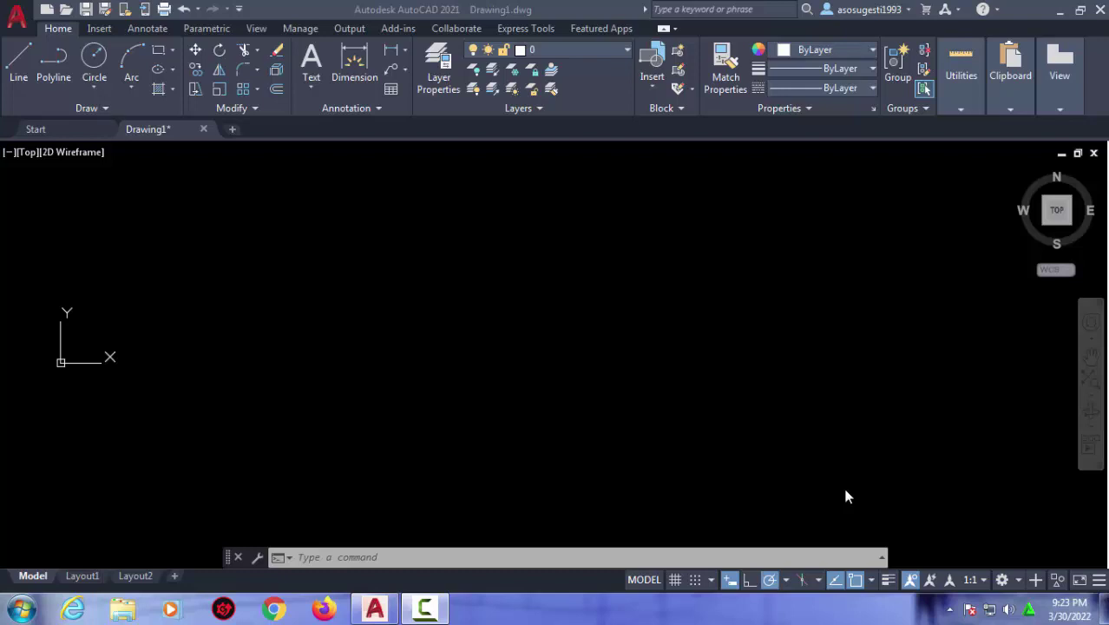
Activate the blank Drawing1 window by clicking in its drawing area.
click(570, 279)
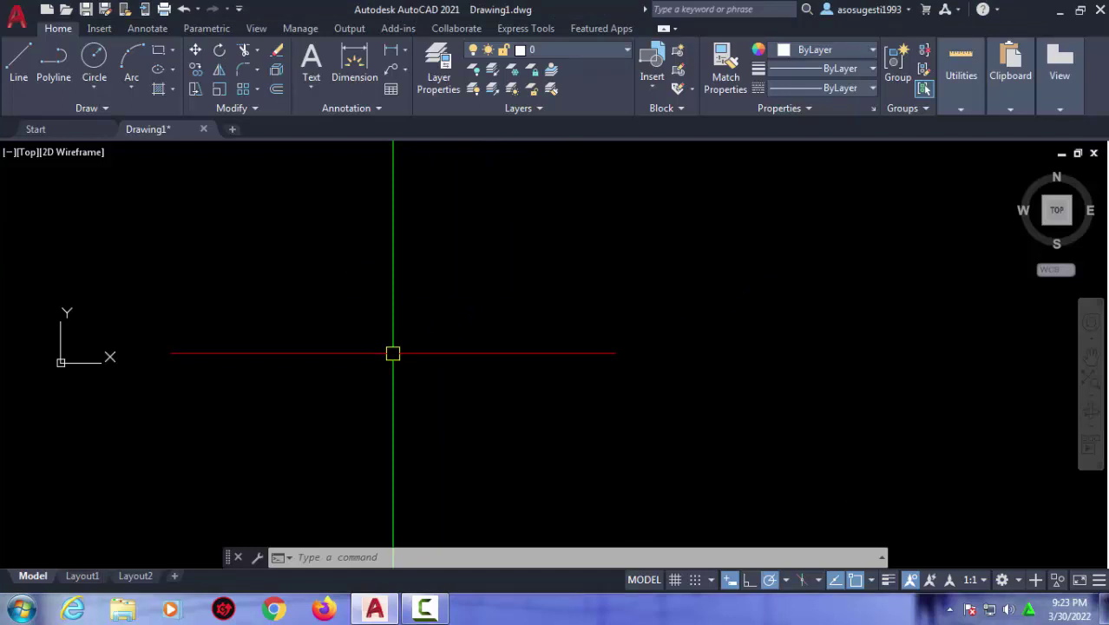
Attach the 'rencasna site plan' image from the Desktop and pick its insertion corner on screen.
text(atta)
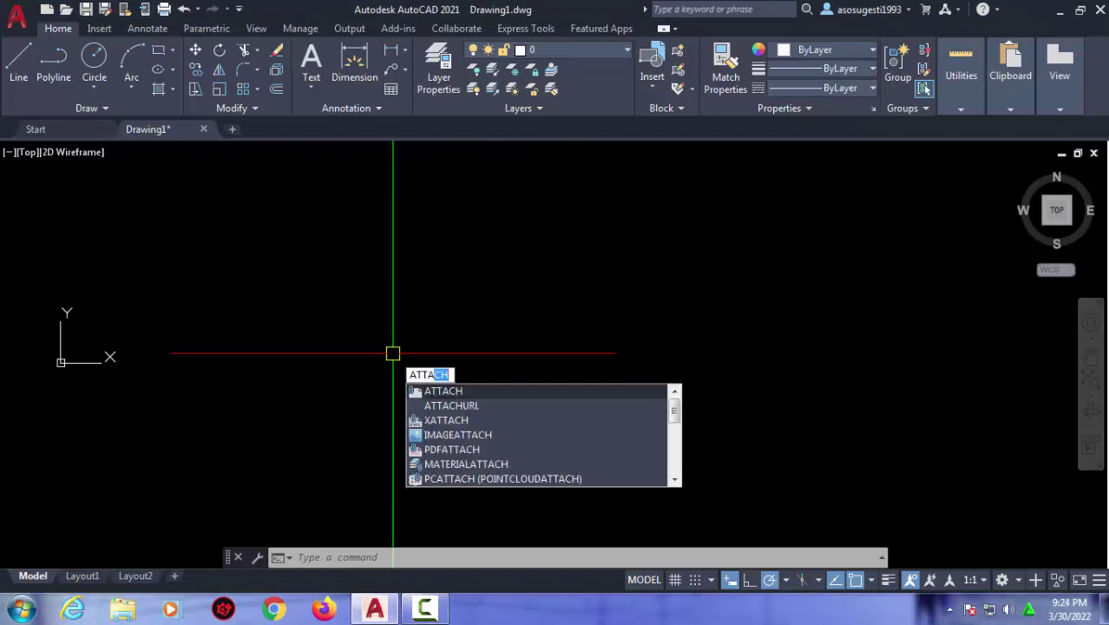
click(435, 392)
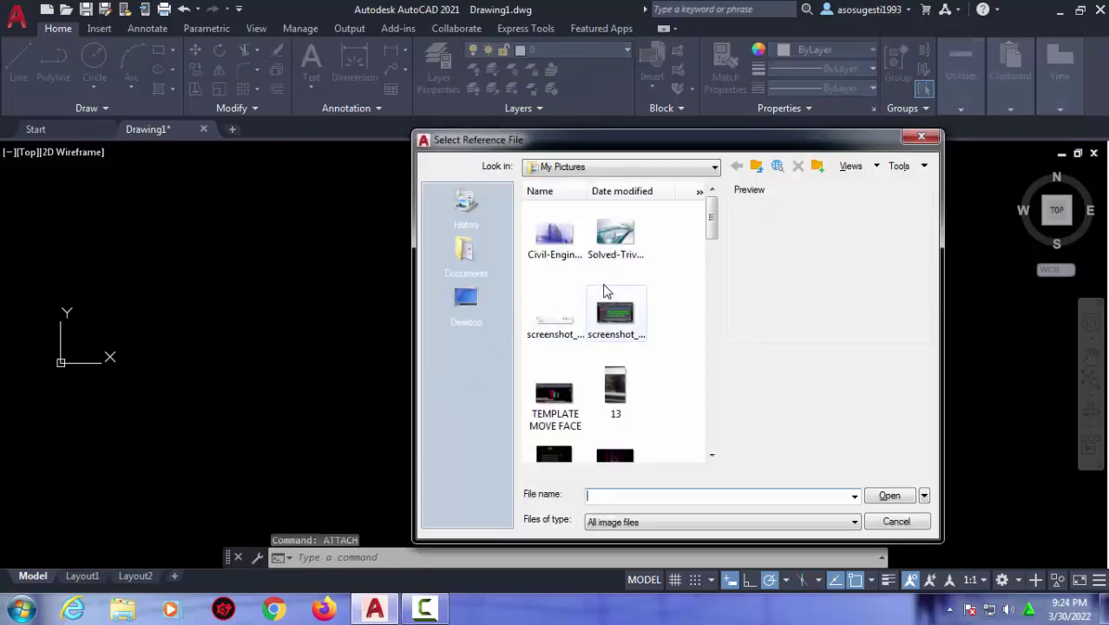
click(465, 302)
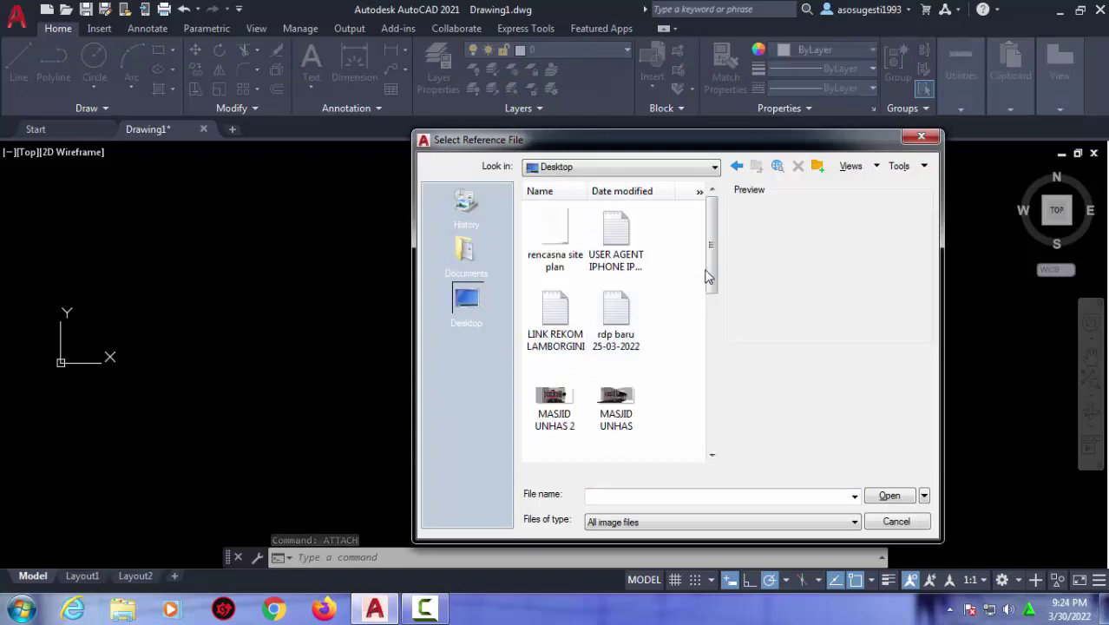
click(546, 245)
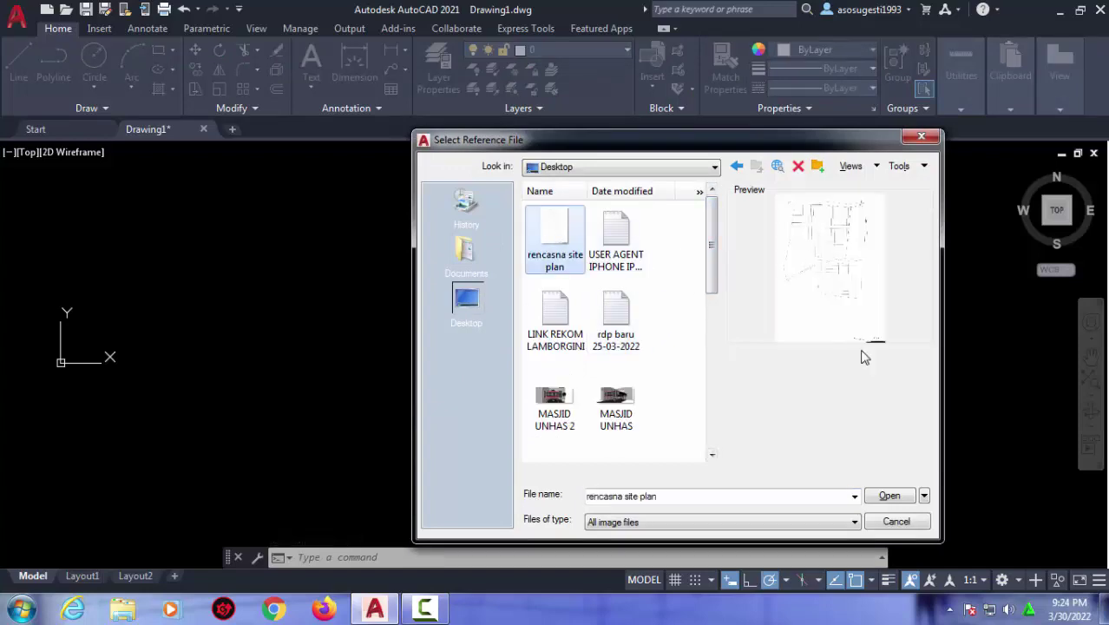
click(886, 498)
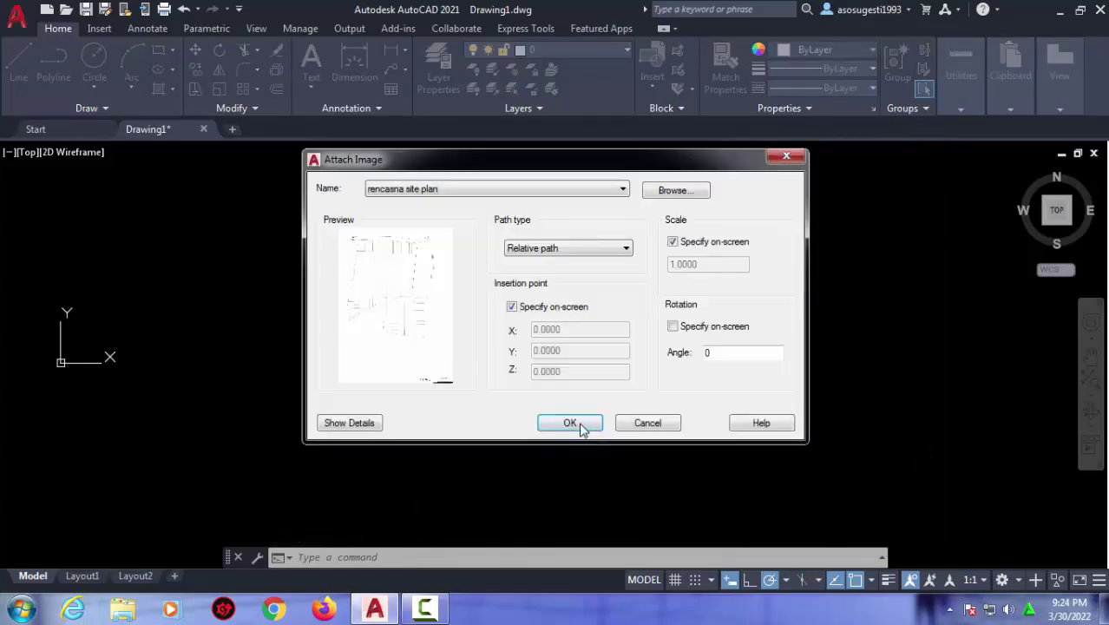
click(570, 423)
click(287, 443)
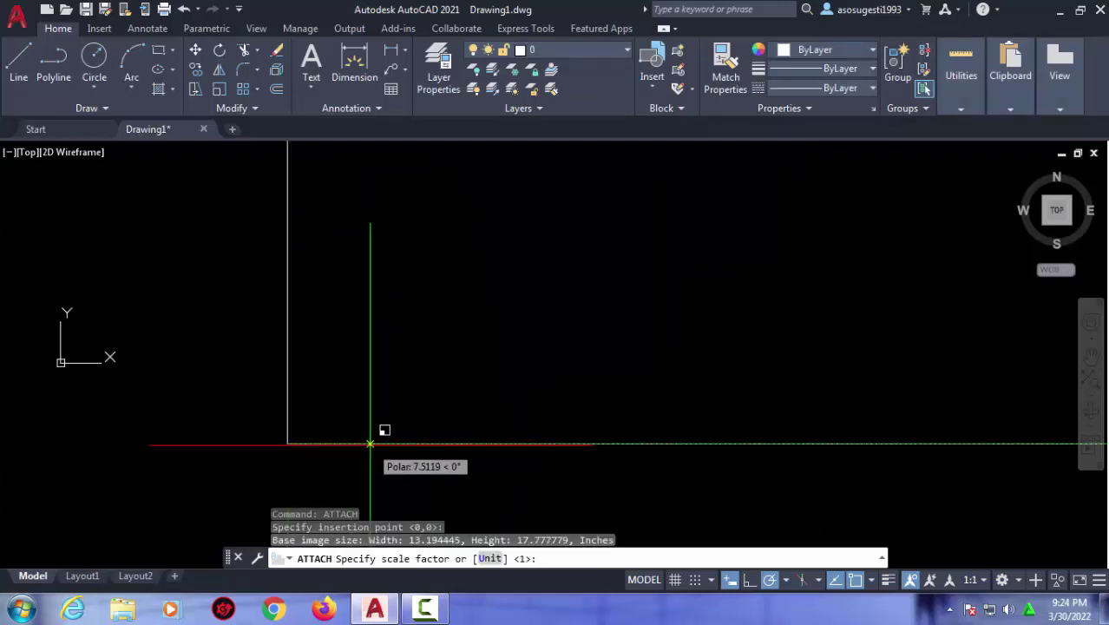
Accept scale factor 1 to place the site plan image, then zoom around it.
key(Return)
scroll(373, 446, down, 3)
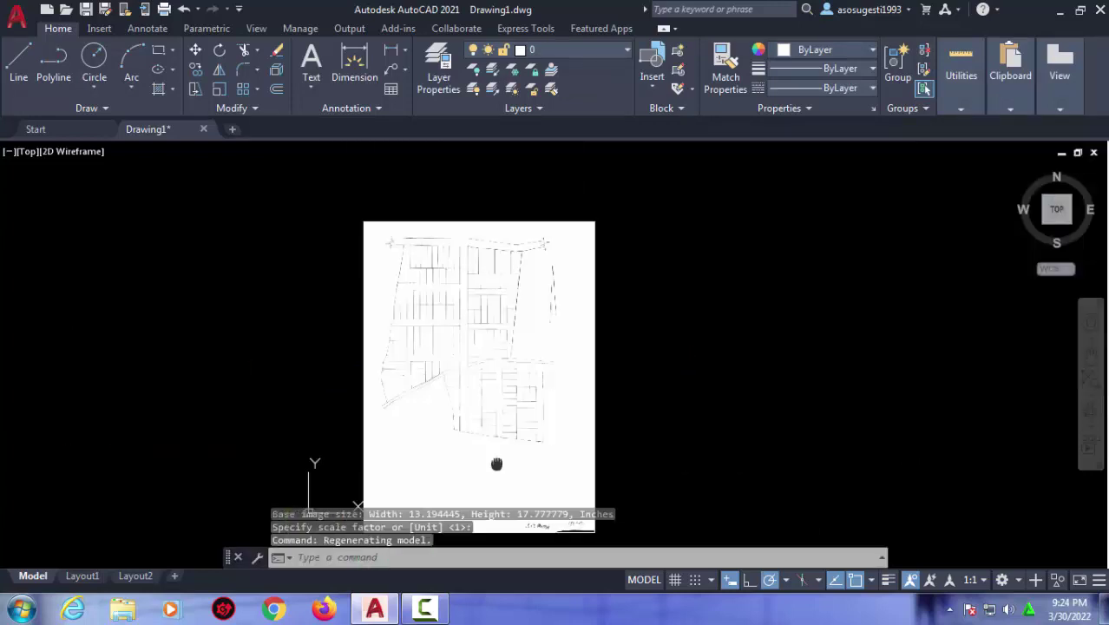
scroll(499, 347, up, 2)
scroll(460, 188, up, 2)
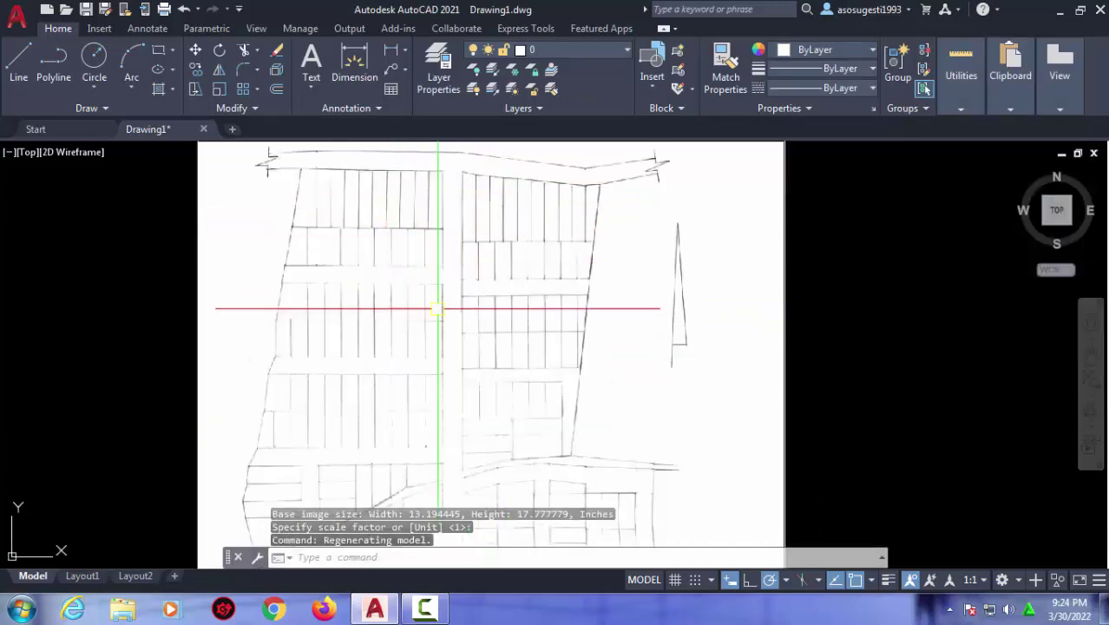
scroll(451, 347, up, 2)
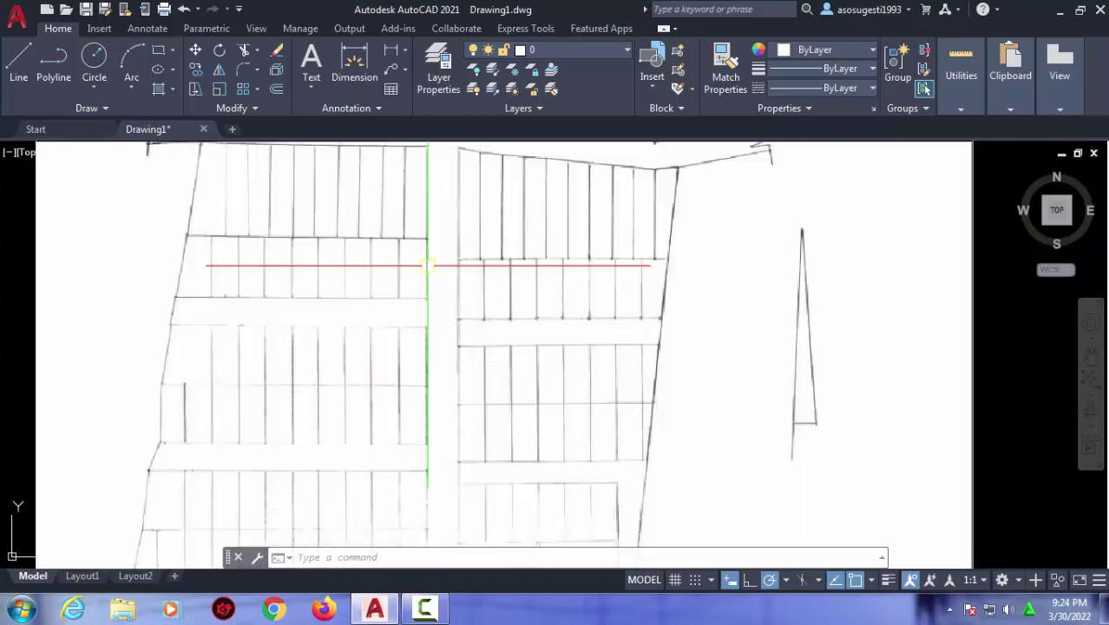
scroll(424, 281, down, 2)
scroll(420, 286, down, 2)
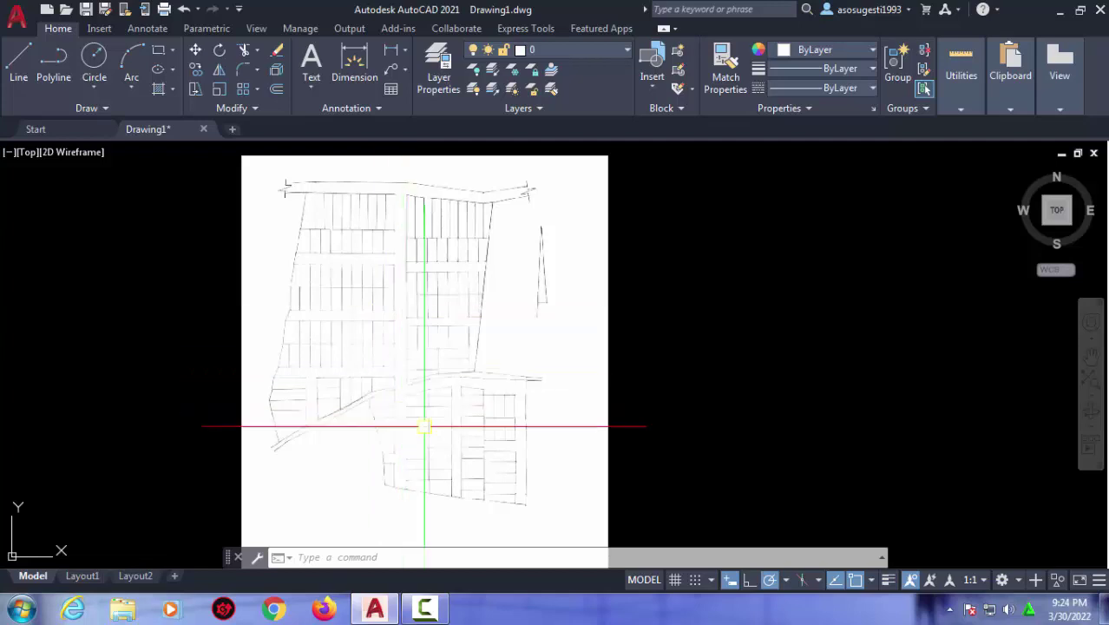
scroll(426, 421, up, 2)
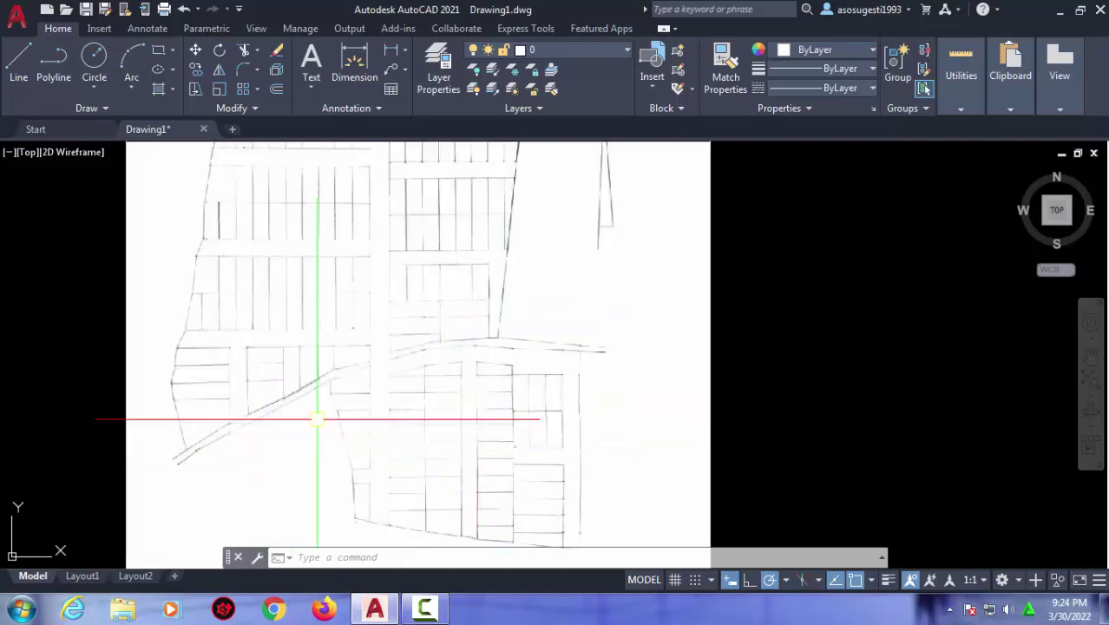
scroll(330, 404, down, 2)
scroll(361, 302, up, 2)
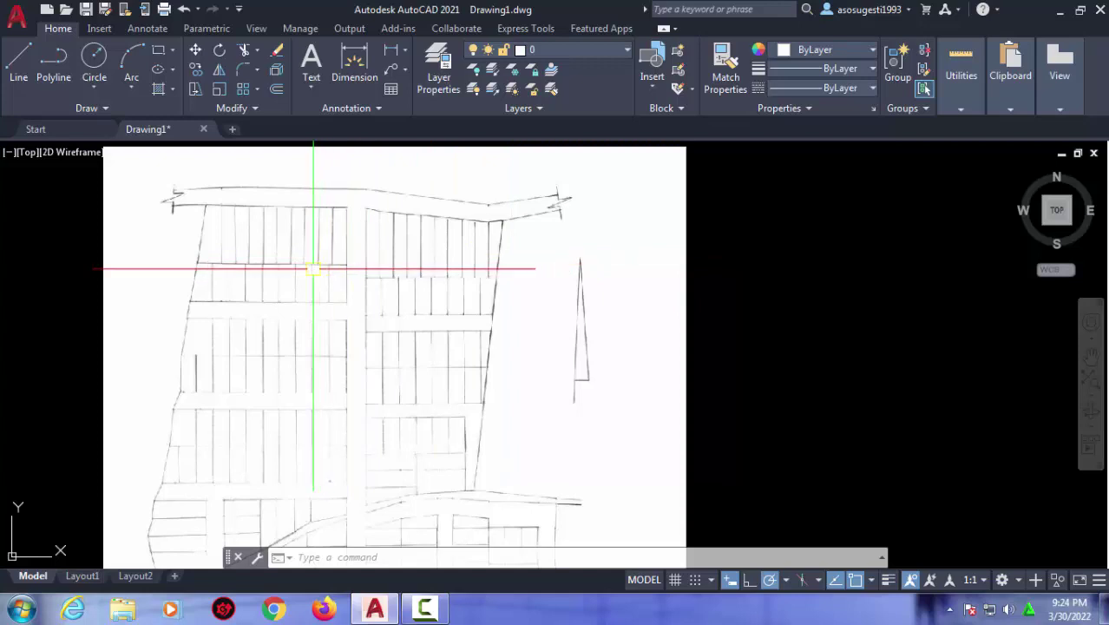
scroll(307, 268, down, 2)
Pan and zoom across the scanned plan to inspect its lots and roads.
middle_drag(255, 255, 292, 223)
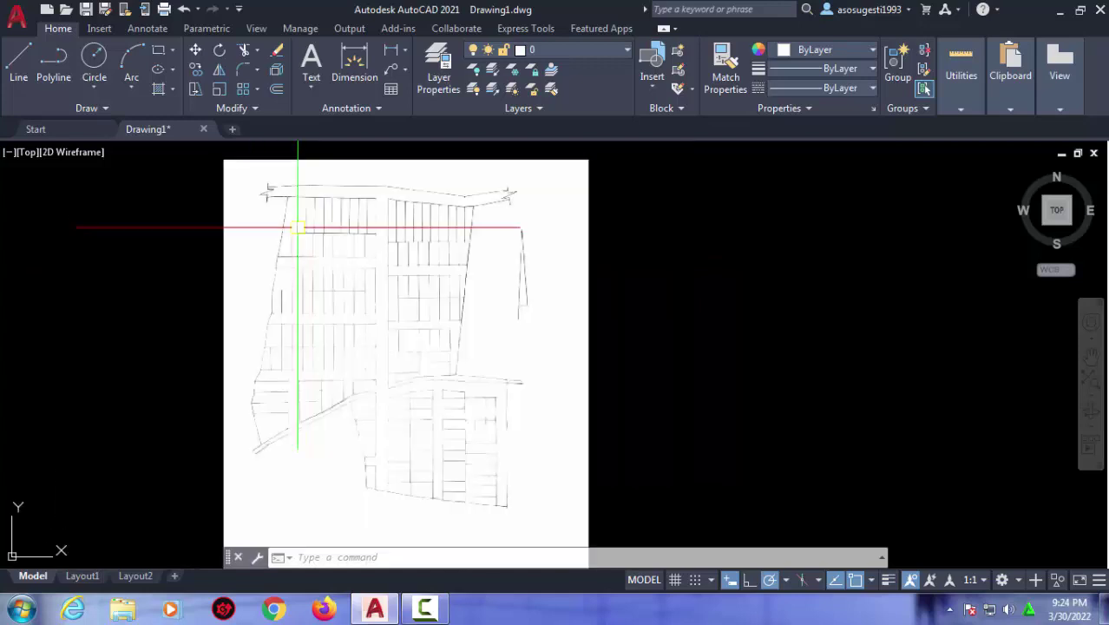
scroll(350, 330, up, 2)
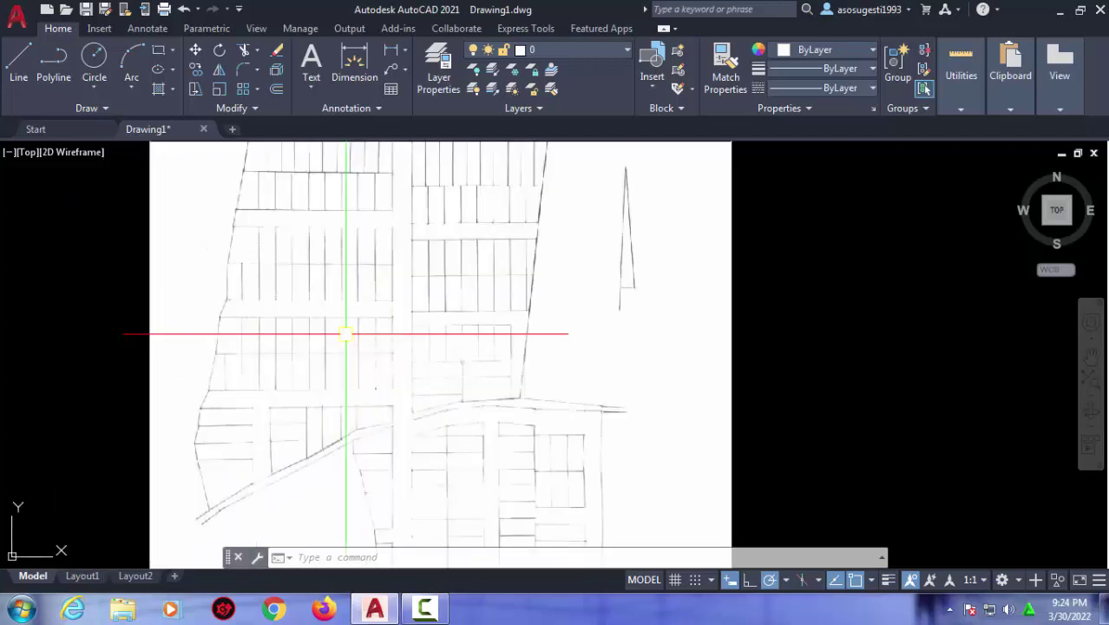
scroll(276, 427, down, 2)
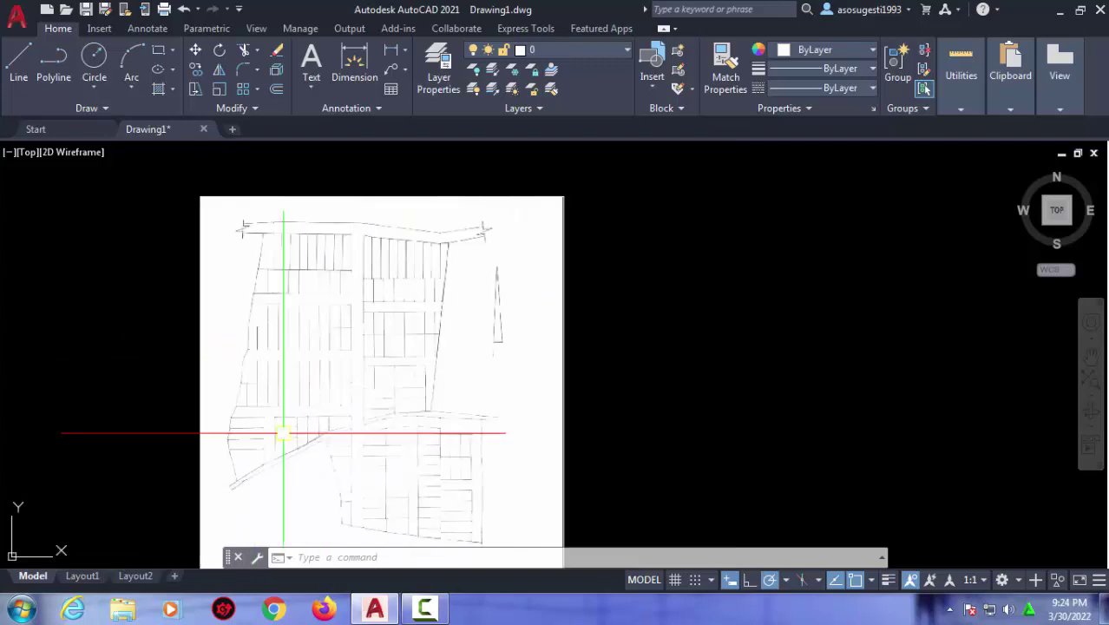
mouse_move(284, 433)
middle_down()
mouse_move(347, 411)
mouse_move(353, 387)
middle_up()
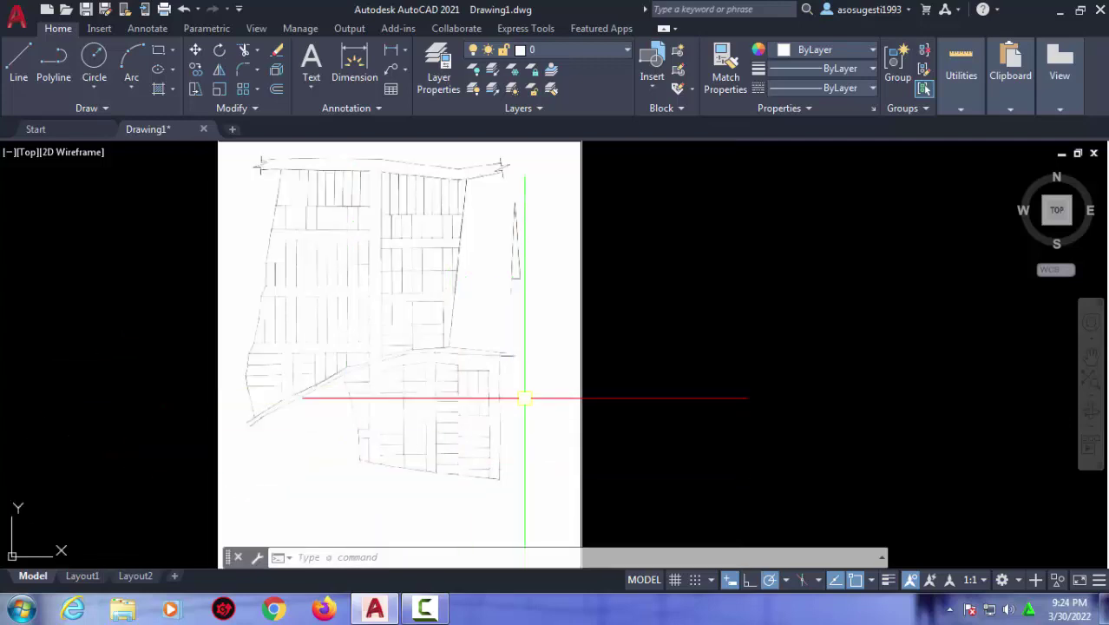
scroll(475, 342, up, 2)
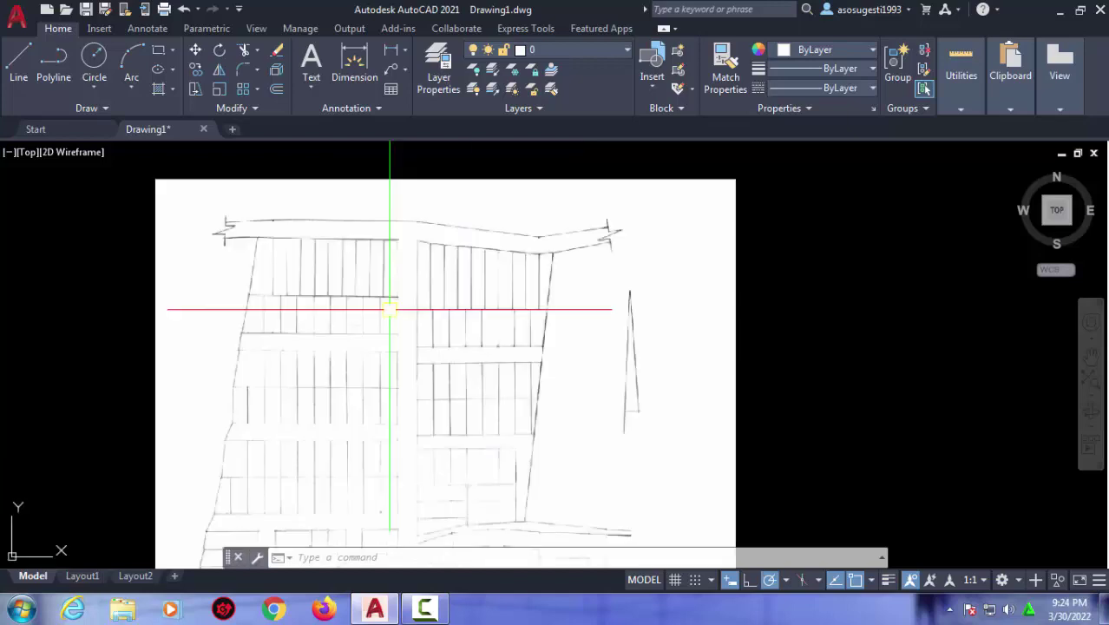
scroll(407, 323, down, 3)
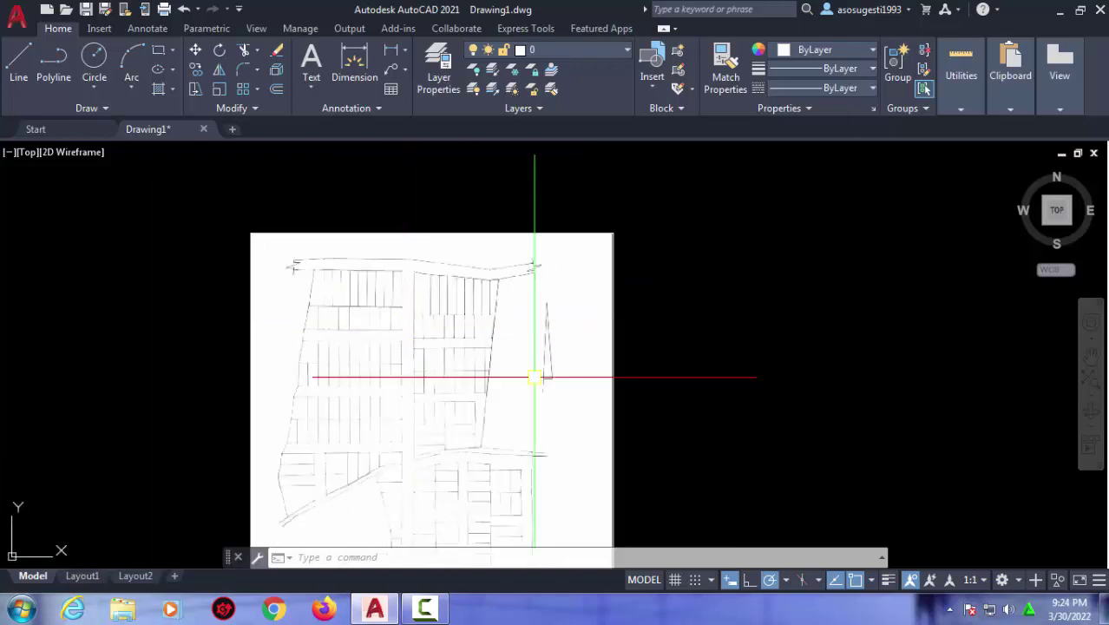
scroll(438, 374, up, 3)
middle_drag(422, 382, 470, 344)
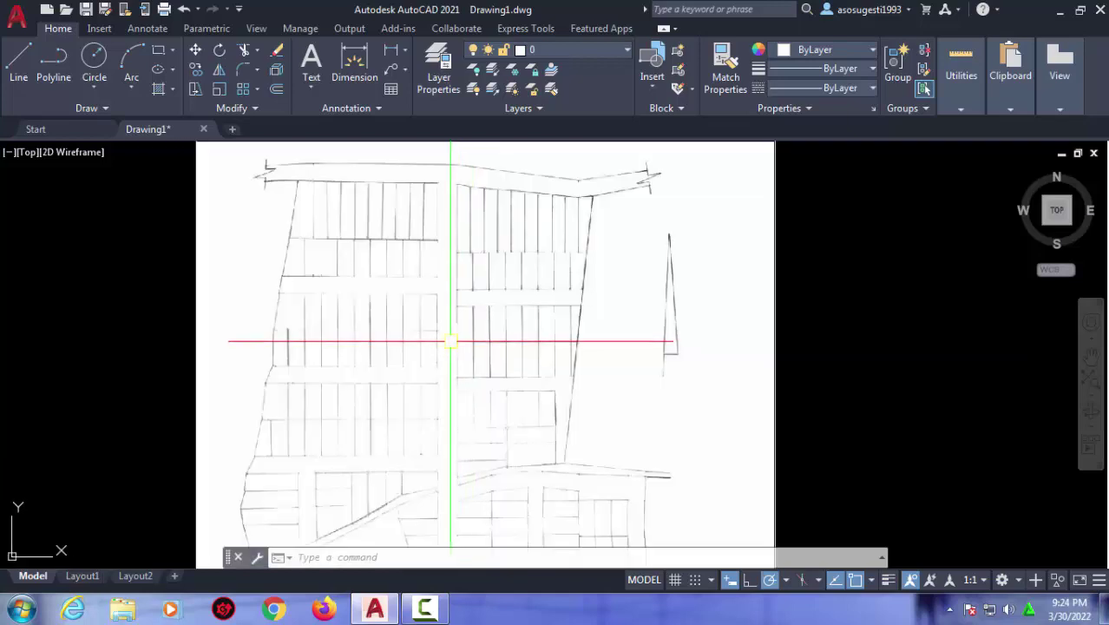
scroll(445, 342, down, 2)
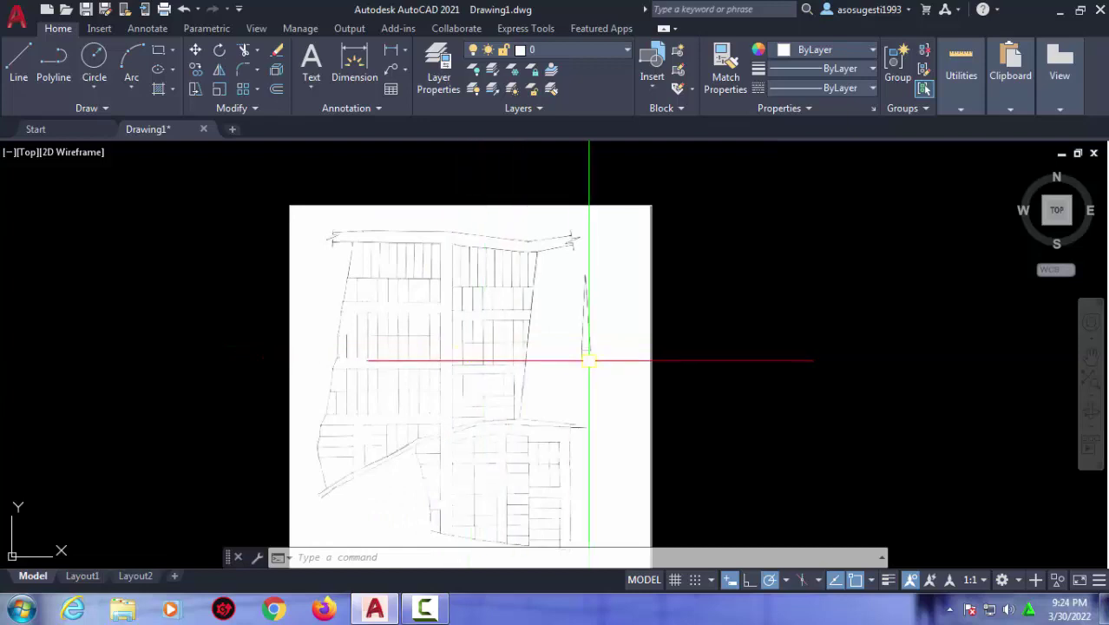
middle_drag(589, 363, 567, 304)
scroll(404, 280, up, 2)
middle_drag(408, 280, 371, 359)
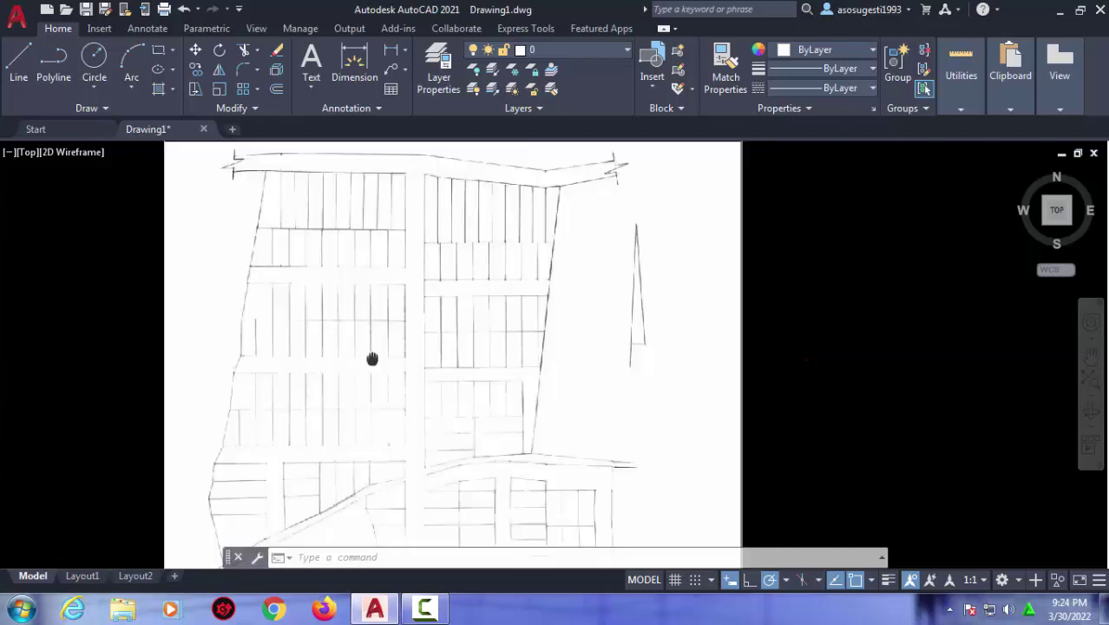
scroll(366, 278, down, 2)
scroll(274, 242, down, 2)
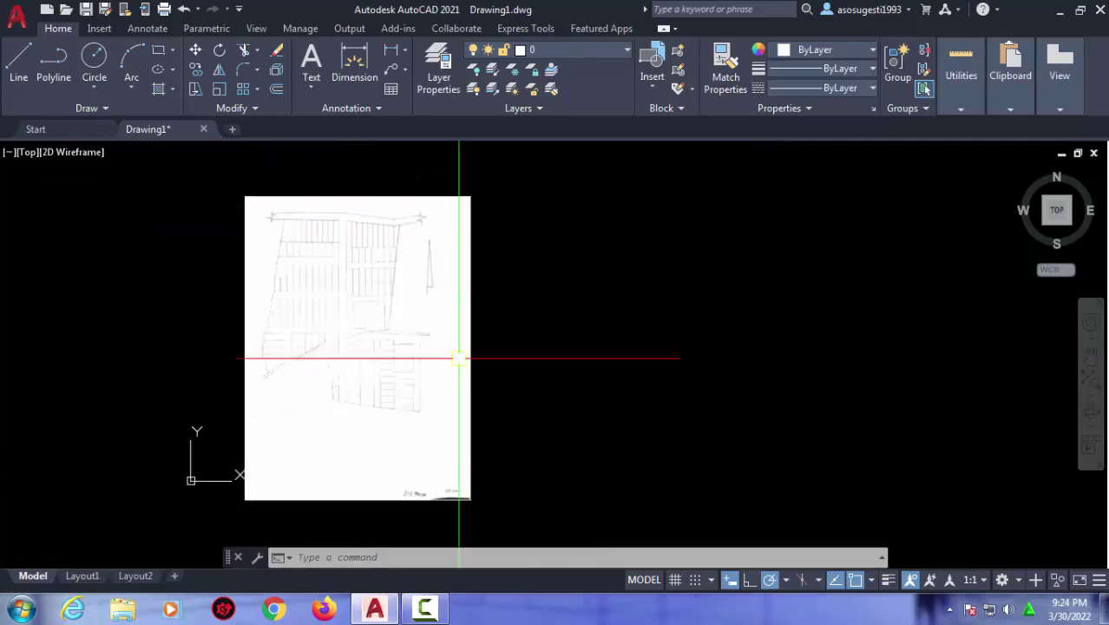
scroll(334, 414, up, 2)
middle_drag(299, 396, 353, 489)
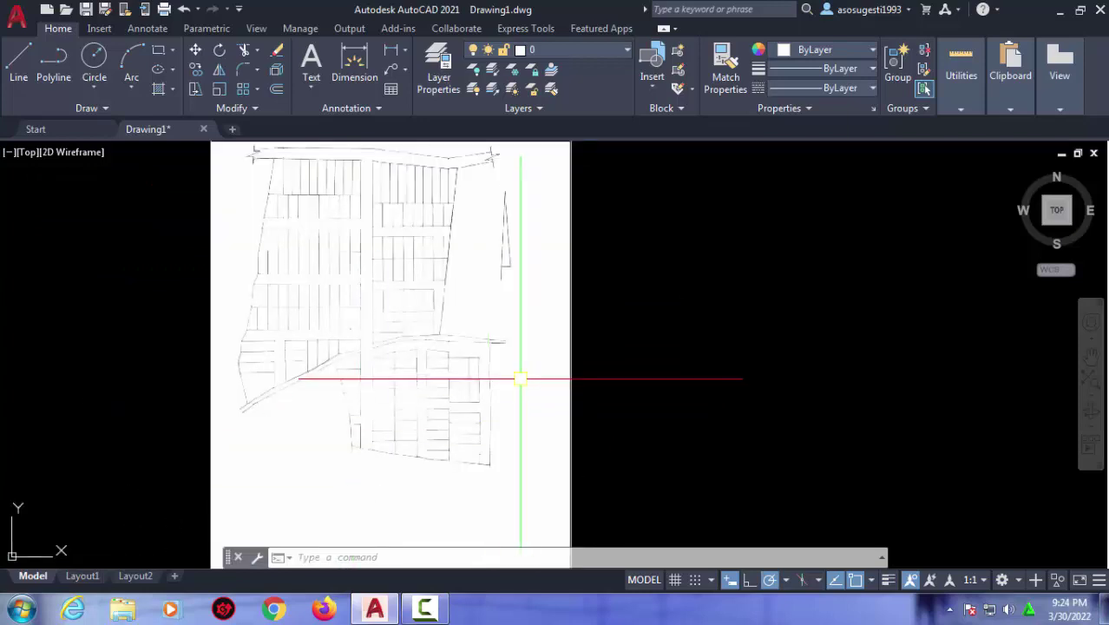
middle_drag(520, 350, 520, 384)
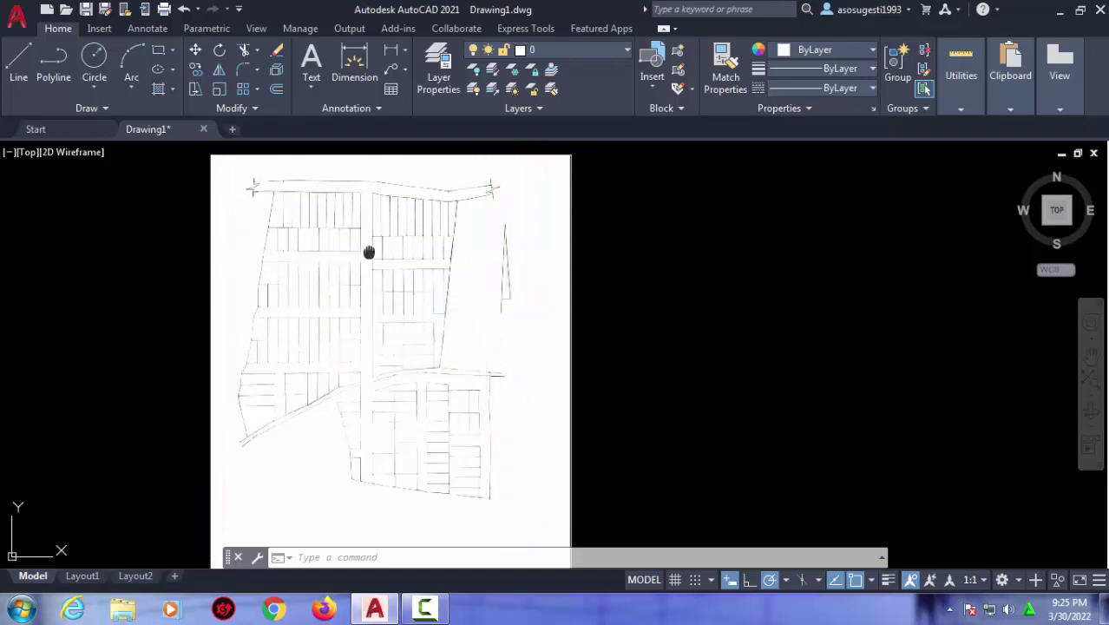
scroll(380, 262, up, 2)
scroll(379, 262, up, 2)
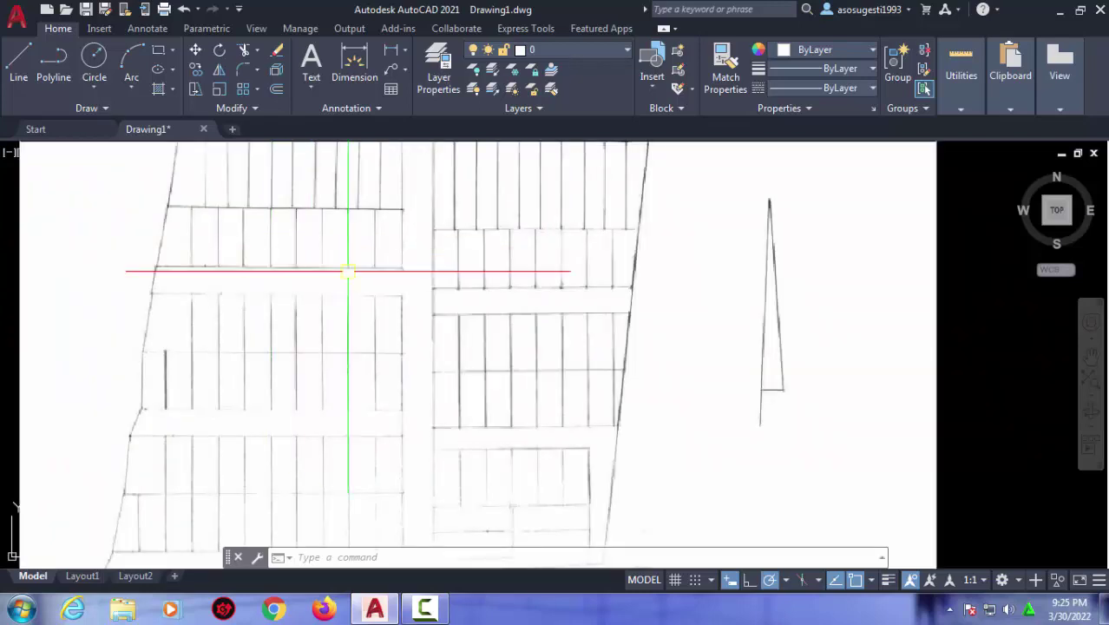
scroll(415, 340, up, 2)
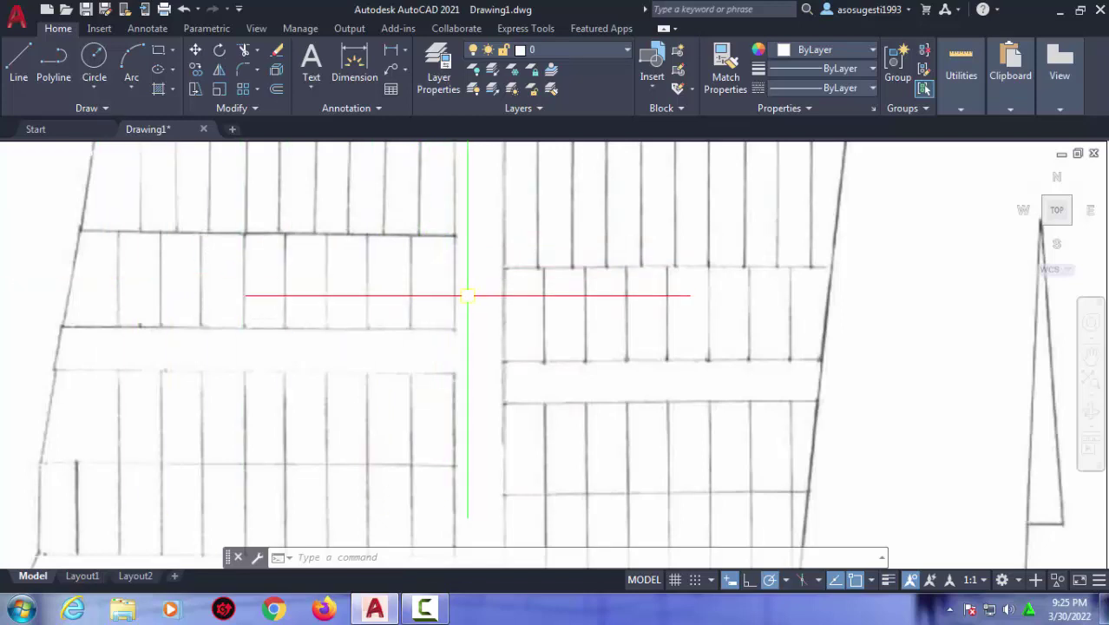
scroll(473, 305, down, 3)
scroll(488, 363, down, 3)
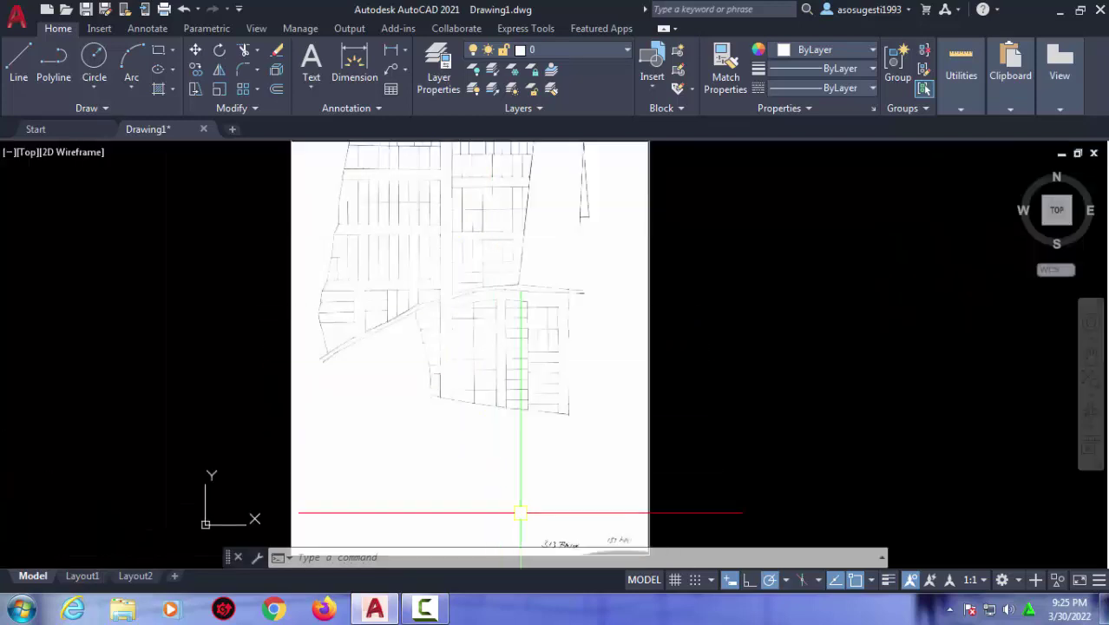
middle_drag(519, 514, 424, 295)
scroll(425, 294, up, 3)
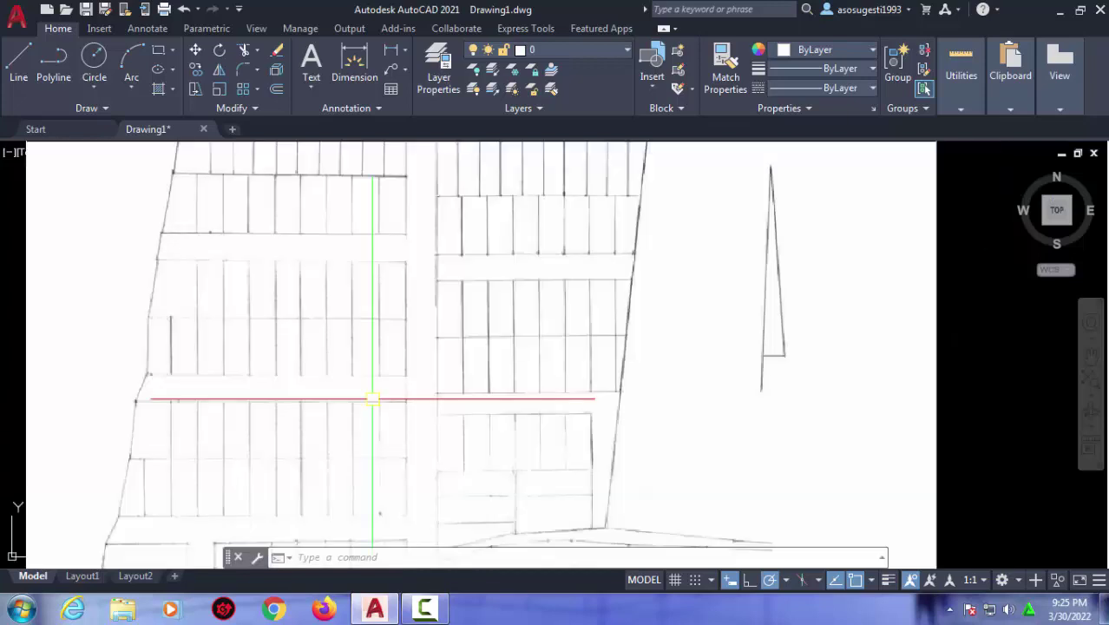
scroll(372, 396, down, 3)
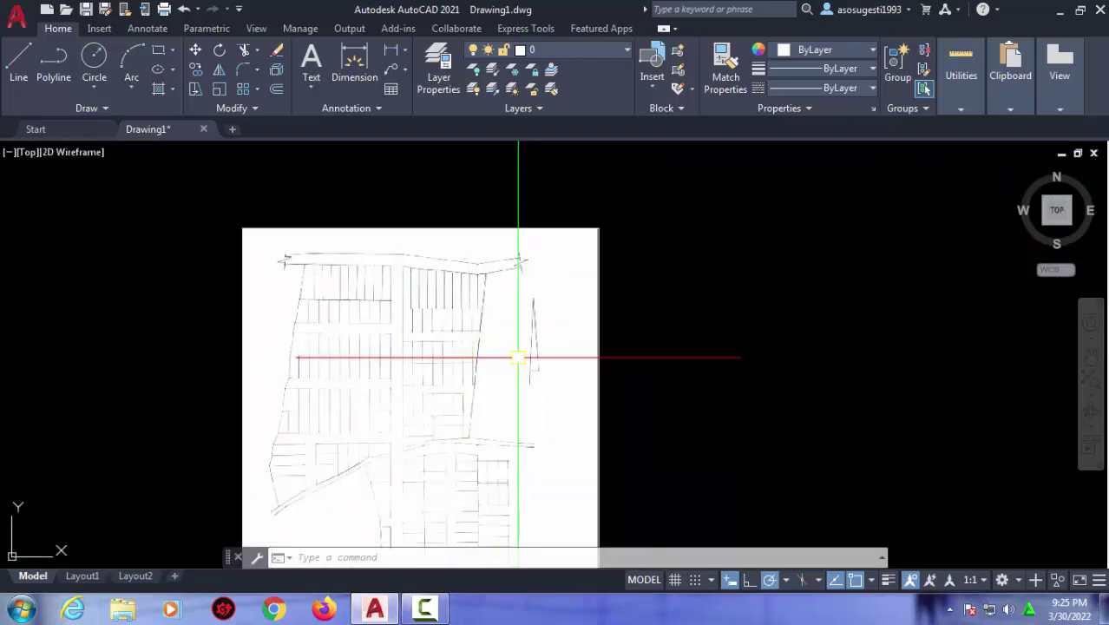
Scale the site plan image by reference so the picked lot-edge span becomes 6 units.
click(217, 92)
click(622, 374)
click(563, 337)
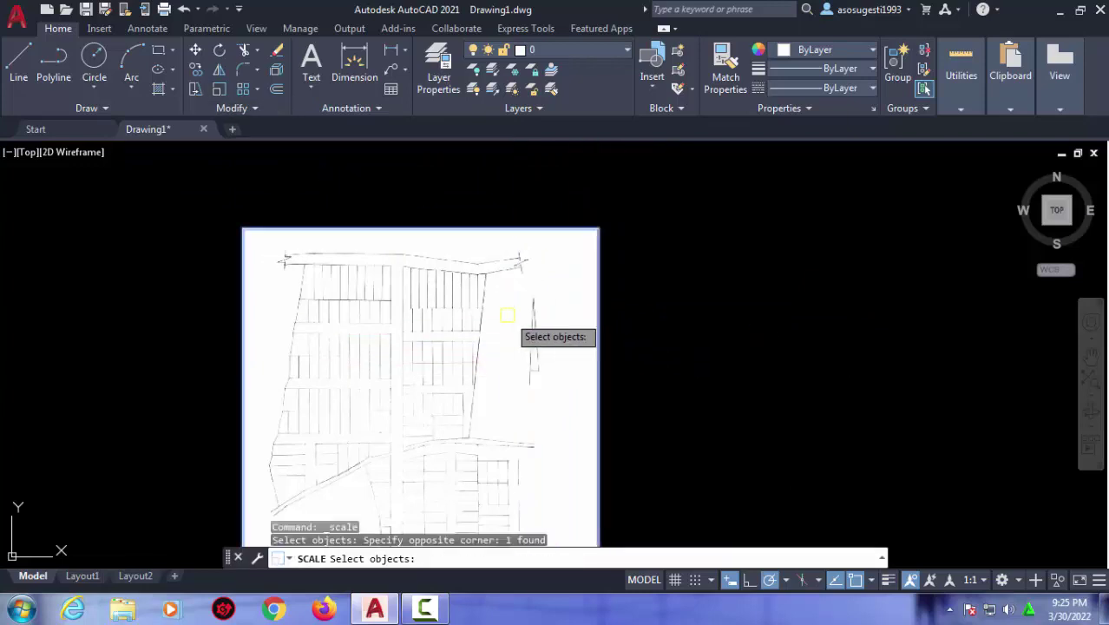
key(Return)
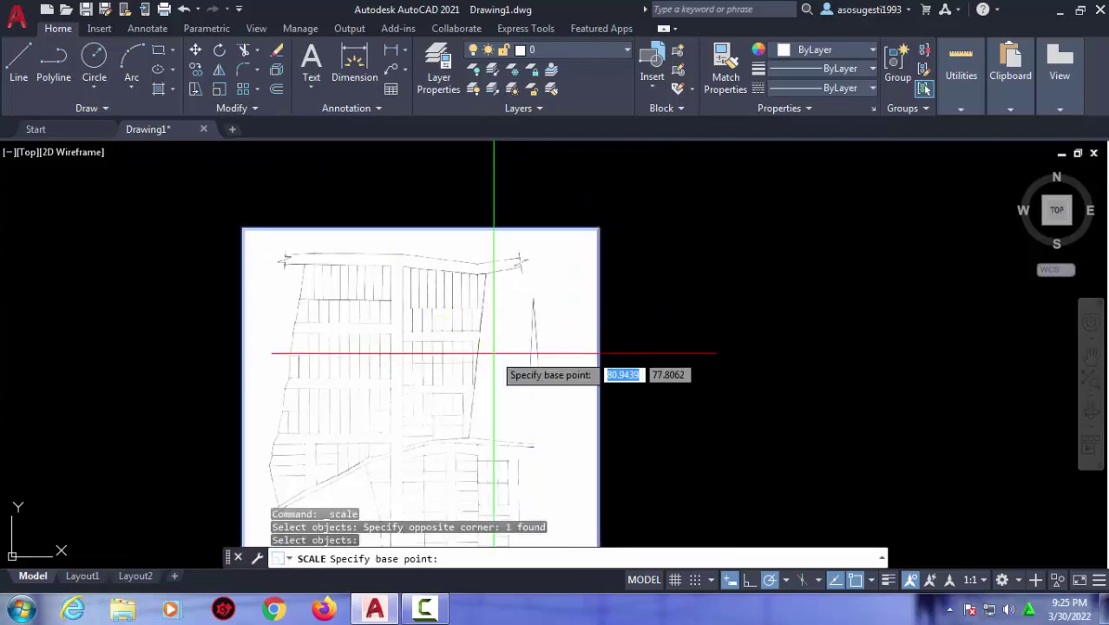
scroll(475, 352, up, 3)
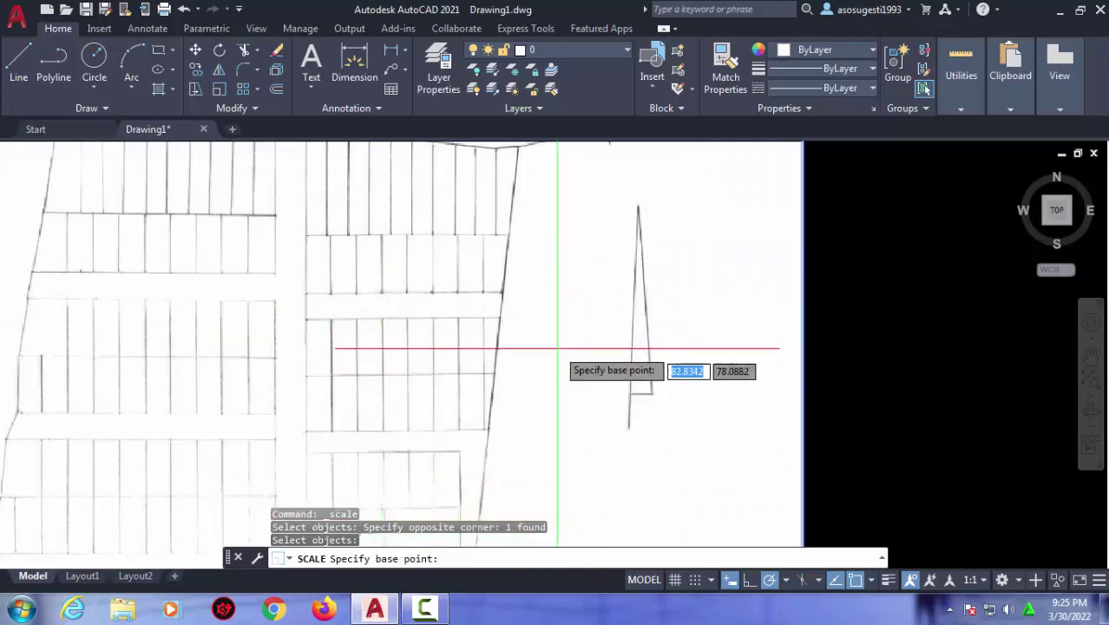
click(552, 292)
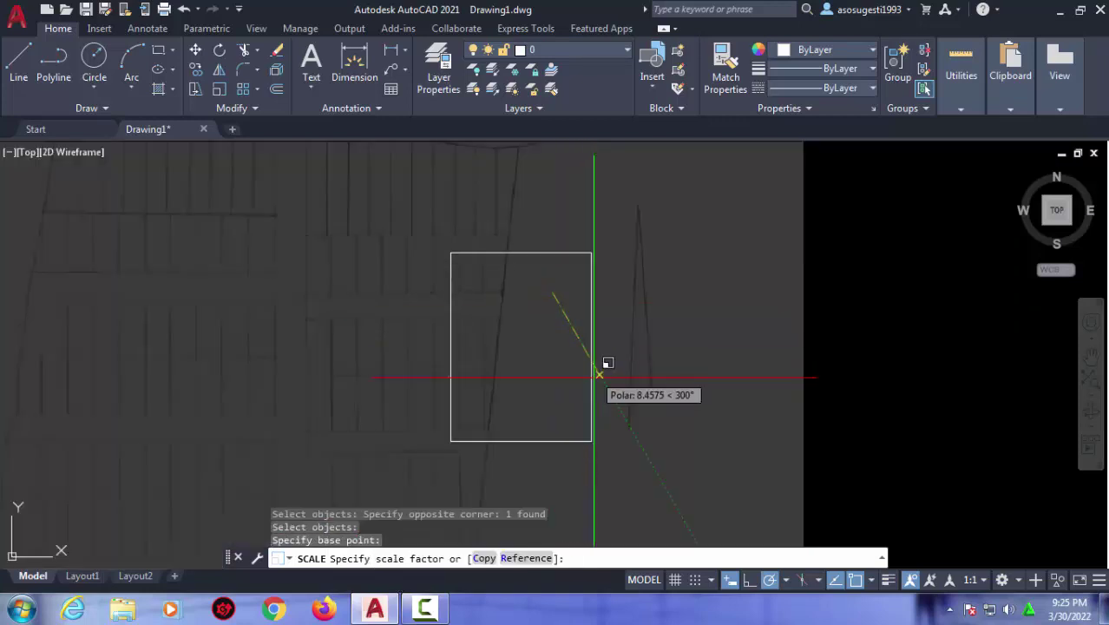
click(527, 557)
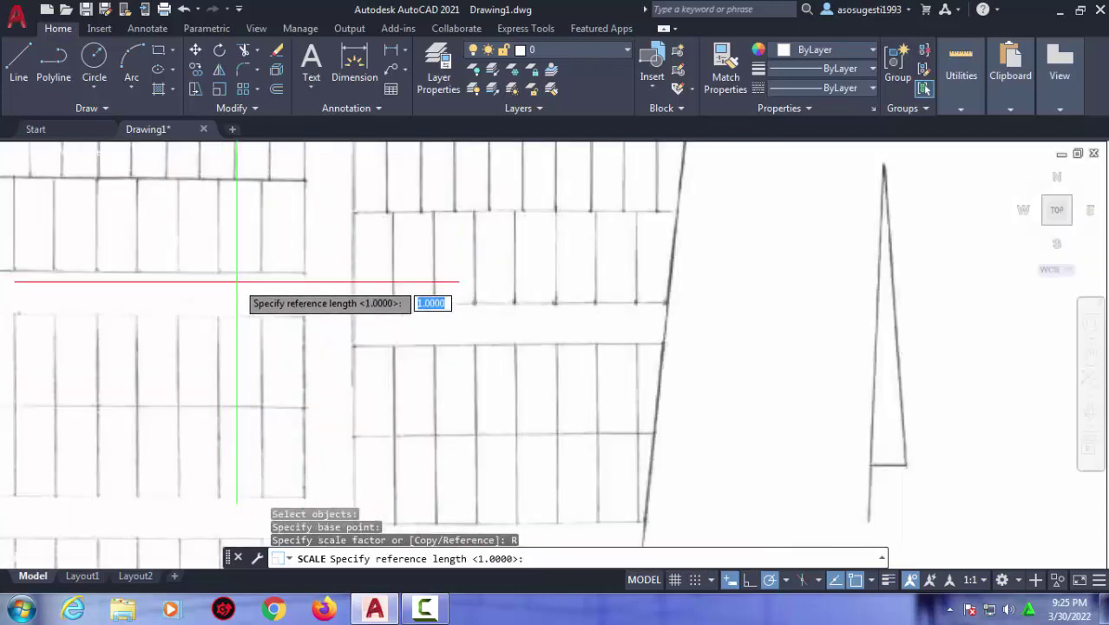
scroll(295, 277, up, 2)
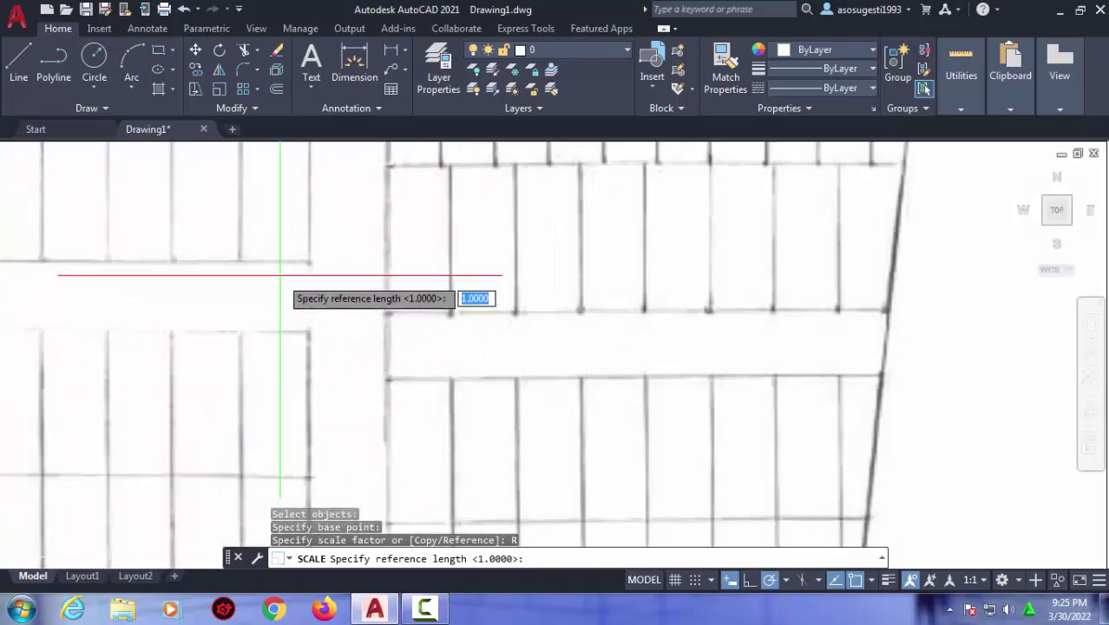
scroll(251, 265, up, 1)
scroll(232, 258, up, 1)
scroll(355, 276, down, 2)
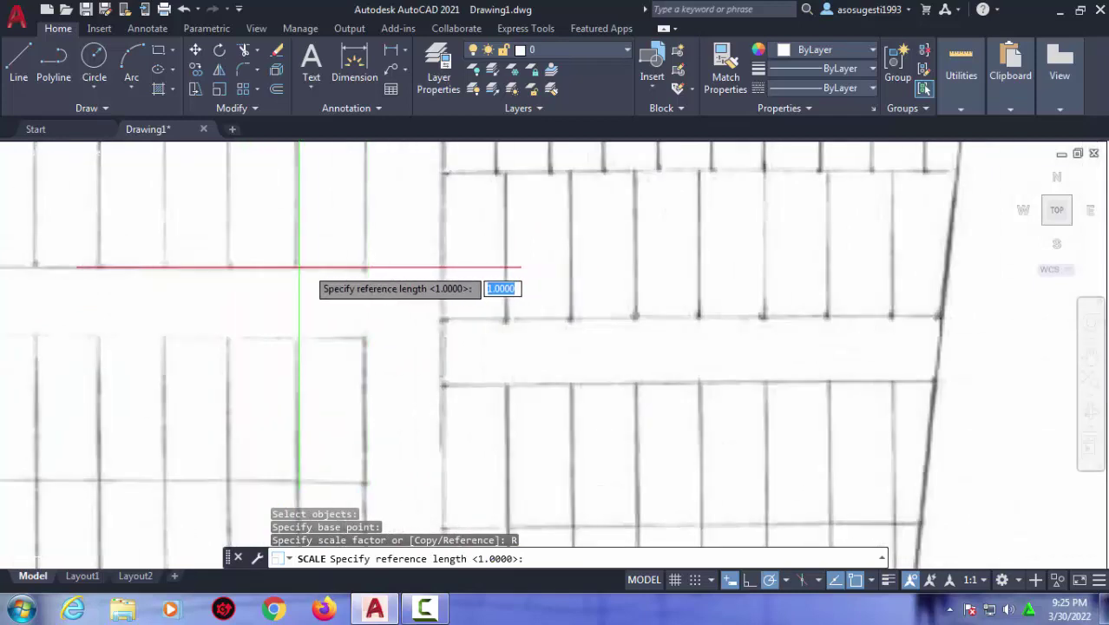
scroll(295, 267, up, 1)
scroll(311, 268, up, 1)
scroll(312, 265, up, 1)
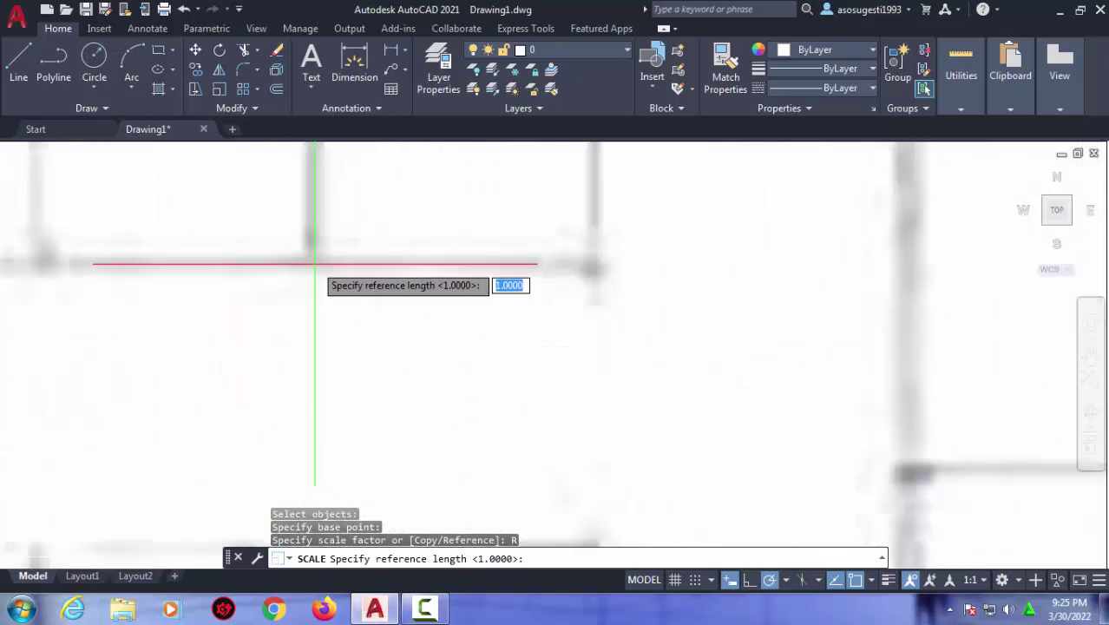
click(315, 263)
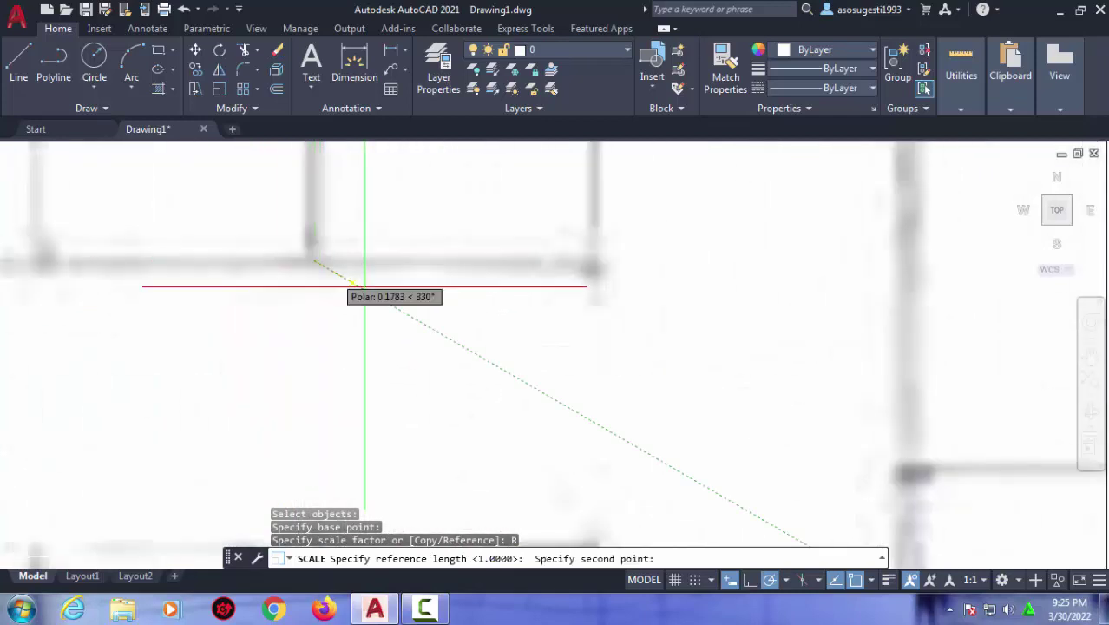
click(596, 262)
text(6)
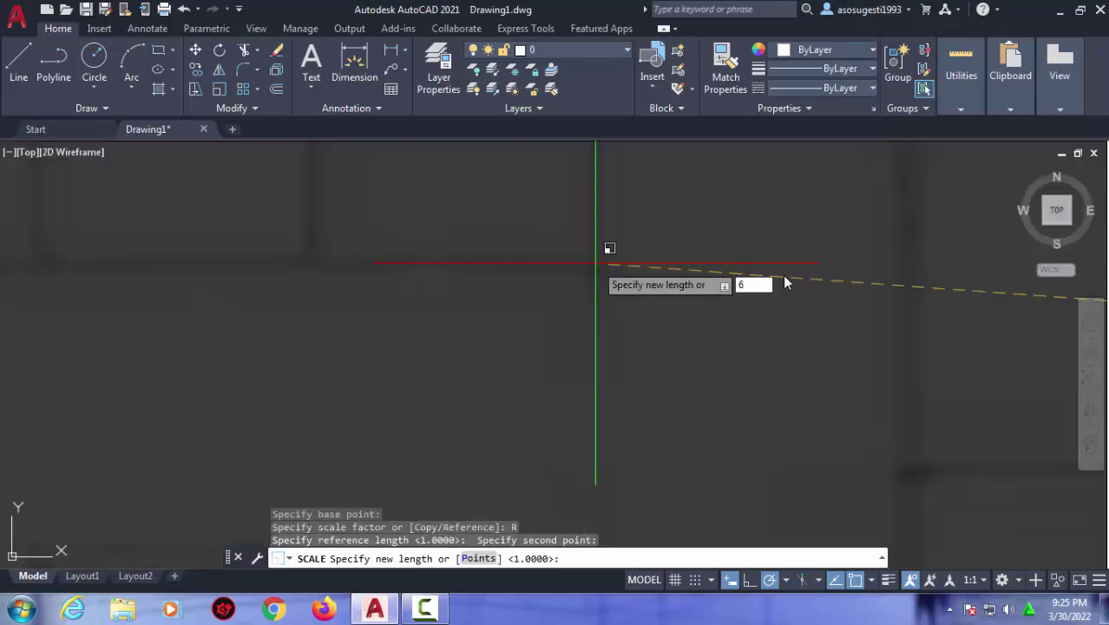
key(Return)
scroll(380, 321, down, 2)
scroll(363, 314, down, 1)
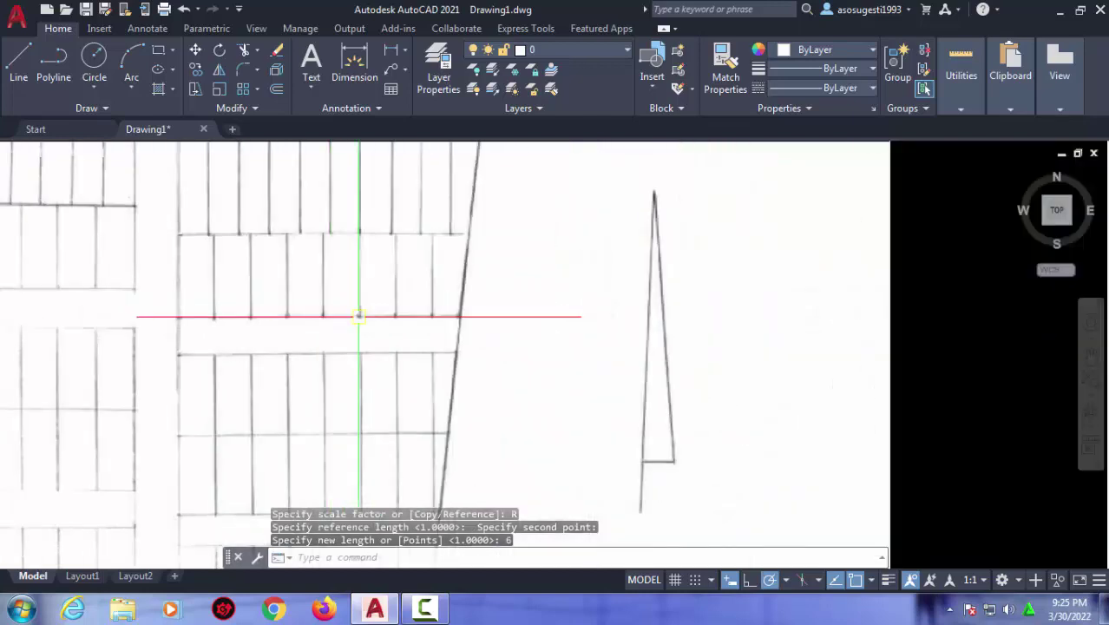
scroll(412, 328, down, 1)
scroll(399, 338, down, 2)
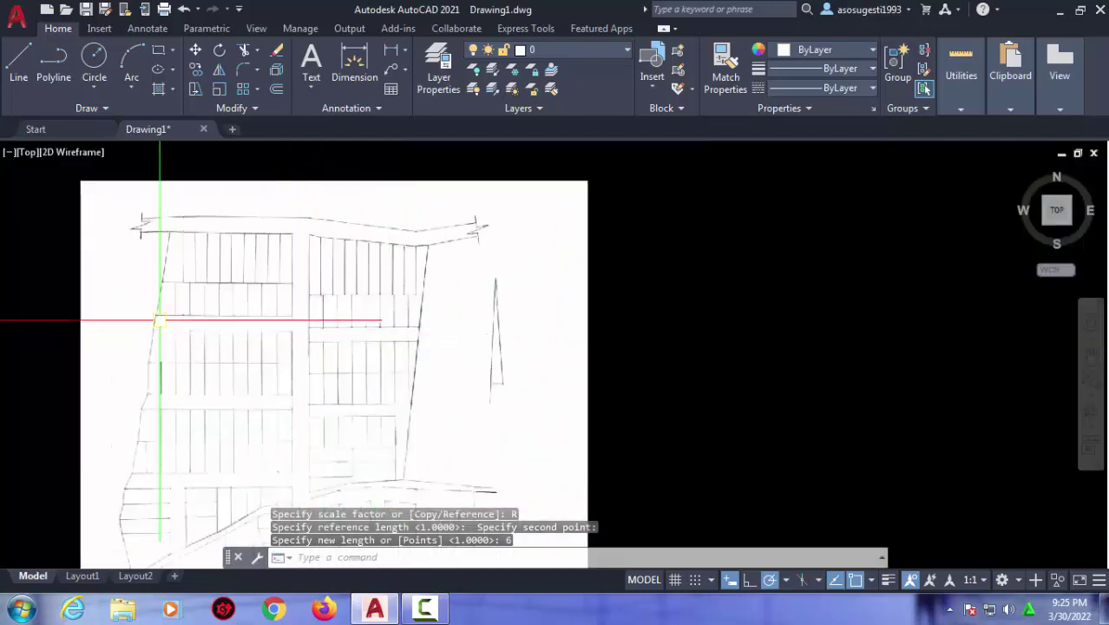
Start a horizontal XLINE, then cancel it with Esc.
text(x)
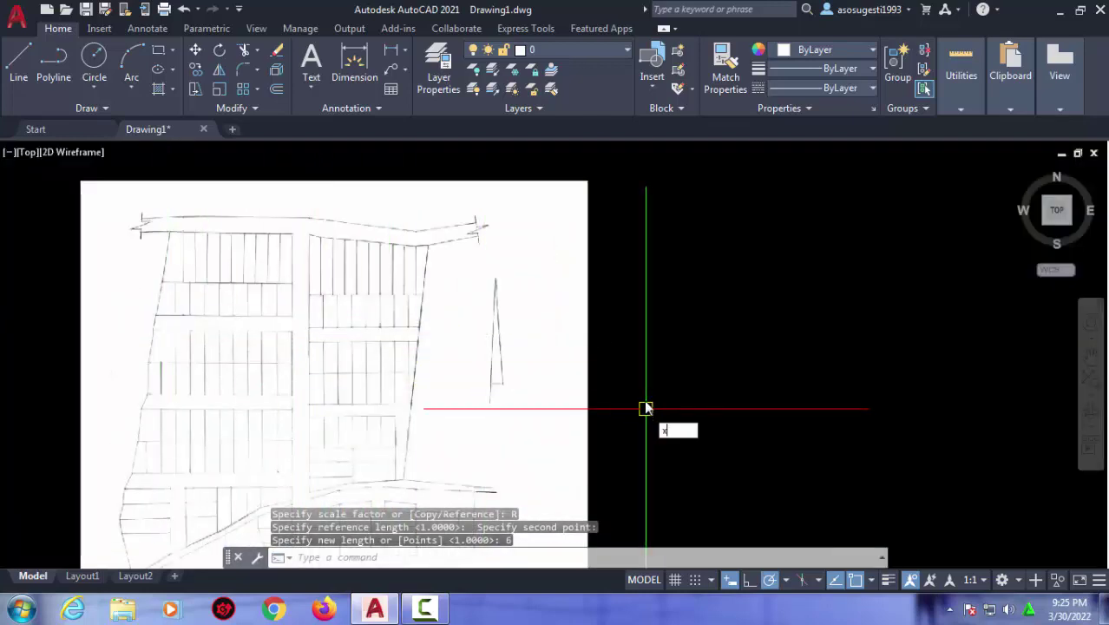
key(Return)
text(h)
key(Return)
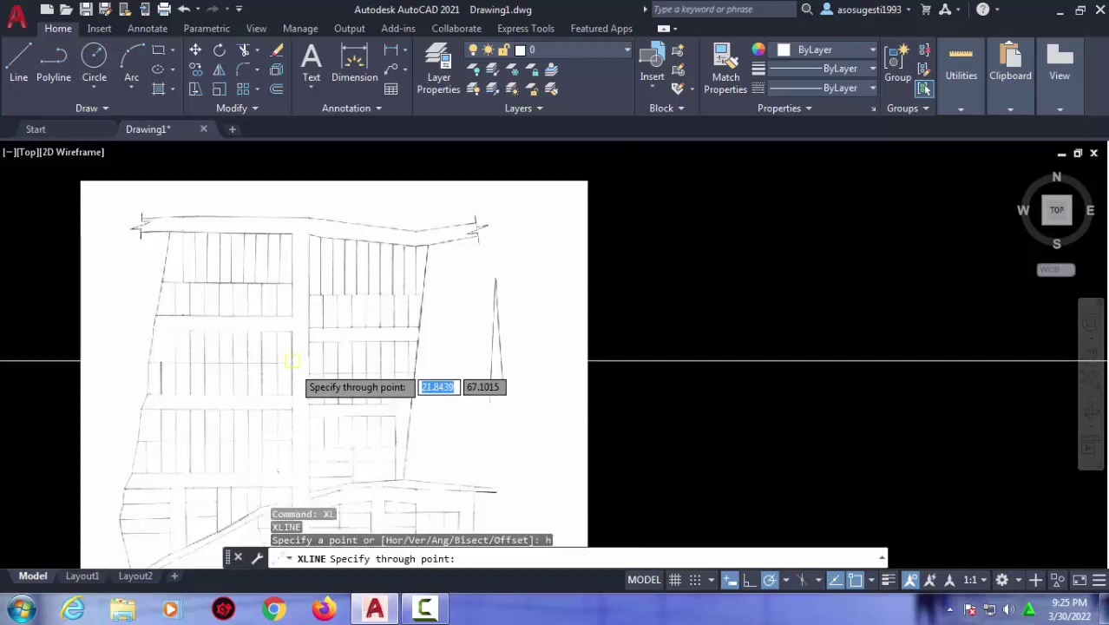
key(Escape)
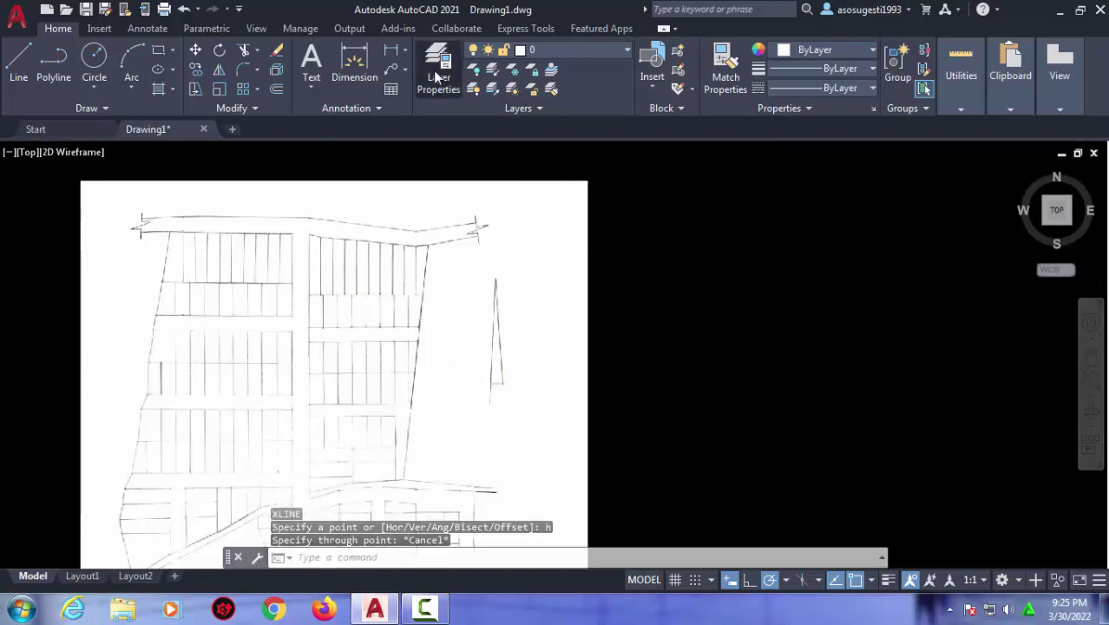
Add layer 'Garis Kavling' in the layer manager, colour it magenta, and set it current.
click(437, 76)
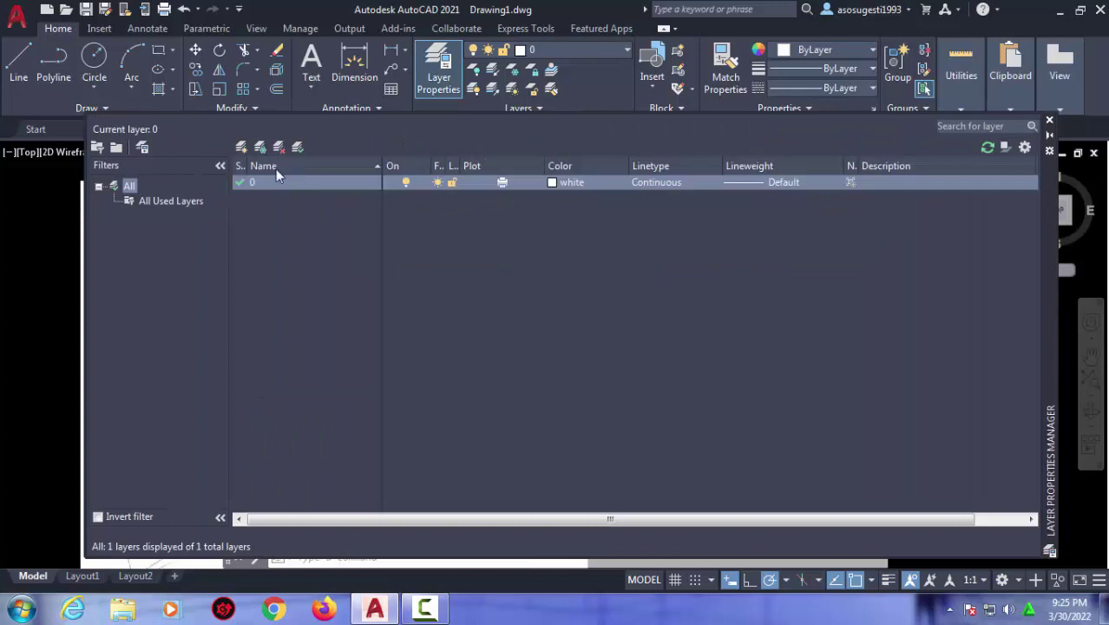
click(242, 146)
text(Garis Kavling)
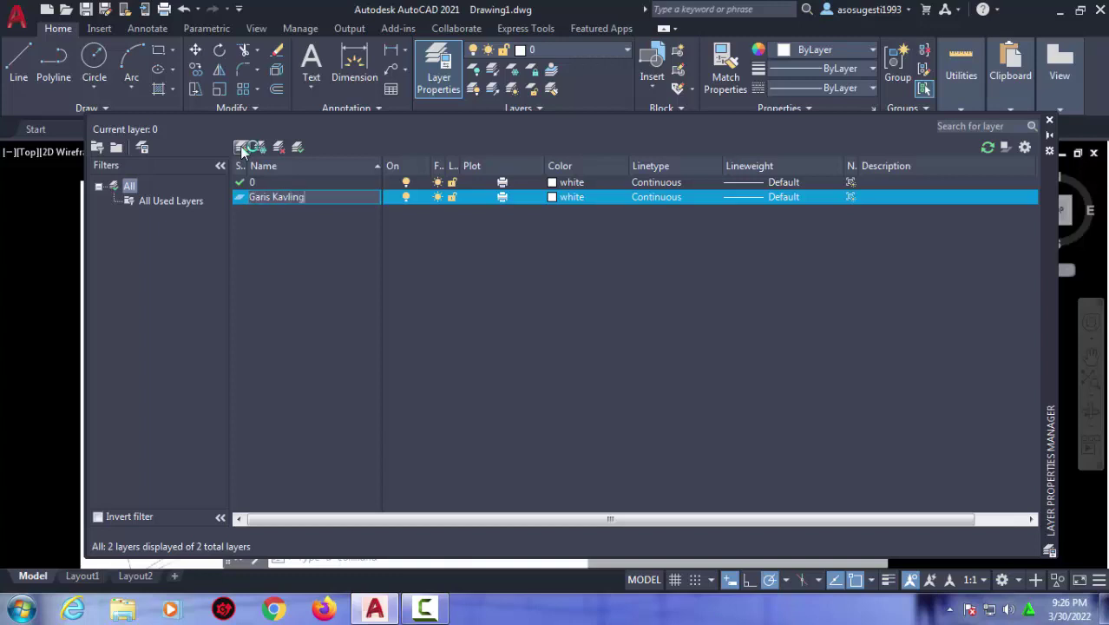
key(Return)
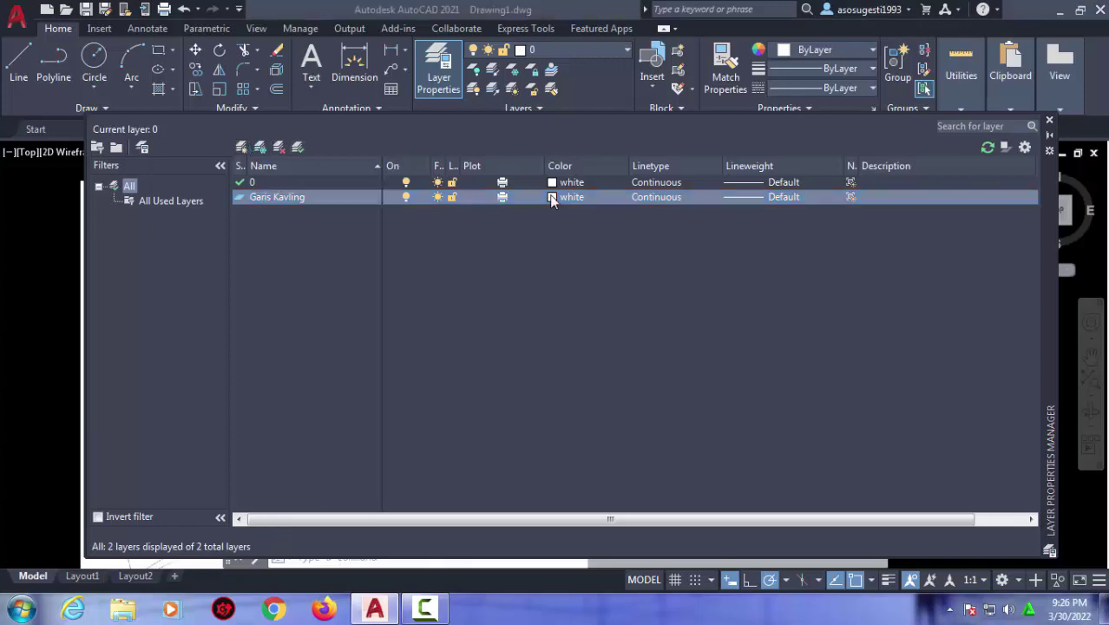
click(552, 198)
click(591, 361)
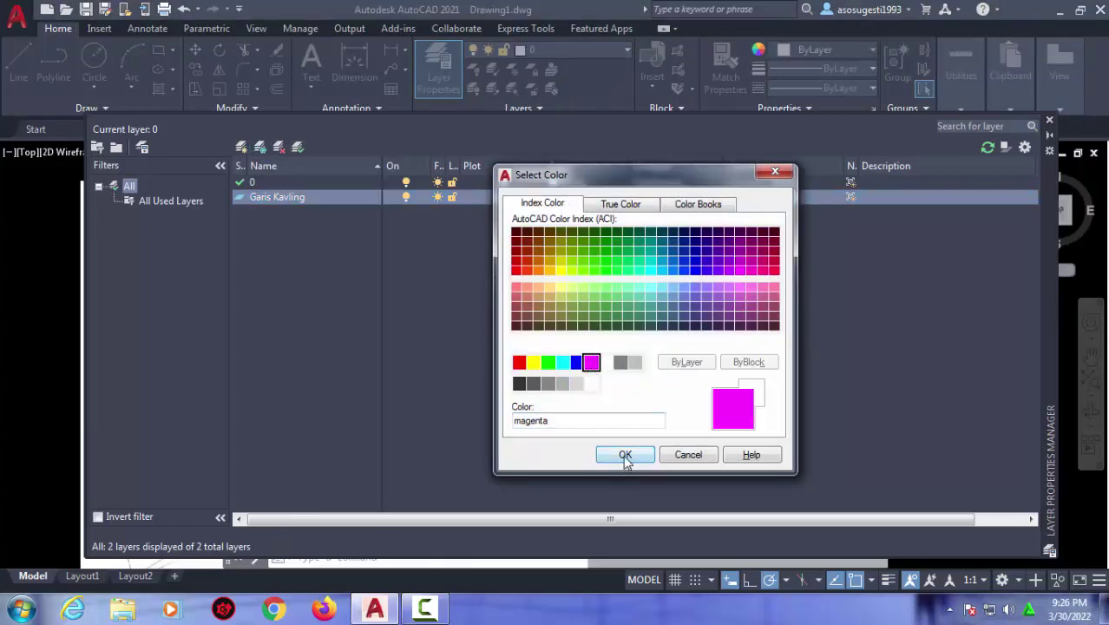
click(625, 455)
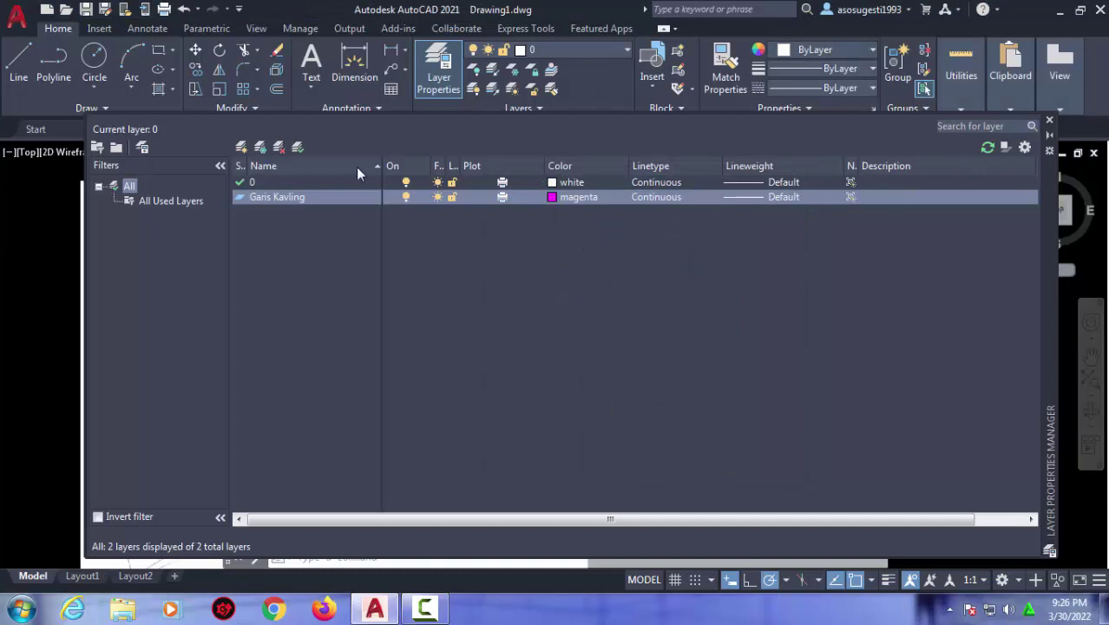
click(295, 147)
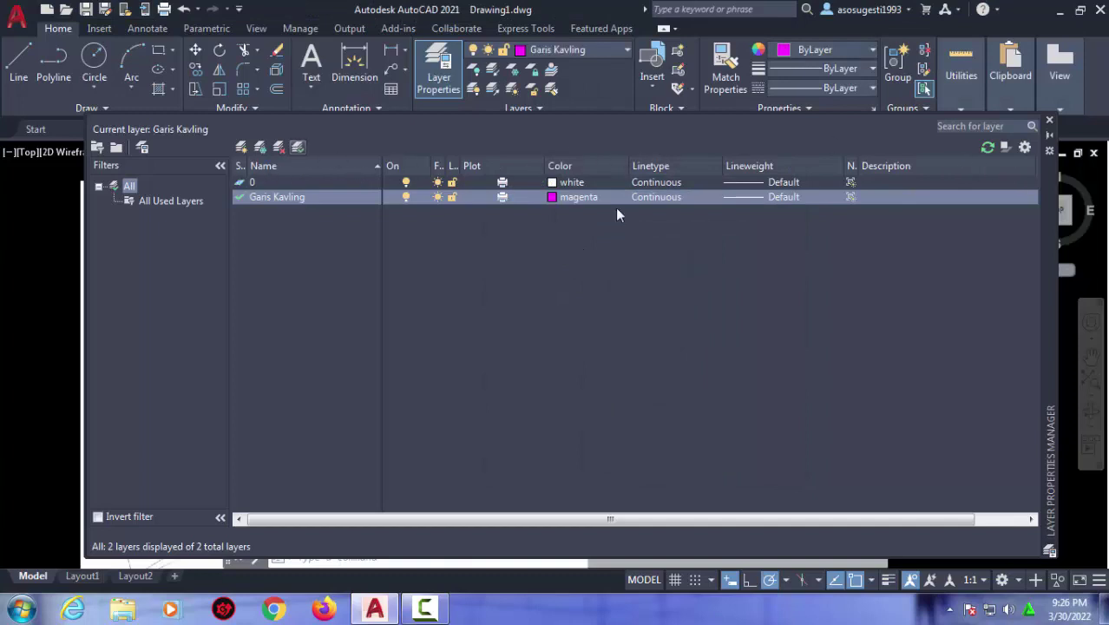
Close the layer list and draw a horizontal XLINE along the road edge of the scan.
click(1050, 125)
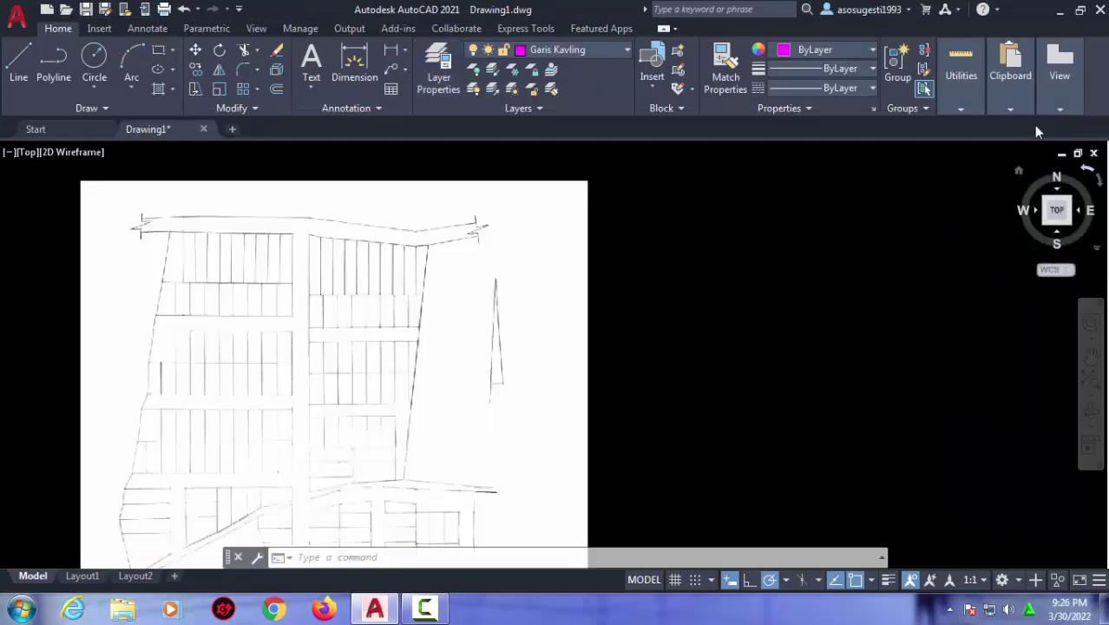
scroll(130, 314, up, 2)
middle_drag(242, 329, 405, 342)
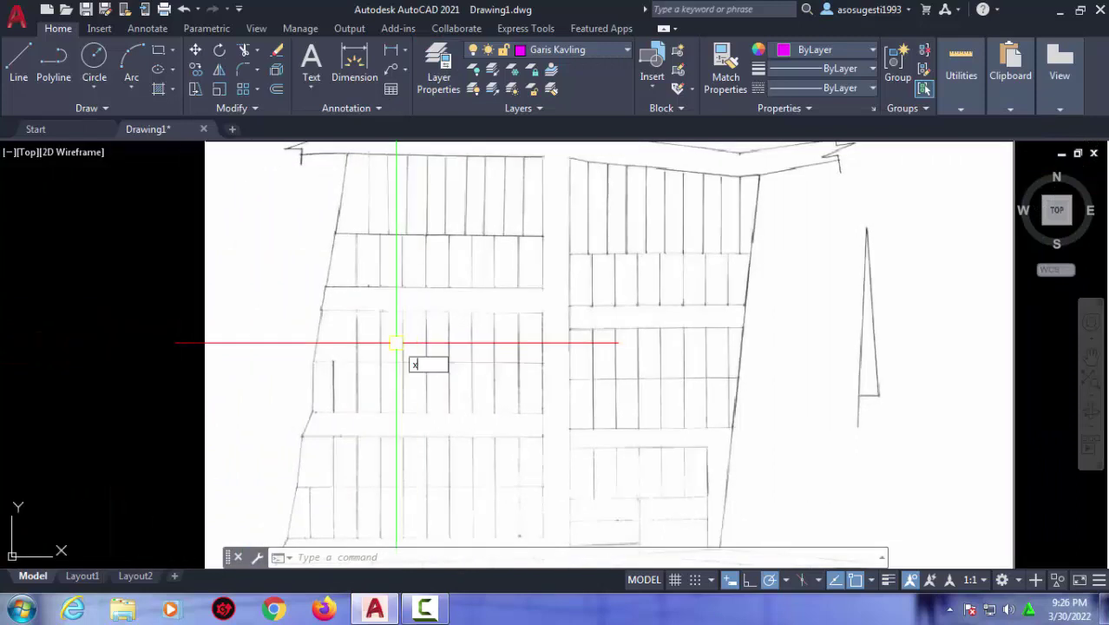
text(xl)
key(Return)
text(h)
key(Return)
scroll(538, 308, up, 3)
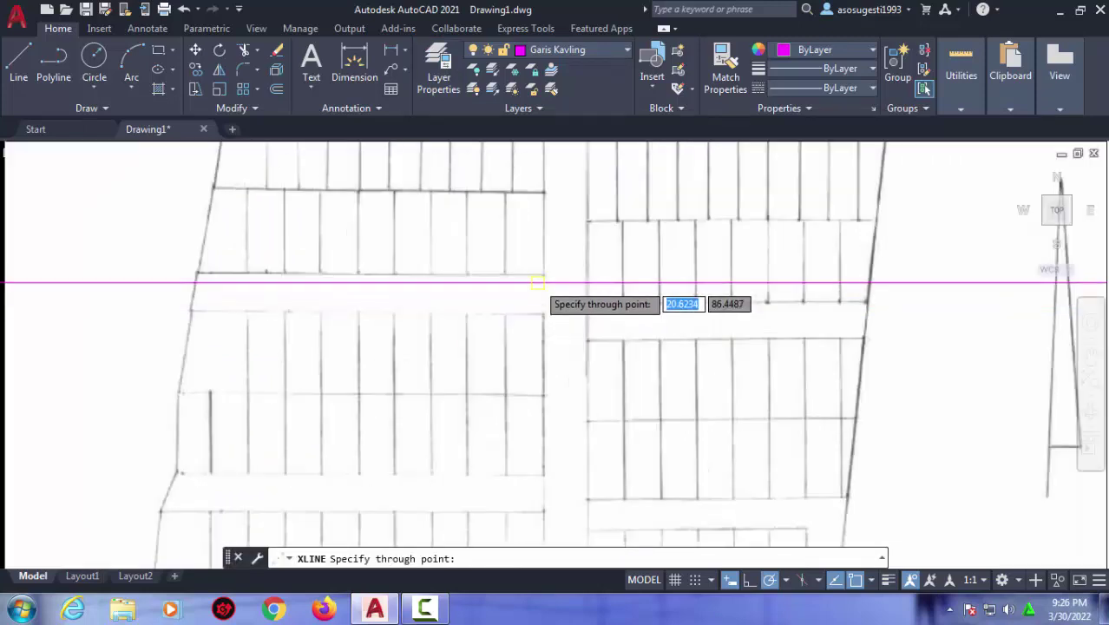
scroll(543, 277, up, 2)
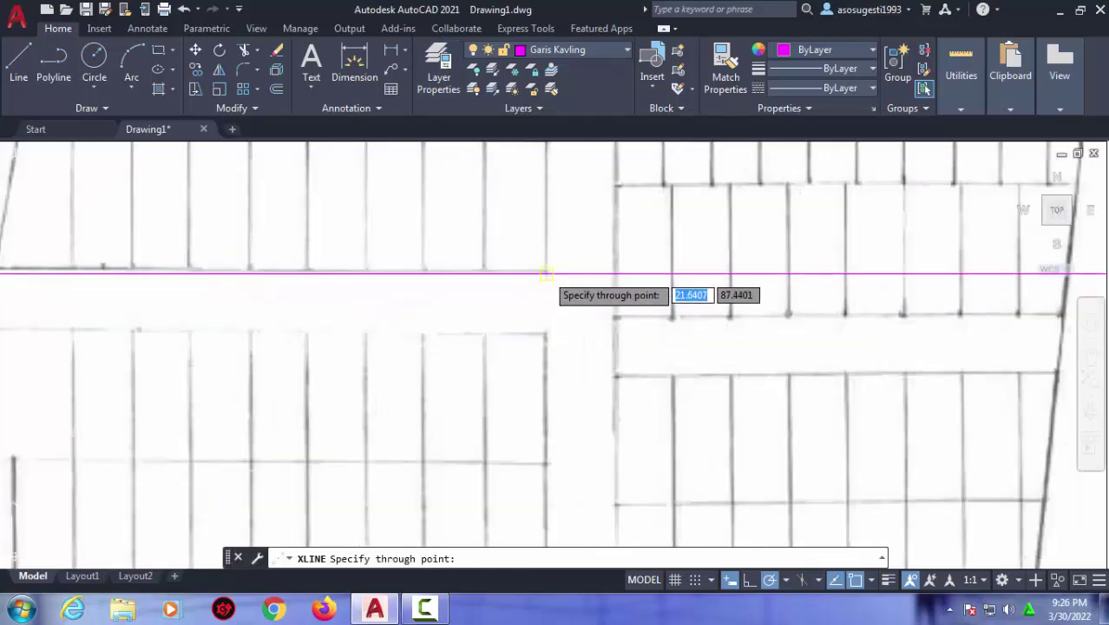
click(545, 273)
scroll(550, 302, down, 2)
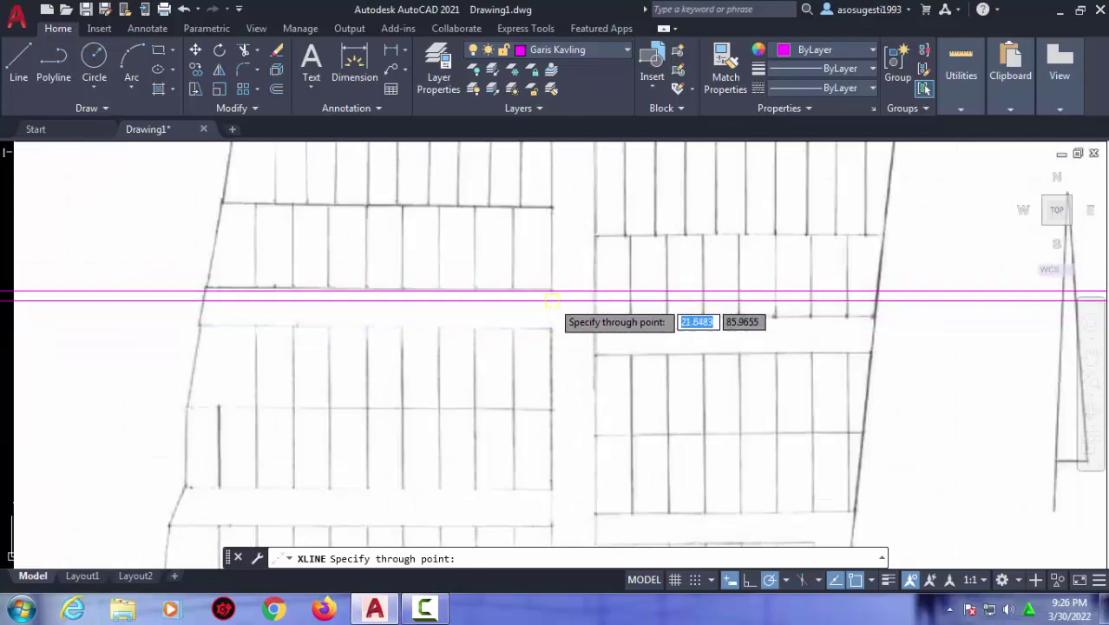
scroll(552, 300, up, 3)
scroll(552, 301, down, 6)
key(Escape)
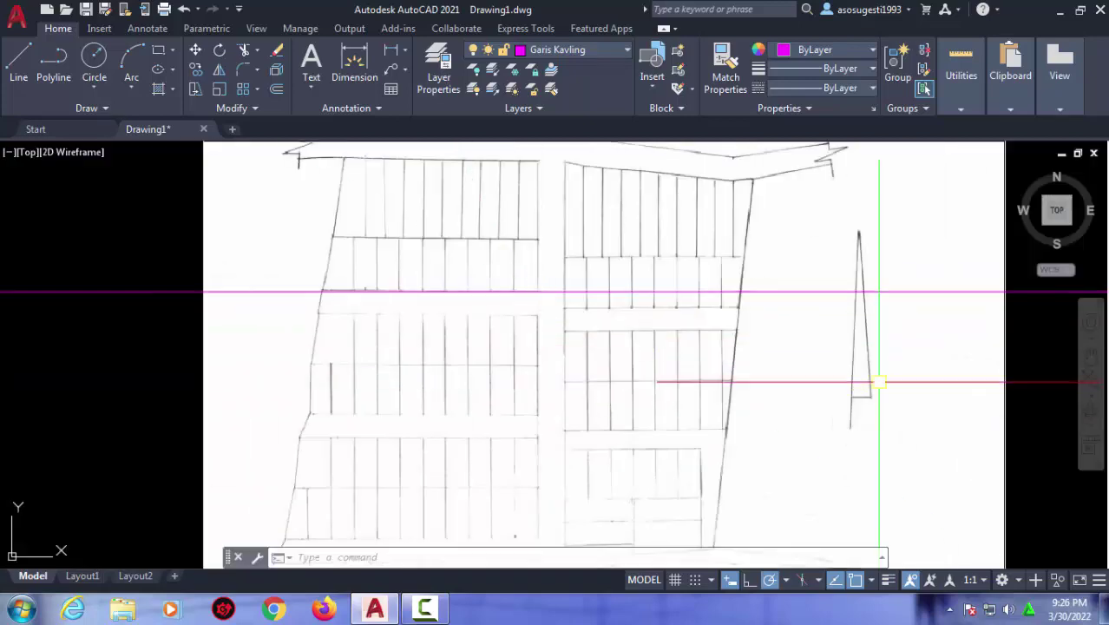
Repeat XLINE to place a vertical construction line through the lots, then clear the selection.
middle_drag(878, 382, 570, 376)
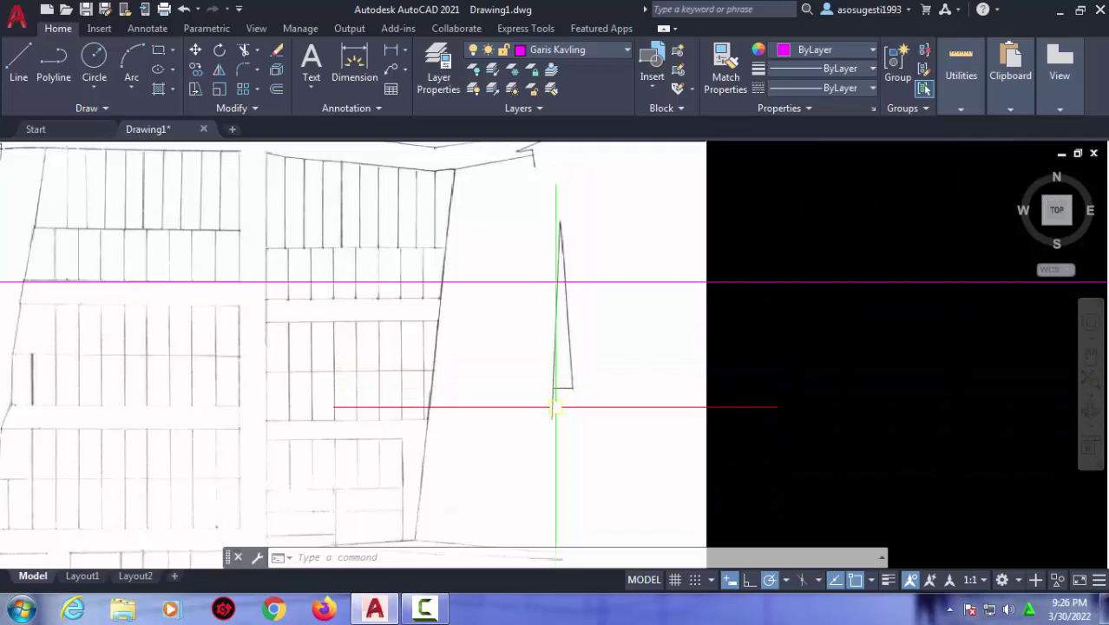
scroll(556, 406, down, 2)
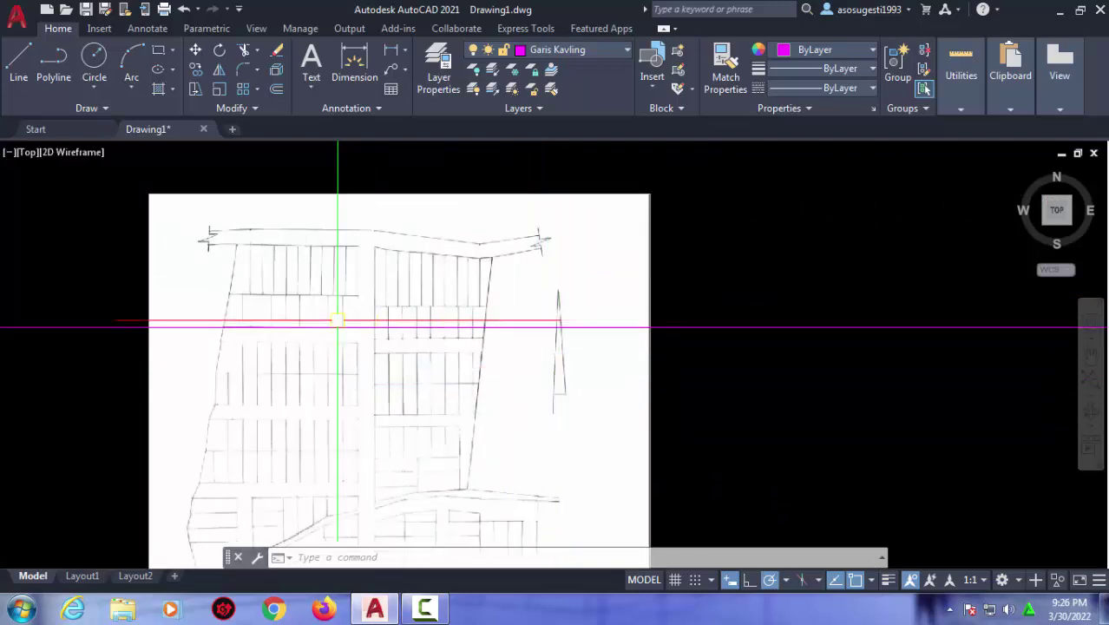
scroll(369, 392, up, 2)
text(xl)
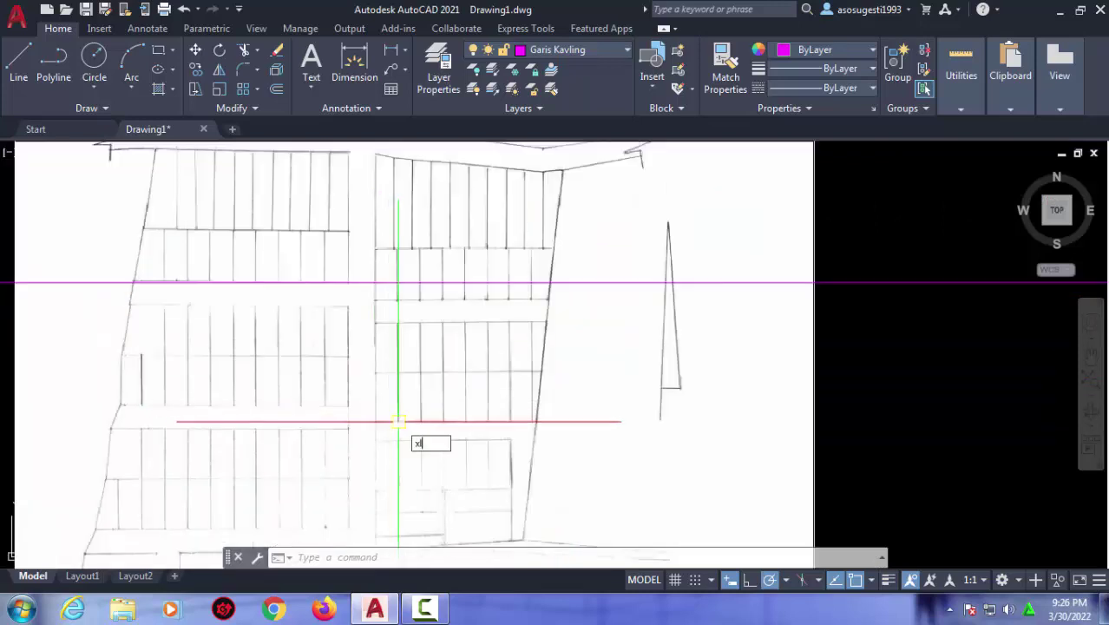
key(Return)
click(376, 295)
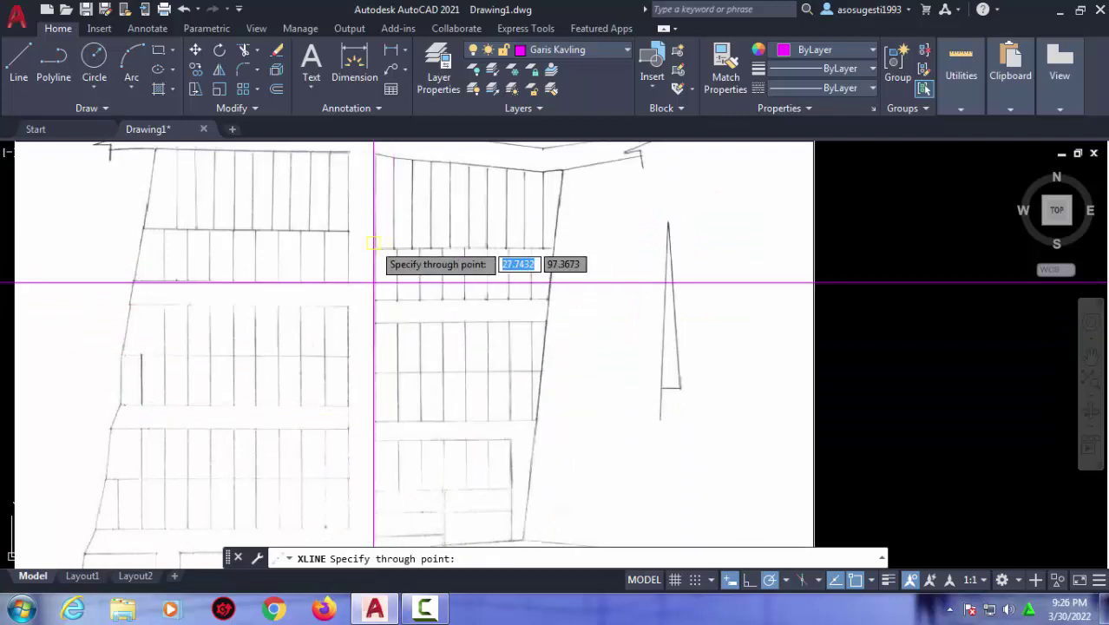
scroll(375, 282, down, 2)
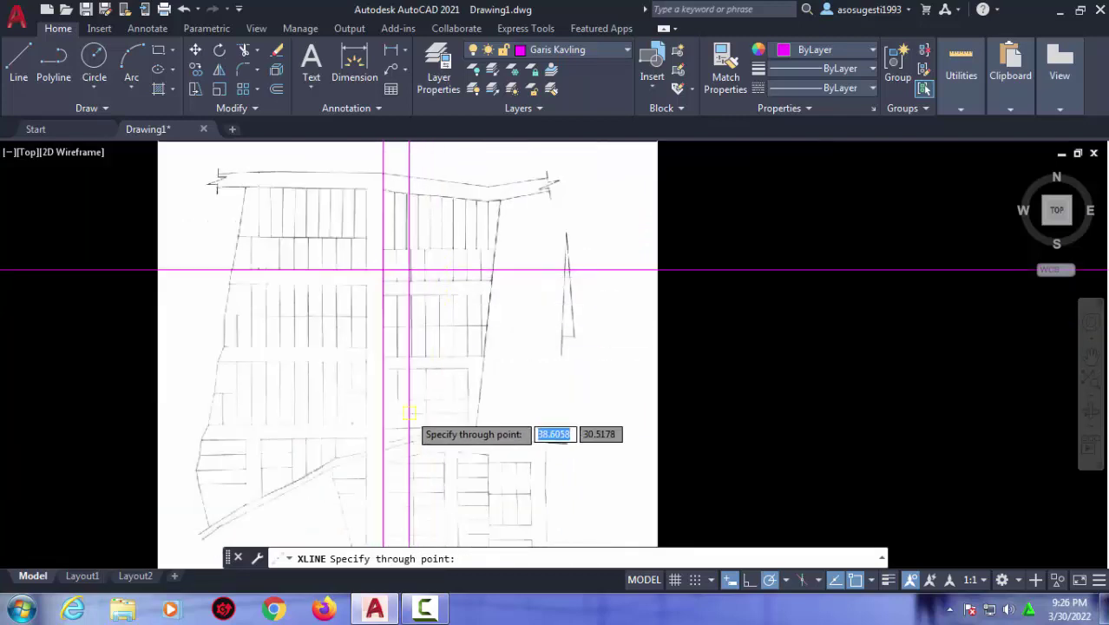
scroll(412, 408, up, 5)
scroll(433, 360, up, 3)
scroll(435, 358, down, 4)
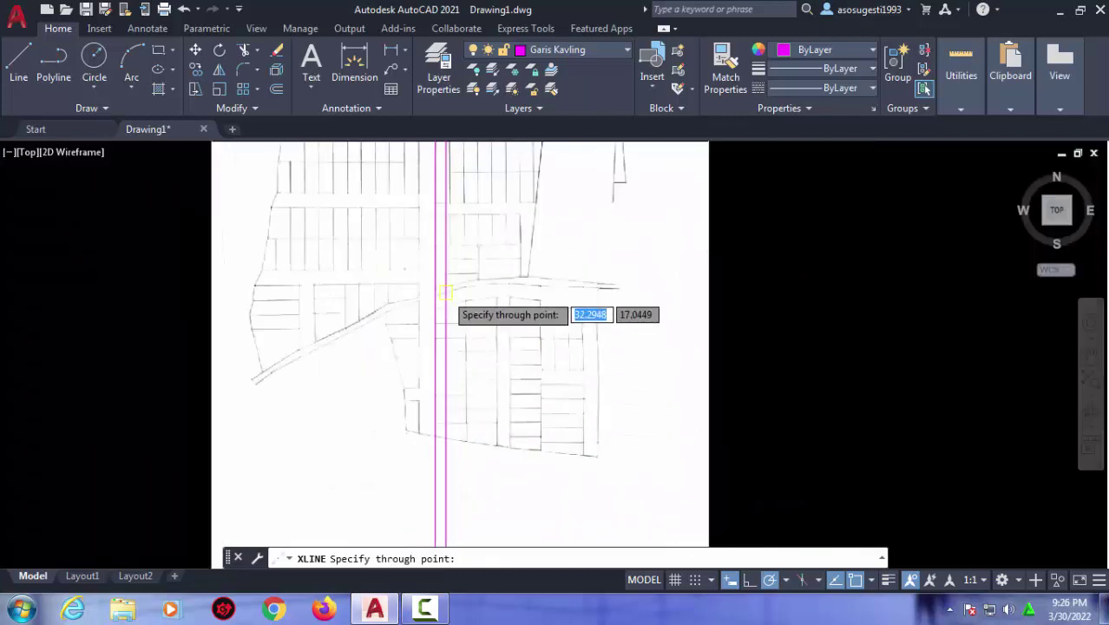
middle_drag(433, 365, 431, 372)
key(Escape)
click(842, 360)
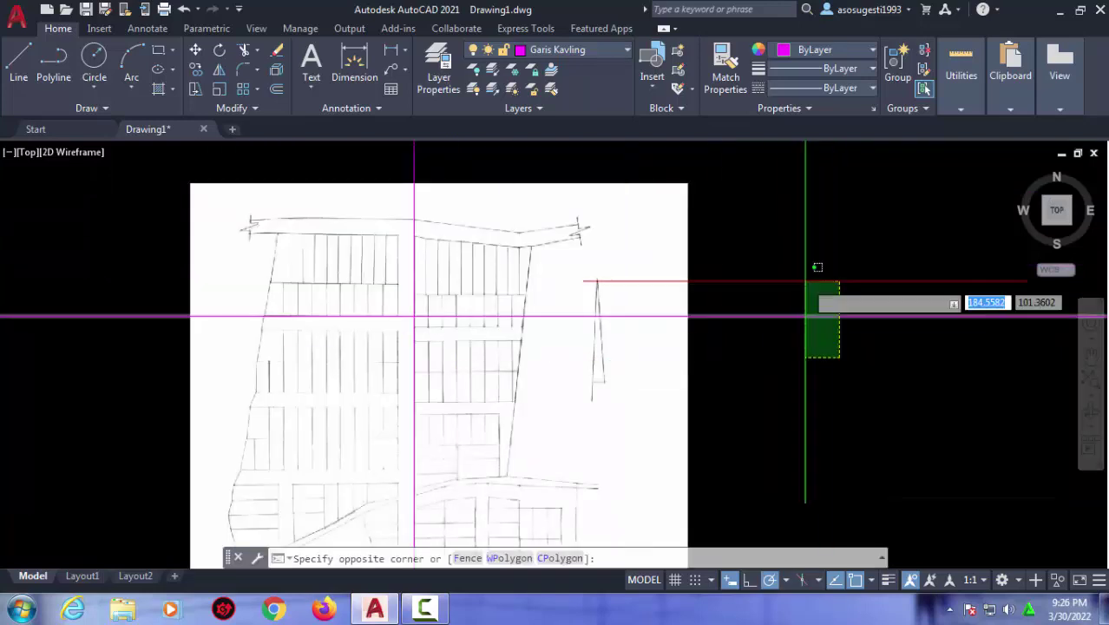
click(795, 258)
key(Escape)
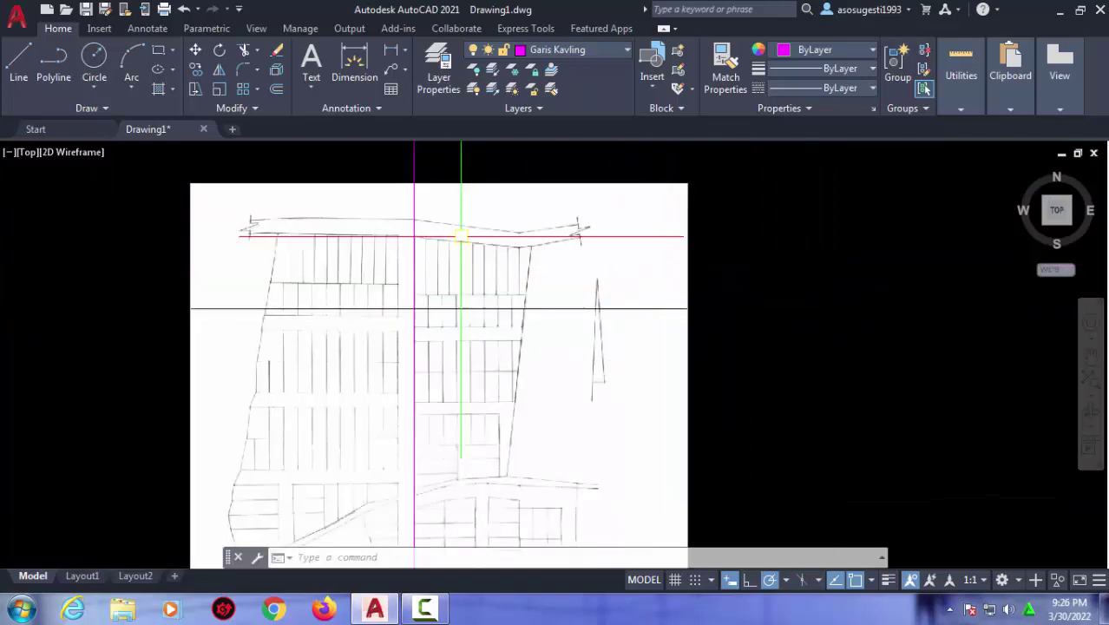
Select the vertical construction line and delete it.
click(430, 185)
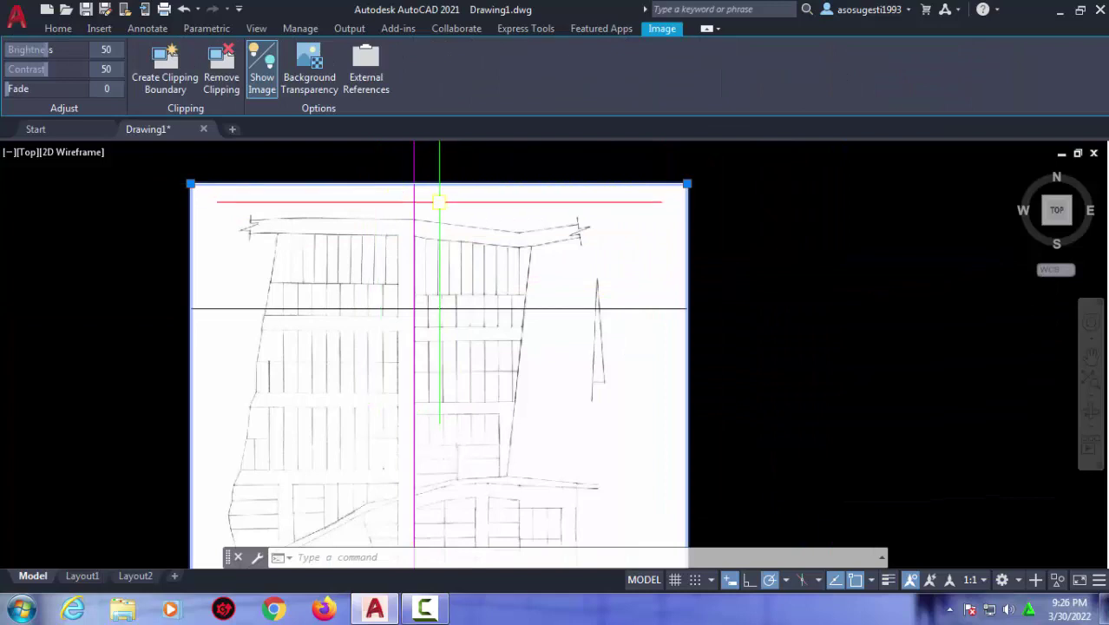
scroll(439, 202, up, 2)
key(Escape)
click(404, 201)
click(388, 201)
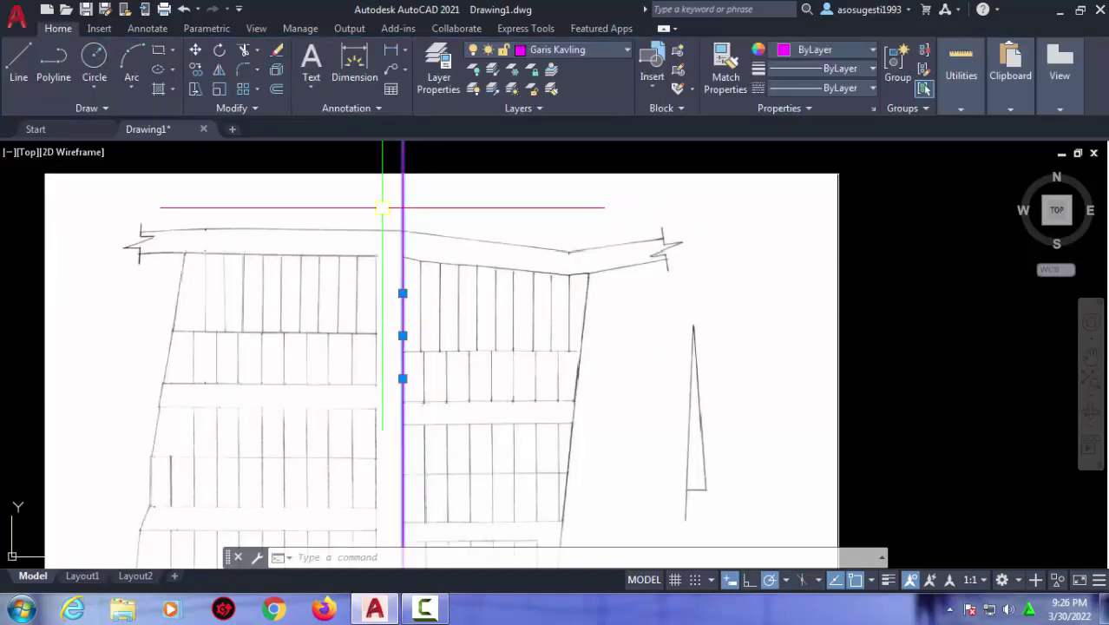
key(Delete)
scroll(303, 182, down, 2)
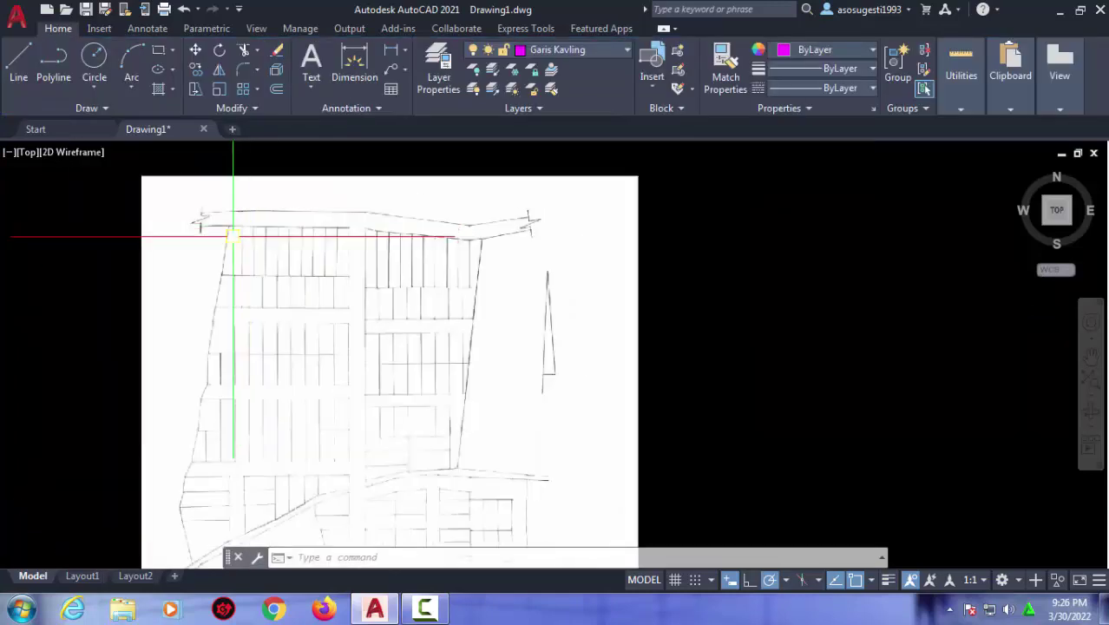
Pan and zoom to frame the whole site plan for tracing.
middle_drag(204, 356, 208, 198)
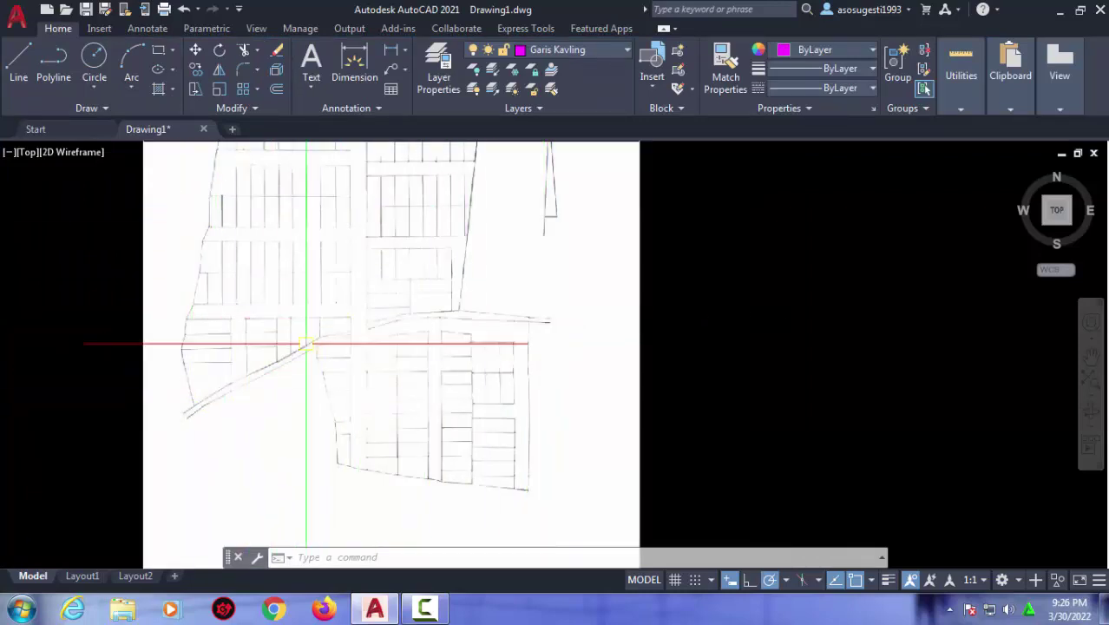
scroll(198, 373, down, 2)
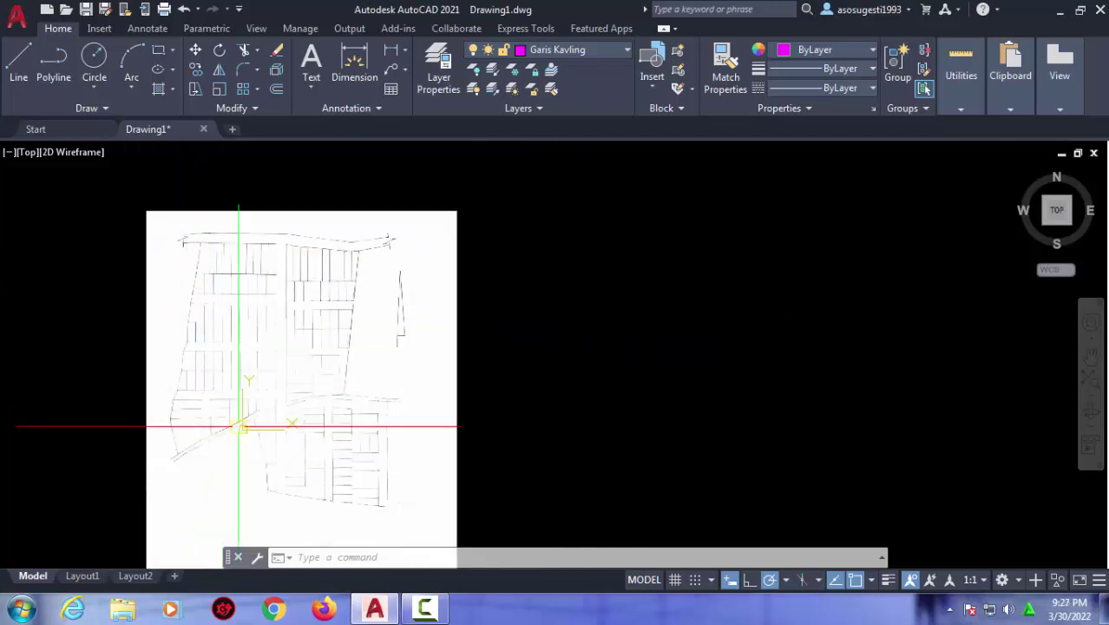
scroll(230, 298, up, 3)
middle_drag(230, 297, 324, 302)
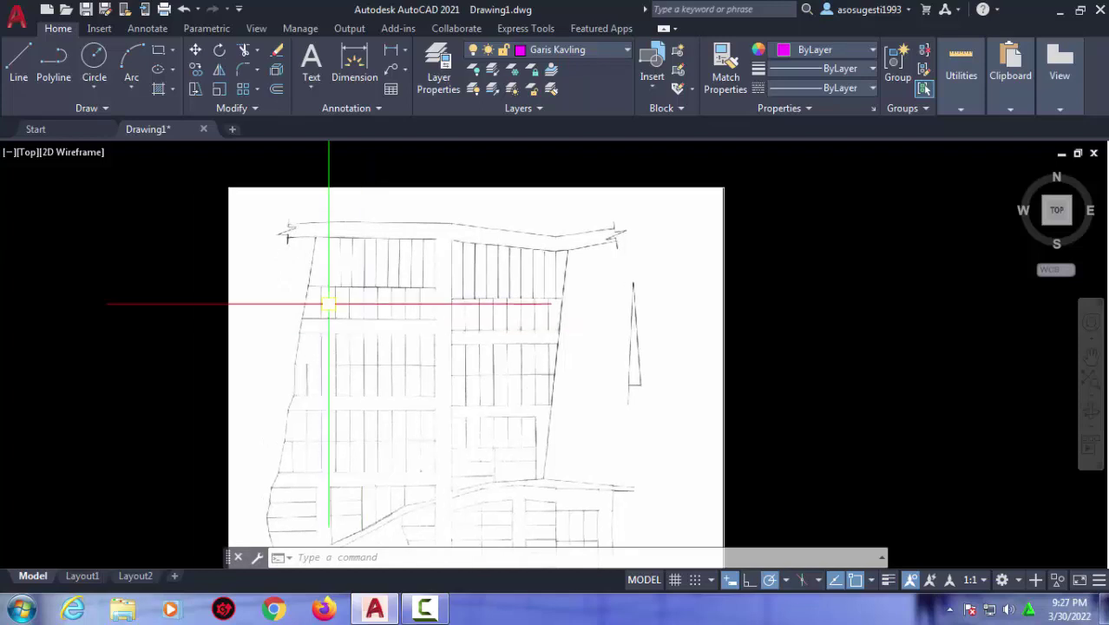
scroll(315, 292, up, 2)
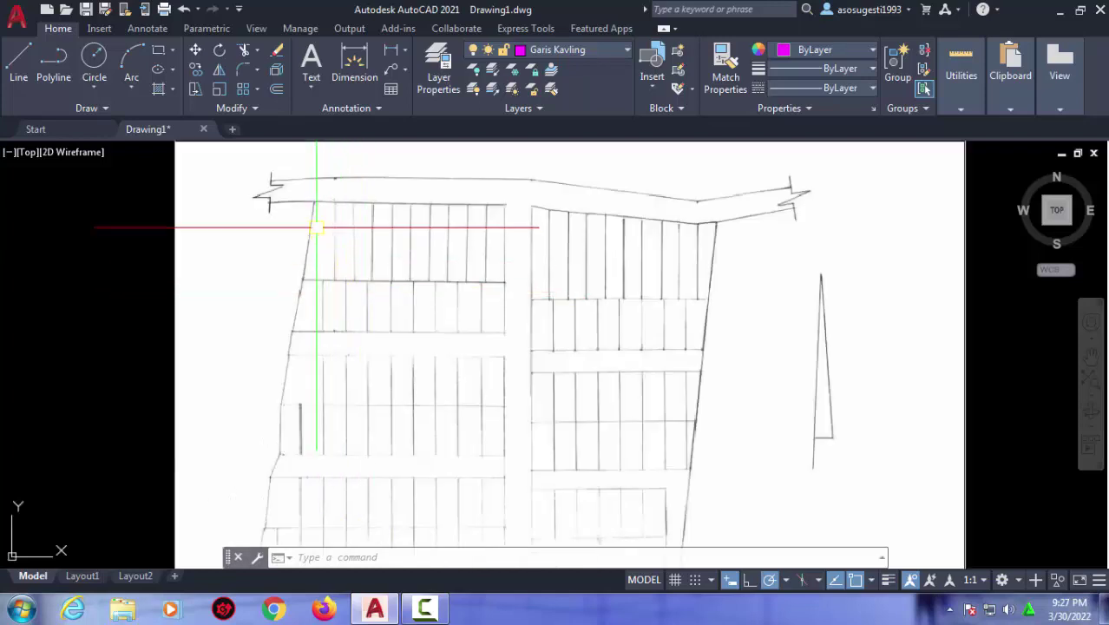
scroll(296, 283, down, 2)
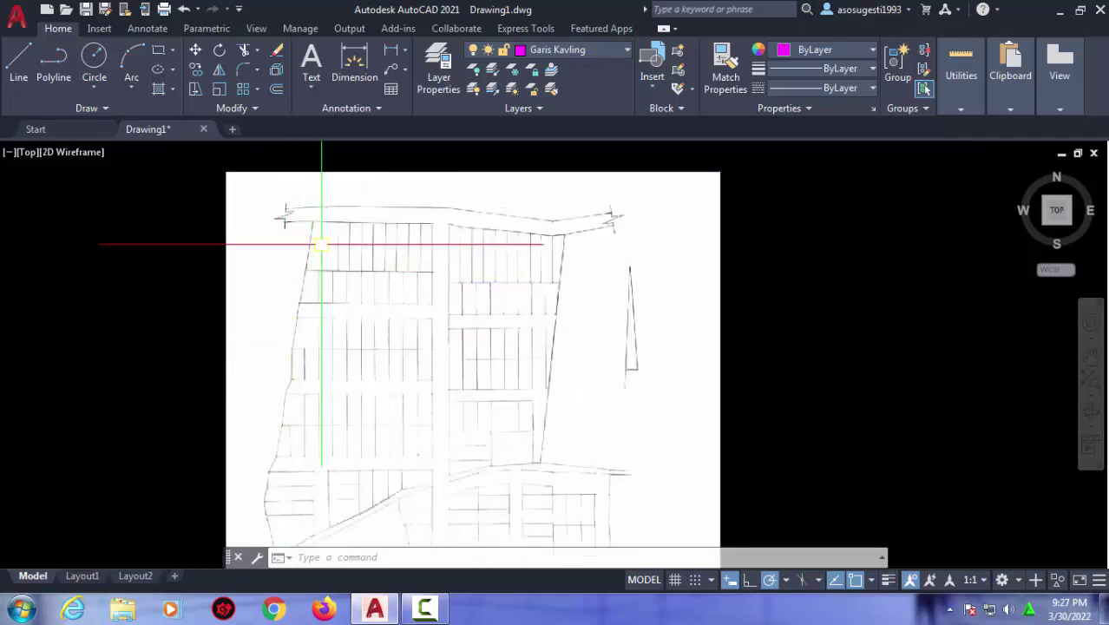
middle_drag(321, 244, 255, 229)
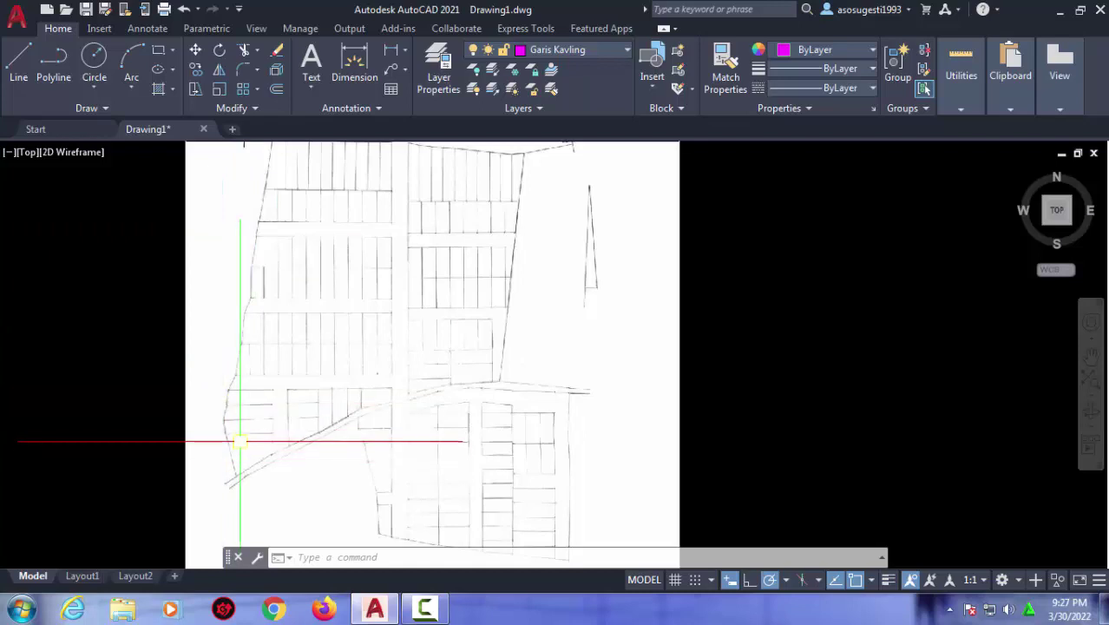
text(P)
Trace the magenta polyline from the top-left lot corner down the left boundary to the road's lower end.
key(Return)
scroll(264, 382, up, 2)
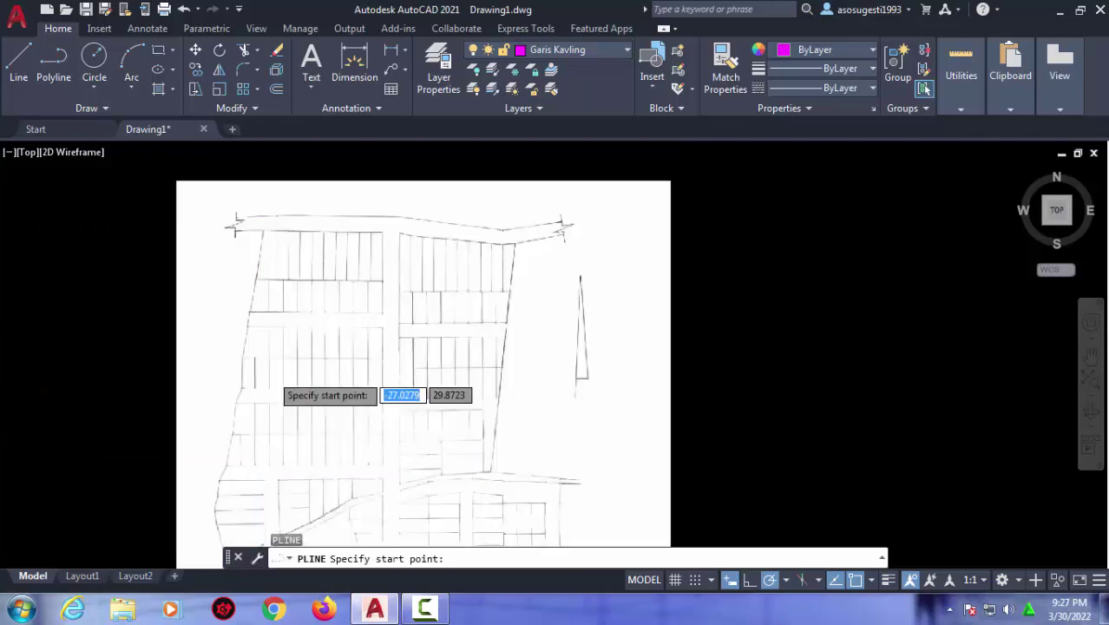
scroll(257, 229, up, 2)
click(258, 220)
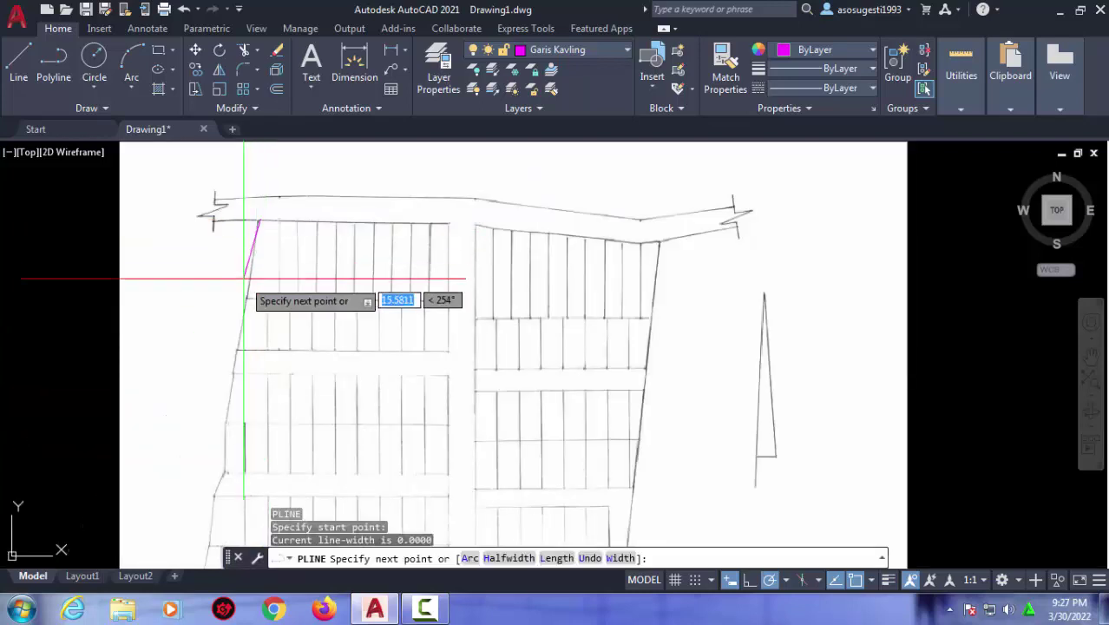
scroll(253, 256, up, 2)
click(249, 307)
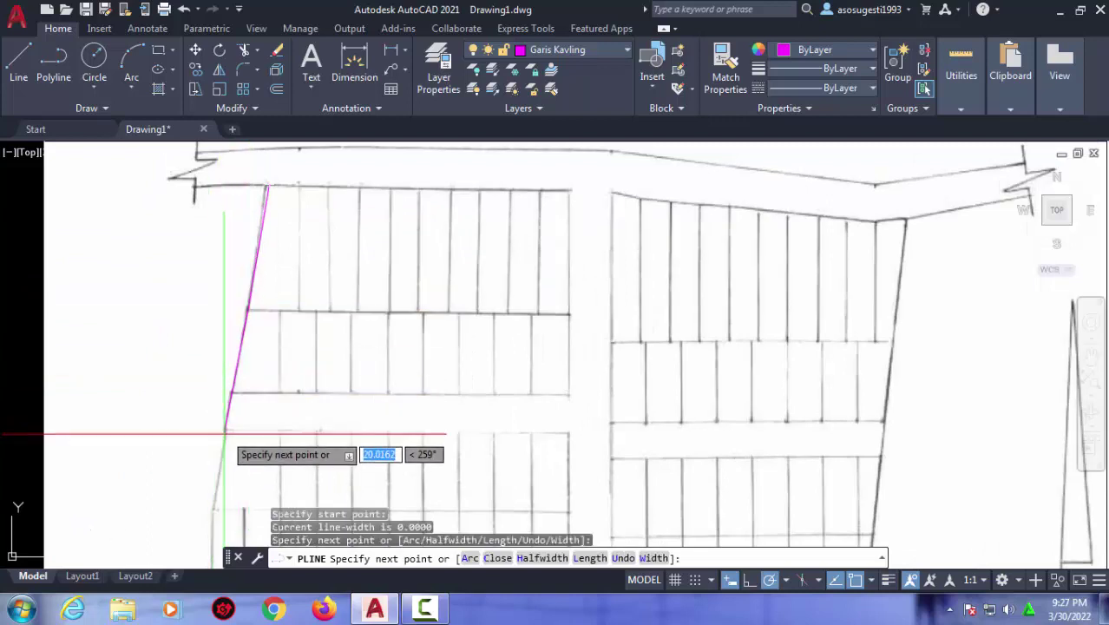
click(229, 419)
scroll(285, 304, down, 2)
scroll(237, 425, up, 2)
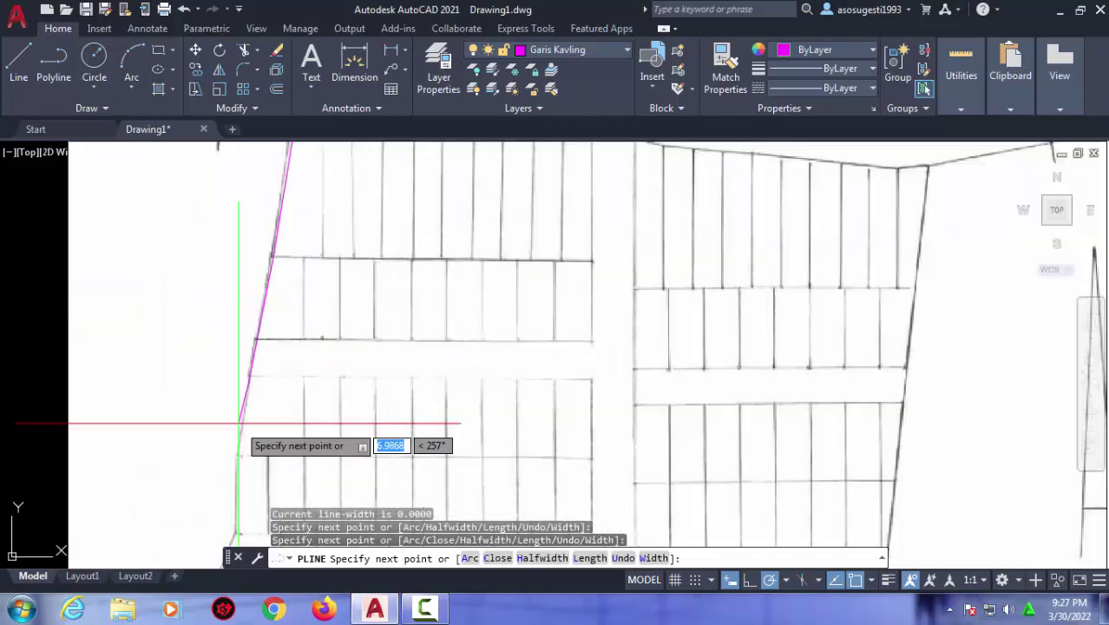
scroll(238, 451, down, 2)
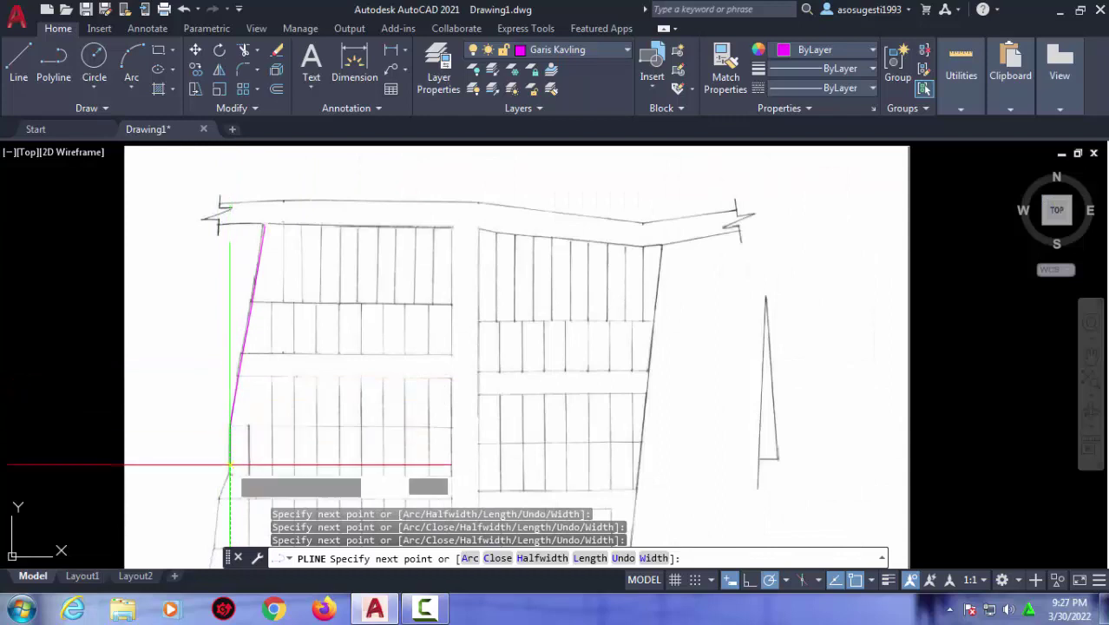
scroll(233, 469, up, 2)
scroll(258, 312, down, 2)
scroll(256, 365, up, 1)
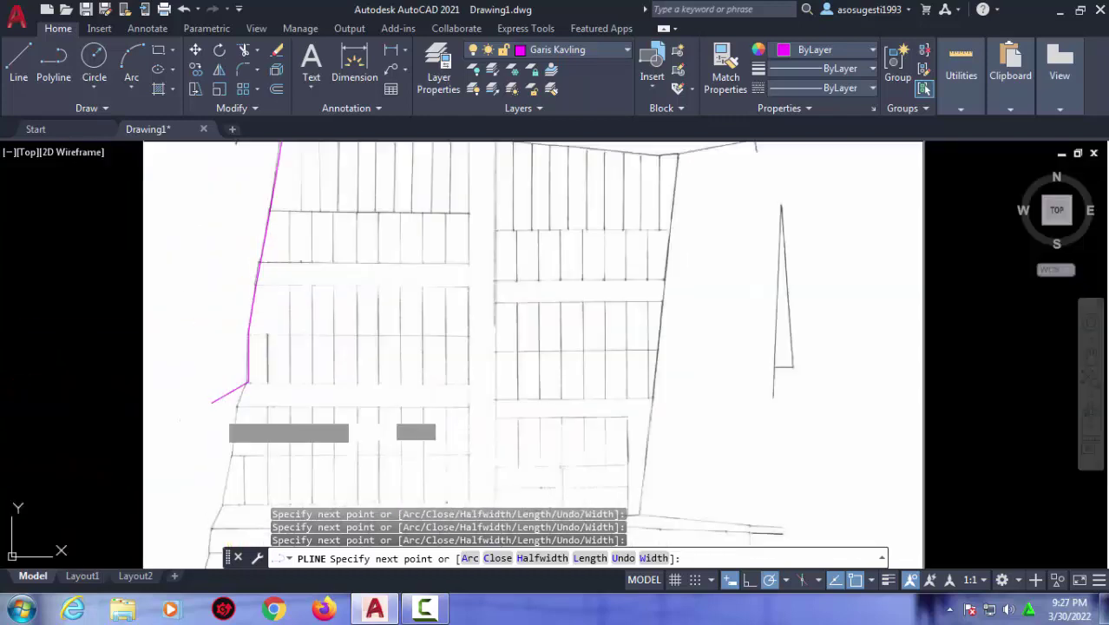
scroll(256, 403, up, 1)
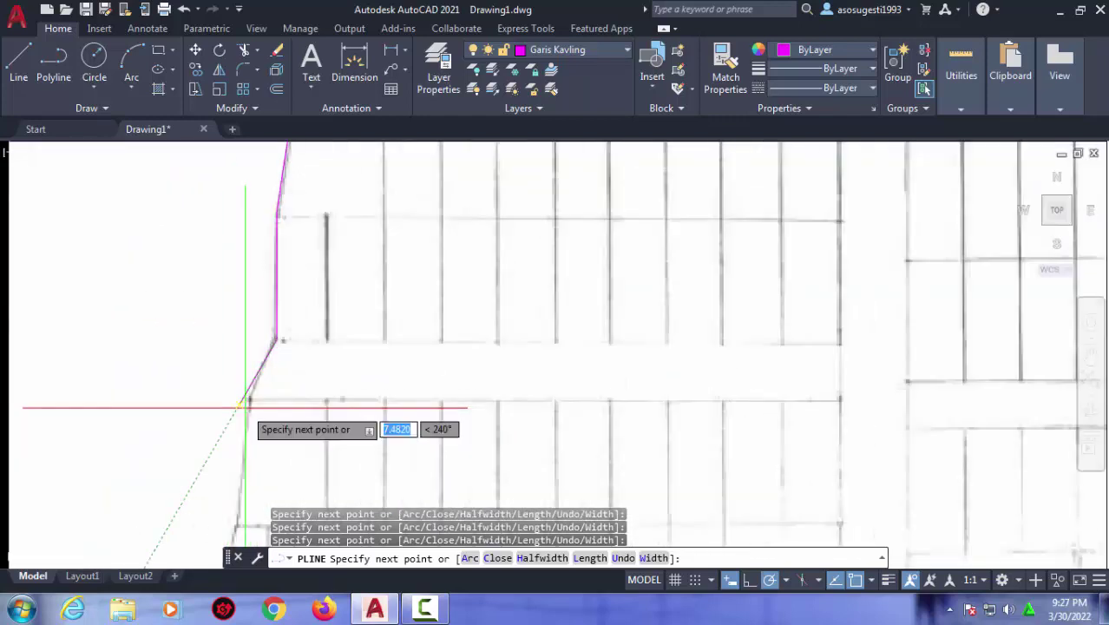
scroll(252, 395, up, 3)
click(249, 390)
scroll(257, 328, down, 3)
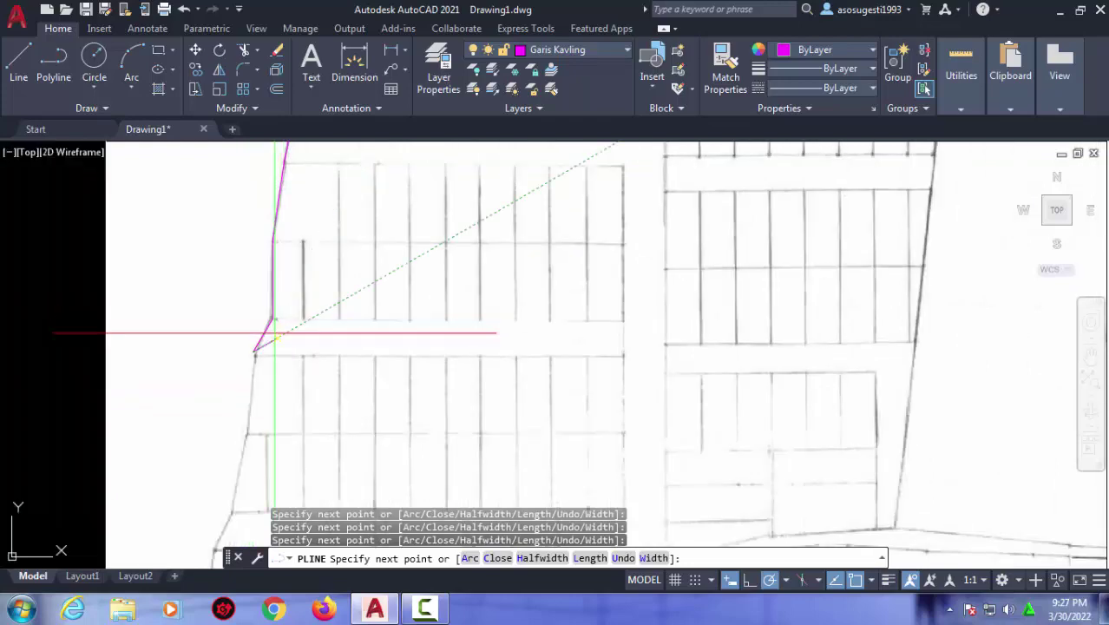
click(251, 441)
scroll(247, 408, up, 3)
scroll(252, 433, up, 4)
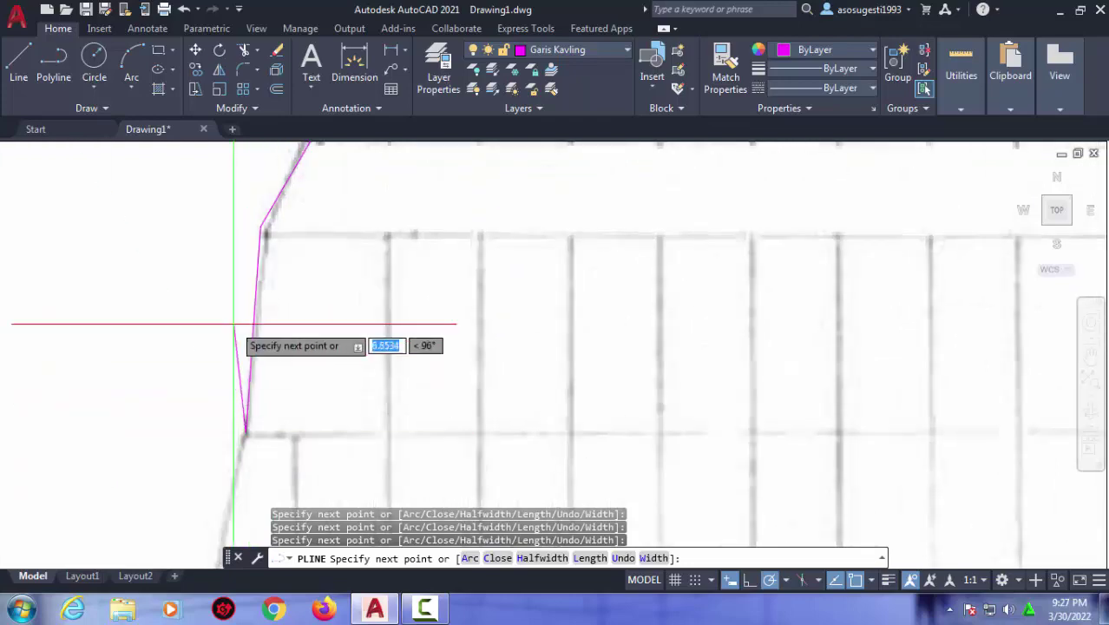
scroll(227, 356, down, 7)
scroll(219, 367, up, 3)
scroll(230, 434, up, 2)
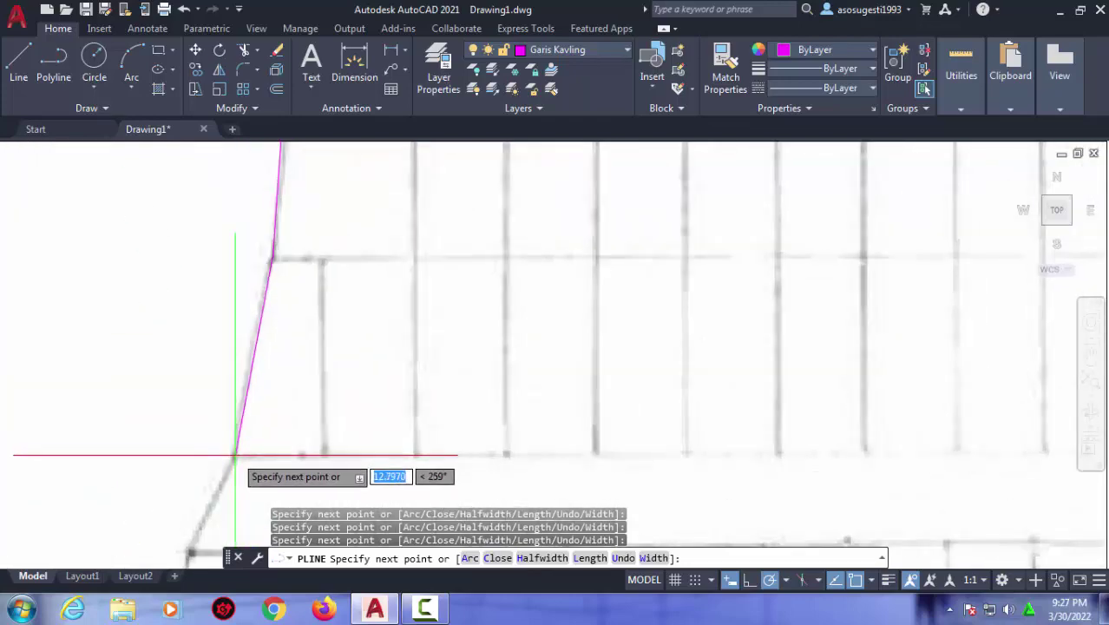
scroll(223, 371, down, 3)
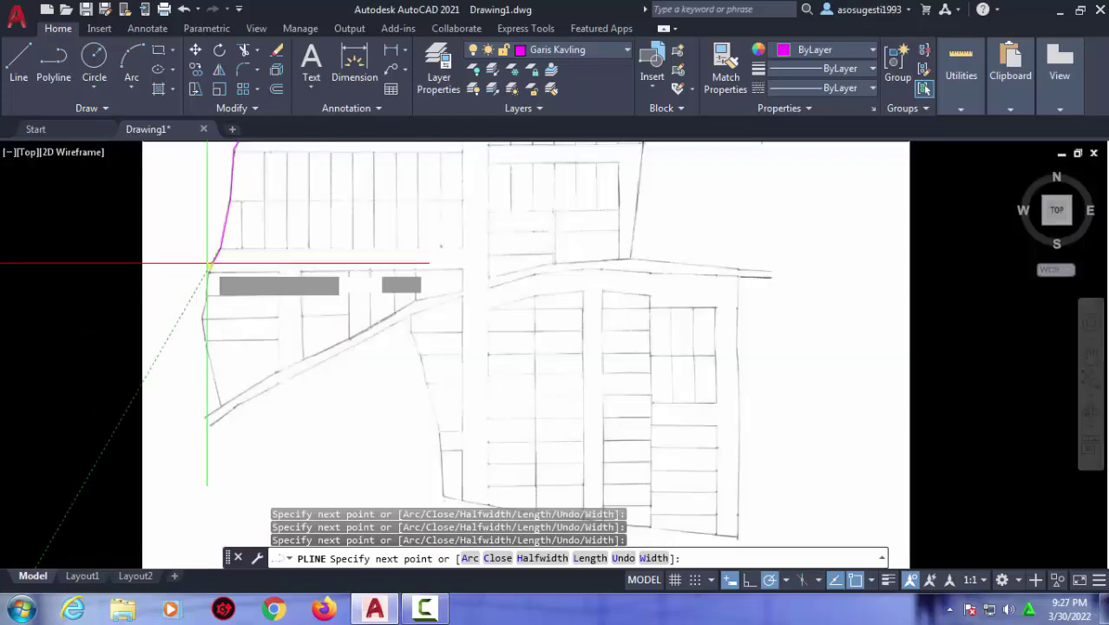
scroll(211, 281, up, 2)
scroll(210, 282, up, 3)
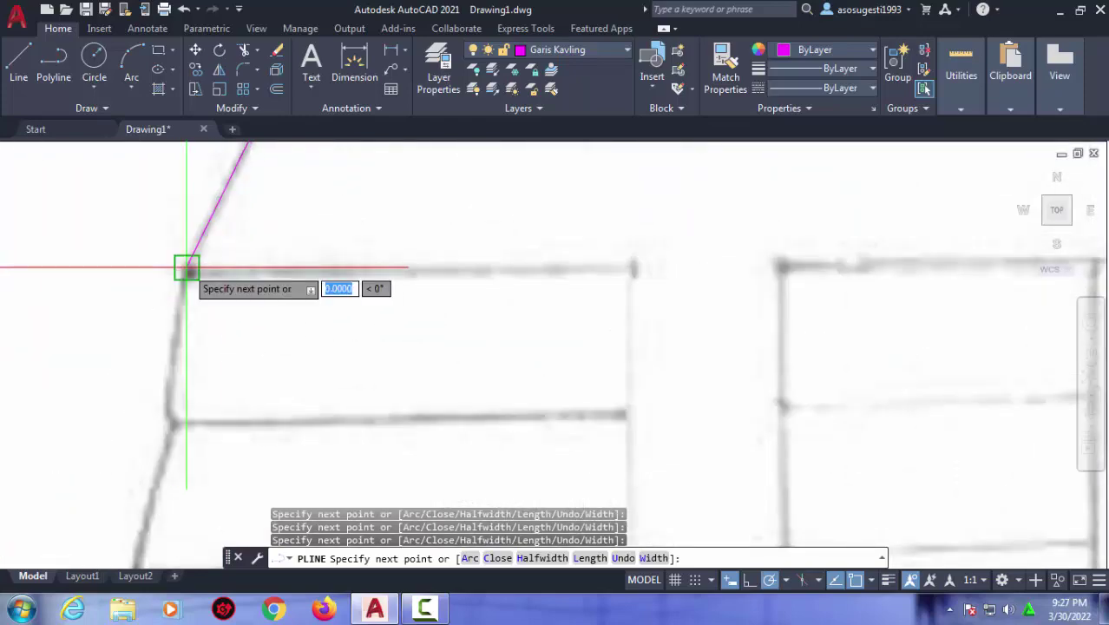
scroll(180, 390, down, 2)
scroll(226, 295, down, 3)
scroll(269, 243, up, 3)
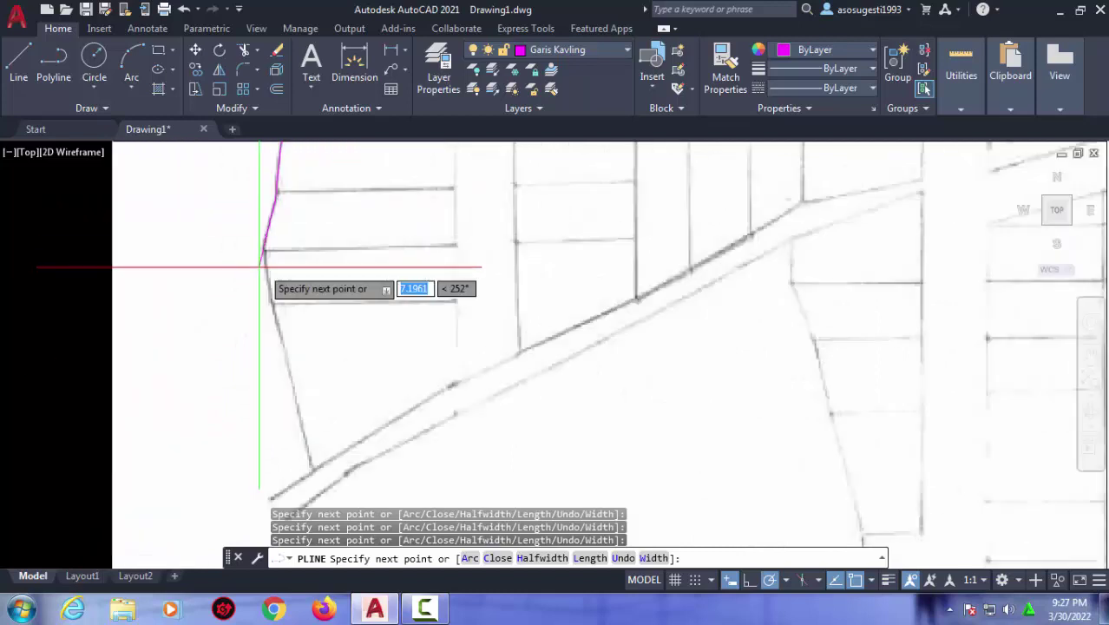
scroll(260, 260, up, 2)
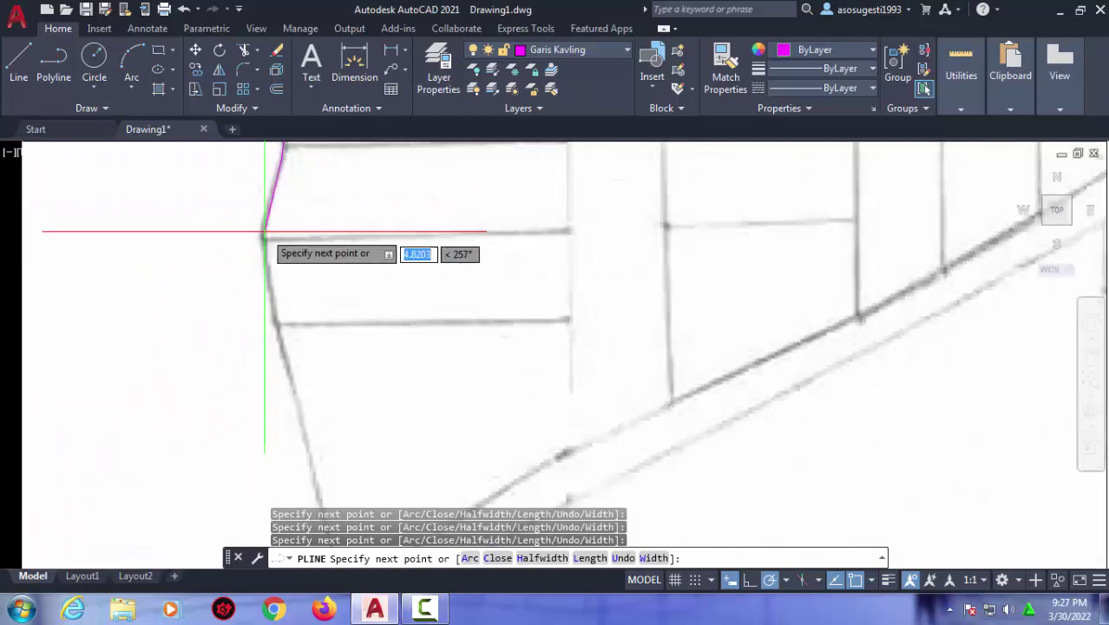
click(283, 350)
scroll(255, 312, down, 5)
scroll(252, 364, up, 2)
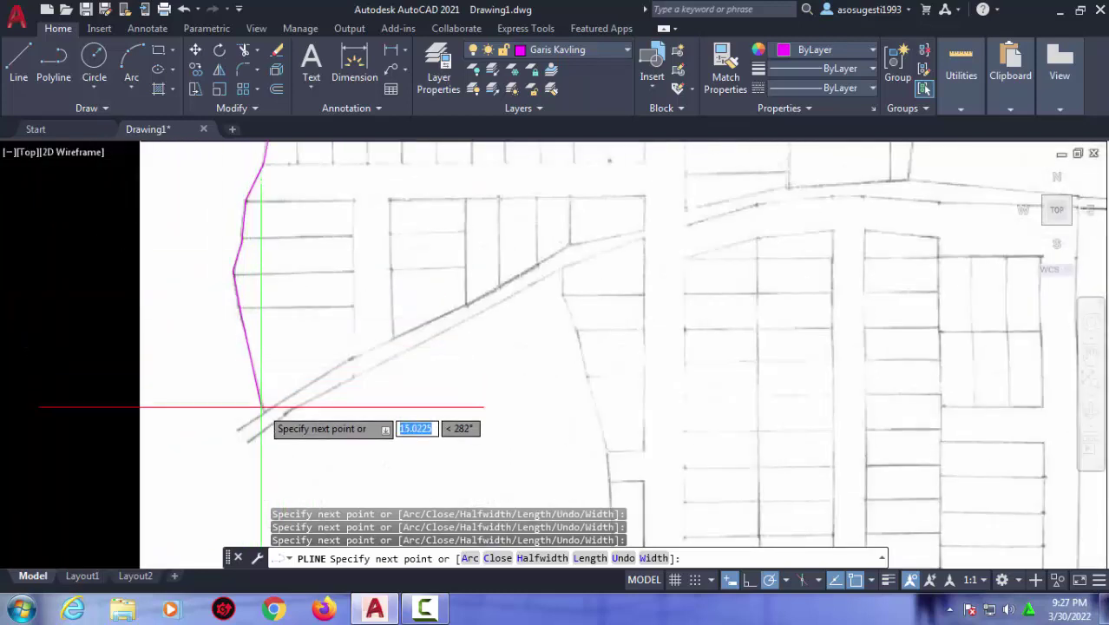
click(261, 406)
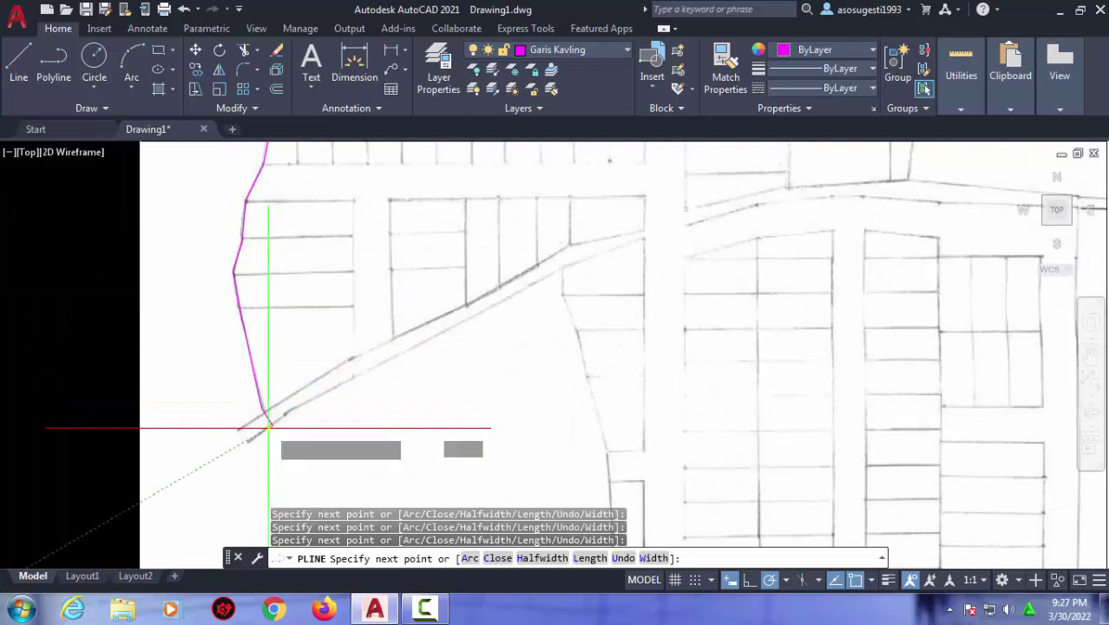
click(268, 426)
Extend the outline along the road edge to the block's lower-left corner and bottom edge.
click(556, 262)
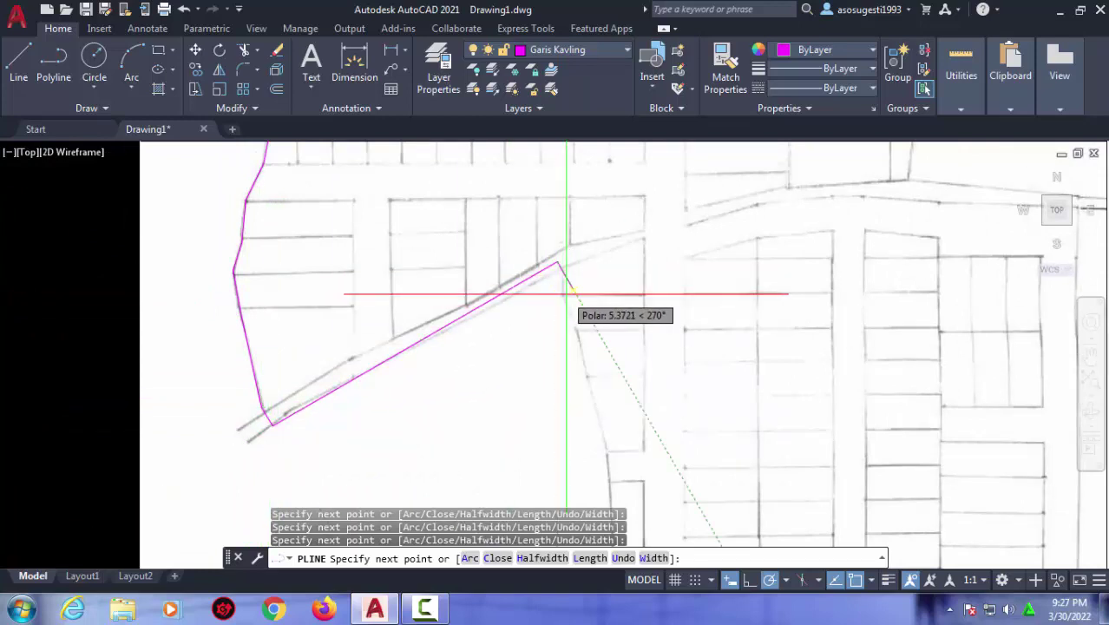
click(566, 293)
scroll(565, 297, up, 2)
scroll(549, 297, up, 2)
scroll(538, 243, down, 4)
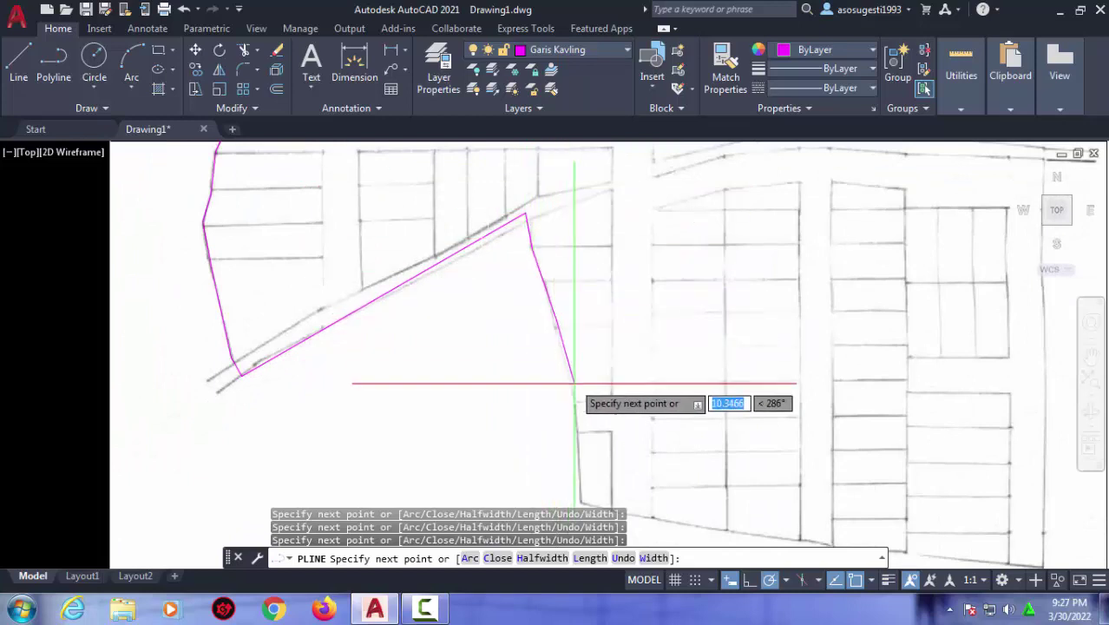
middle_drag(577, 433, 448, 198)
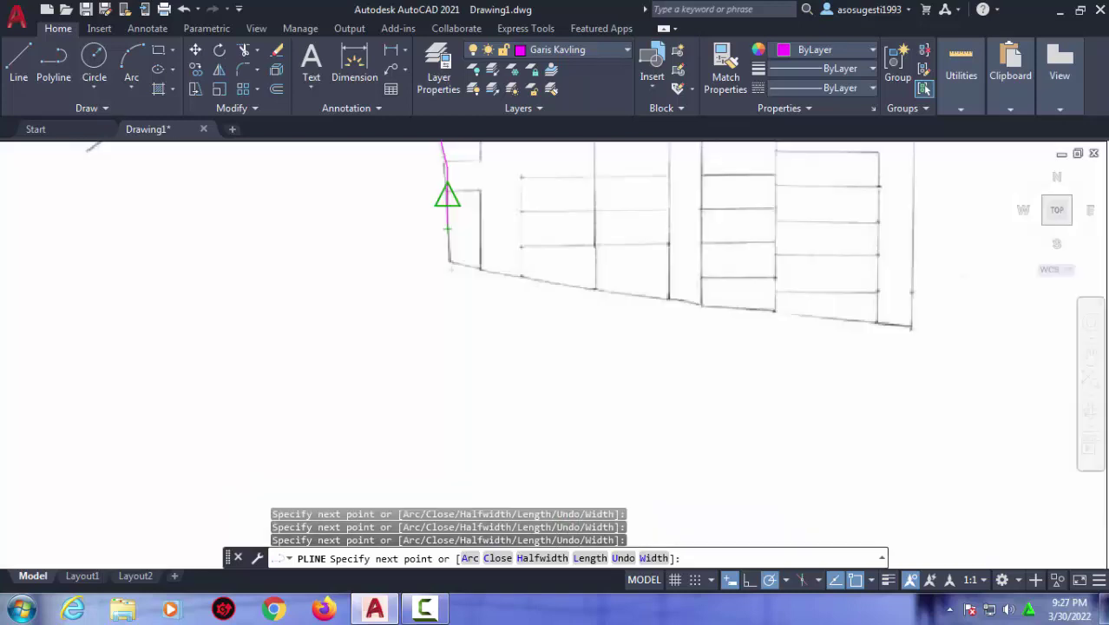
click(448, 260)
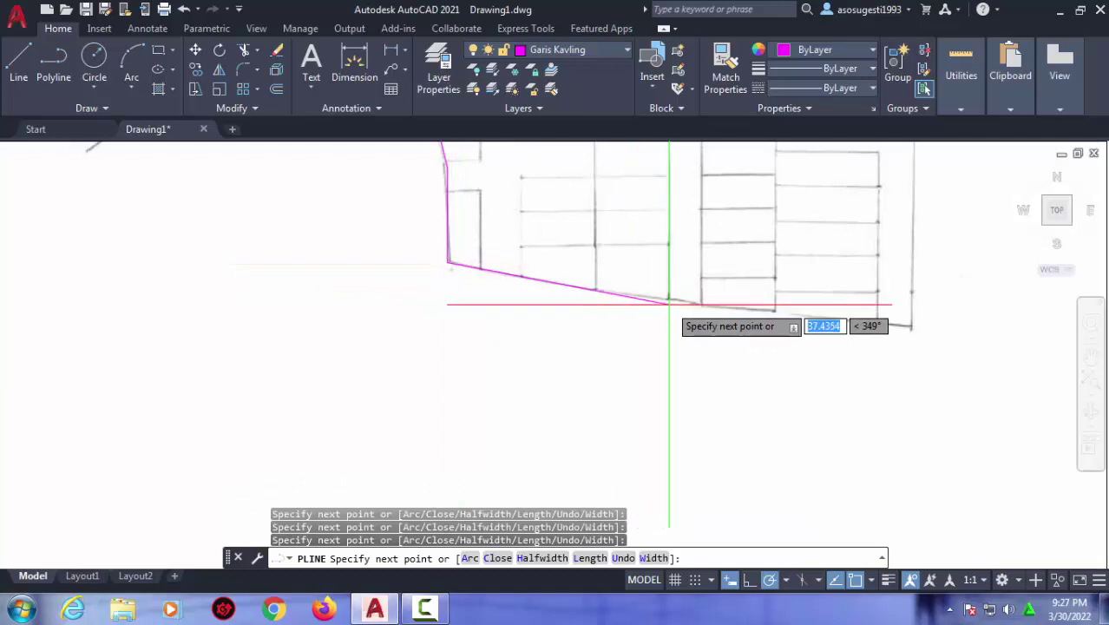
click(668, 302)
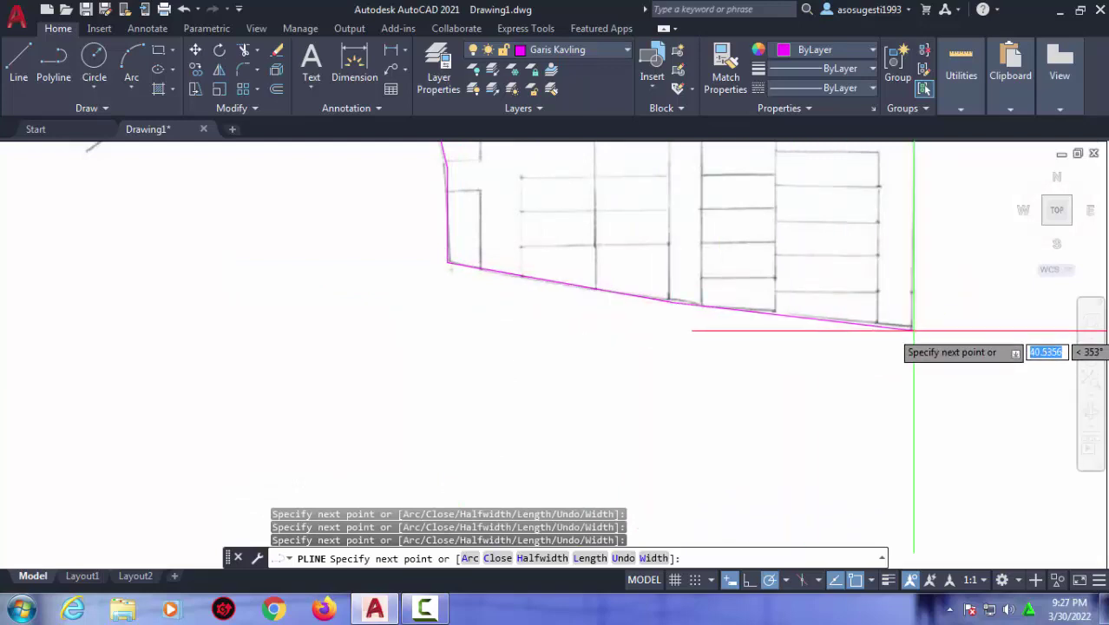
scroll(909, 329, down, 3)
middle_drag(923, 260, 717, 347)
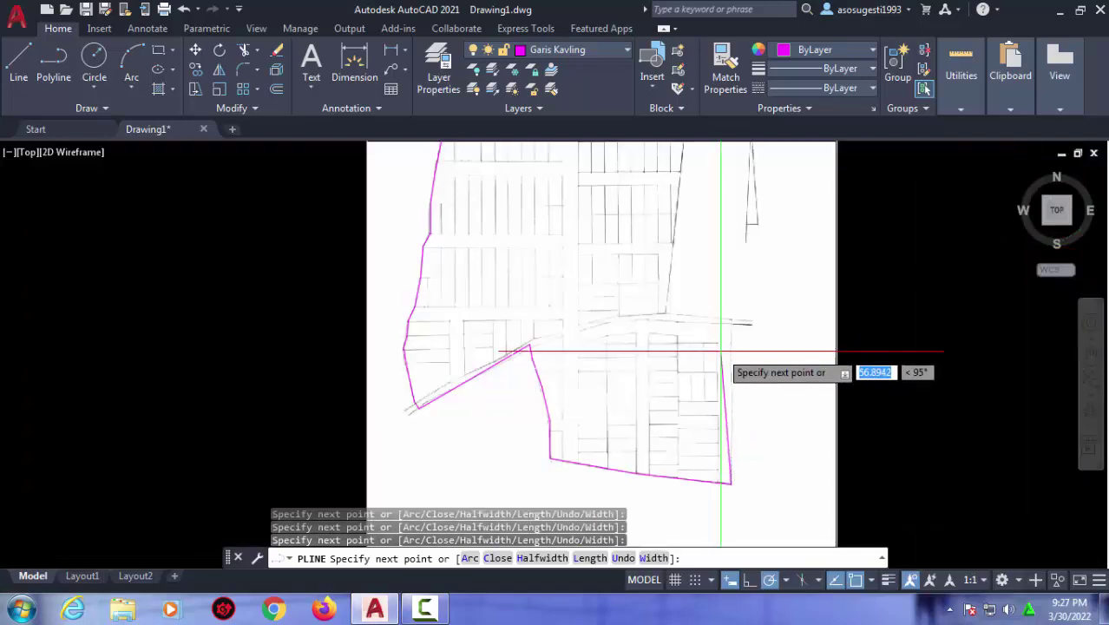
scroll(738, 330, up, 3)
Finish the outline up the right side and across the lots' top edge, then end the polyline.
click(717, 309)
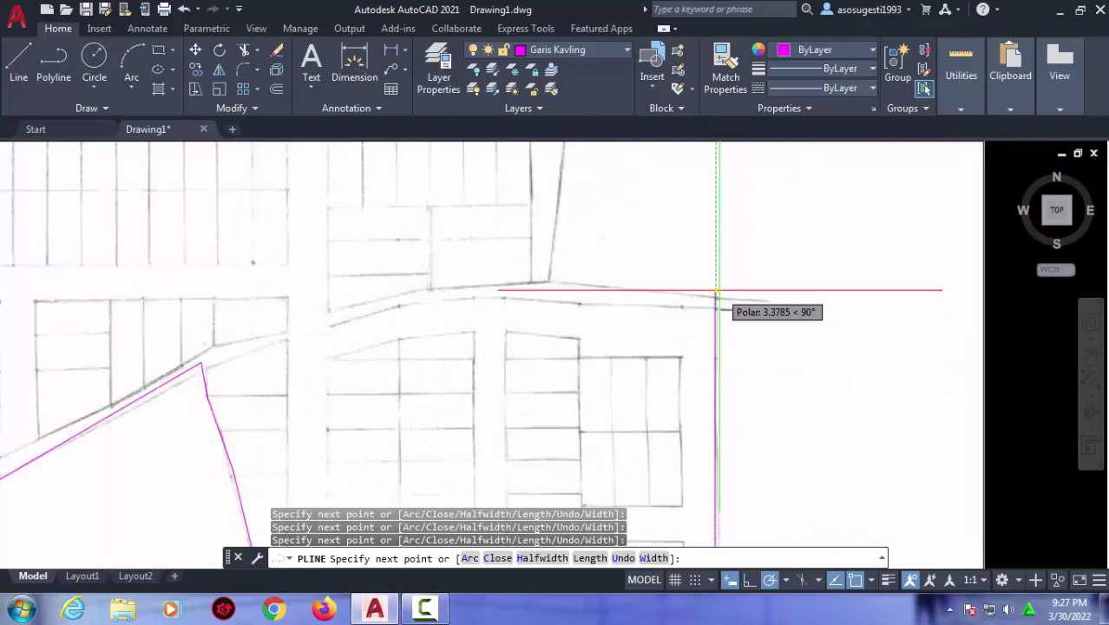
click(716, 291)
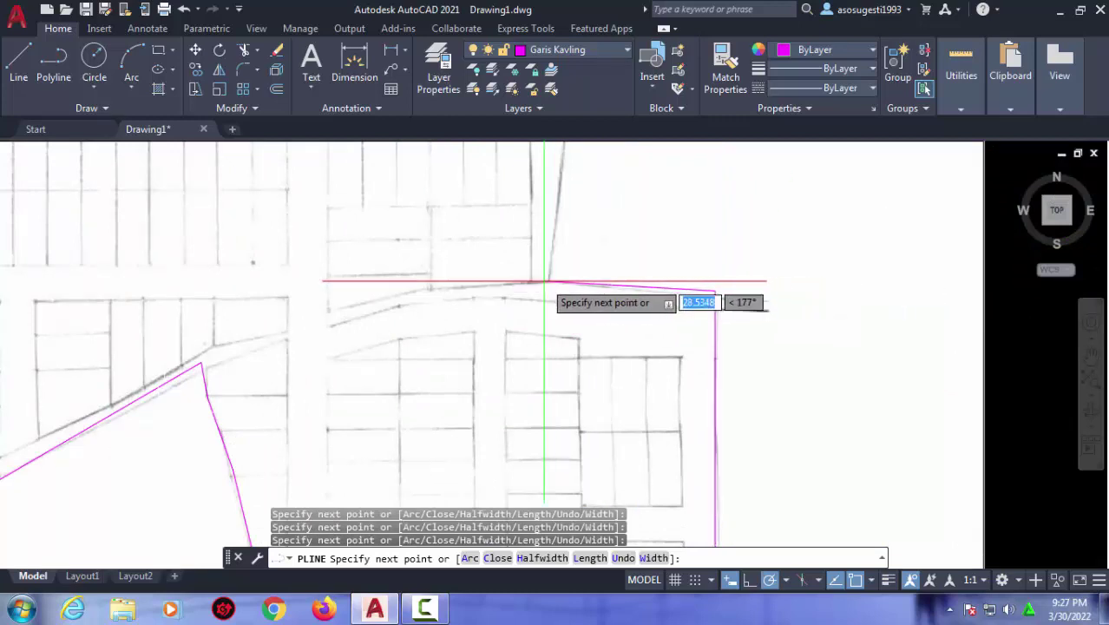
scroll(545, 280, down, 5)
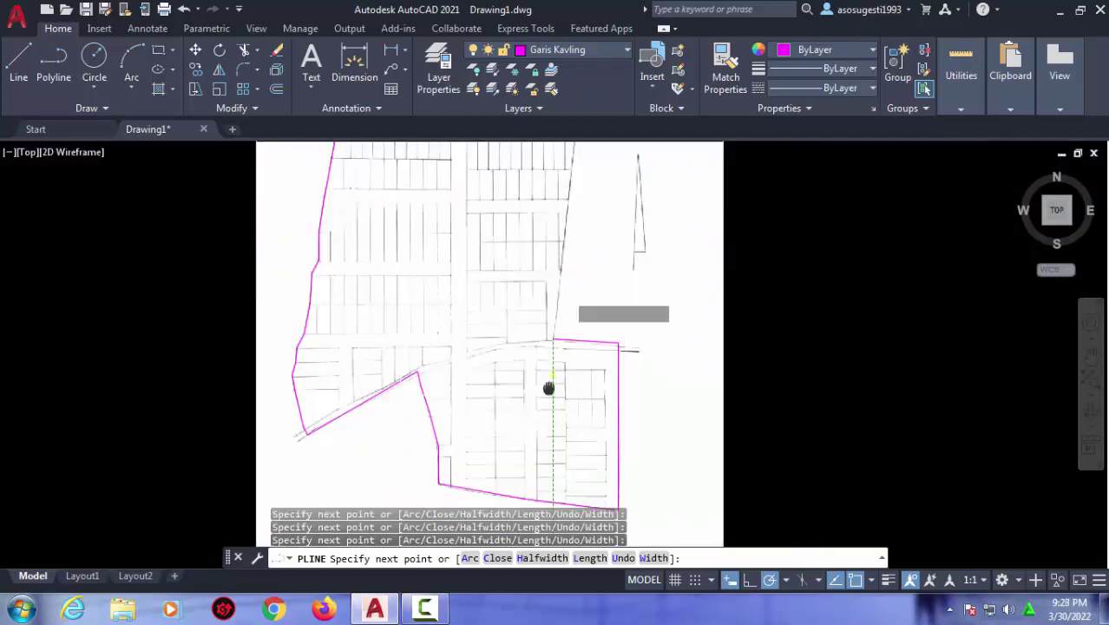
scroll(564, 270, up, 5)
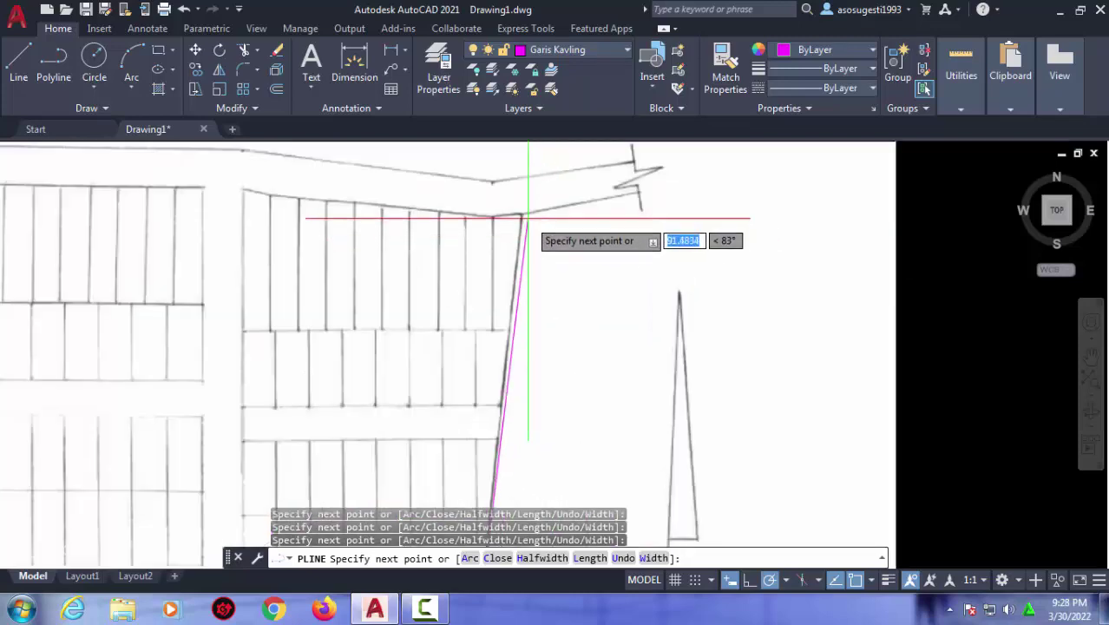
click(524, 214)
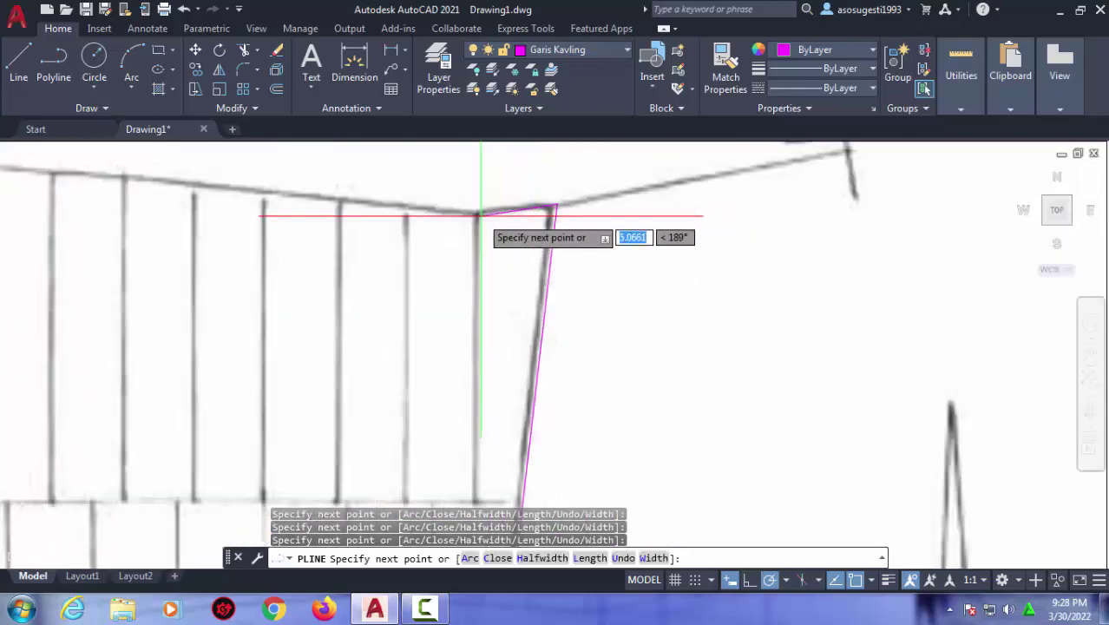
click(491, 230)
scroll(265, 221, up, 5)
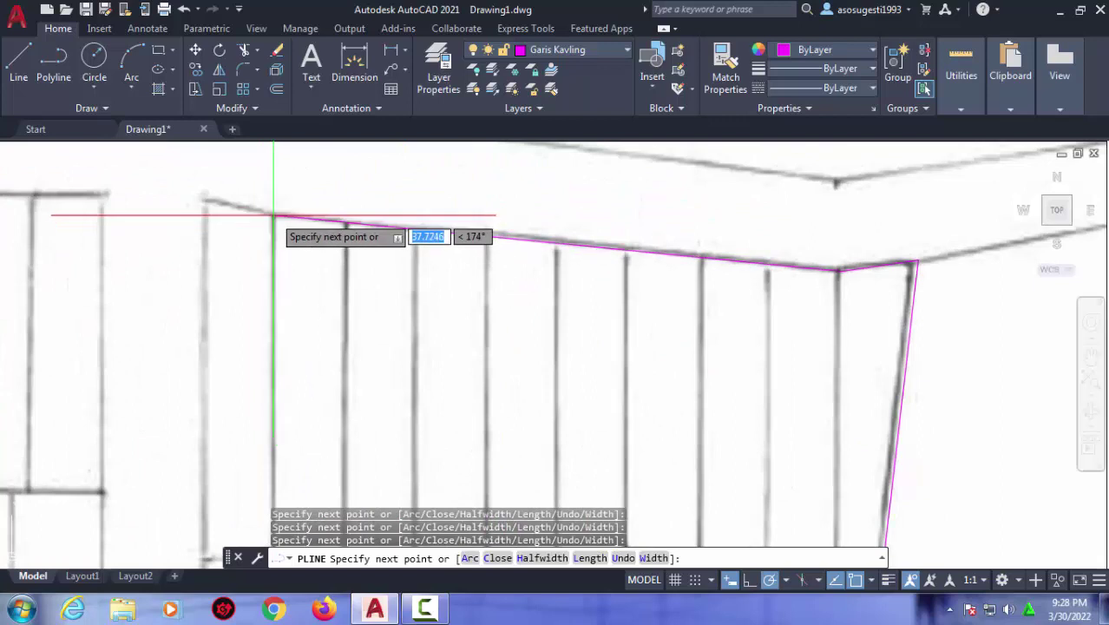
click(223, 203)
scroll(546, 260, down, 5)
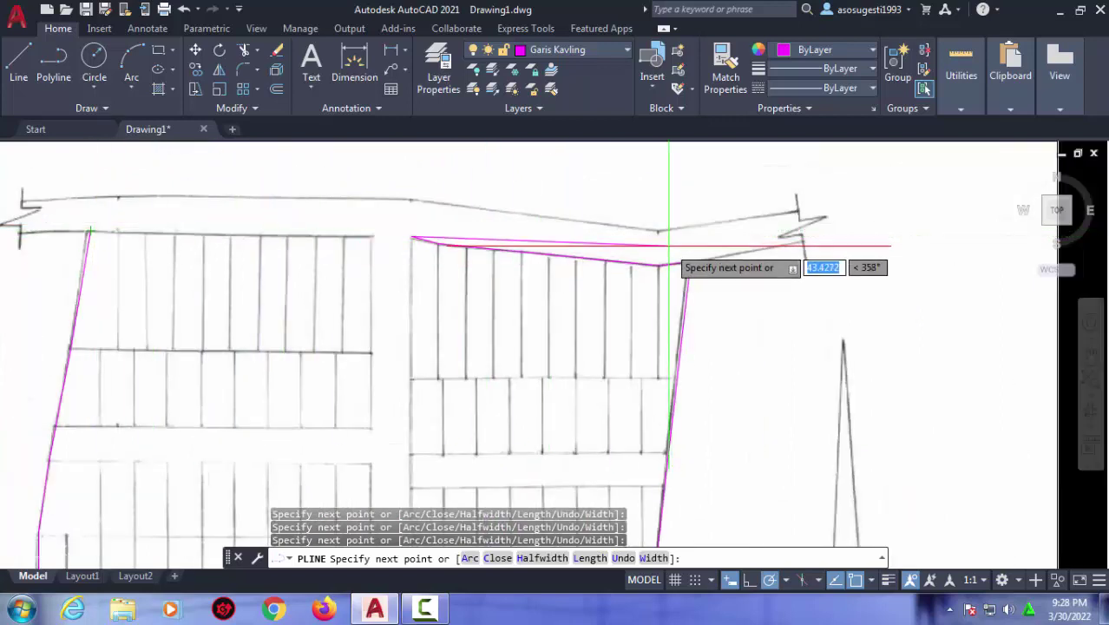
key(Escape)
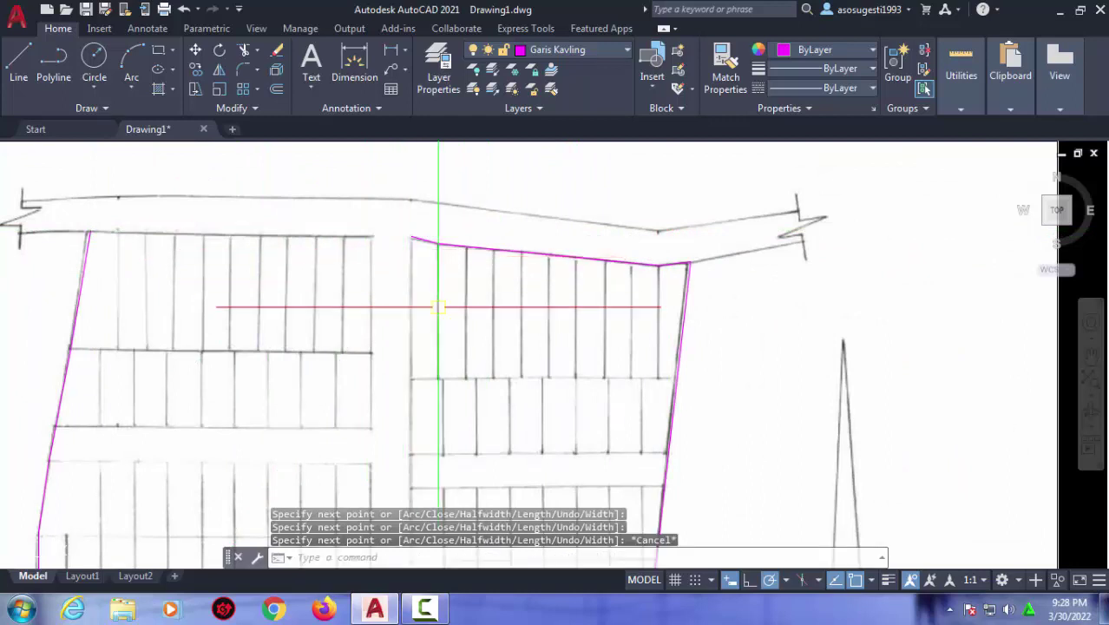
Place a horizontal construction line along the lots' top edge.
text(xl)
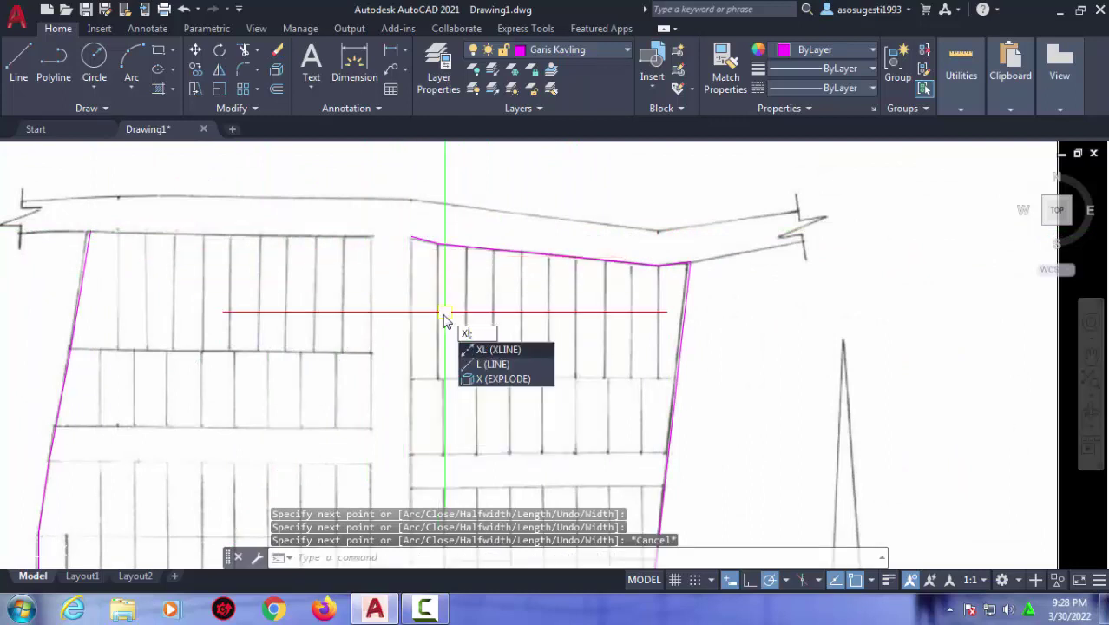
key(Escape)
text(l)
key(Return)
text(h)
key(Return)
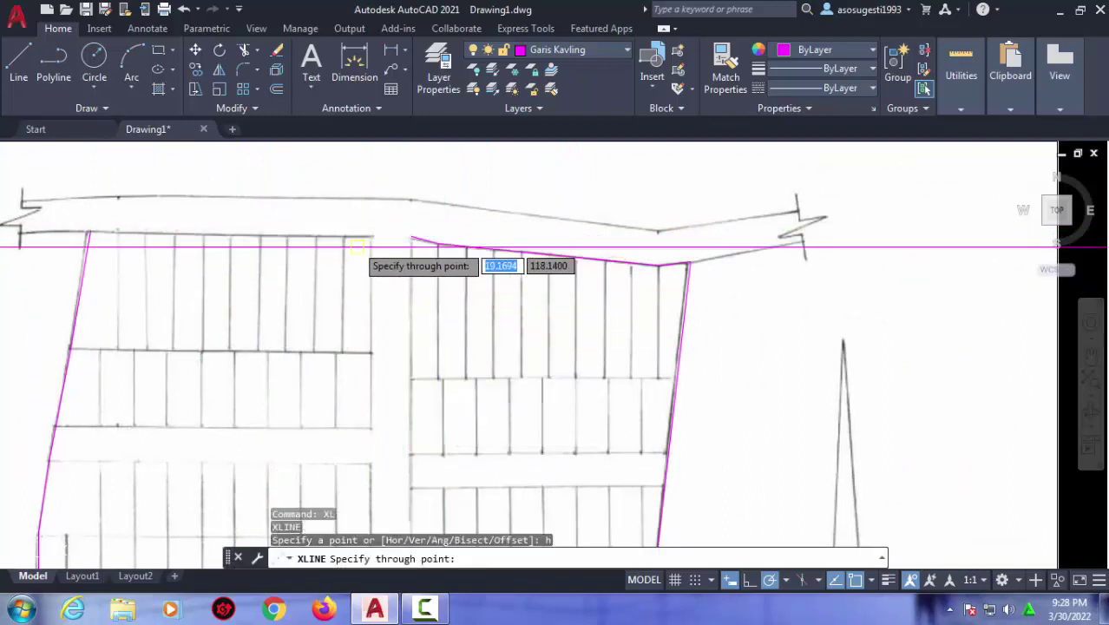
click(373, 234)
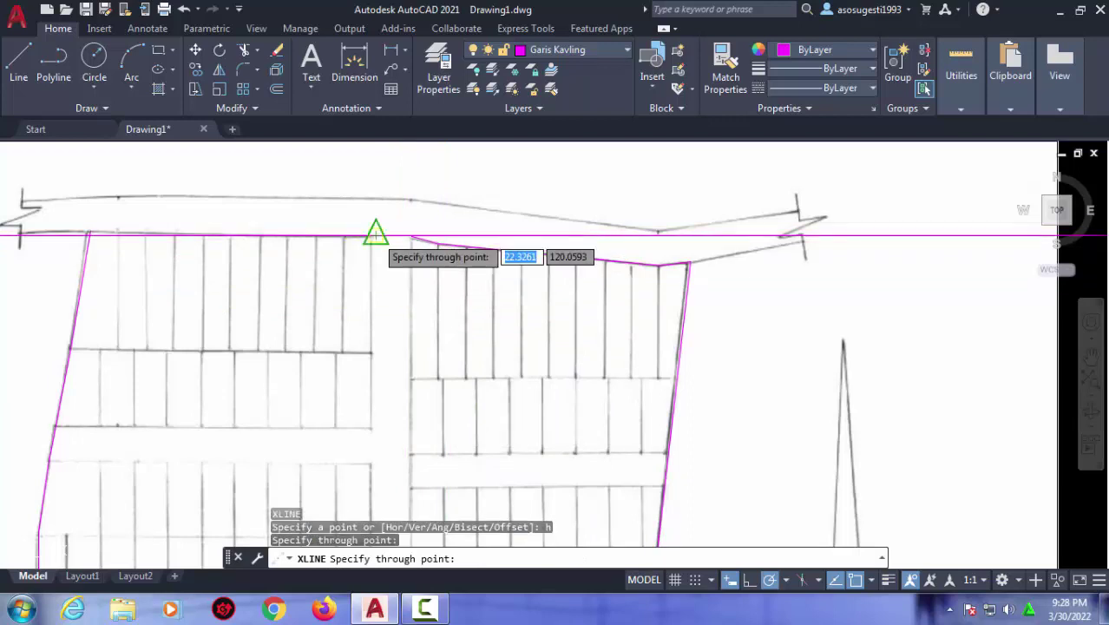
key(Escape)
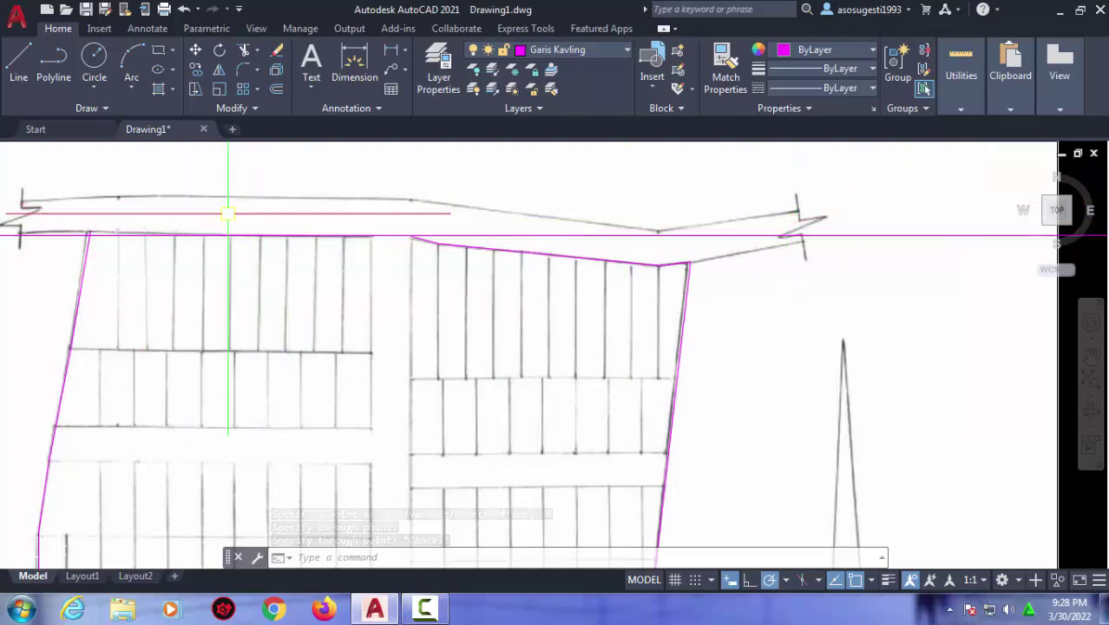
Select the horizontal construction line and start a MOVE, then cancel it.
middle_drag(307, 243, 498, 244)
scroll(564, 253, up, 2)
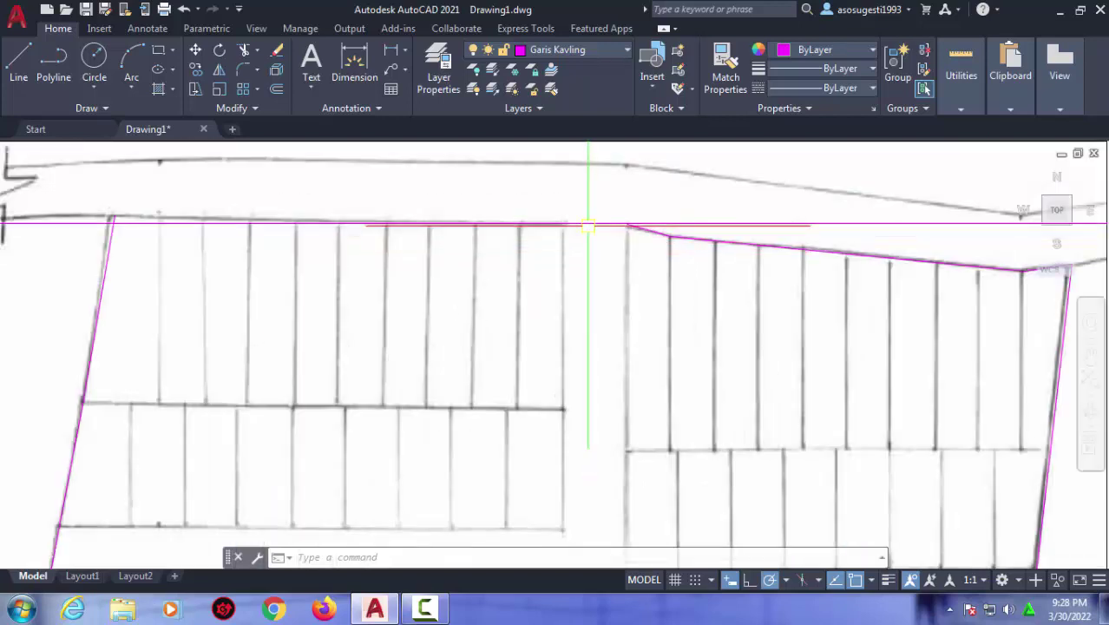
click(587, 225)
text(m)
key(Return)
click(598, 277)
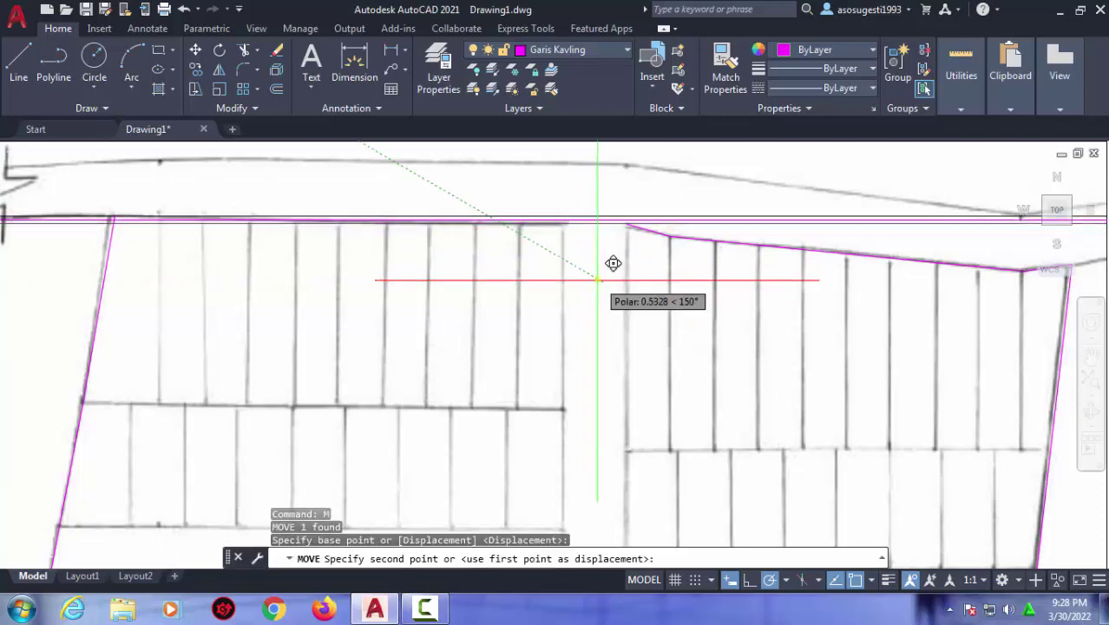
scroll(483, 279, down, 2)
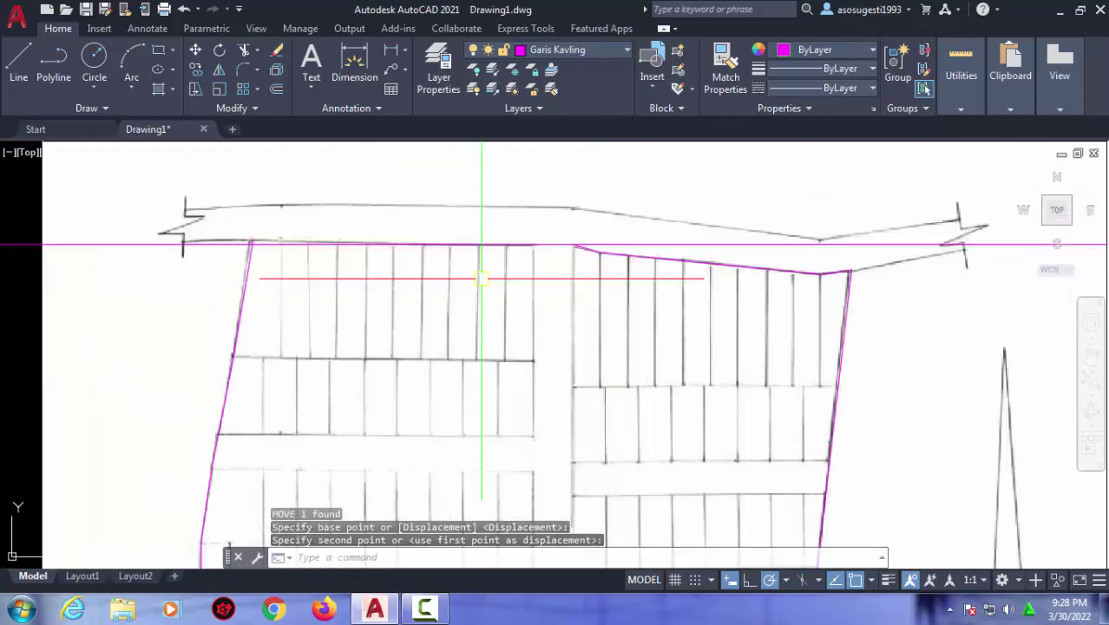
scroll(870, 320, down, 4)
middle_drag(751, 300, 573, 265)
key(Escape)
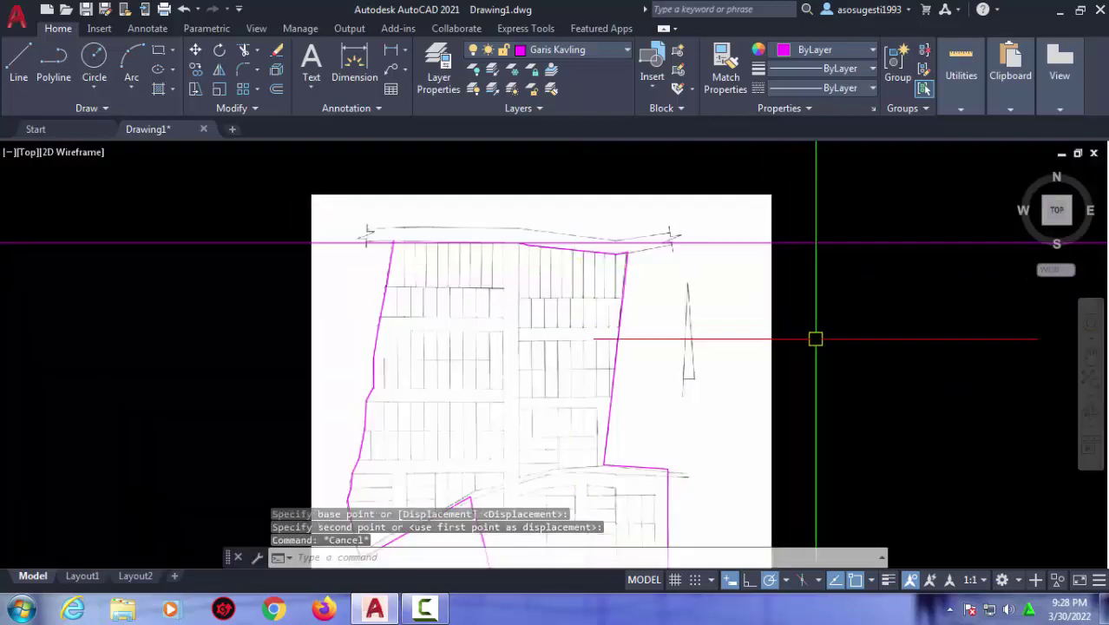
Place a vertical construction line between the two lot blocks.
text(xl)
key(Return)
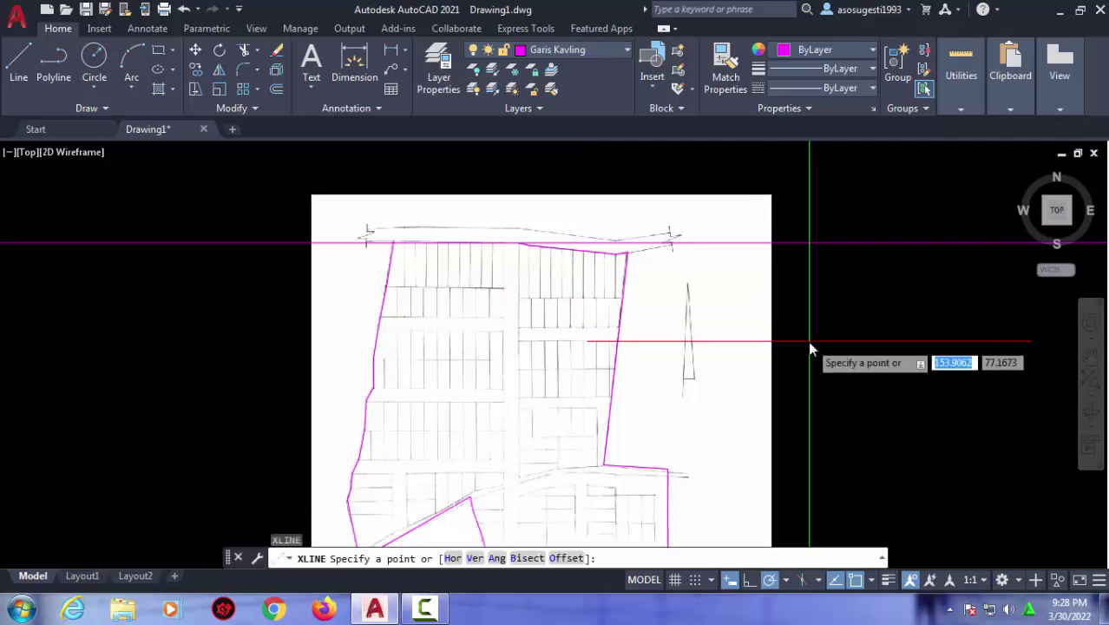
text(v)
key(Return)
scroll(525, 269, up, 4)
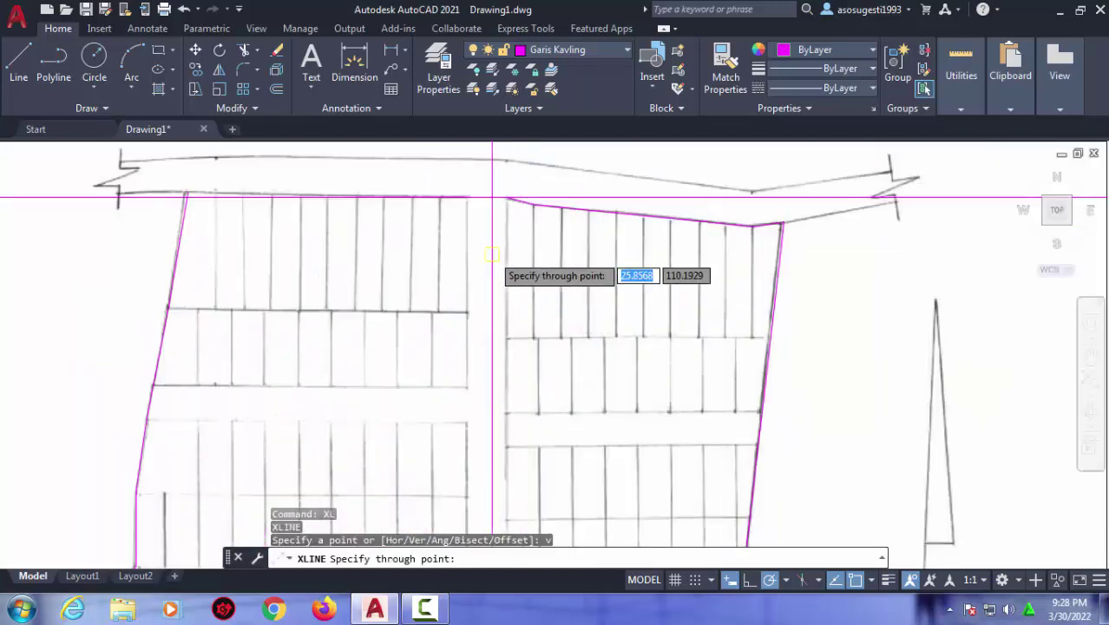
click(469, 218)
key(Return)
scroll(611, 238, down, 3)
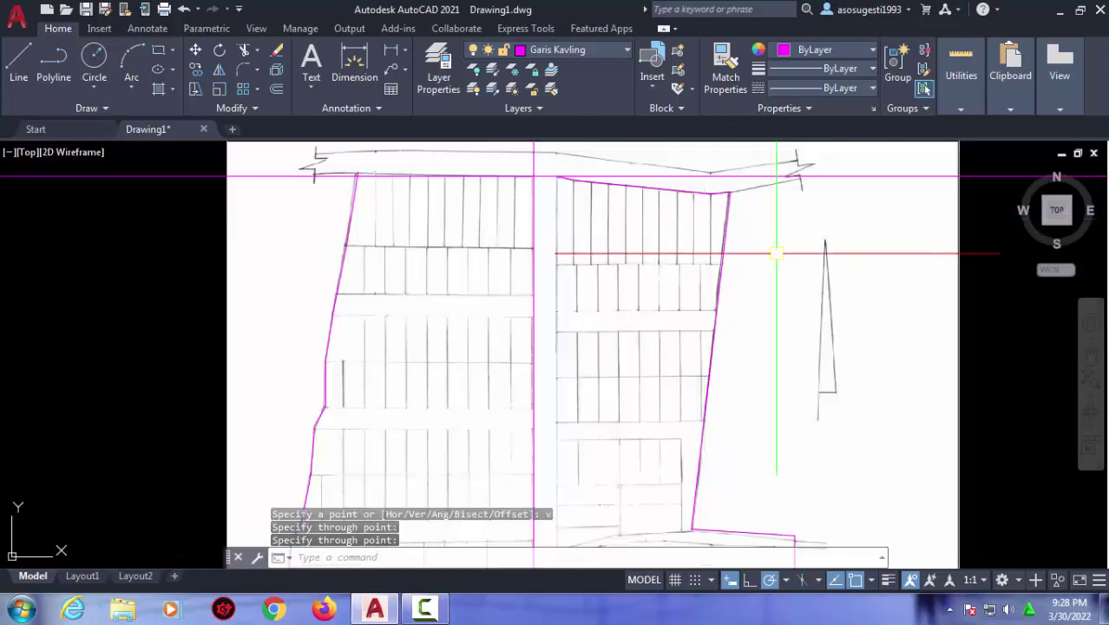
scroll(630, 292, down, 1)
Give both construction lines ByLayer colour and a 0.30 mm lineweight, and turn on lineweight display.
click(928, 249)
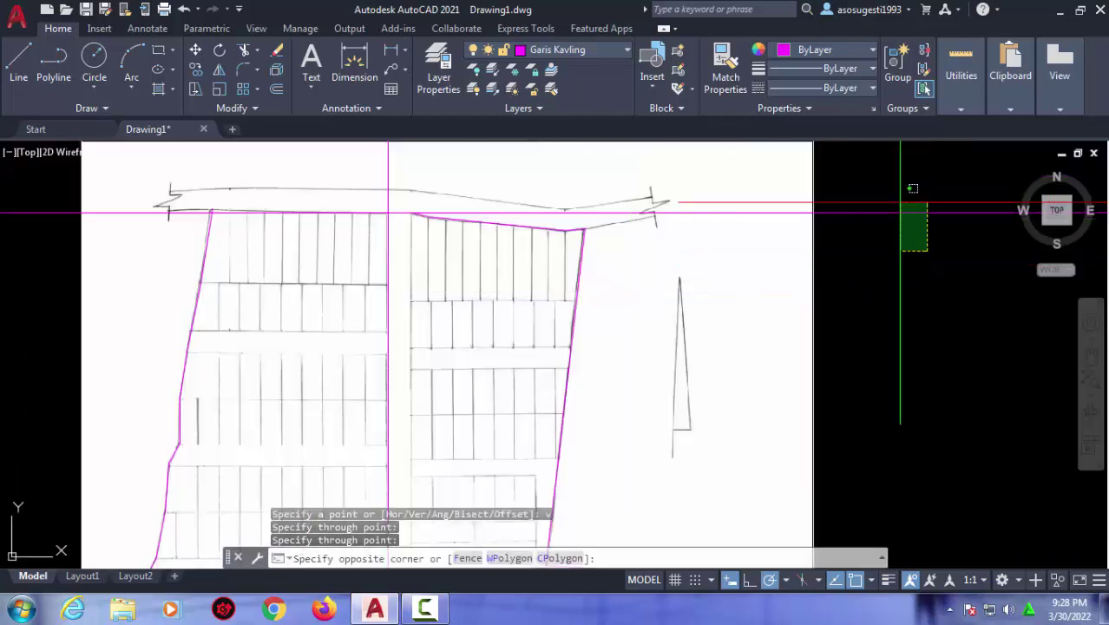
click(513, 177)
click(389, 165)
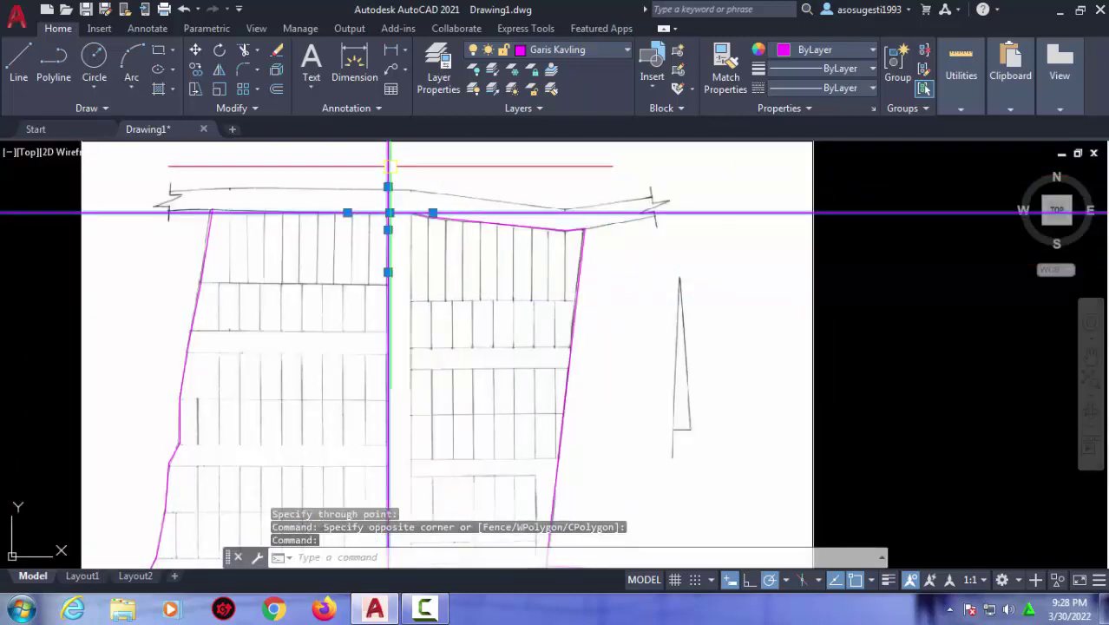
click(800, 50)
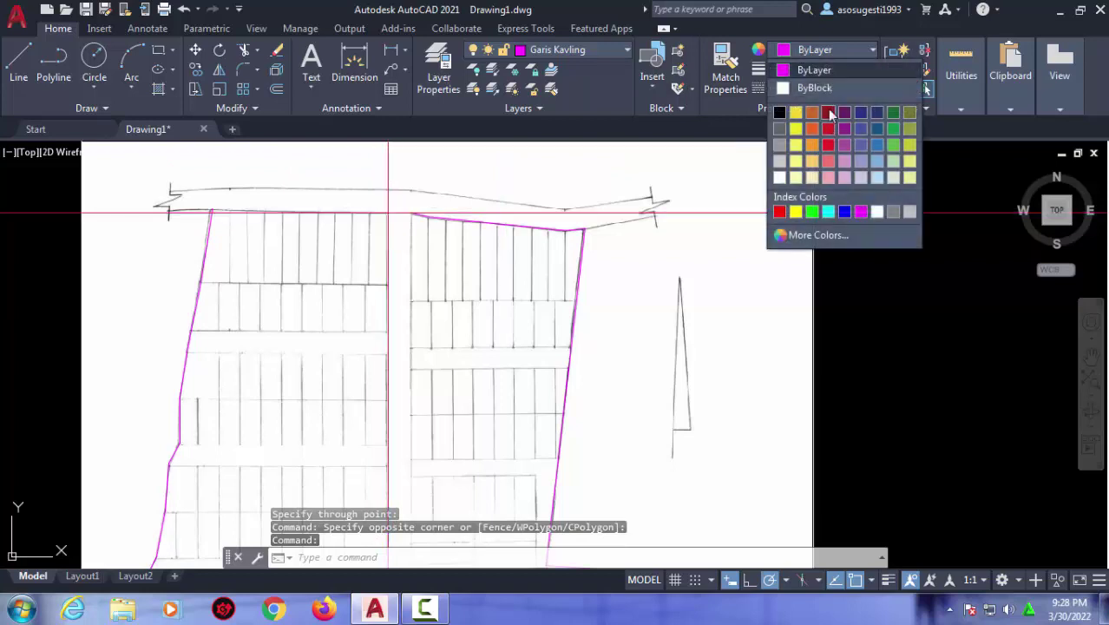
click(831, 71)
click(833, 72)
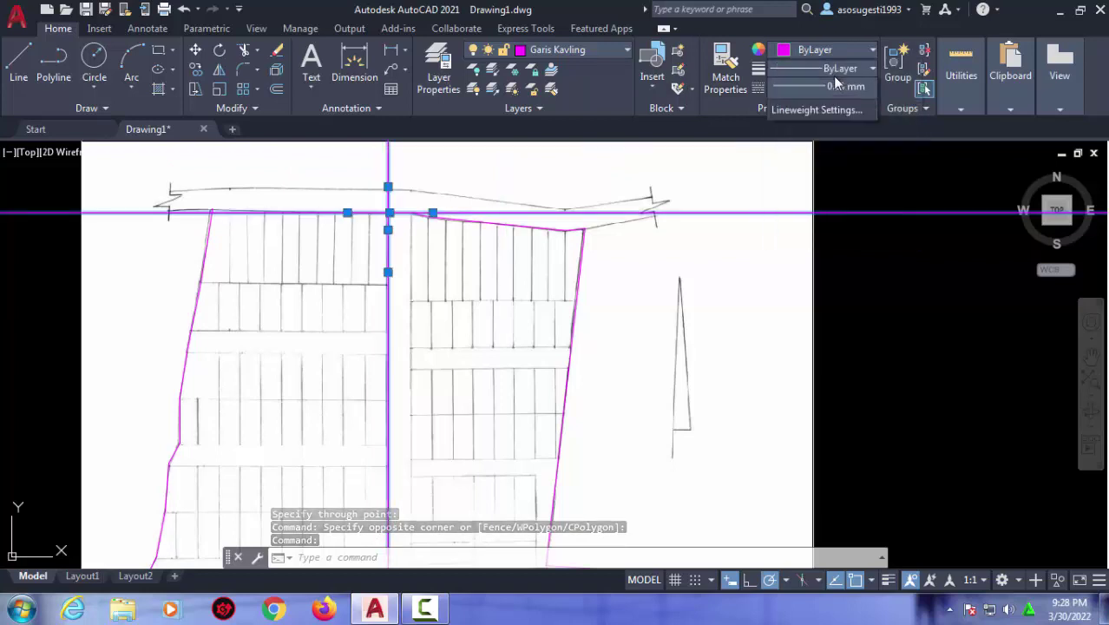
click(821, 249)
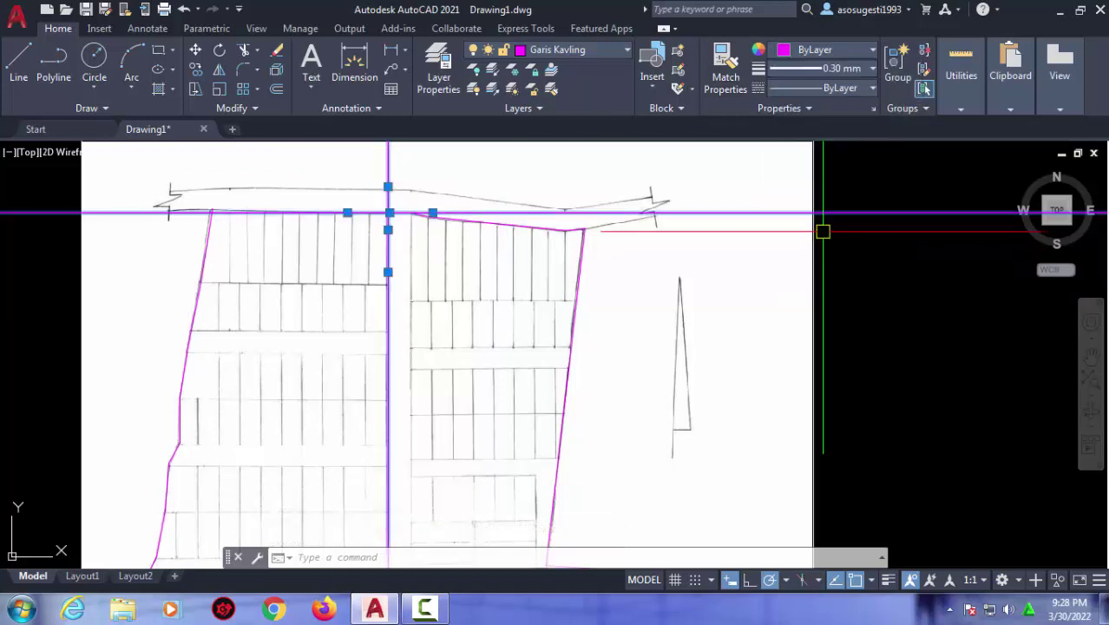
click(887, 581)
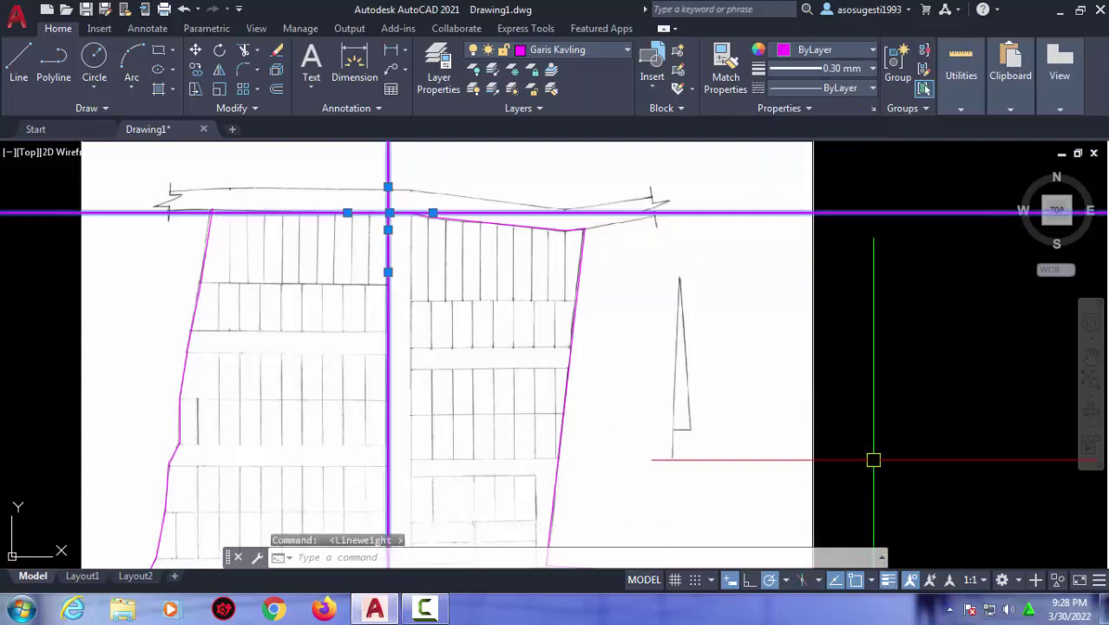
key(Escape)
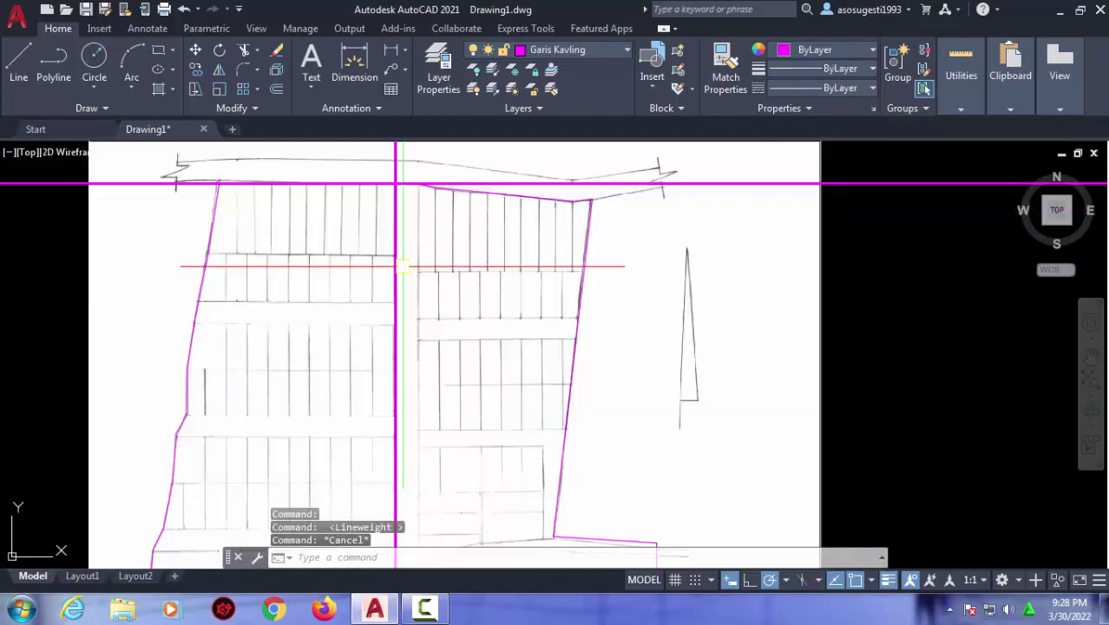
Make the traced boundary polyline Blue with a 0.30 mm lineweight.
scroll(407, 330, up, 2)
scroll(643, 309, down, 2)
click(674, 290)
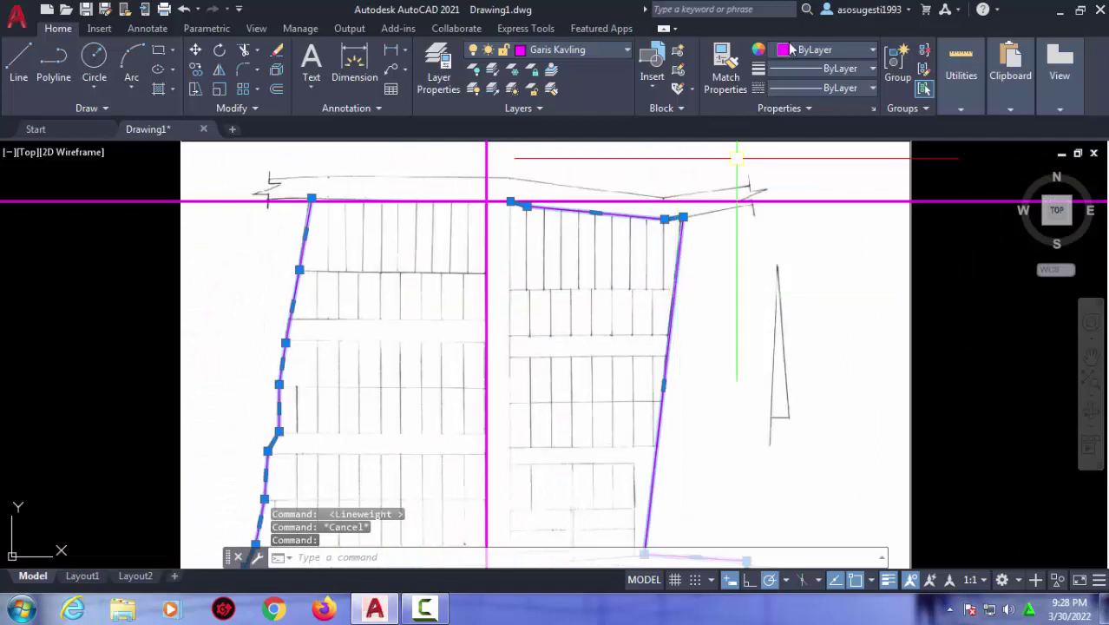
click(829, 52)
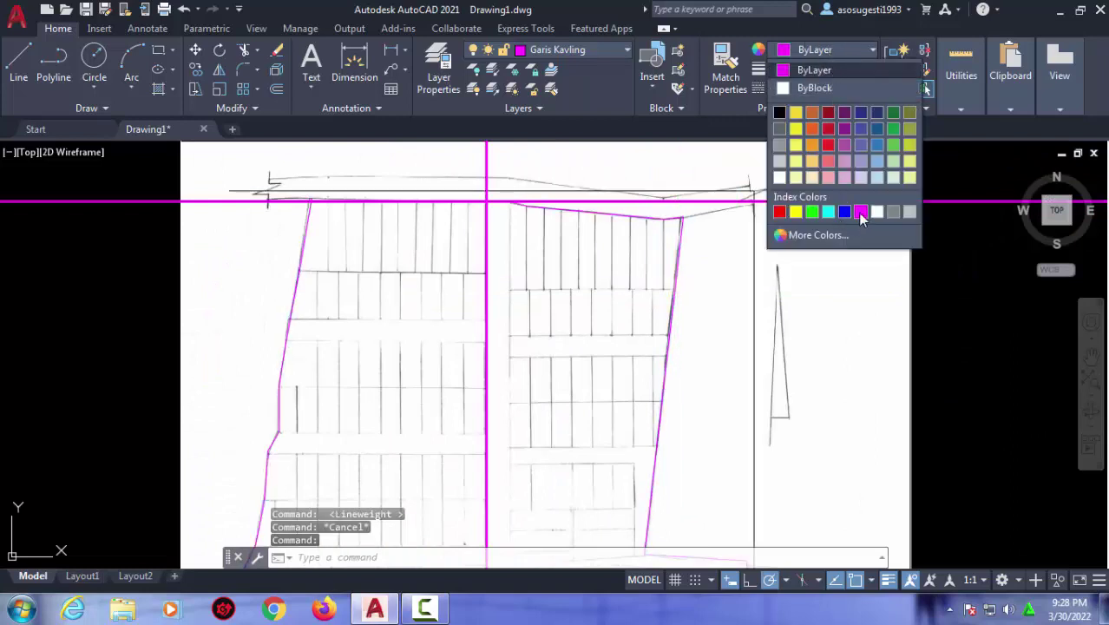
click(845, 213)
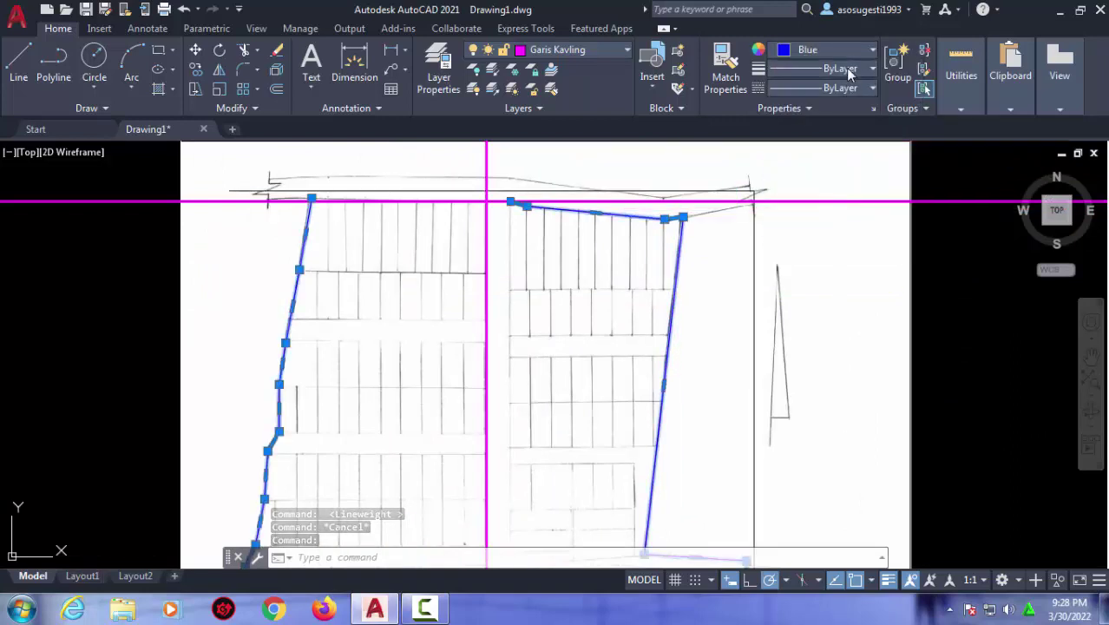
click(845, 68)
click(842, 250)
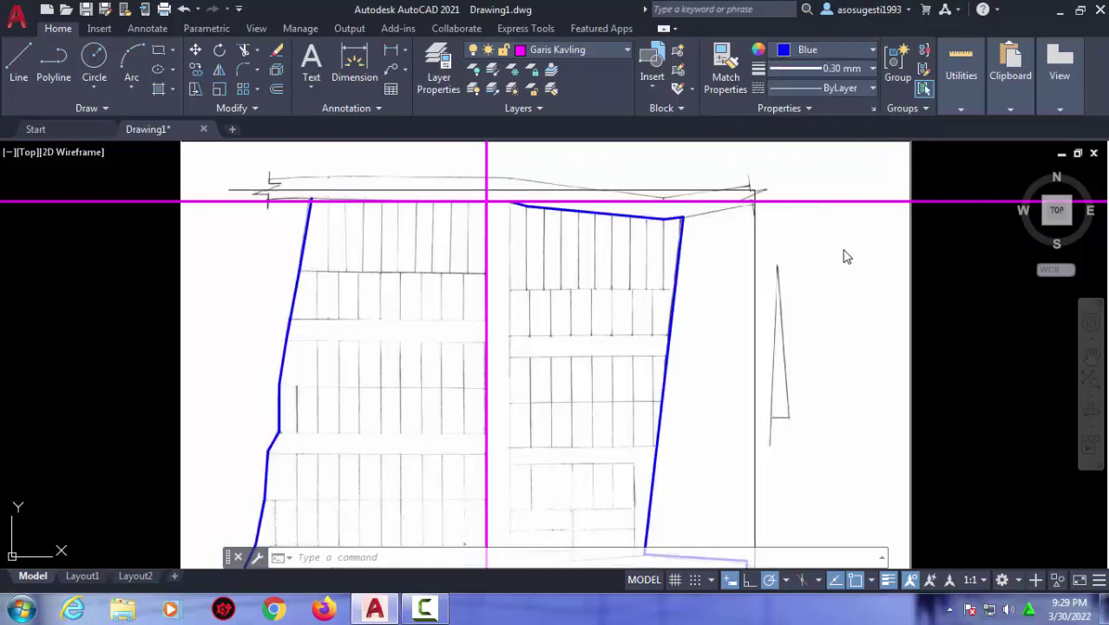
key(Escape)
Offset the top magenta road line 20 units downward.
scroll(373, 337, up, 1)
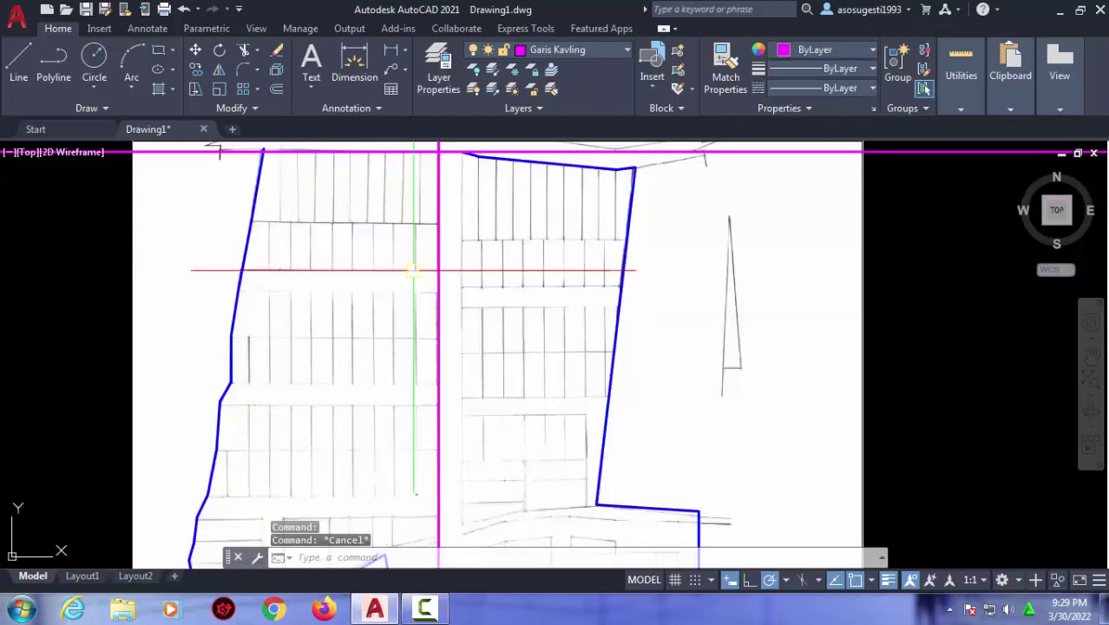
scroll(382, 264, down, 3)
scroll(463, 230, up, 2)
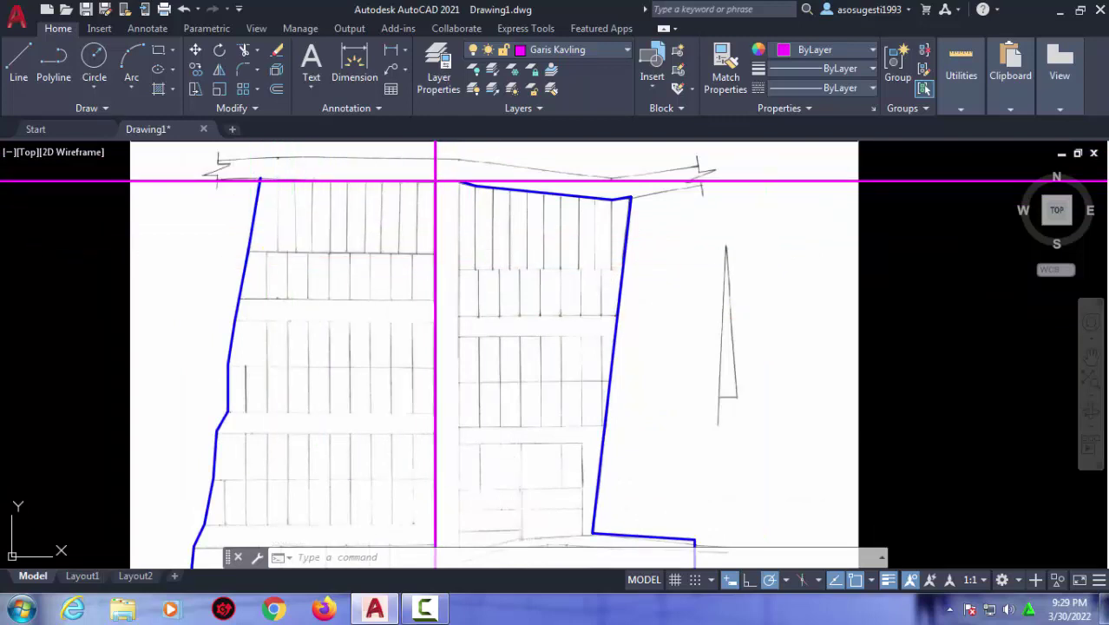
text(o)
key(Return)
text(20)
key(Return)
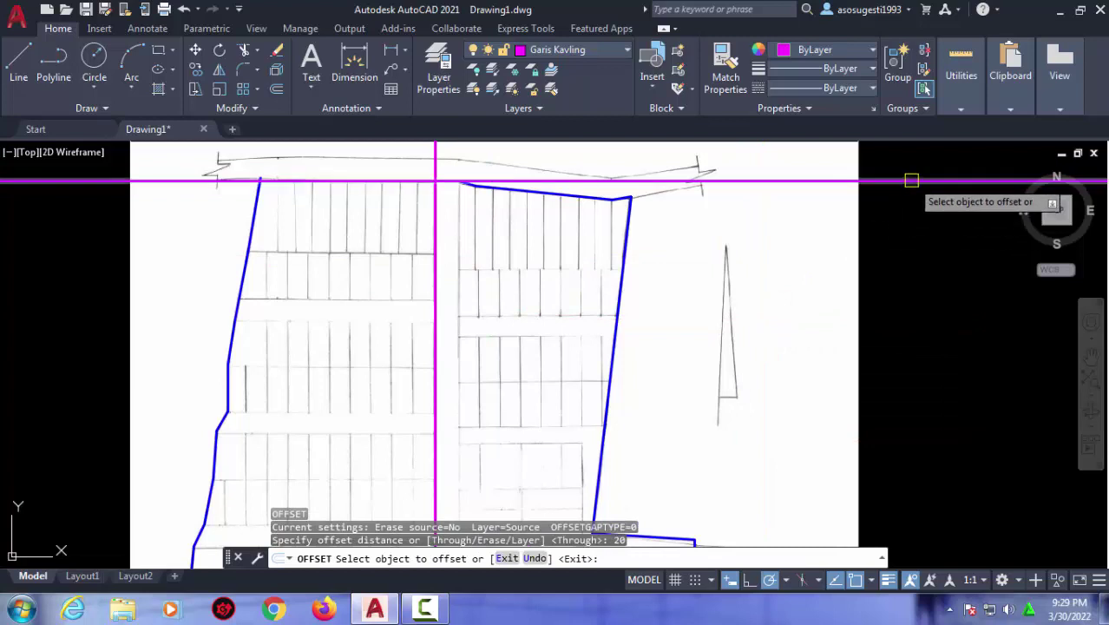
click(910, 180)
click(919, 216)
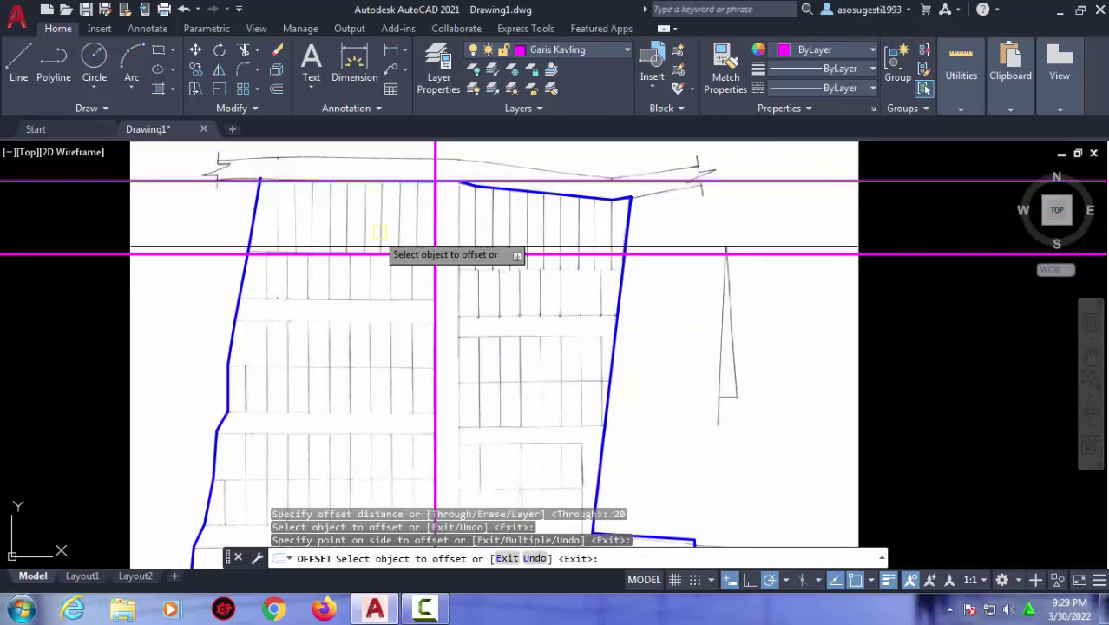
scroll(451, 276, up, 2)
key(Escape)
scroll(537, 307, down, 2)
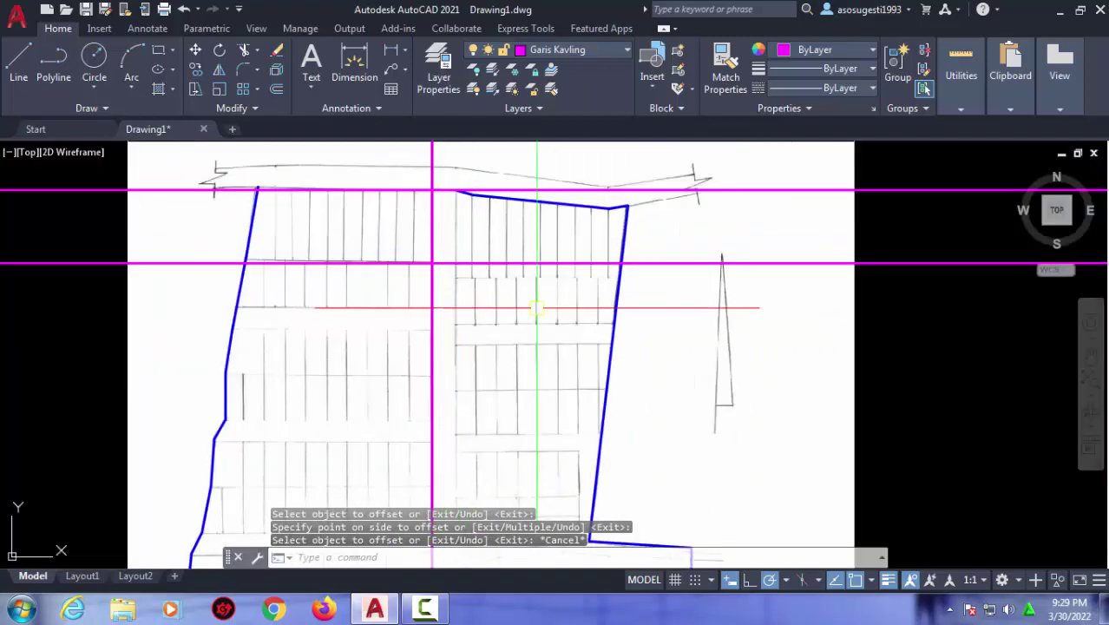
Offset the vertical magenta road line 6 units to the right.
middle_drag(794, 369, 624, 375)
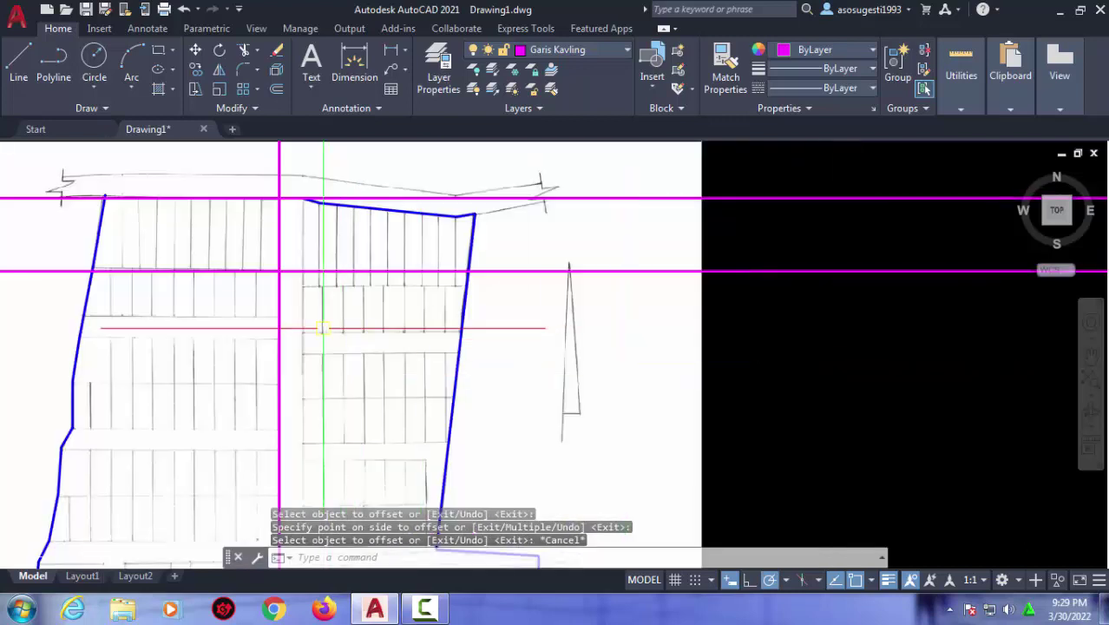
text(o)
key(Return)
text(6)
key(Return)
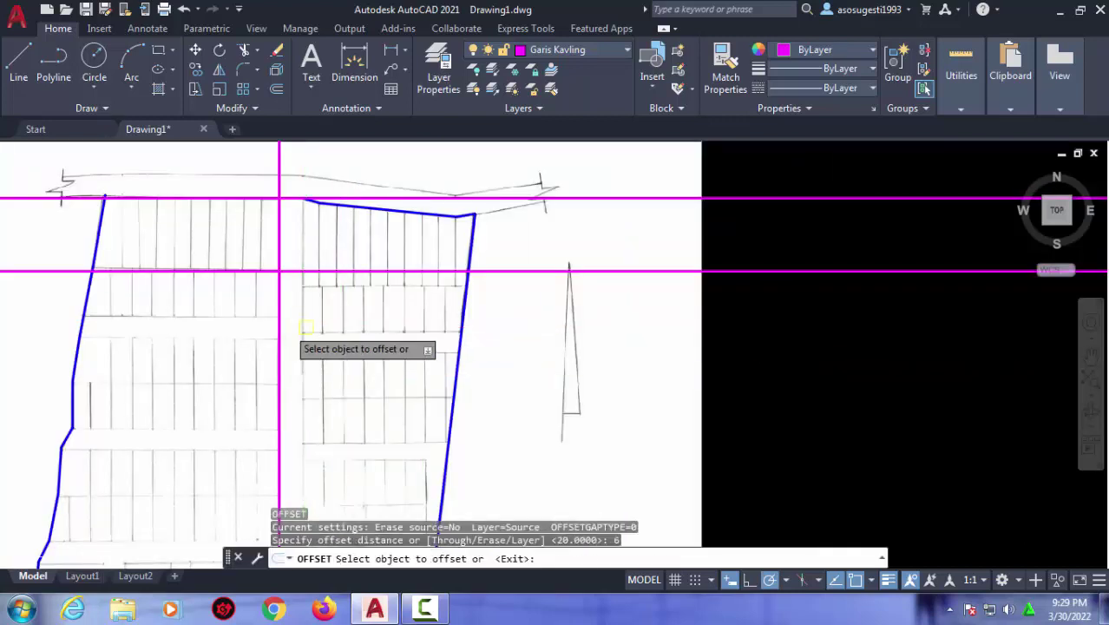
click(277, 325)
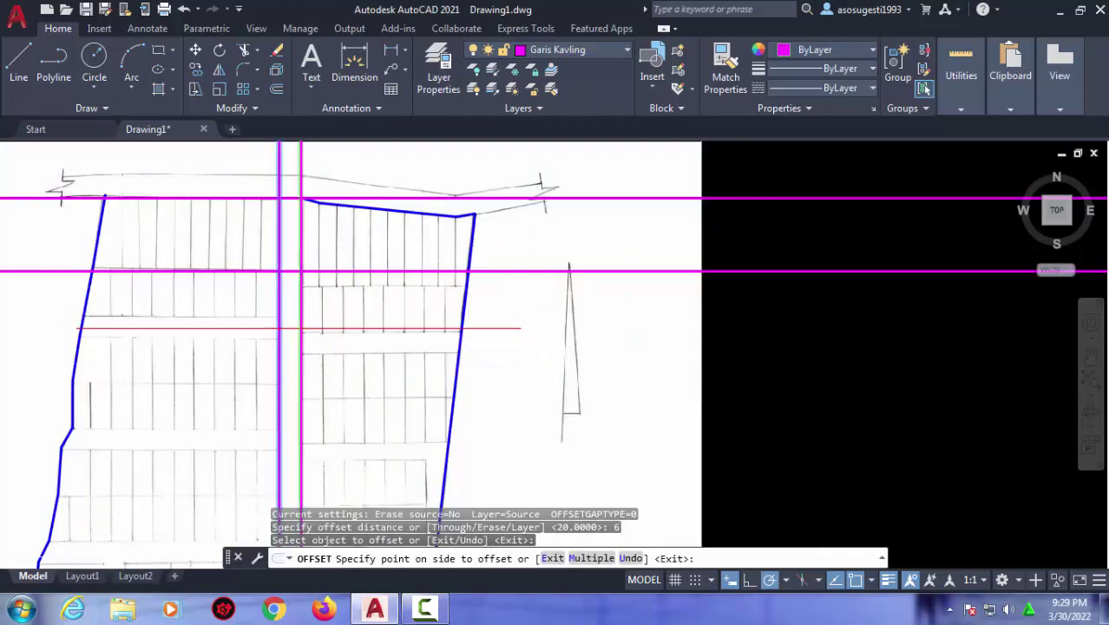
click(299, 328)
key(Escape)
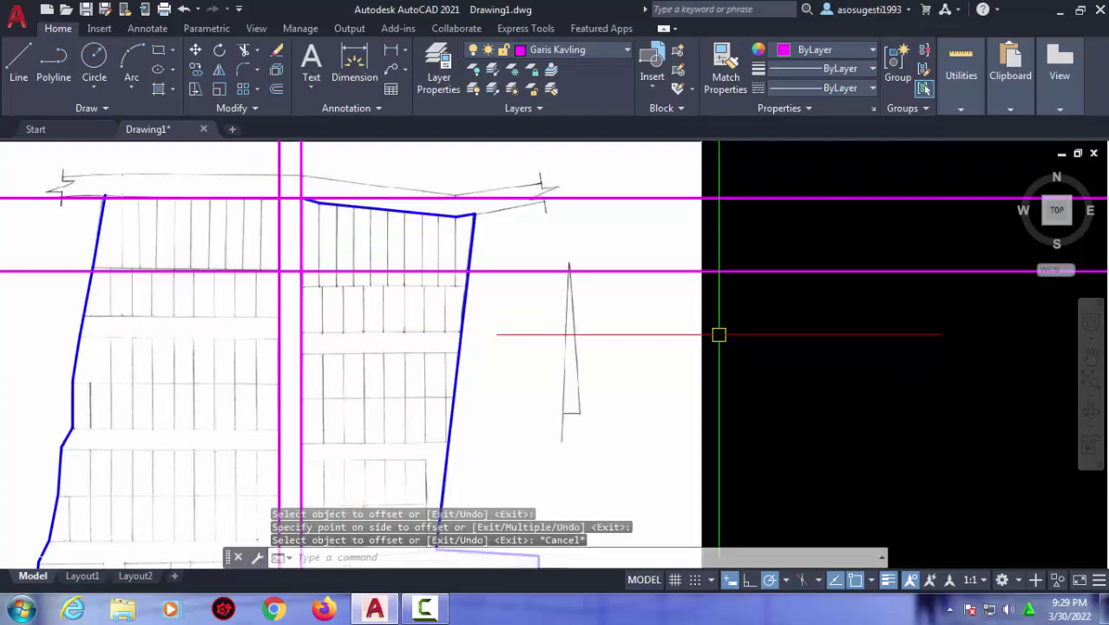
text(tr)
key(Return)
Cut the horizontal magenta segment between the two vertical road lines.
scroll(305, 247, up, 2)
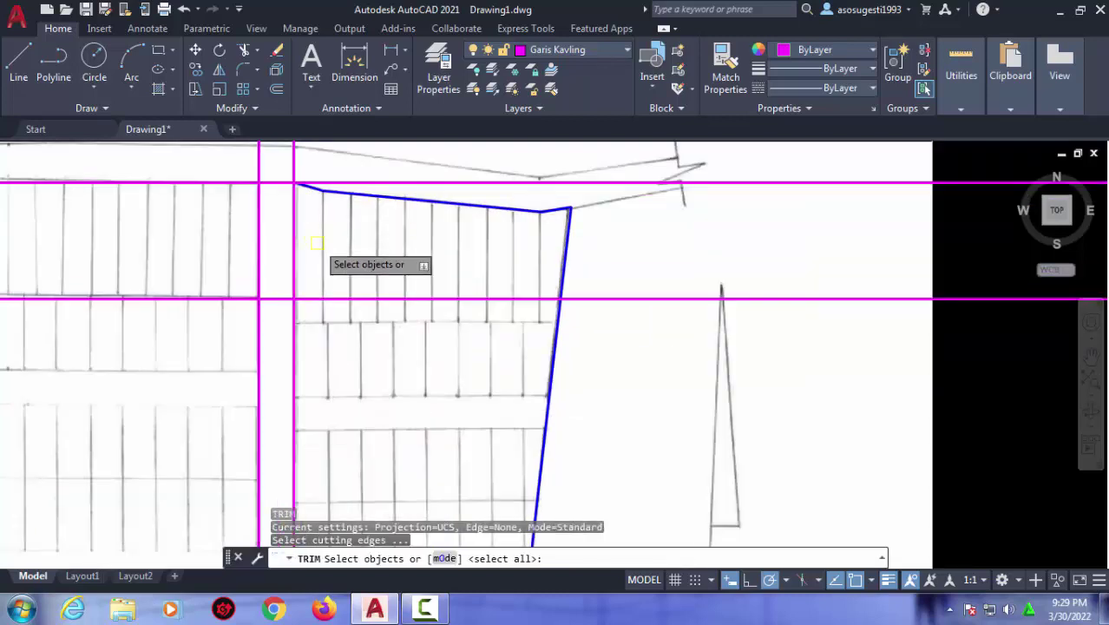
middle_drag(352, 295, 416, 375)
key(Return)
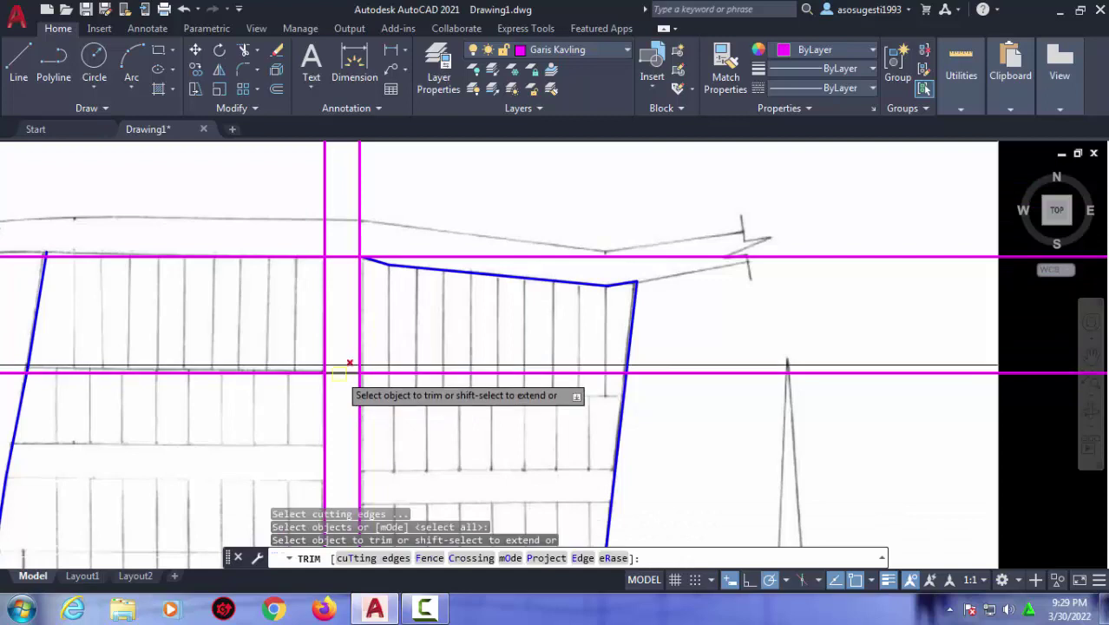
click(338, 255)
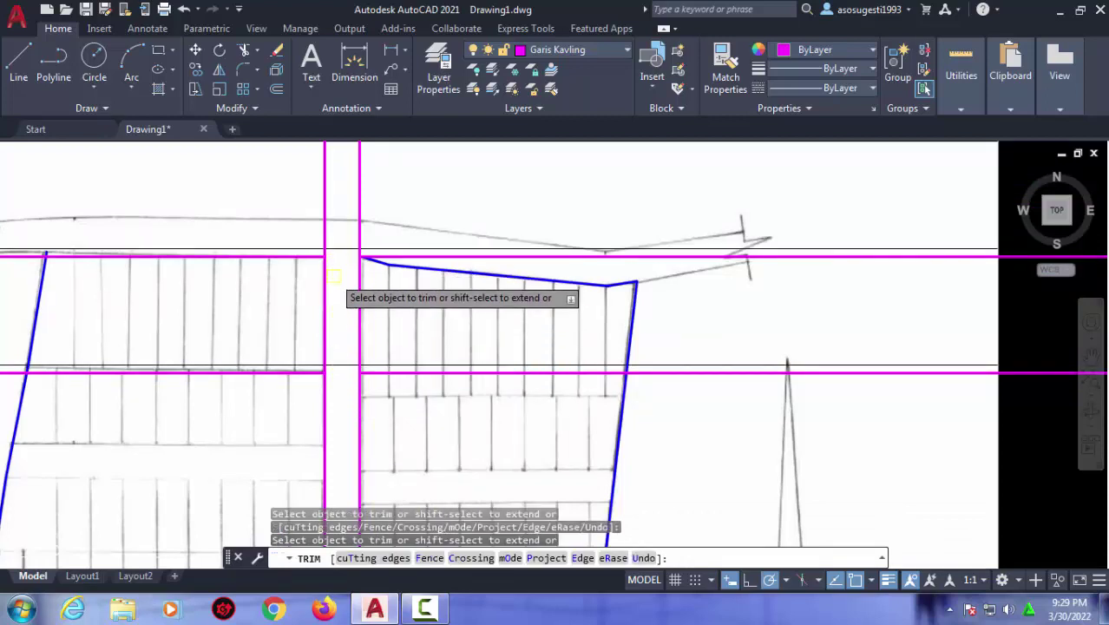
key(Escape)
Trim the vertical road line's overhang above the top magenta line.
text(r)
key(Return)
click(405, 257)
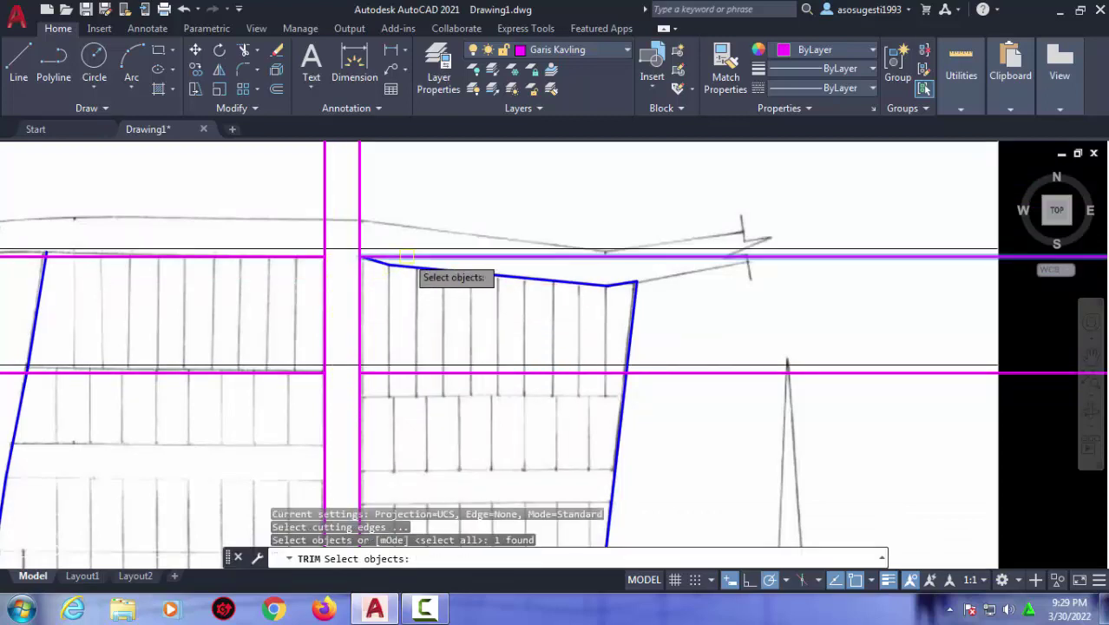
click(313, 256)
key(Return)
click(325, 224)
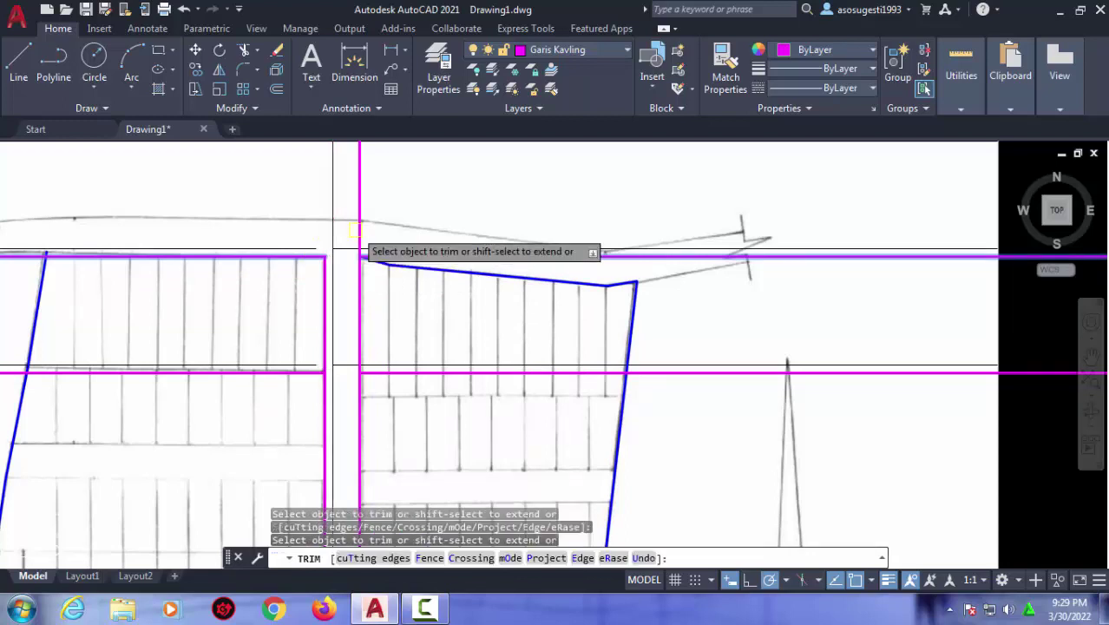
scroll(502, 239, down, 2)
key(Escape)
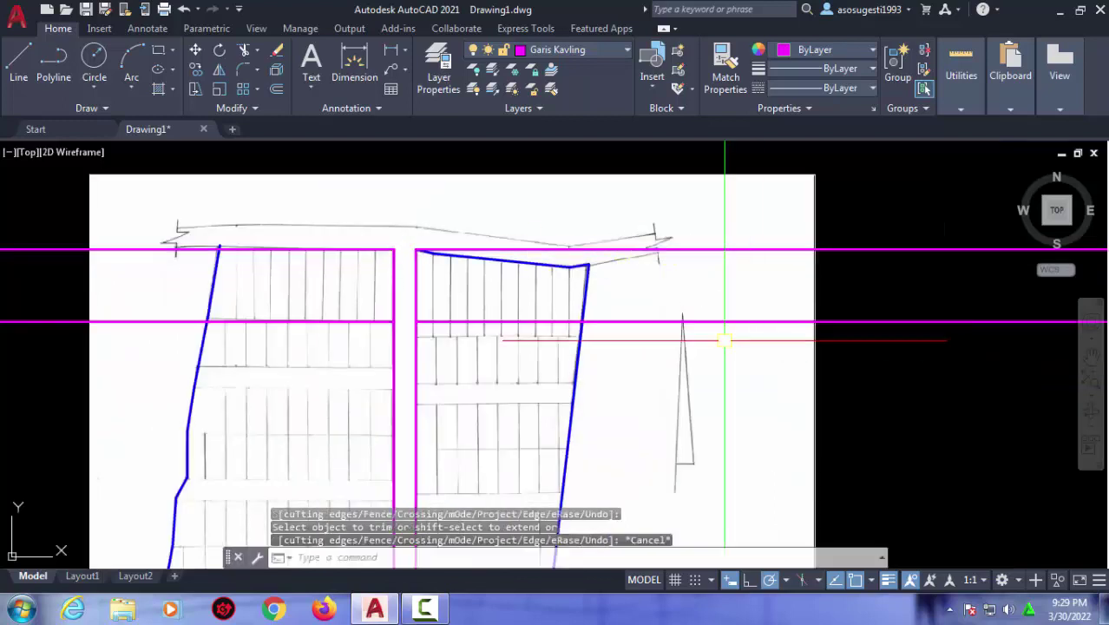
middle_drag(627, 341, 652, 284)
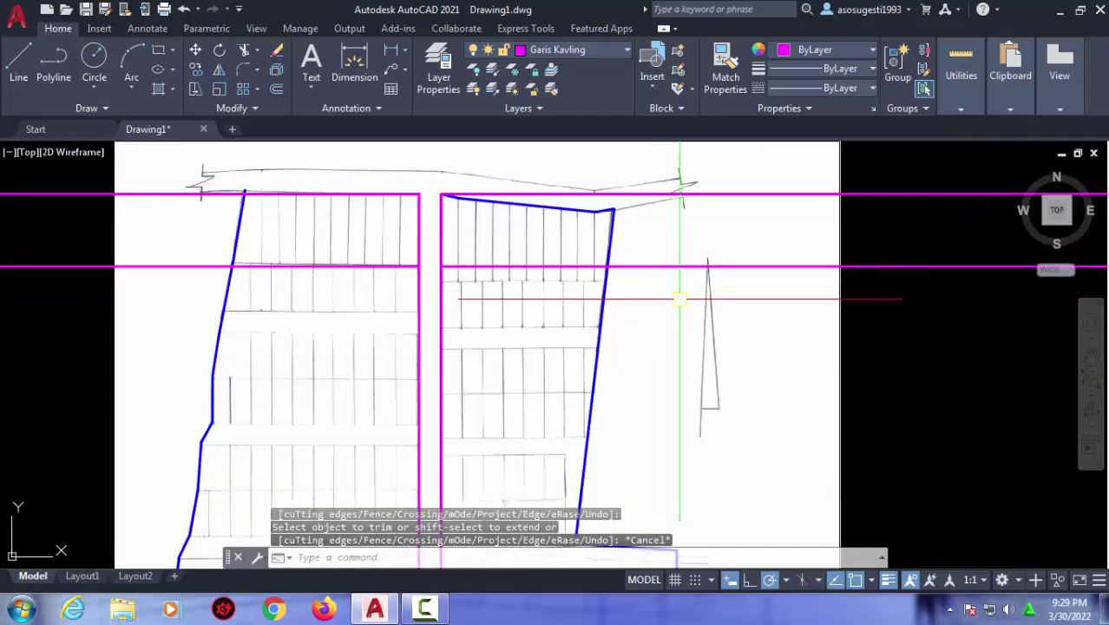
scroll(360, 338, up, 3)
scroll(339, 209, down, 4)
scroll(336, 226, down, 1)
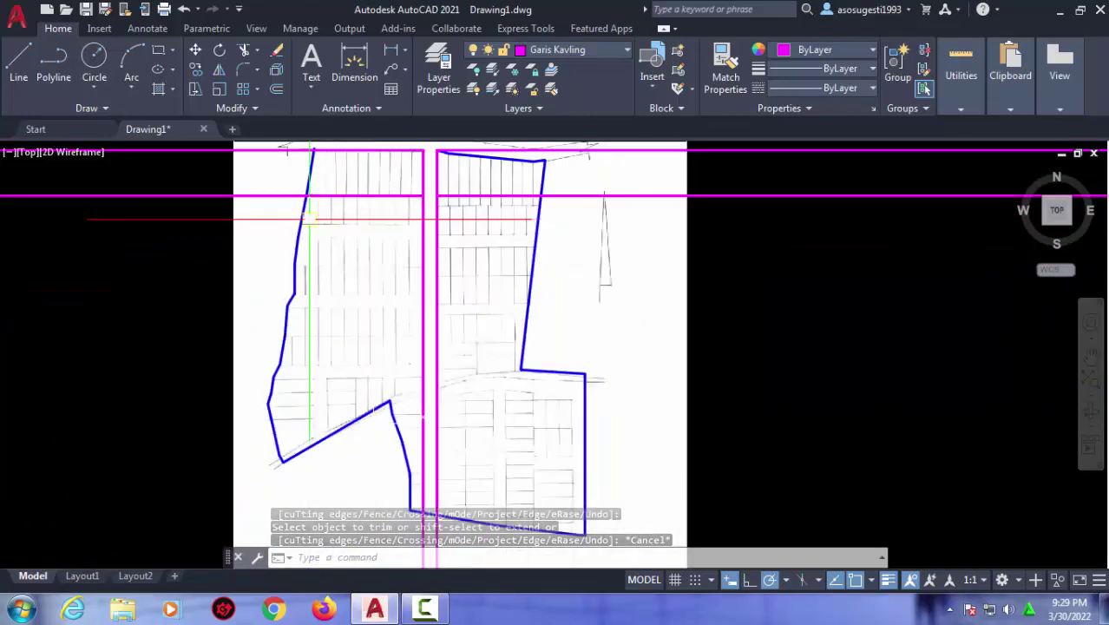
scroll(371, 219, up, 2)
middle_drag(391, 237, 433, 287)
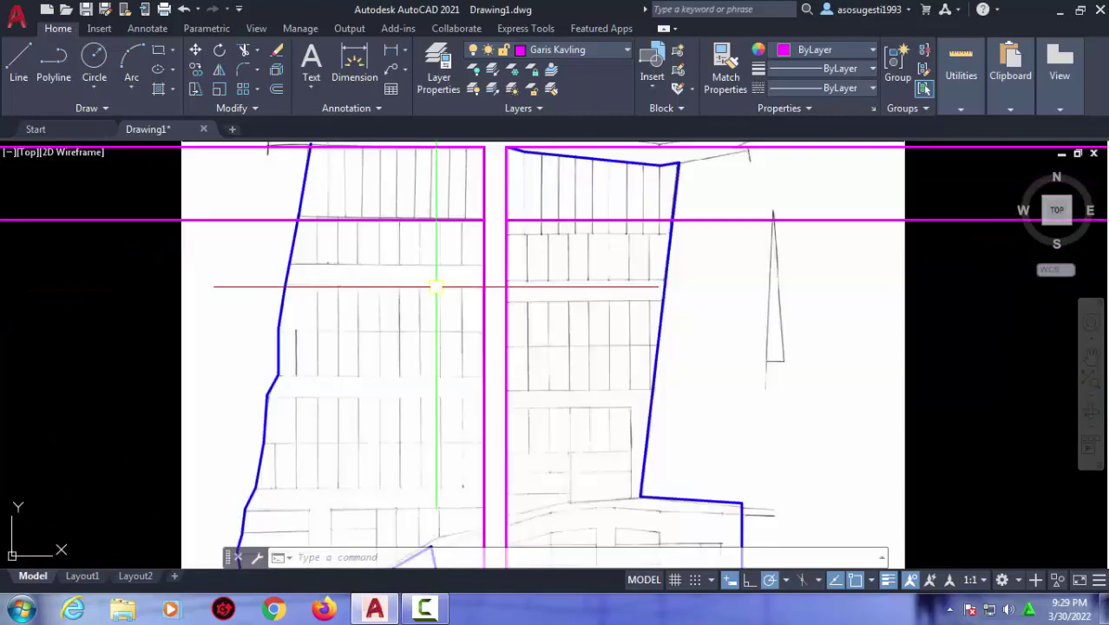
key(Escape)
scroll(436, 281, up, 2)
text(o)
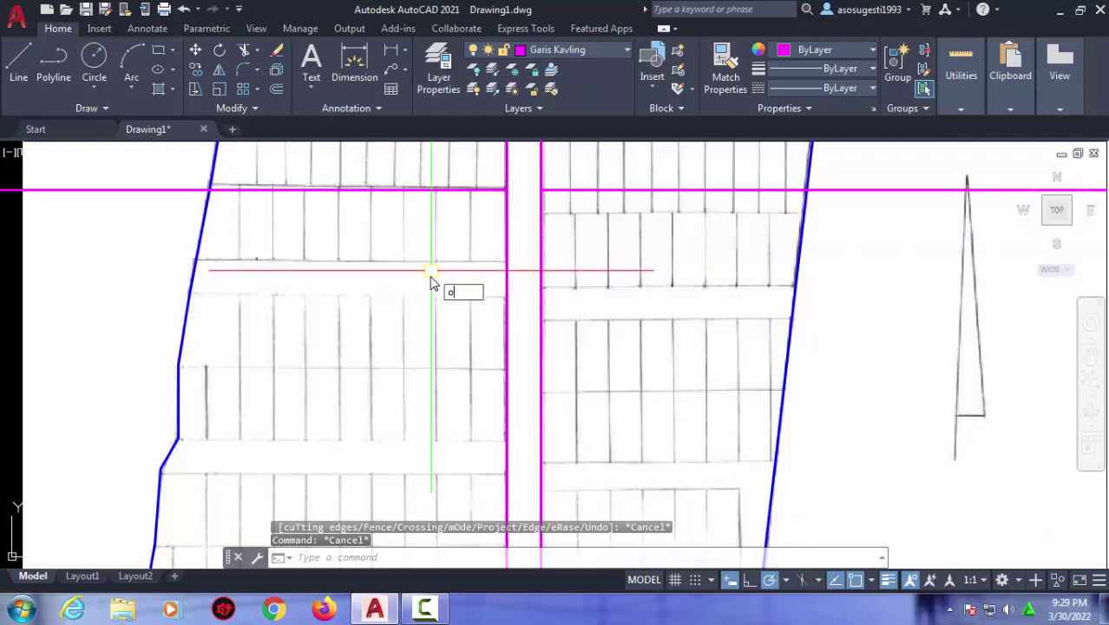
Offset the magenta lot line 13 units downward in the left block.
key(Return)
key(Return)
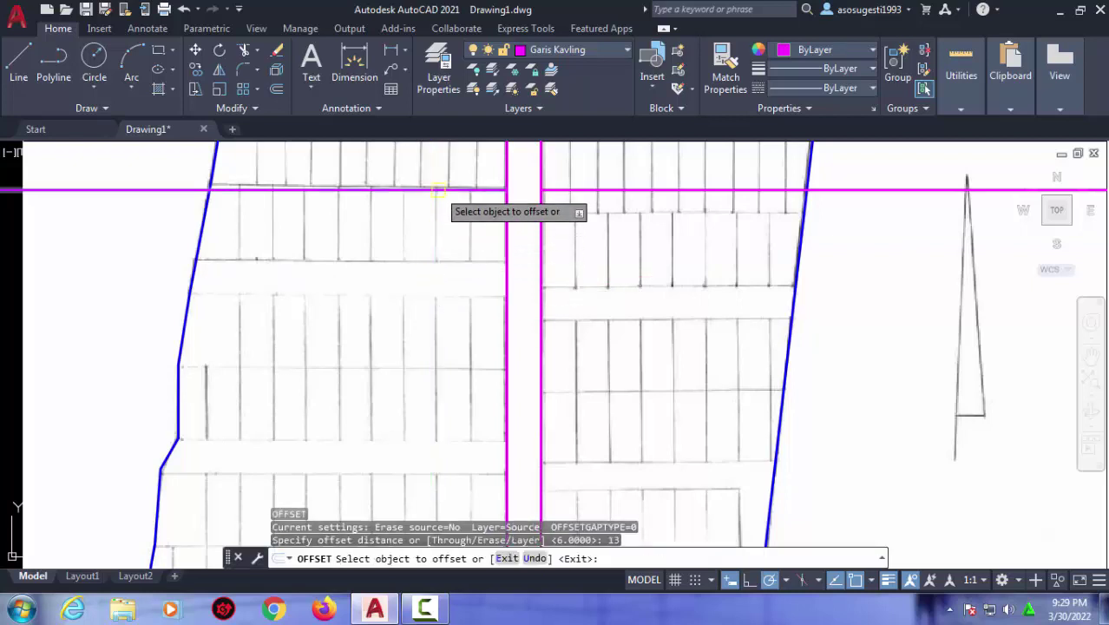
click(438, 189)
click(434, 221)
scroll(425, 230, down, 2)
key(Escape)
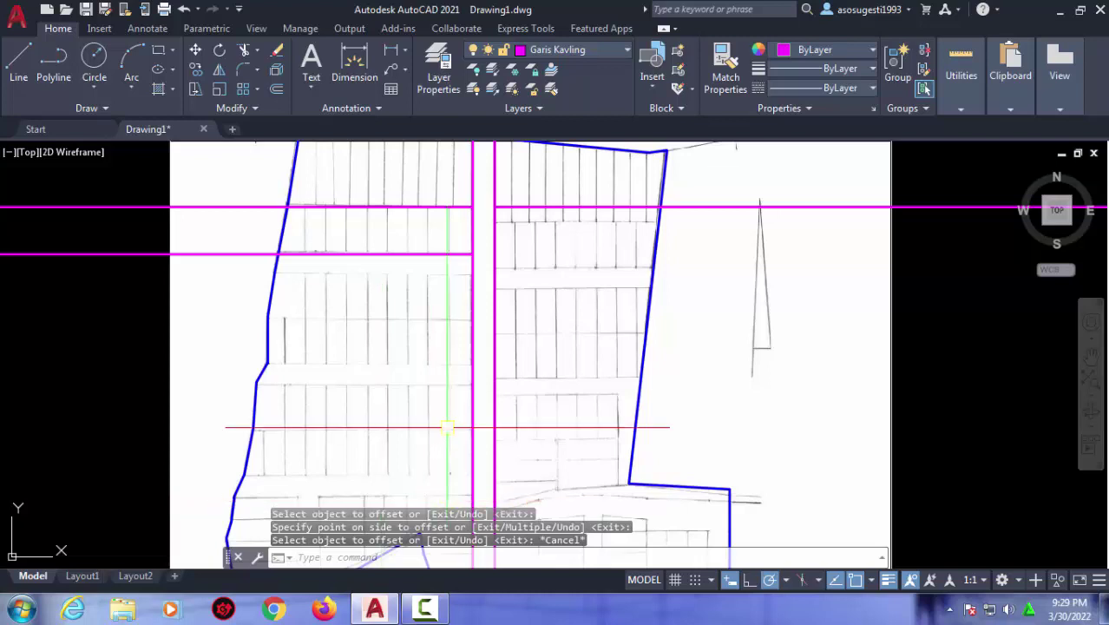
scroll(417, 343, down, 3)
scroll(384, 309, up, 3)
key(Escape)
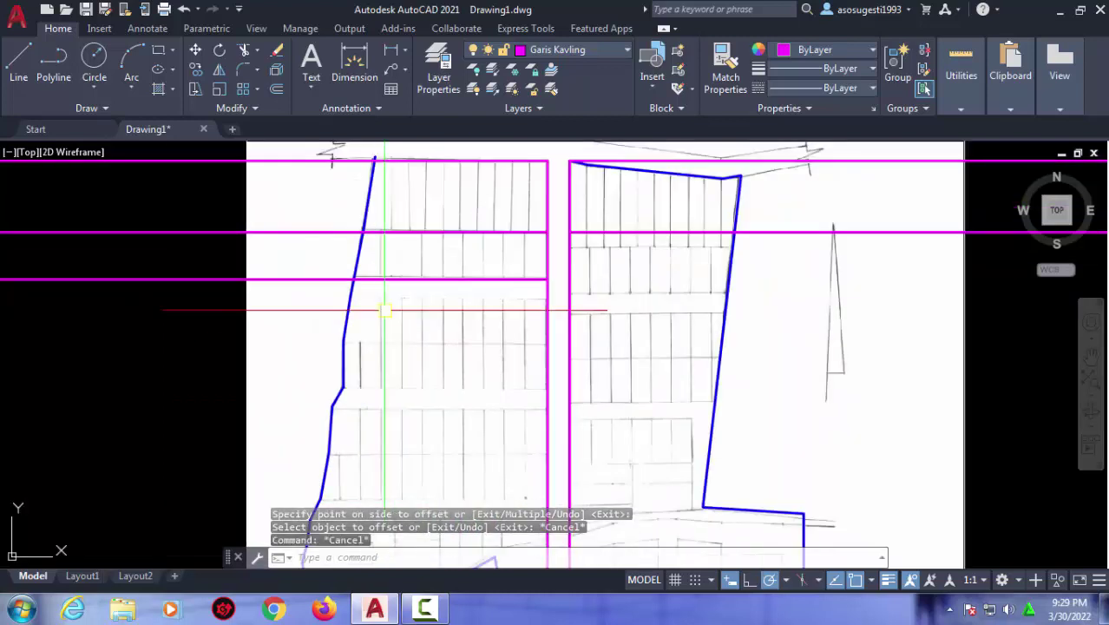
Trim the magenta line ends outside the blue boundary, using the boundary as cutting edge.
text(tr)
key(Return)
click(358, 268)
key(Return)
click(344, 219)
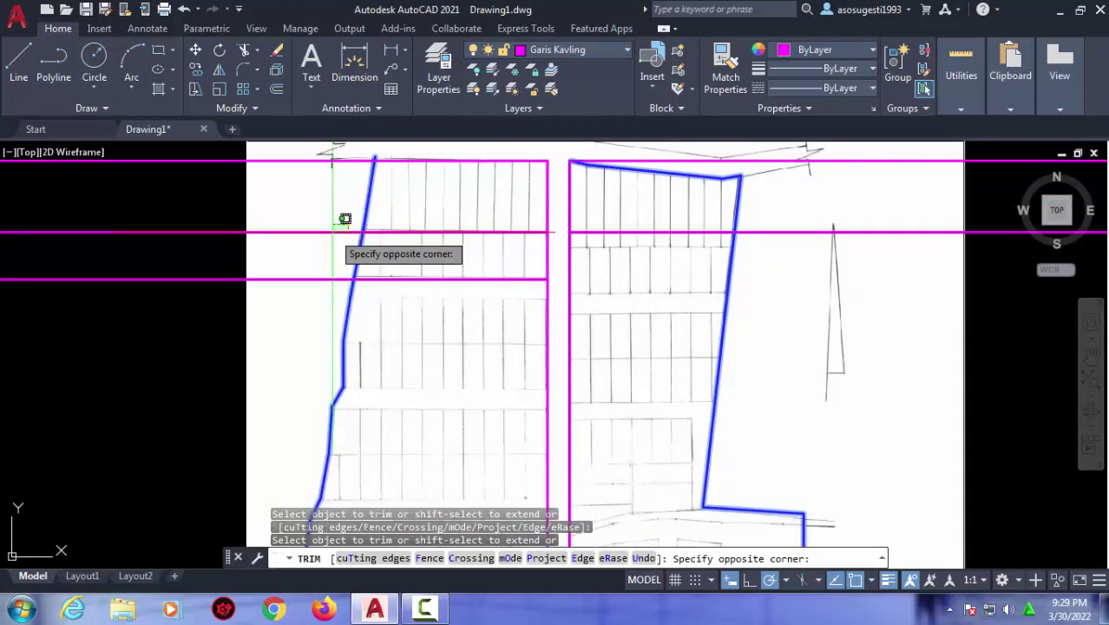
click(342, 261)
click(295, 164)
click(299, 286)
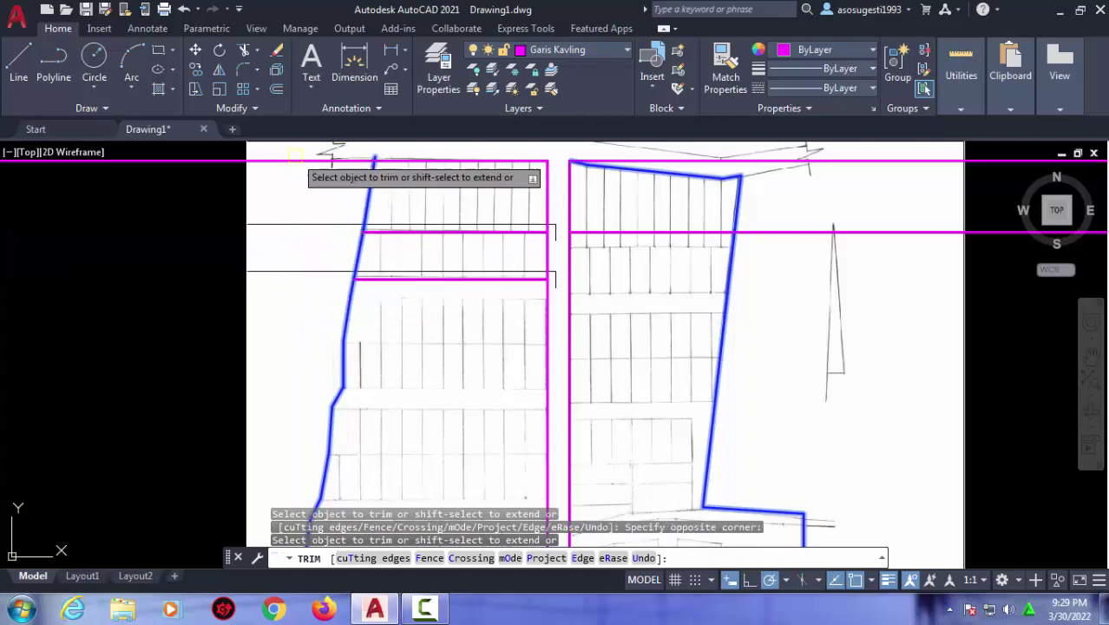
key(Escape)
scroll(557, 255, up, 2)
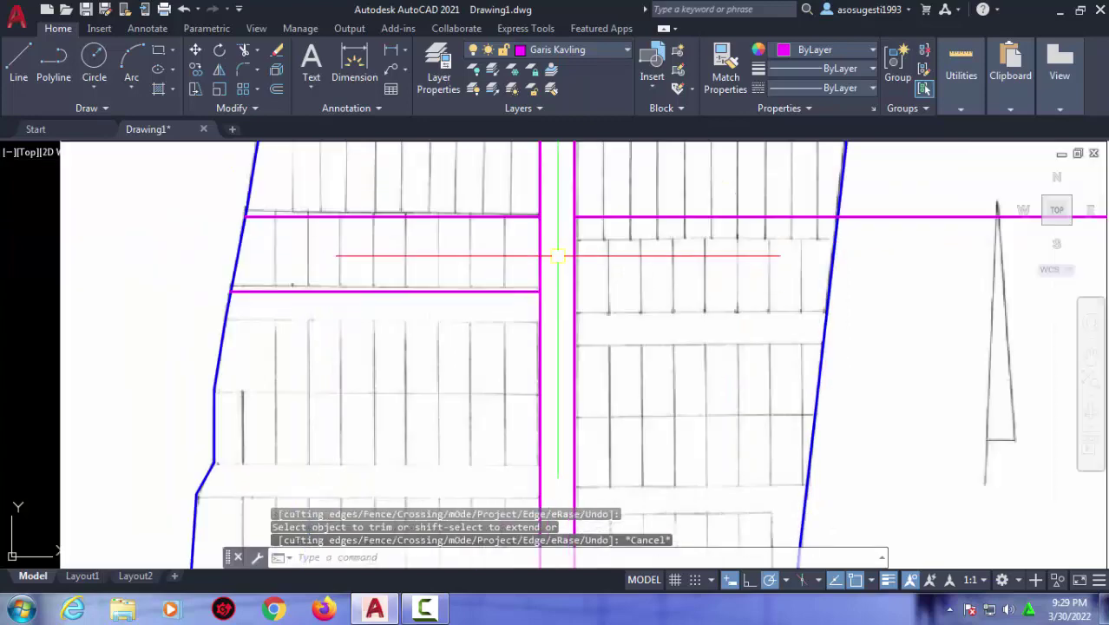
scroll(557, 255, up, 2)
scroll(498, 296, down, 2)
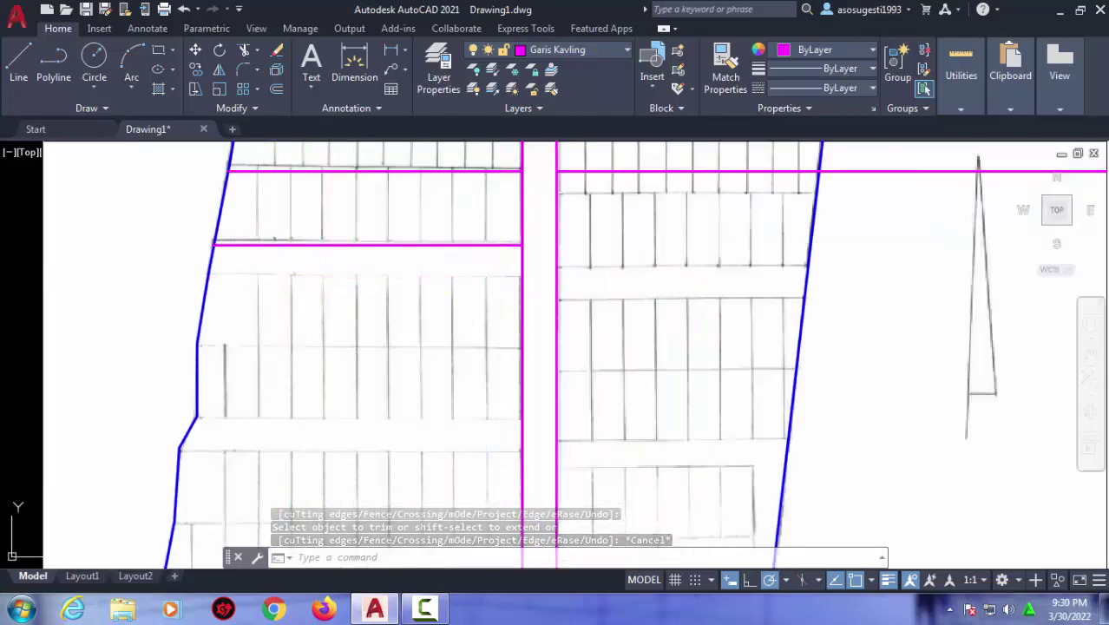
key(Escape)
text(o)
key(Return)
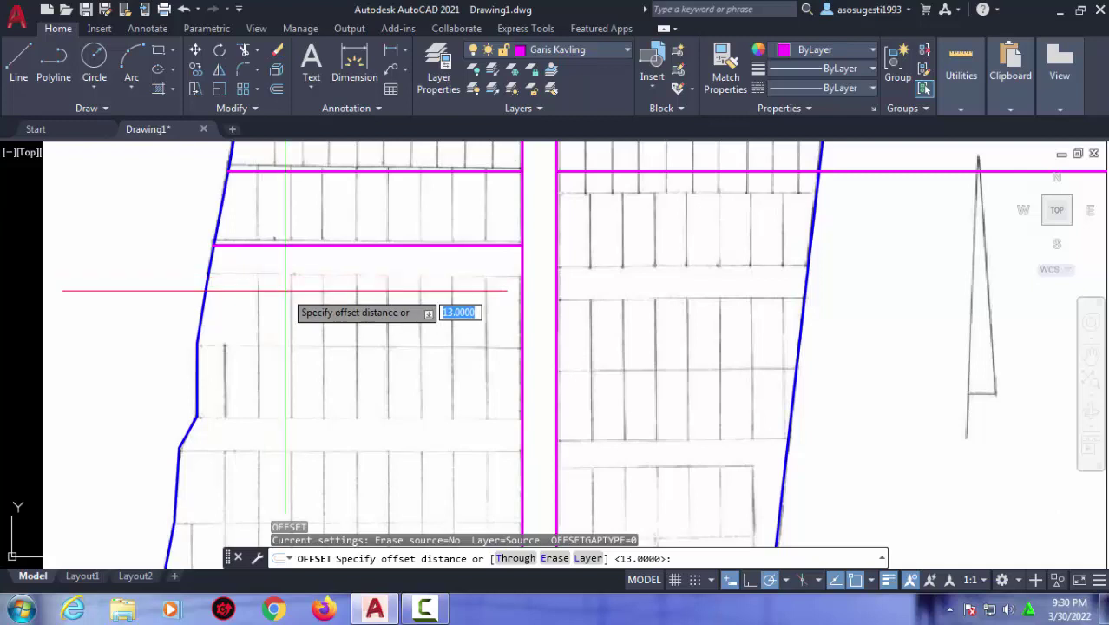
text(6)
Add a road edge line offset 6 units from the magenta lot line.
key(Return)
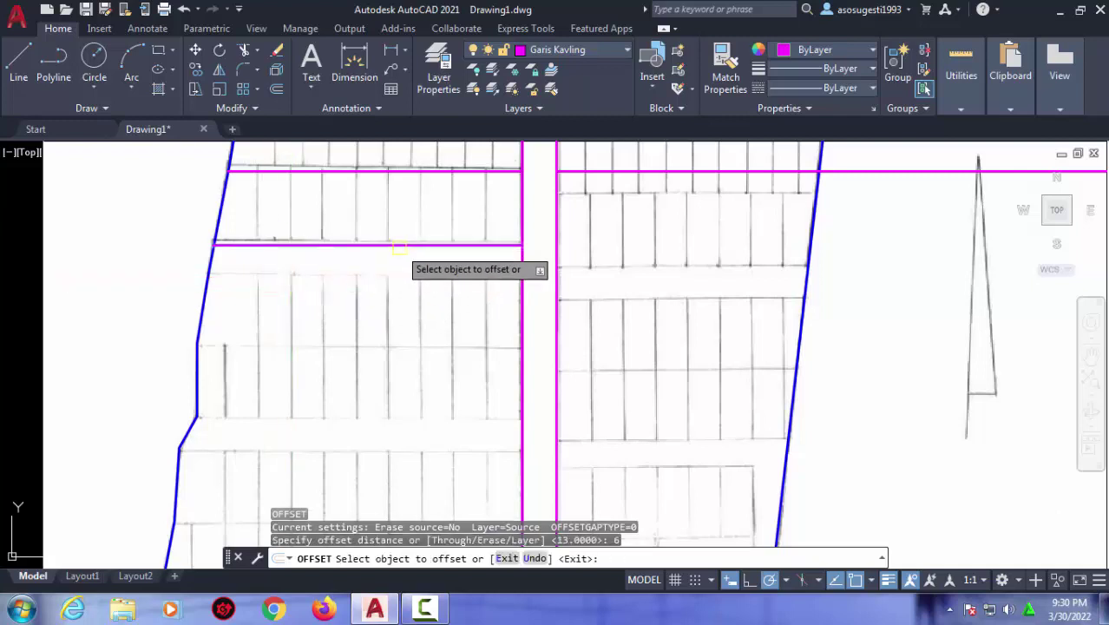
click(408, 246)
click(481, 264)
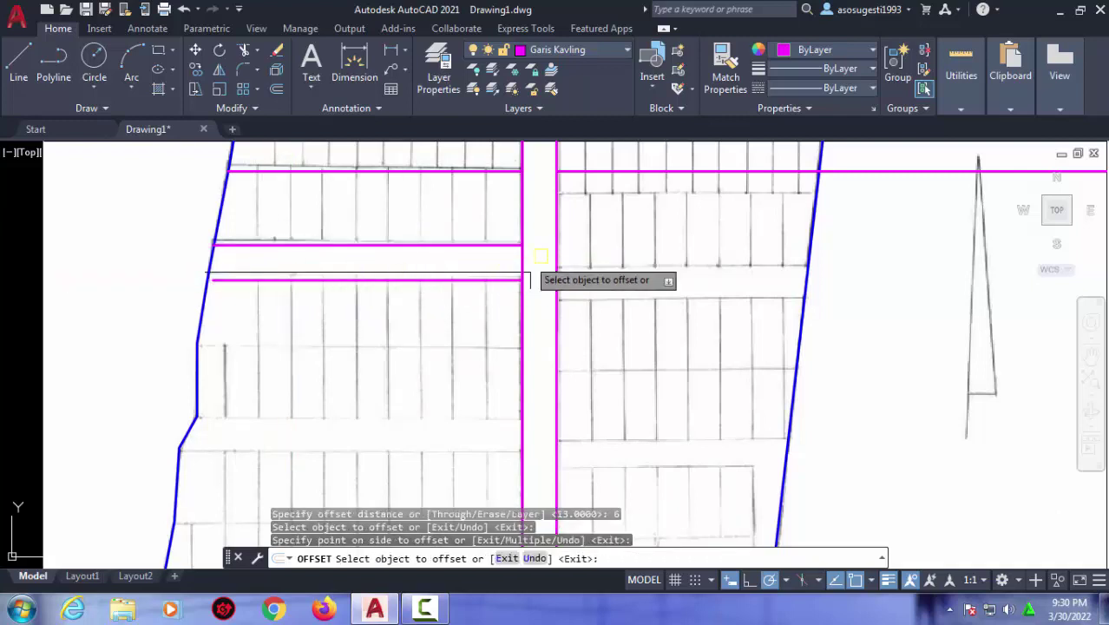
key(Escape)
text(tr)
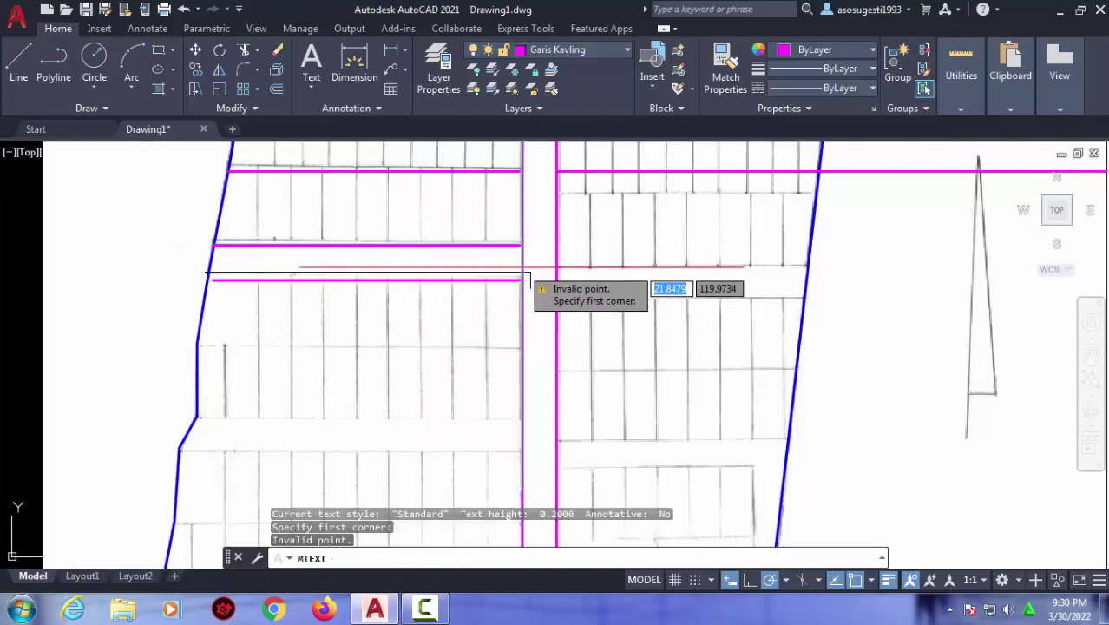
key(Escape)
text(tr)
key(space)
key(space)
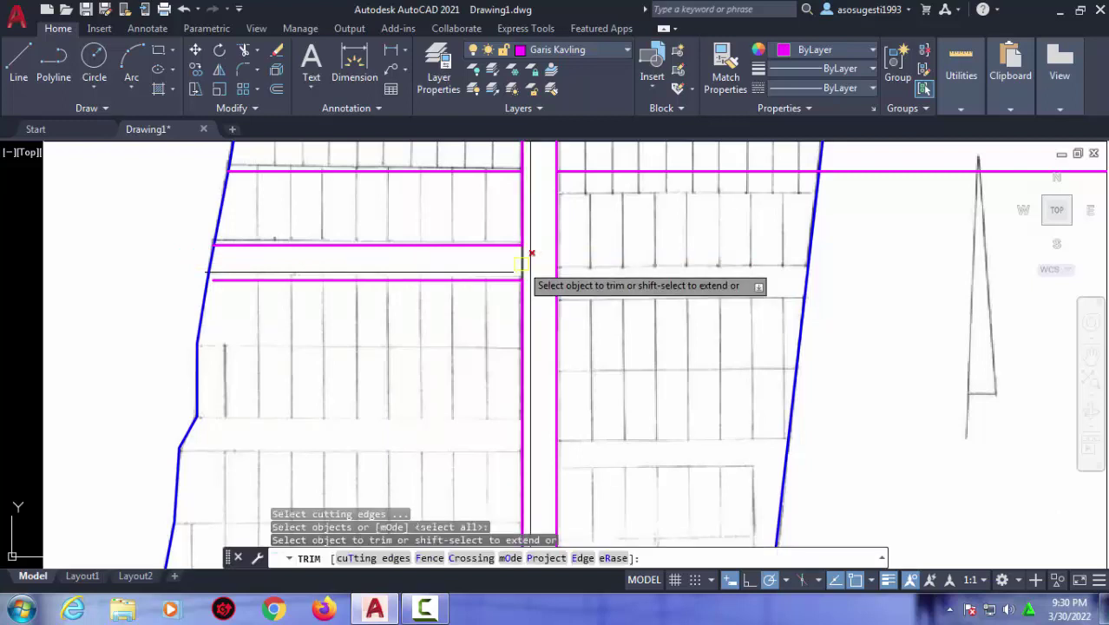
key(Escape)
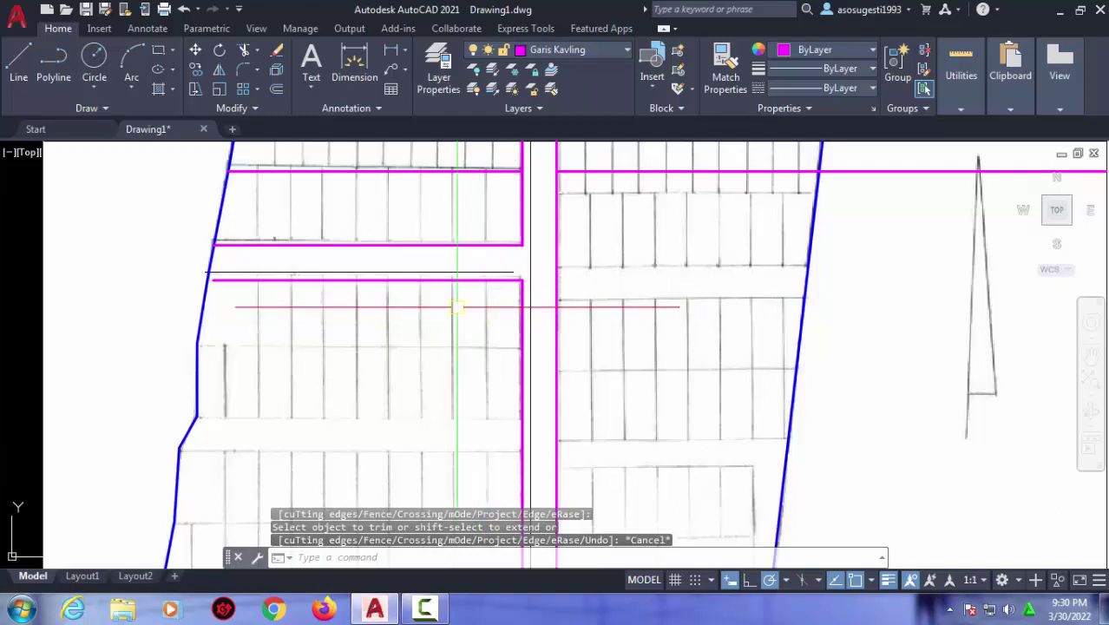
middle_drag(457, 306, 462, 222)
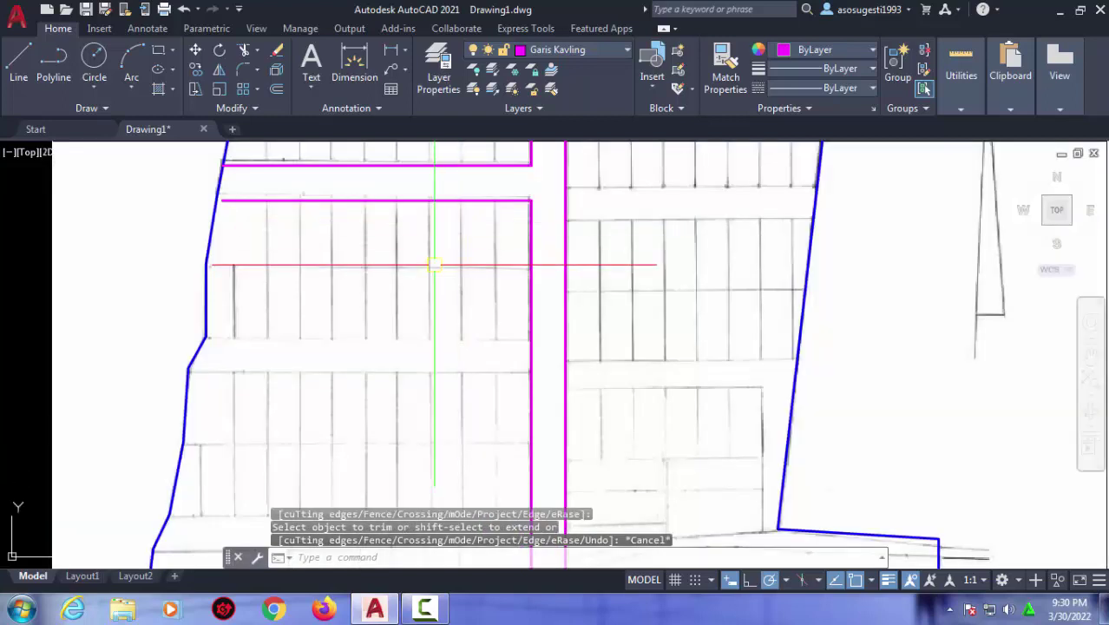
Create two more magenta lot lines, each 13 units below the previous one.
text(o)
key(space)
key(Return)
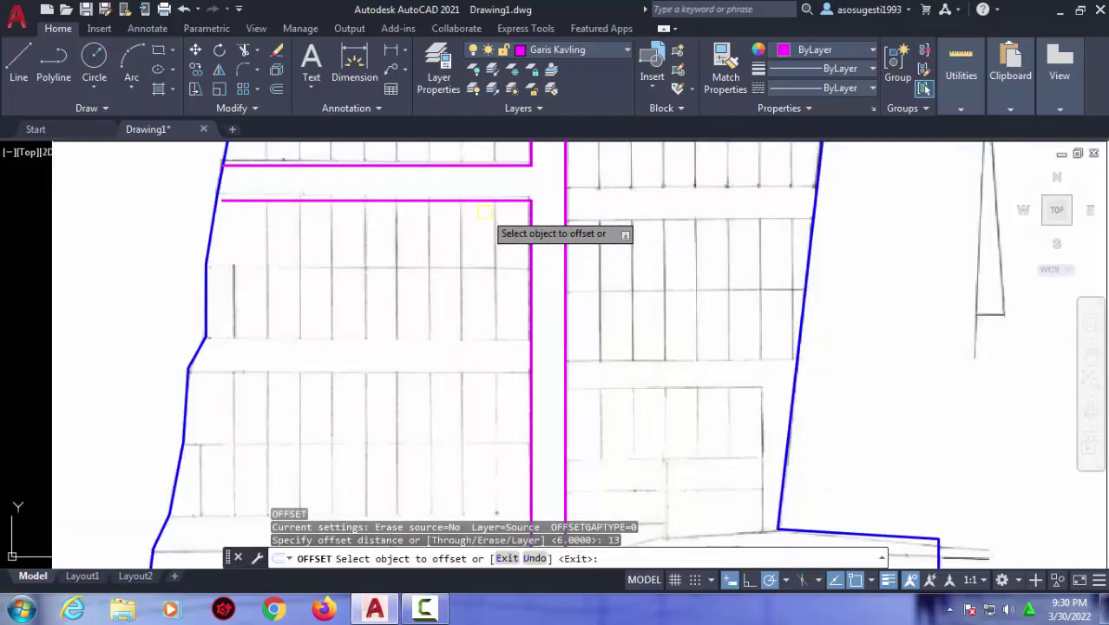
click(480, 200)
click(475, 260)
click(474, 274)
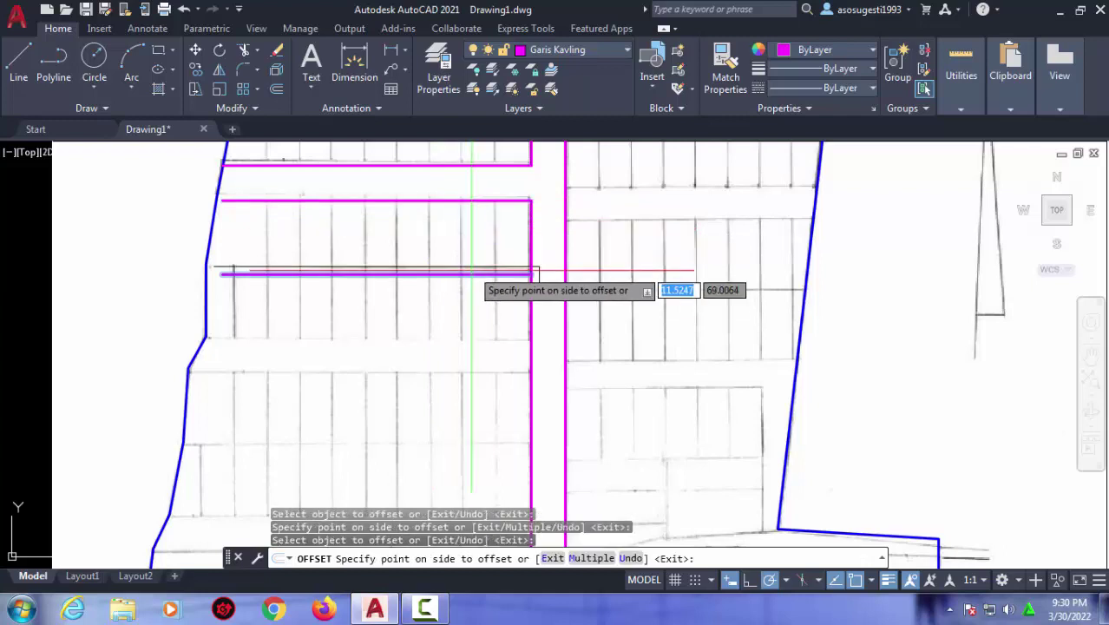
click(474, 284)
key(Escape)
click(449, 349)
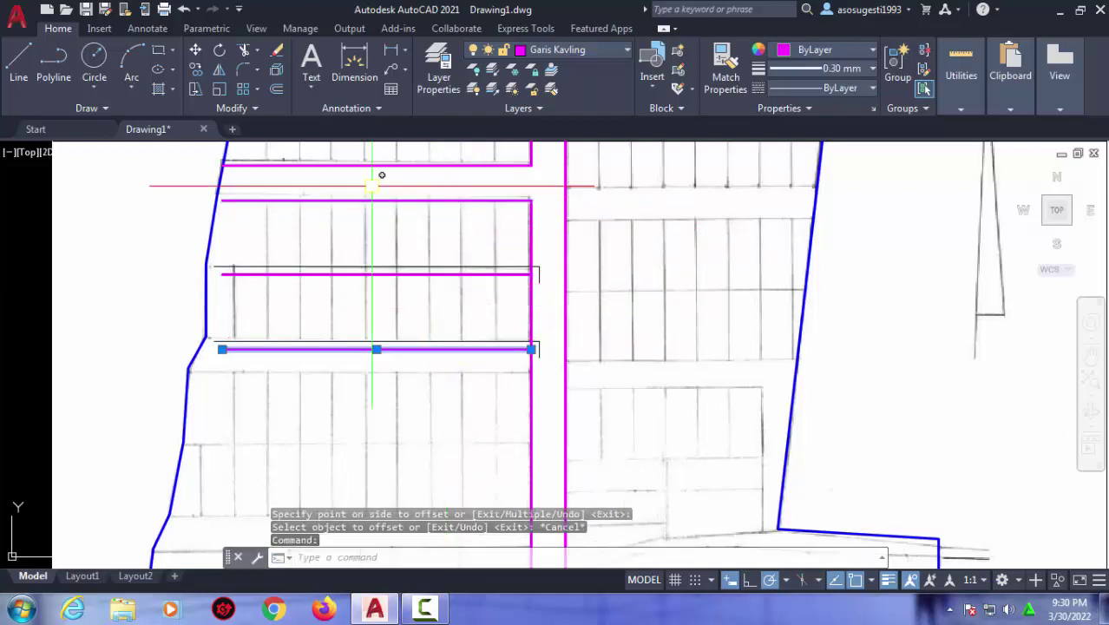
click(410, 200)
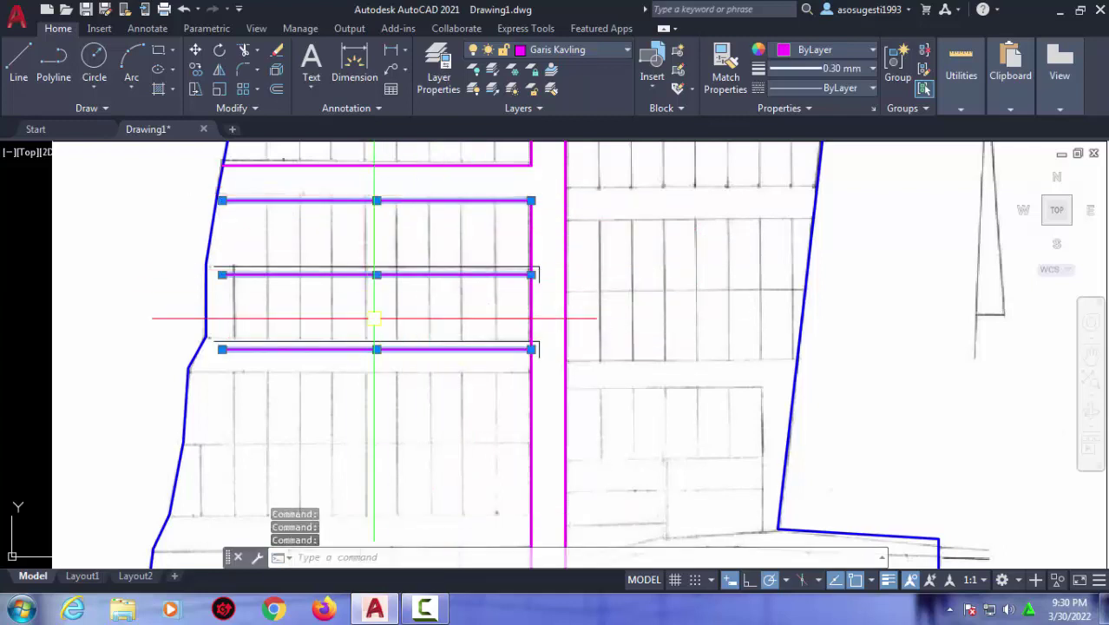
key(Escape)
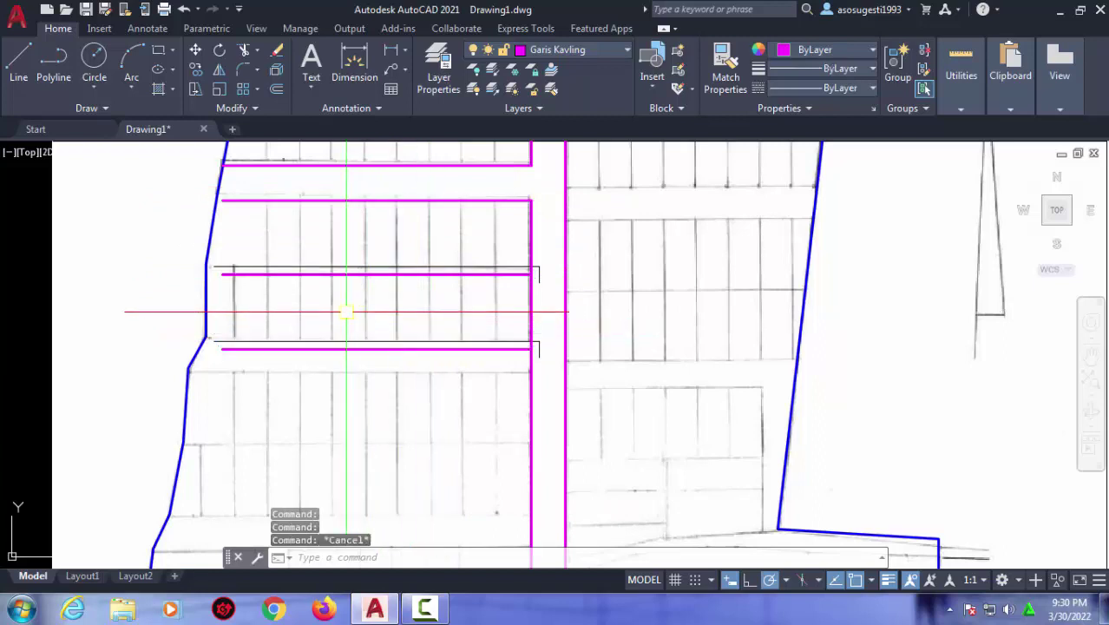
Extend the upper, middle and lower lot lines left to the blue boundary.
text(ex)
key(Return)
click(257, 274)
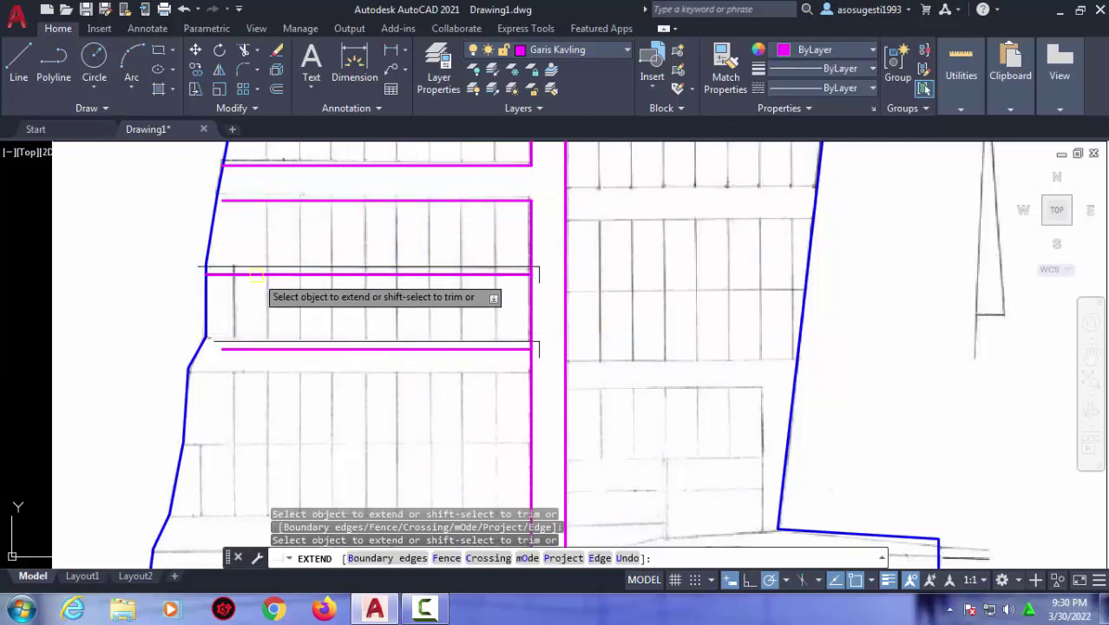
click(249, 346)
click(251, 200)
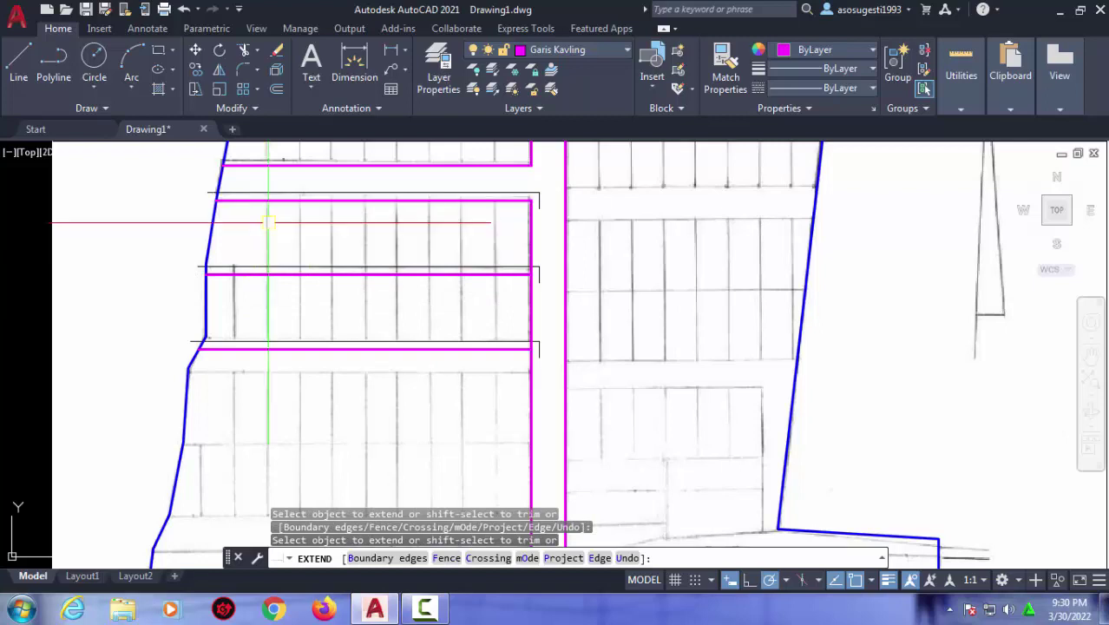
key(Escape)
Copy the three lot lines further down the left block.
click(467, 359)
click(391, 177)
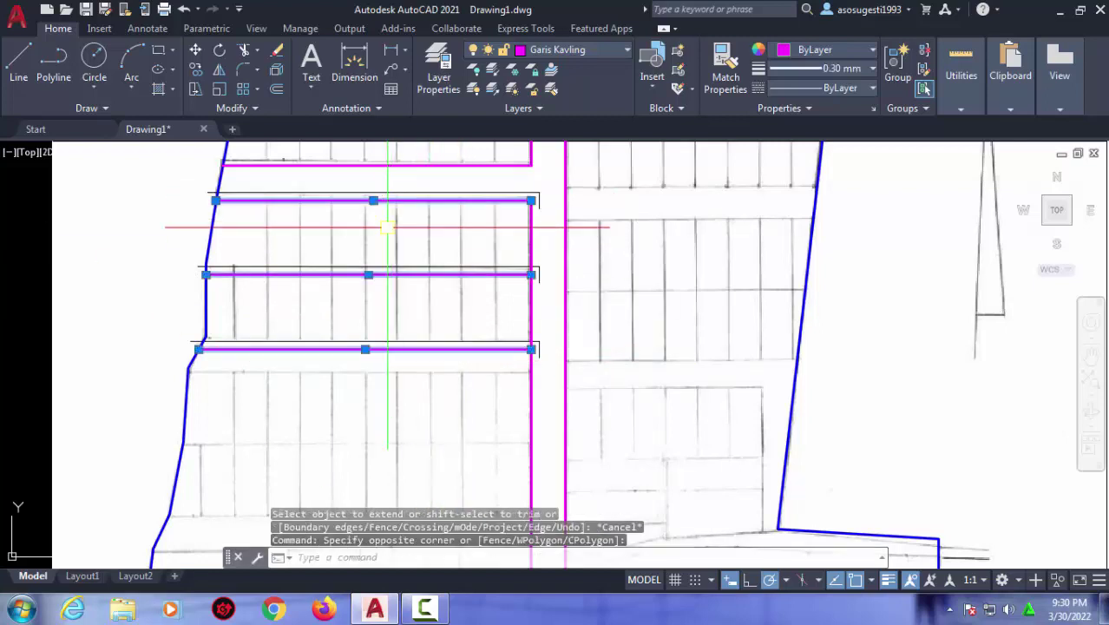
text(co)
key(Return)
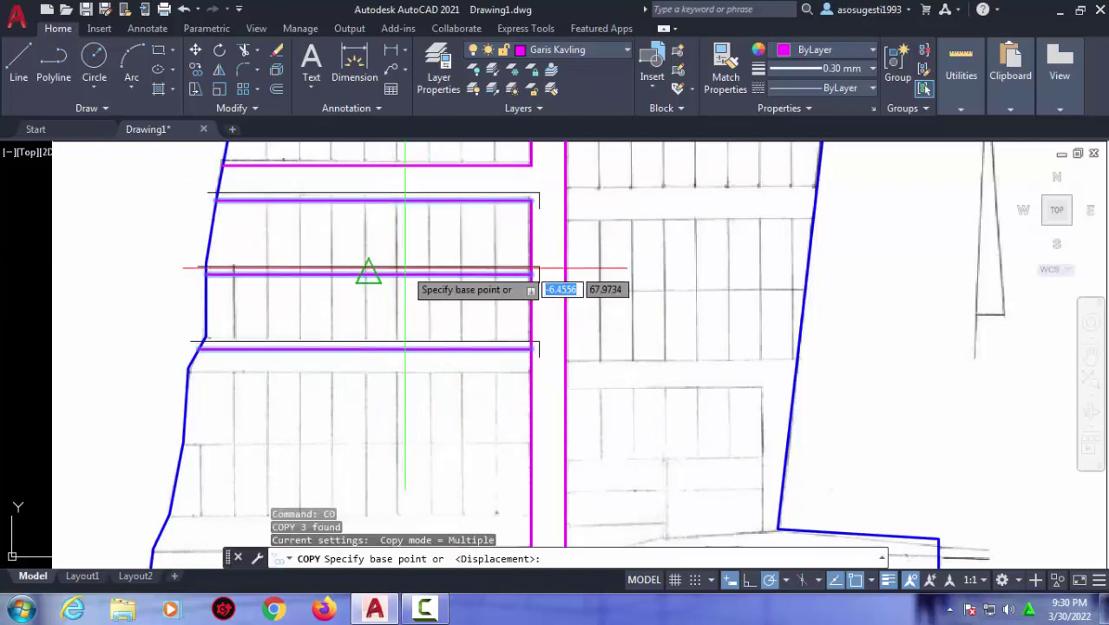
click(531, 184)
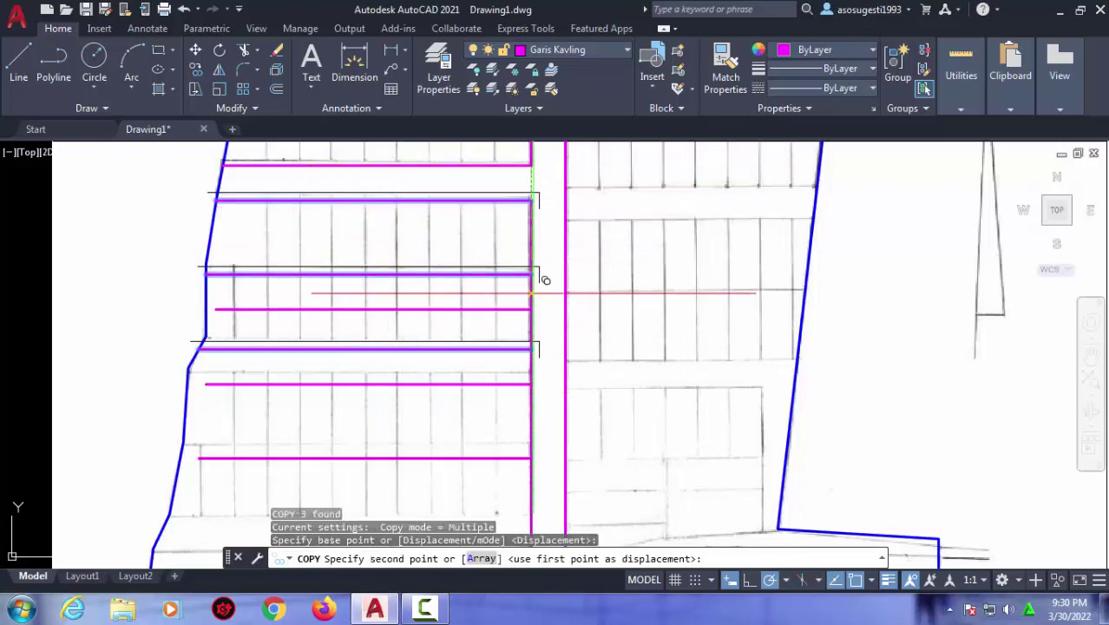
click(531, 348)
scroll(511, 260, down, 5)
scroll(512, 217, up, 1)
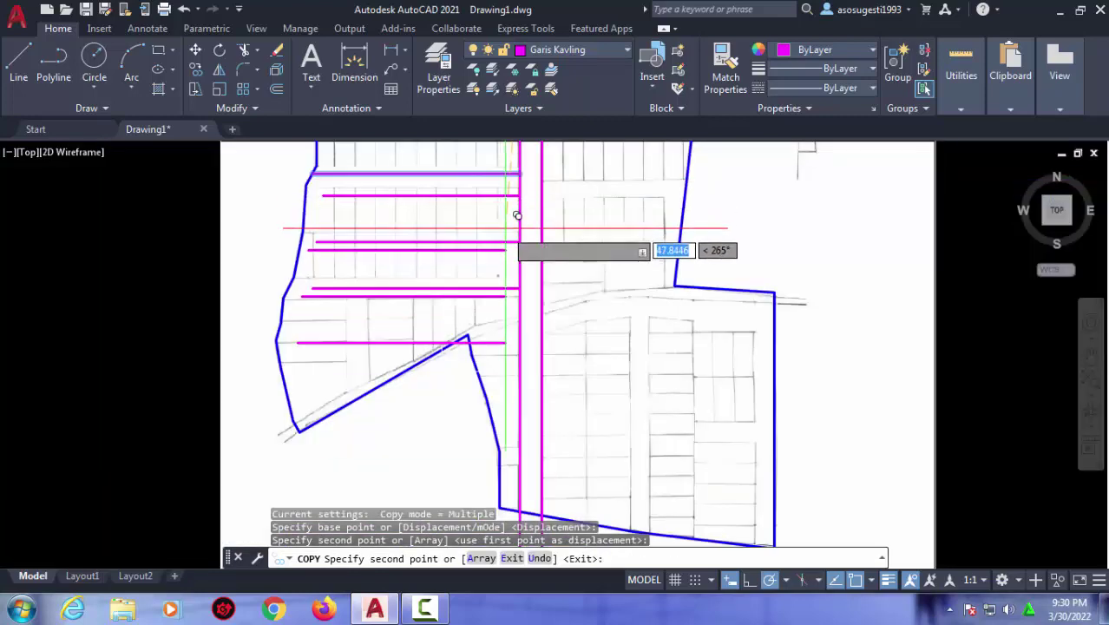
scroll(521, 243, up, 2)
key(Return)
scroll(555, 295, down, 3)
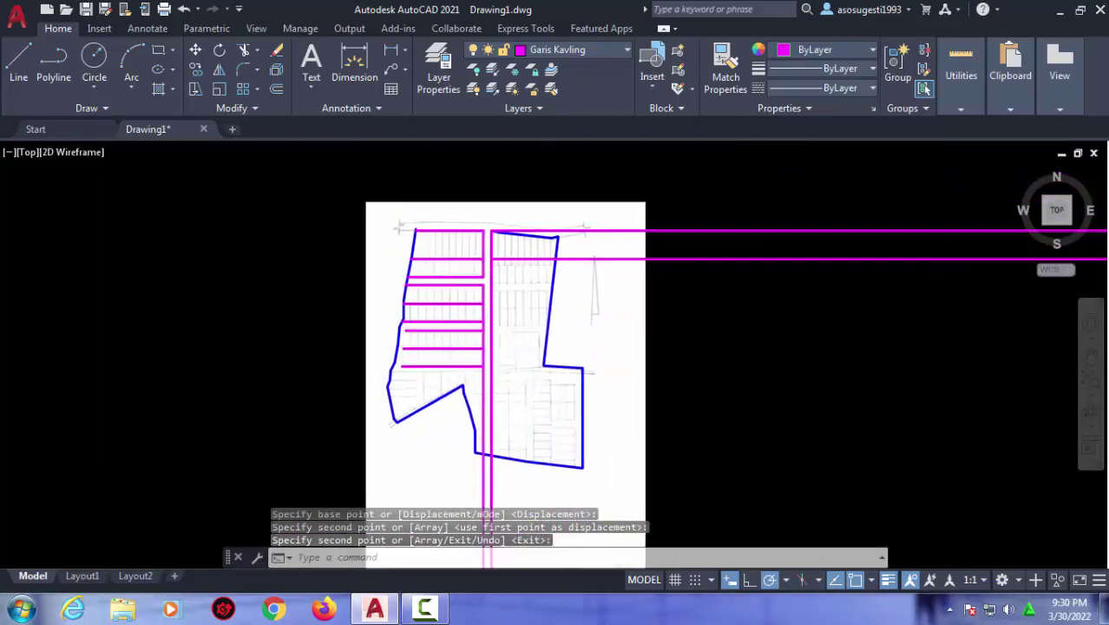
scroll(548, 261, up, 2)
scroll(611, 250, up, 2)
Begin a linear dimension on the plan, then abandon it.
key(Escape)
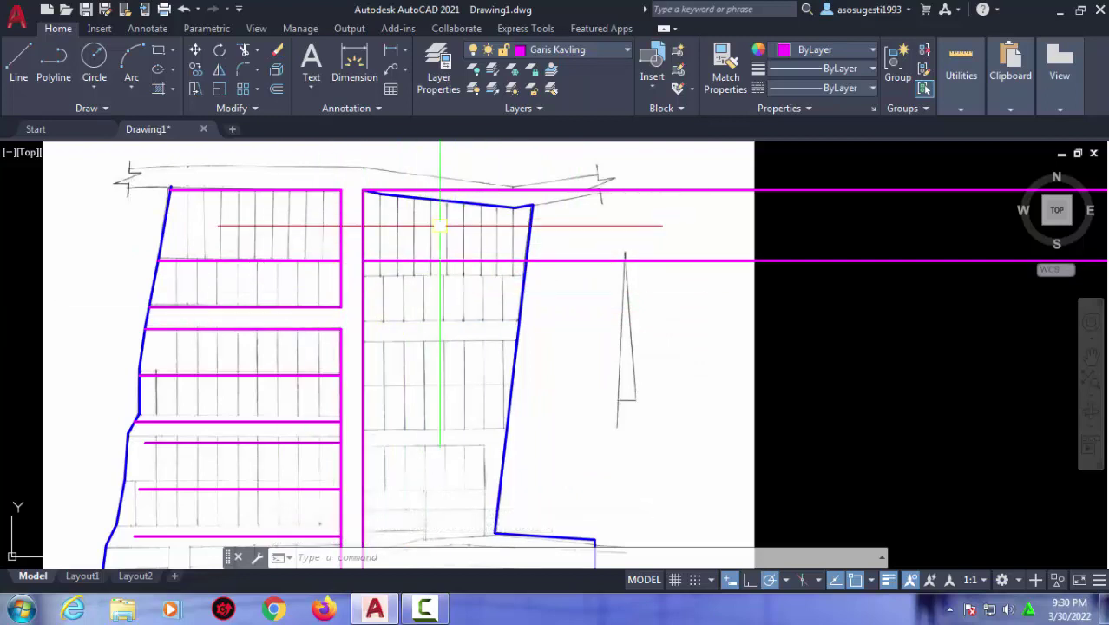
scroll(440, 225, up, 2)
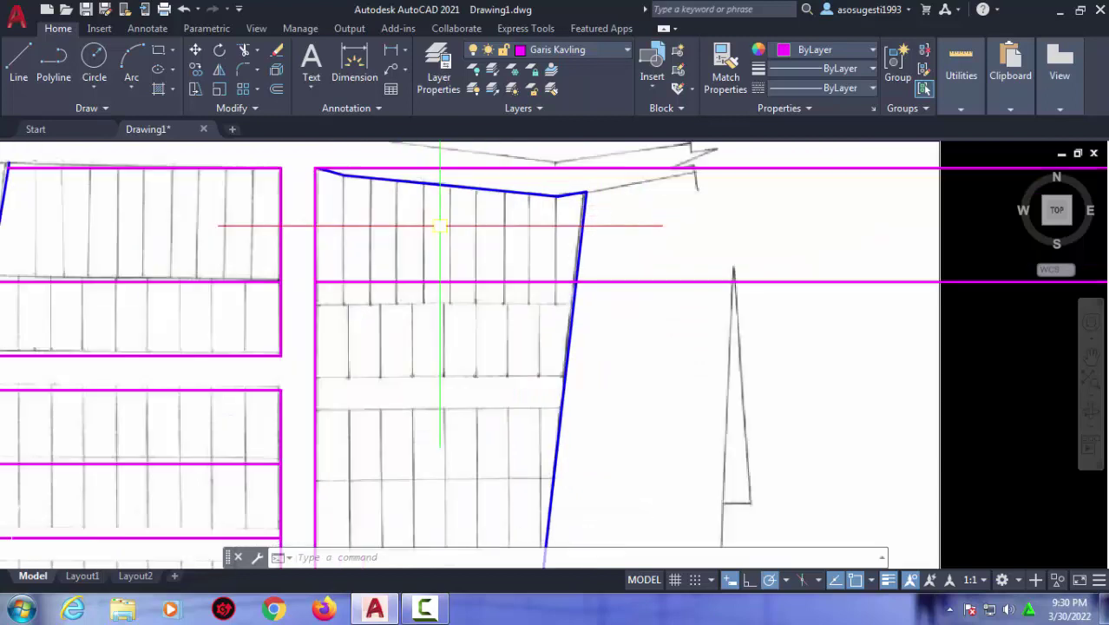
click(393, 54)
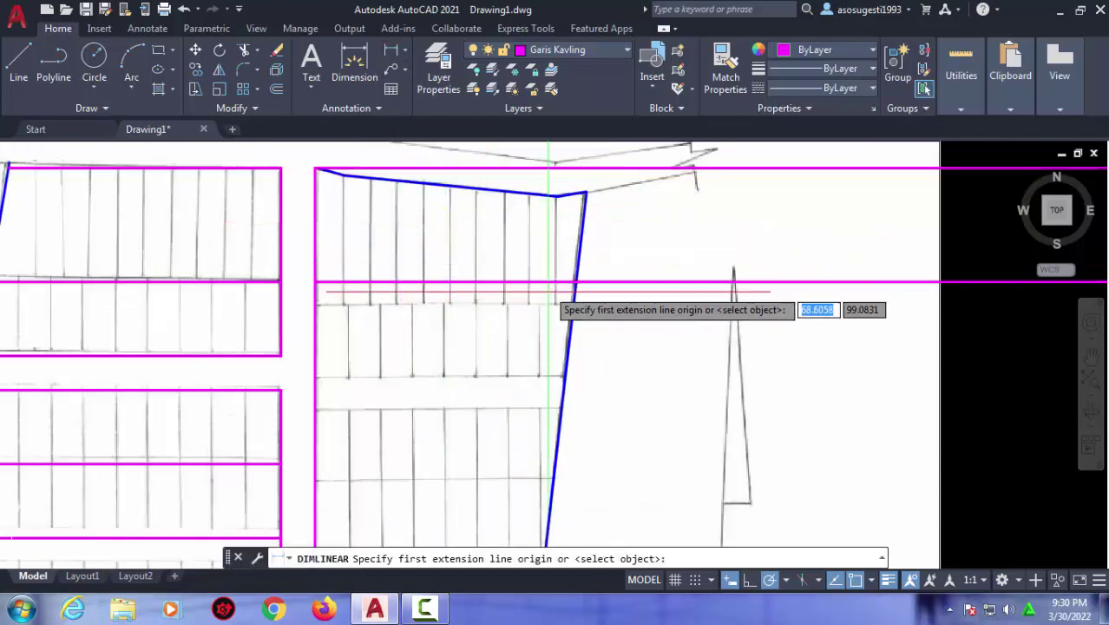
click(315, 282)
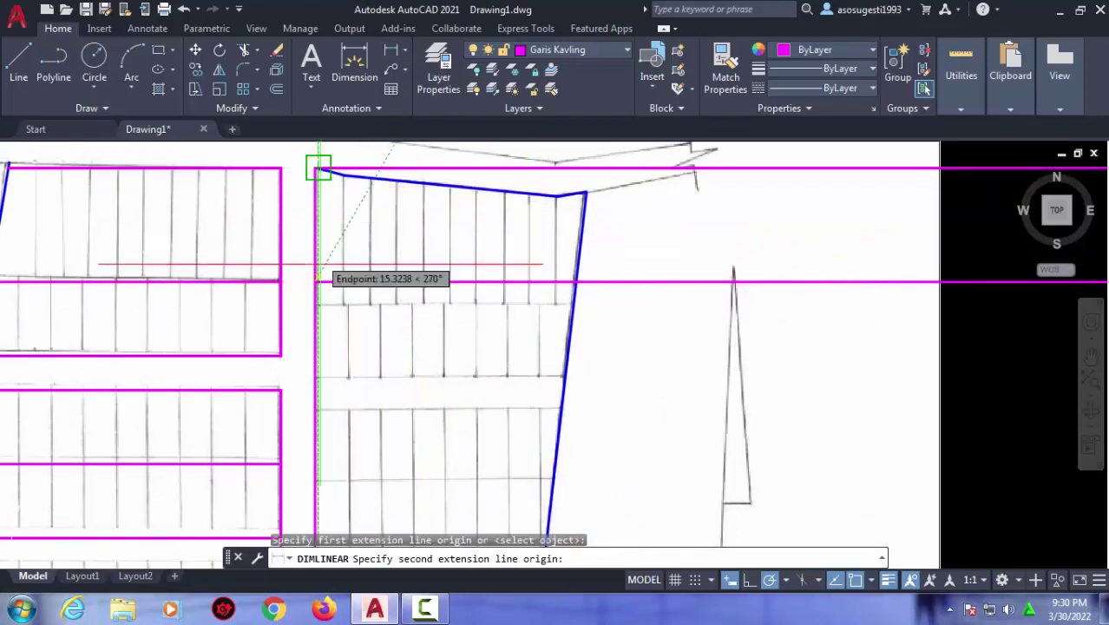
key(Escape)
key(Escape)
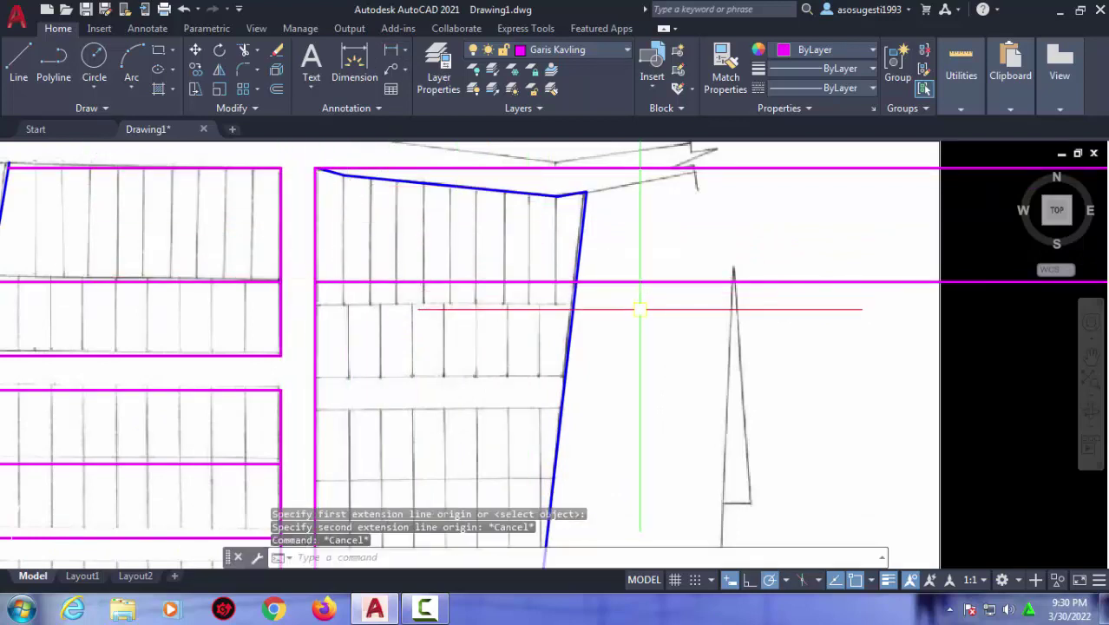
Offset a magenta line in the right block downward.
text(o)
key(Return)
key(Return)
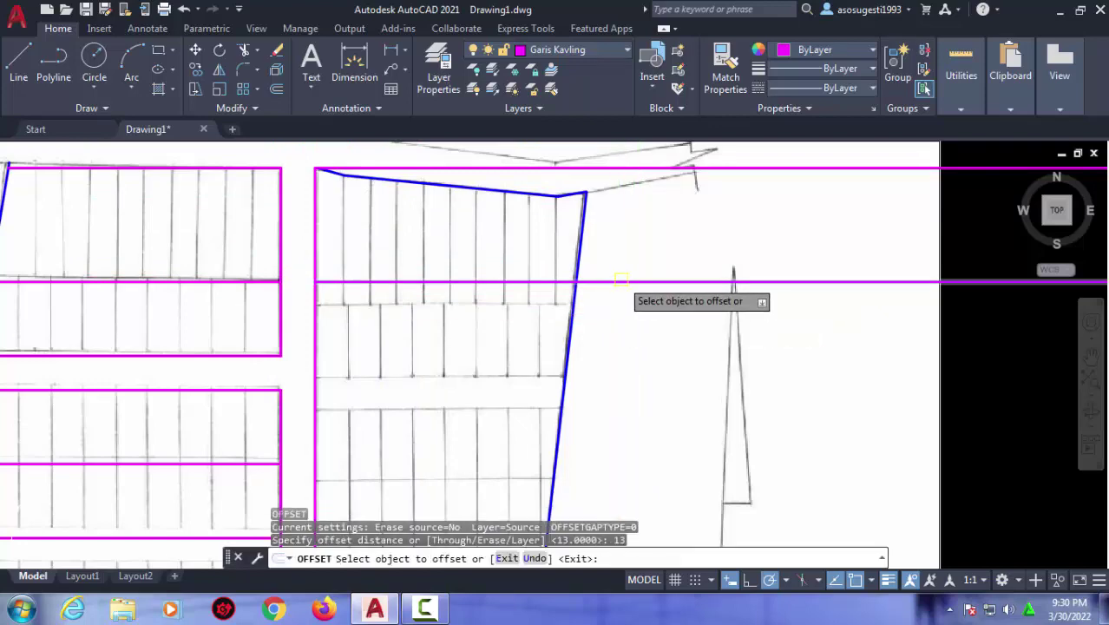
click(618, 282)
click(564, 351)
scroll(456, 340, down, 2)
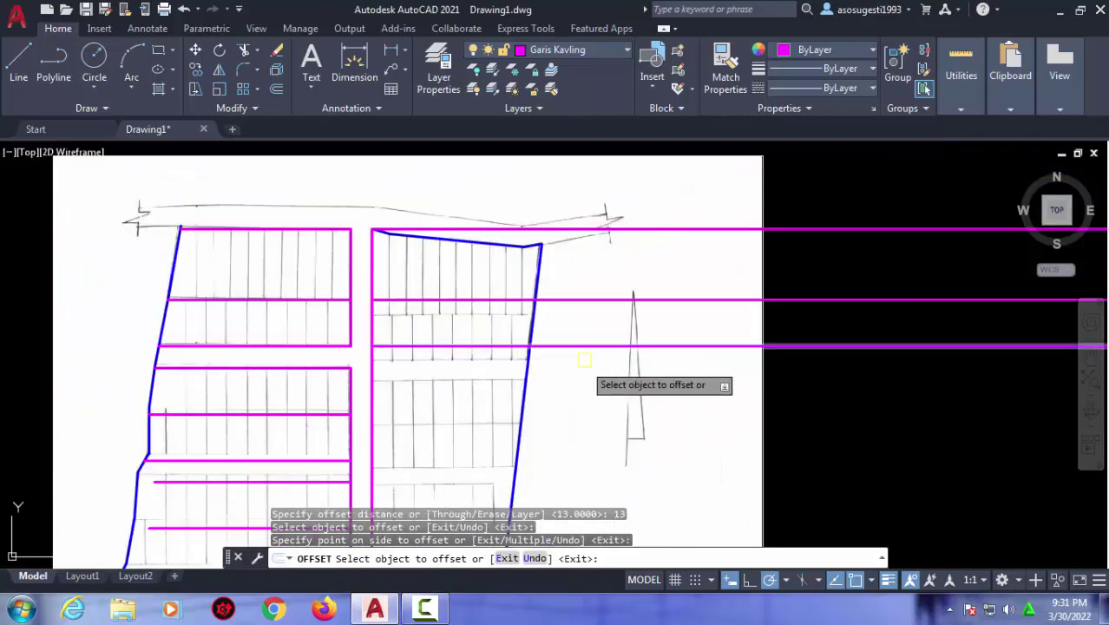
middle_drag(482, 394, 464, 223)
scroll(508, 395, up, 2)
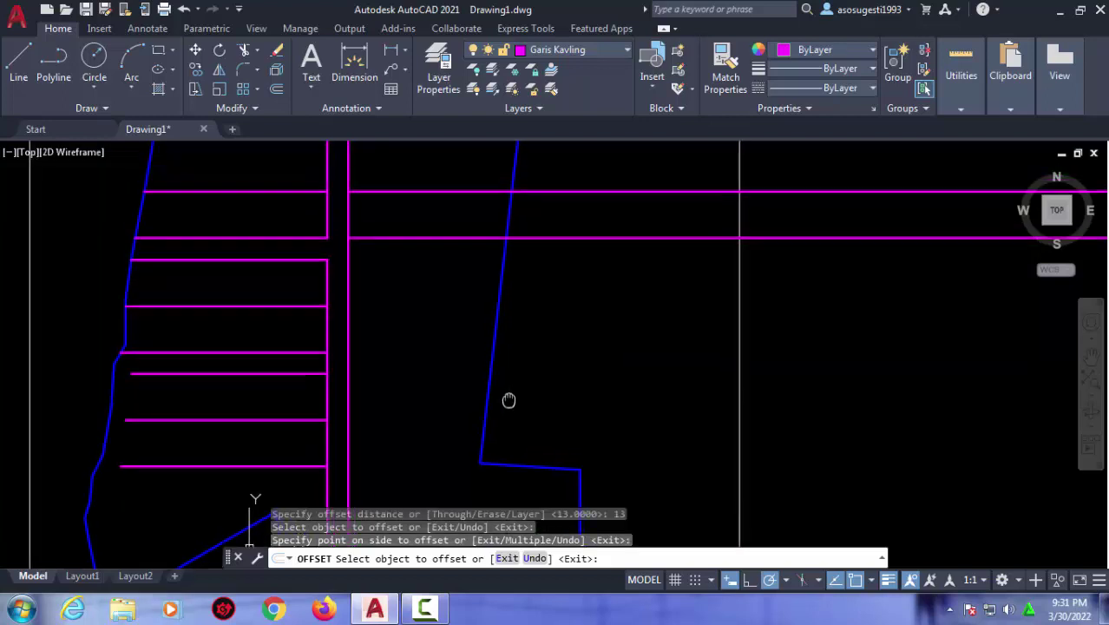
scroll(516, 360, down, 2)
key(Escape)
key(Escape)
Trim the magenta line ends lying beyond the blue boundary.
text(r)
key(Return)
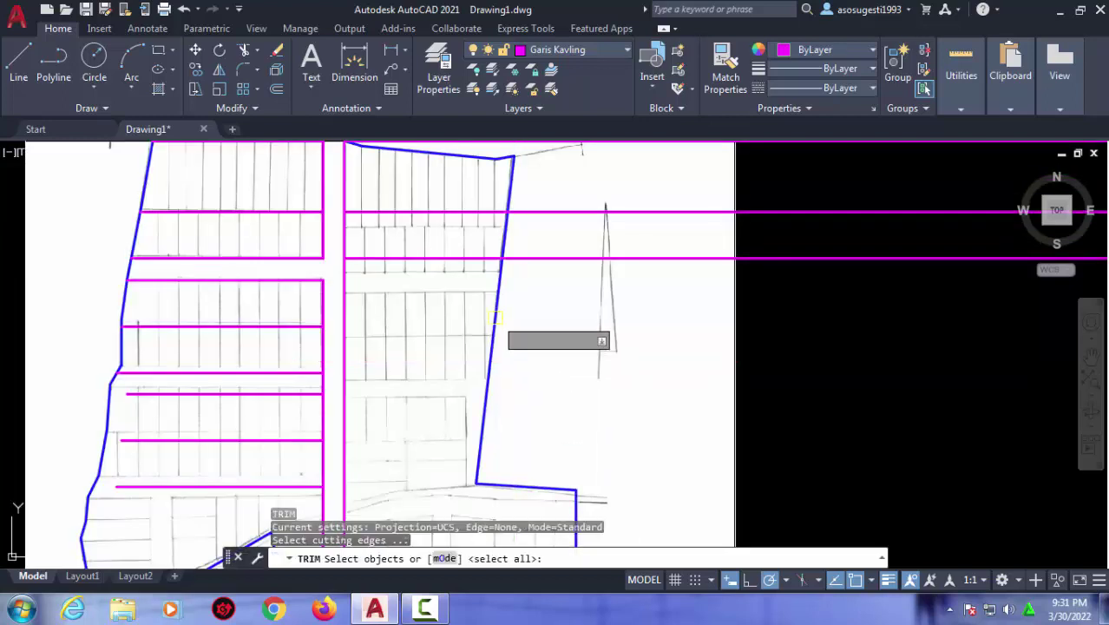
click(495, 325)
key(Return)
drag(598, 282, 575, 185)
click(575, 185)
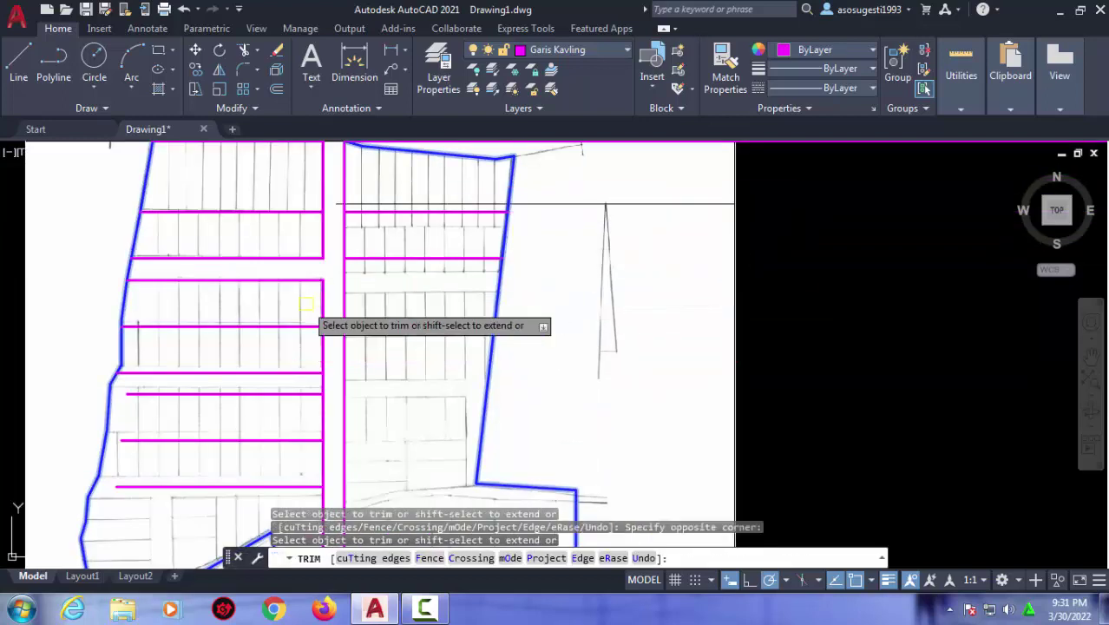
key(Escape)
Offset a right-block lot line 5 units below it.
key(Return)
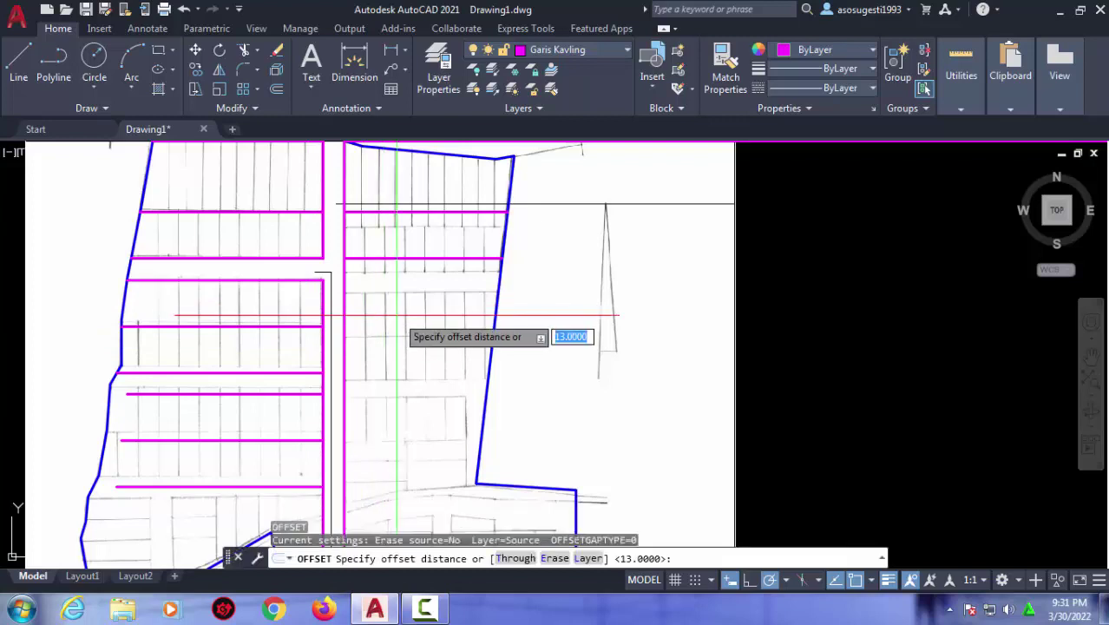
text(5)
key(Return)
click(421, 258)
click(425, 286)
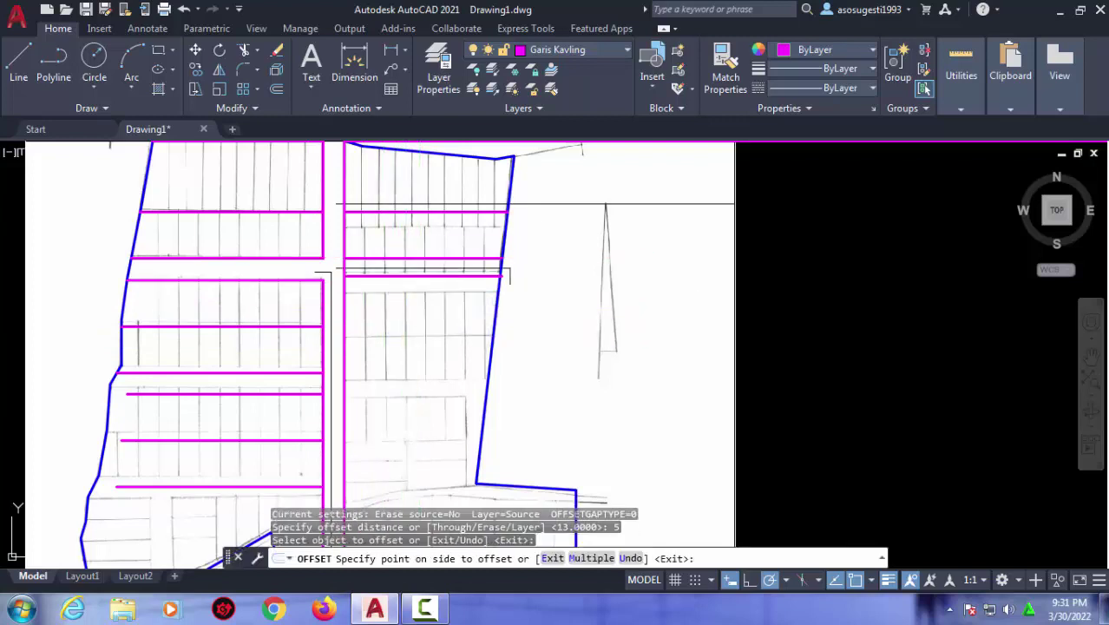
key(Escape)
scroll(648, 217, down, 1)
scroll(741, 302, down, 3)
Hide the scanned site plan image with Isolate > Hide Objects.
drag(742, 302, 705, 255)
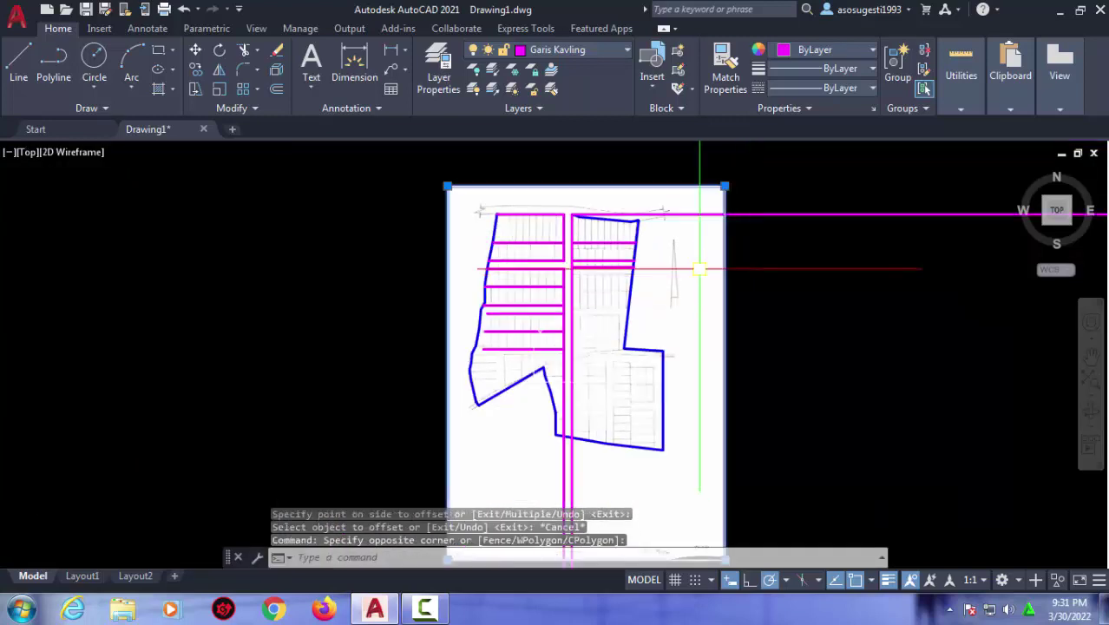
right_click(698, 268)
mouse_move(763, 244)
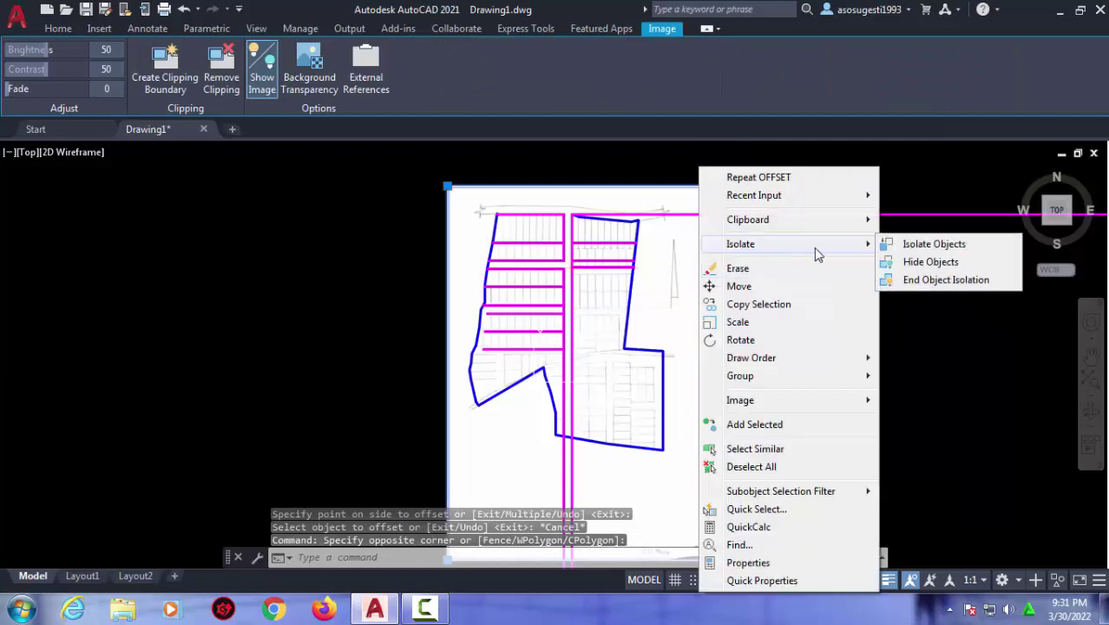
click(915, 262)
scroll(572, 295, up, 3)
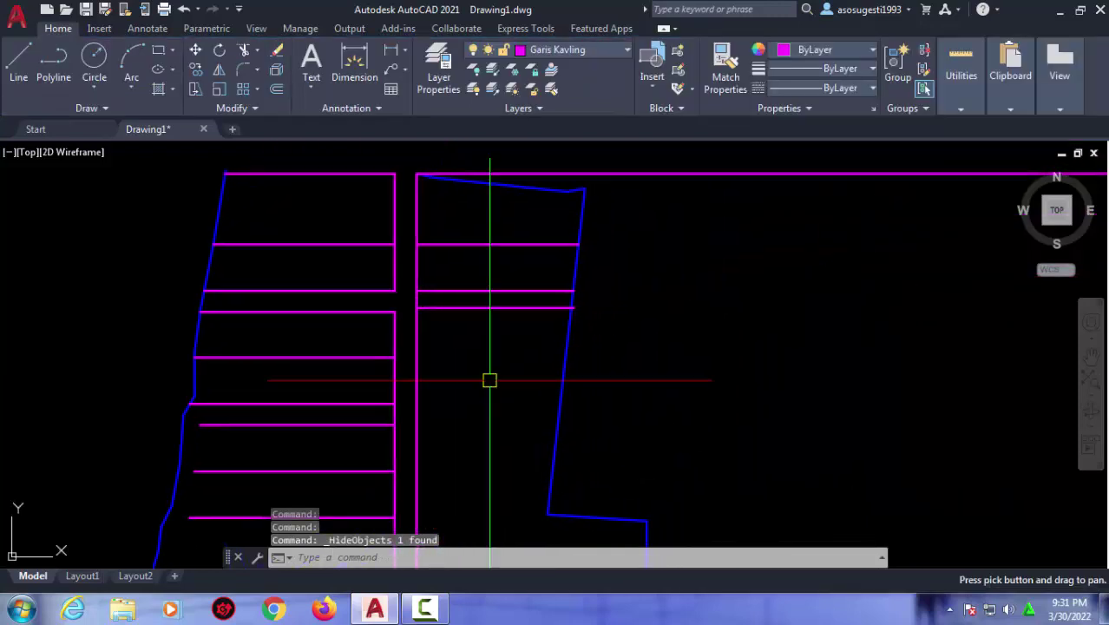
middle_drag(490, 378, 435, 305)
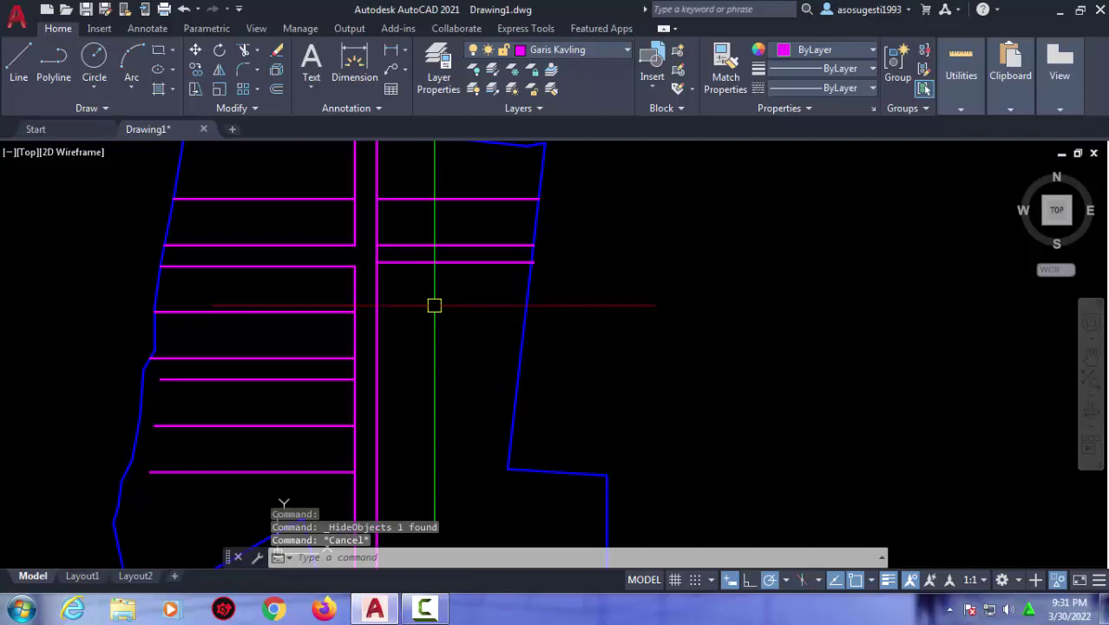
text(o)
key(Return)
key(Return)
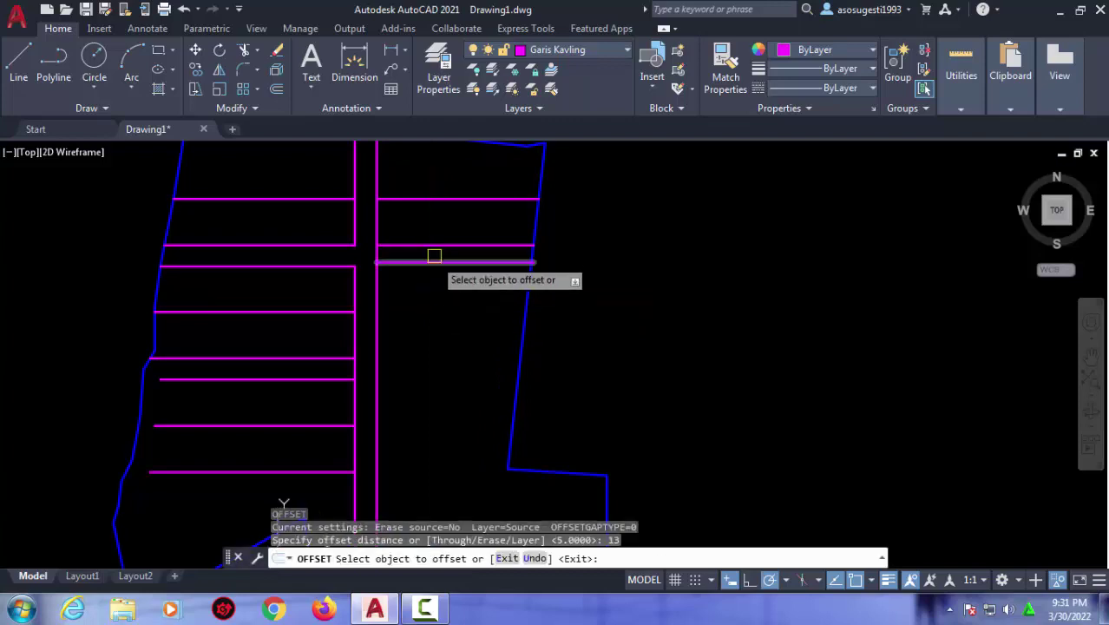
Add two parallel lot lines below the picked horizontal lot line.
click(428, 262)
click(418, 323)
click(426, 347)
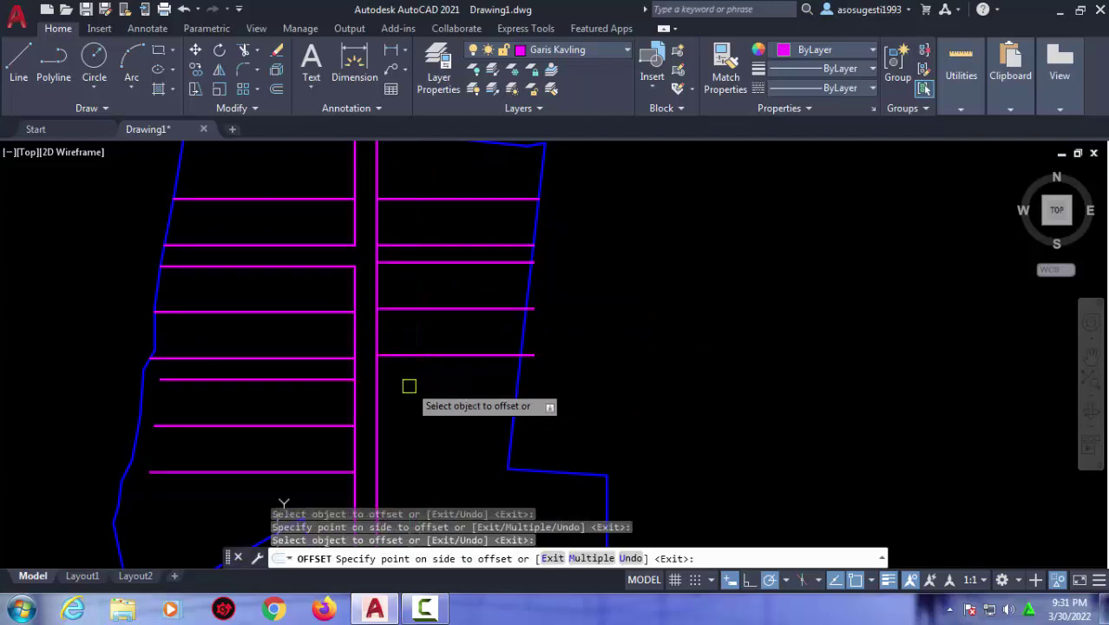
mouse_move(441, 371)
middle_down()
mouse_move(465, 350)
mouse_move(428, 438)
mouse_move(433, 358)
middle_up()
key(Return)
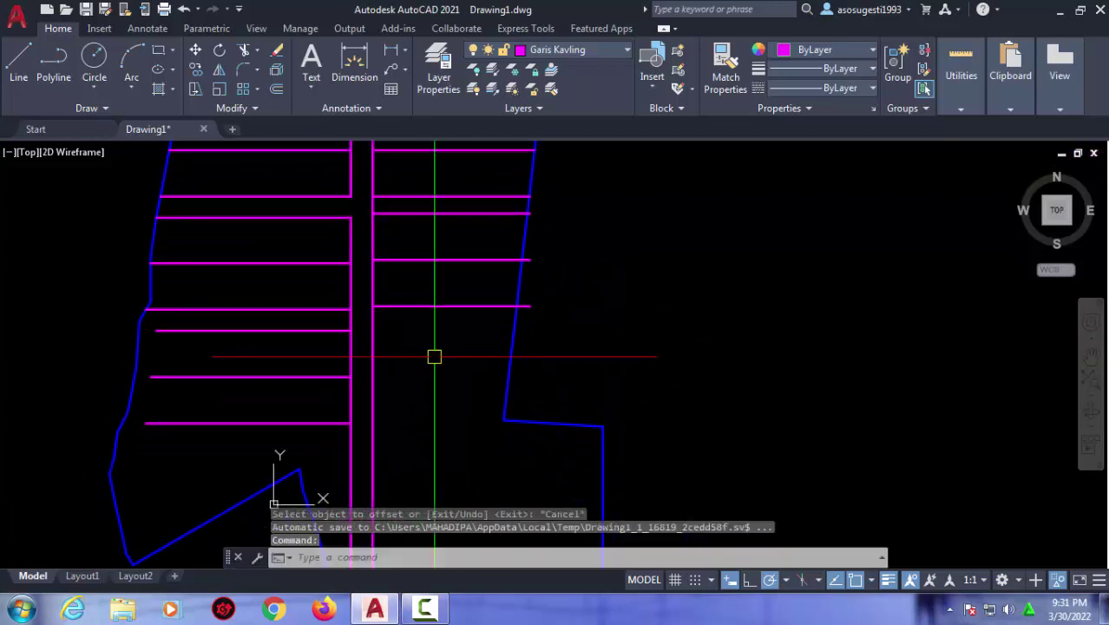
Offset a lot line 6 units below the picked lot line.
key(Return)
key(Return)
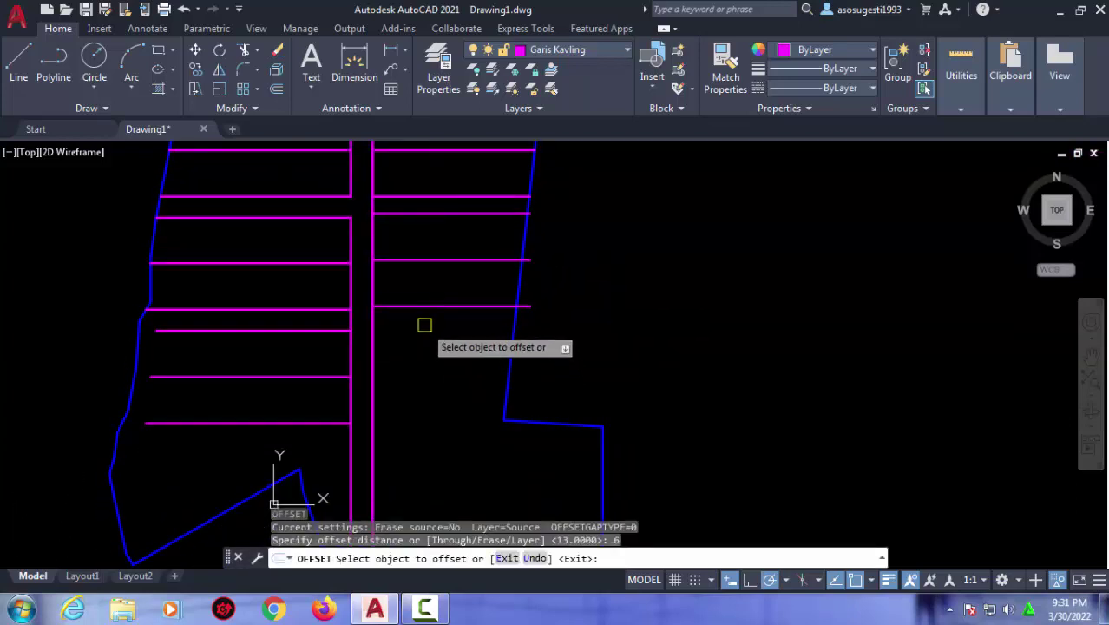
click(428, 311)
click(432, 342)
key(Return)
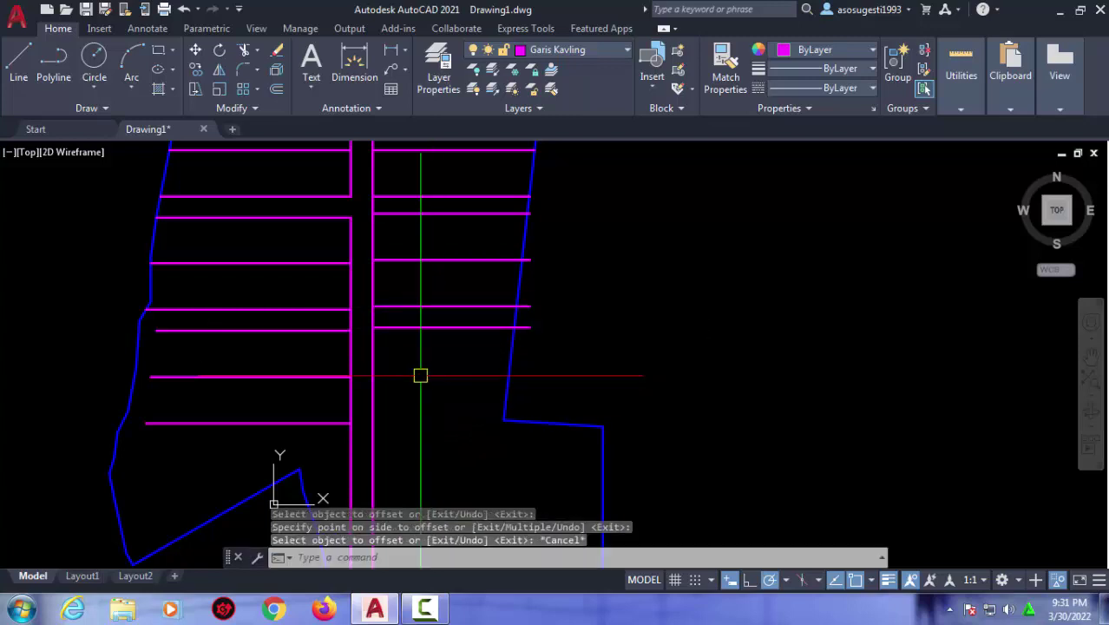
Offset two more lot lines 13 units apart below the newest lower lot line.
key(Return)
text(3)
key(Return)
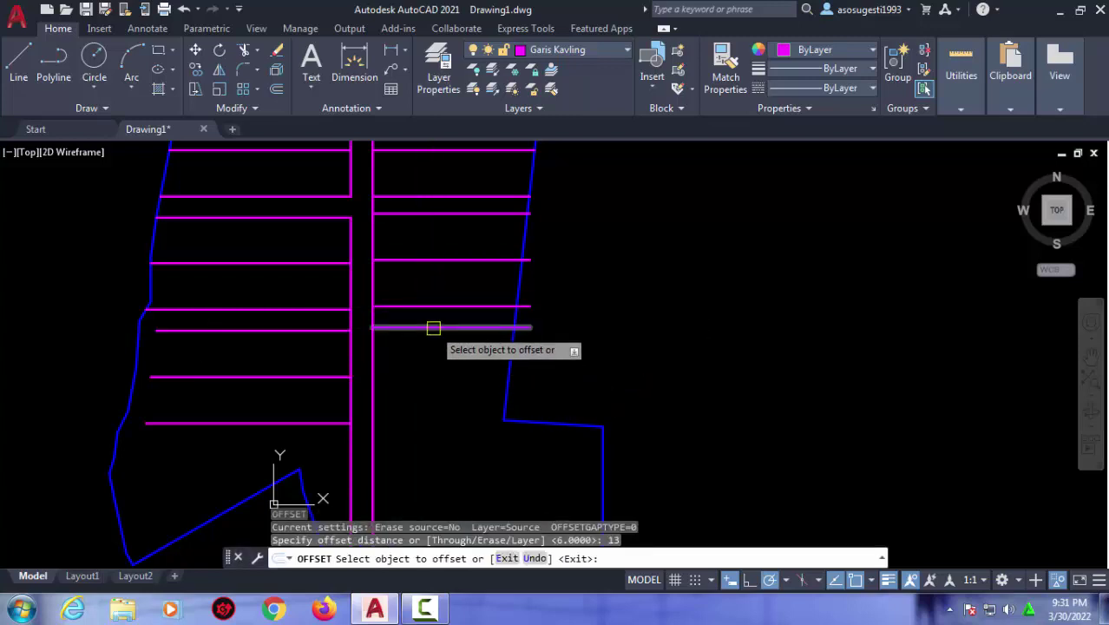
click(433, 328)
click(428, 373)
click(429, 373)
click(425, 418)
key(Escape)
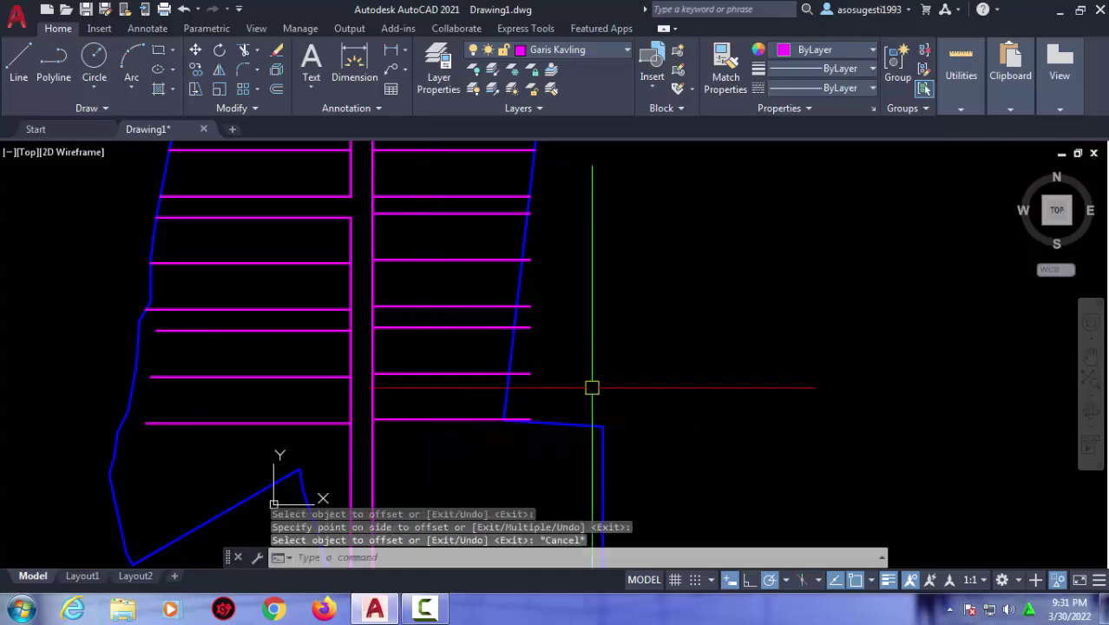
text(tr)
Trim the three lot lines' overhangs back at the blue boundary.
key(Return)
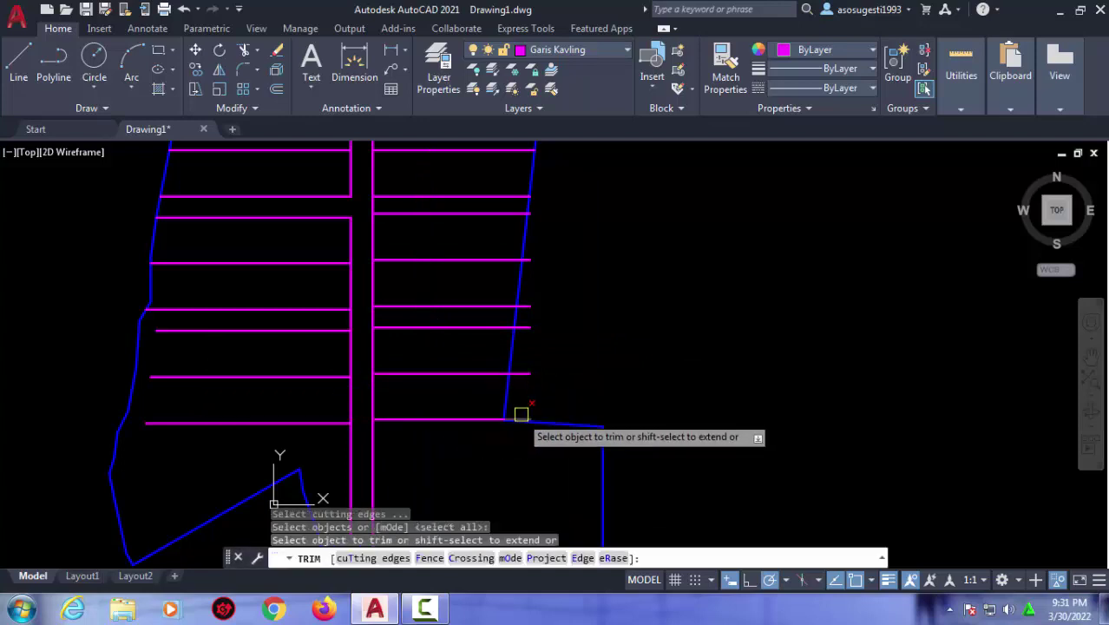
click(520, 374)
click(530, 326)
click(527, 306)
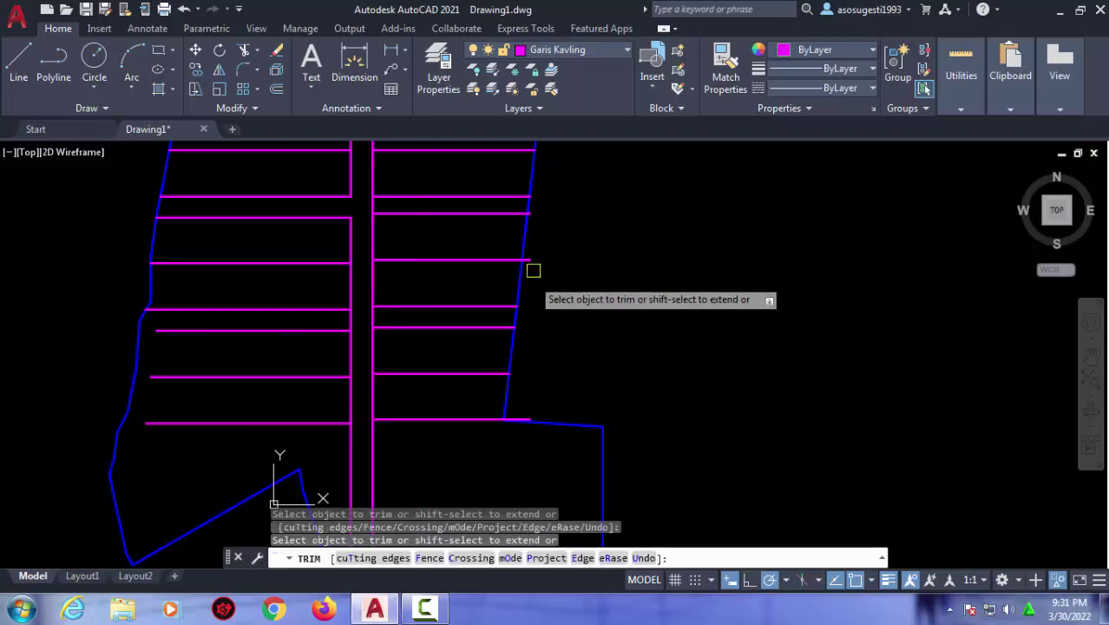
scroll(742, 392, up, 2)
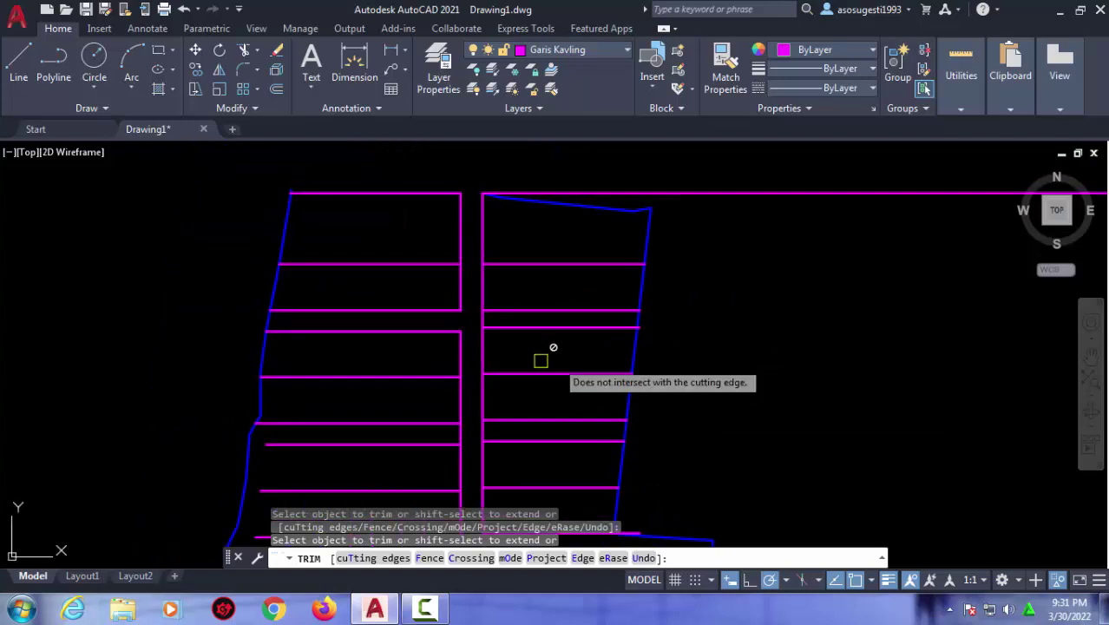
scroll(543, 361, up, 5)
scroll(529, 247, down, 4)
scroll(532, 344, up, 2)
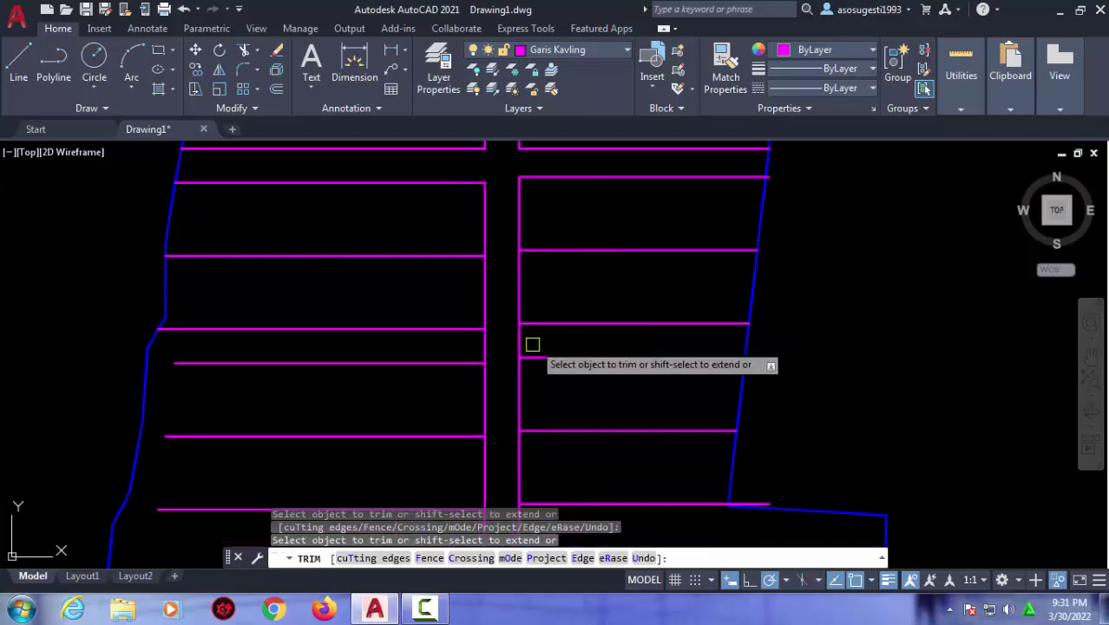
scroll(481, 343, down, 1)
scroll(525, 366, down, 1)
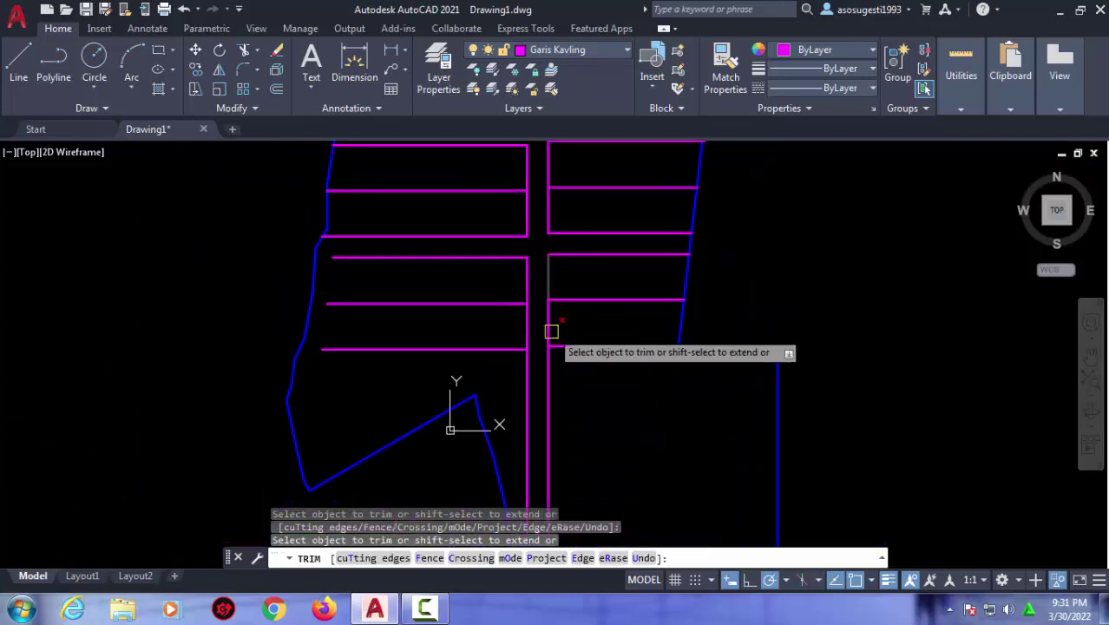
key(Escape)
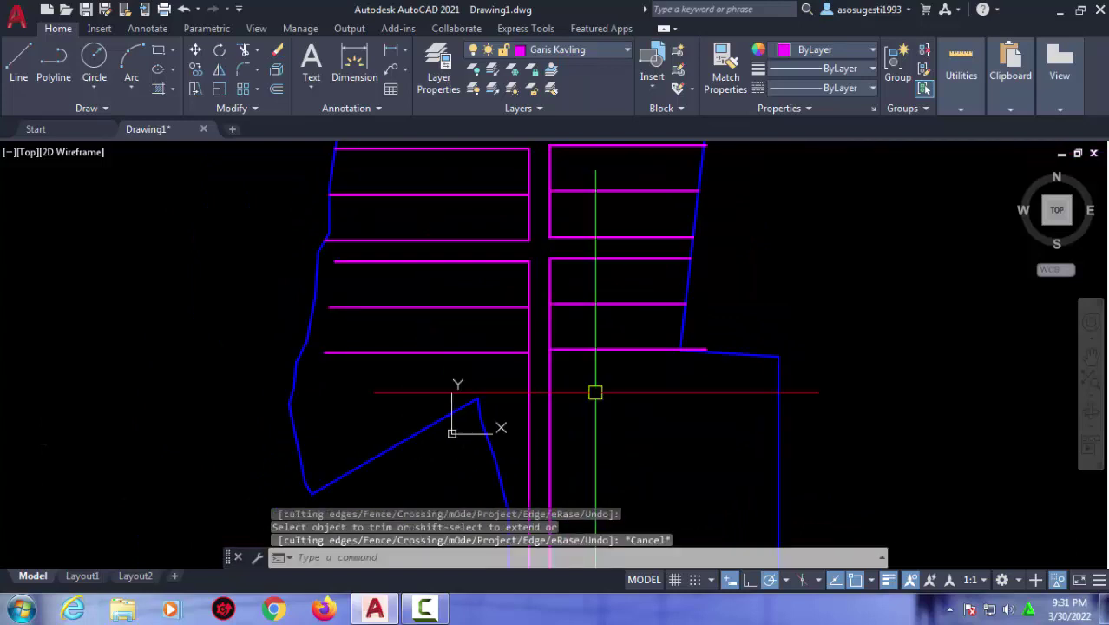
text(o)
Offset the right-block and lower-left lot lines 6 units, then frame the top blocks.
key(Return)
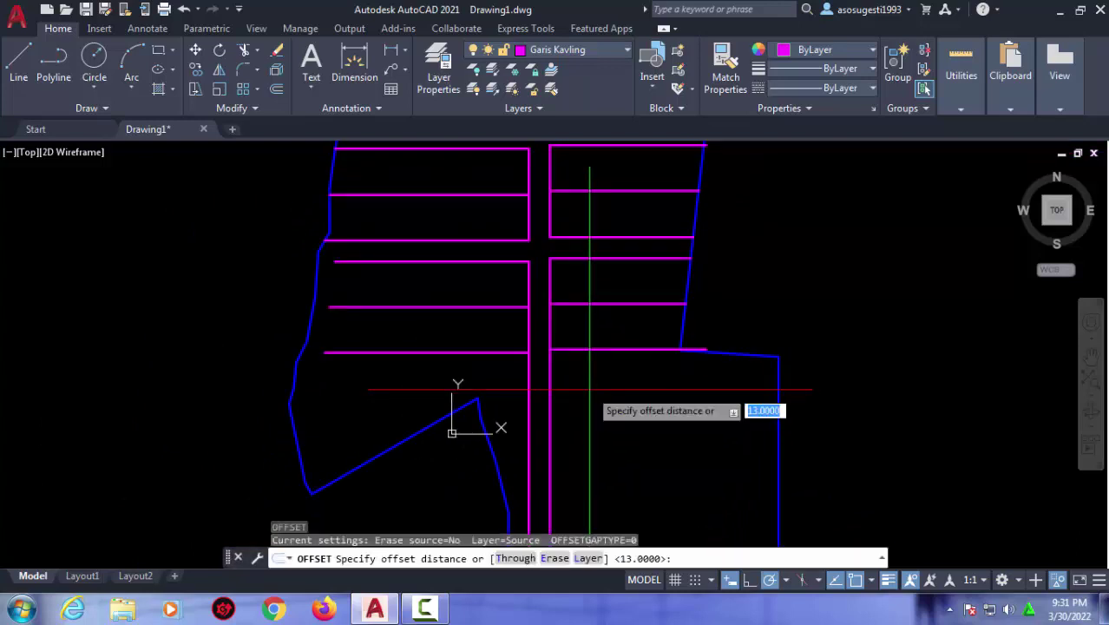
text(6)
key(Return)
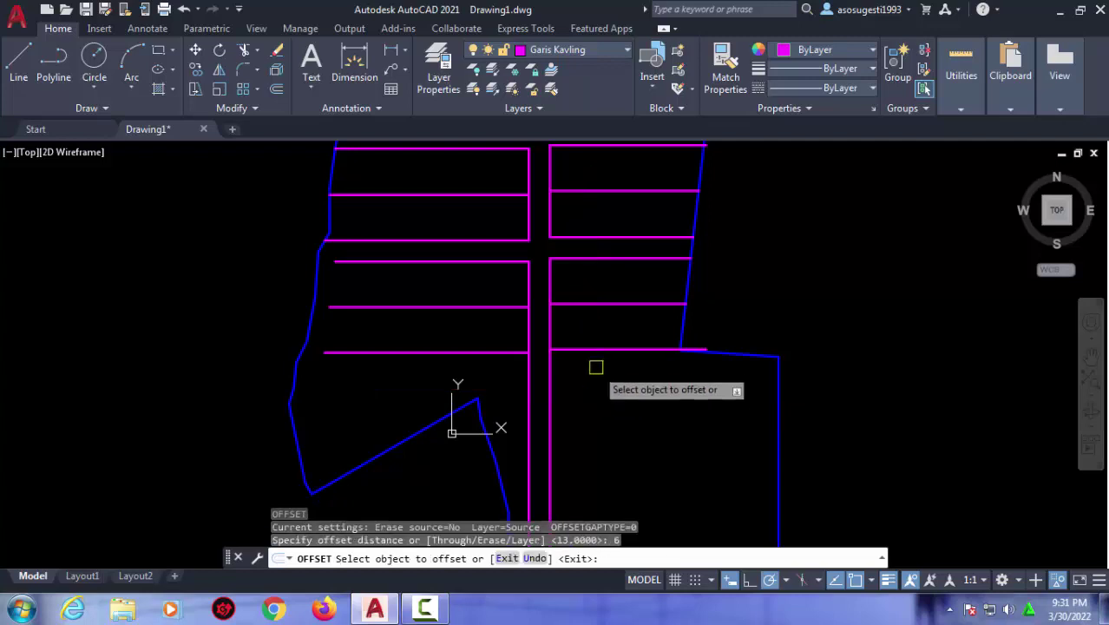
click(624, 350)
click(599, 386)
click(446, 349)
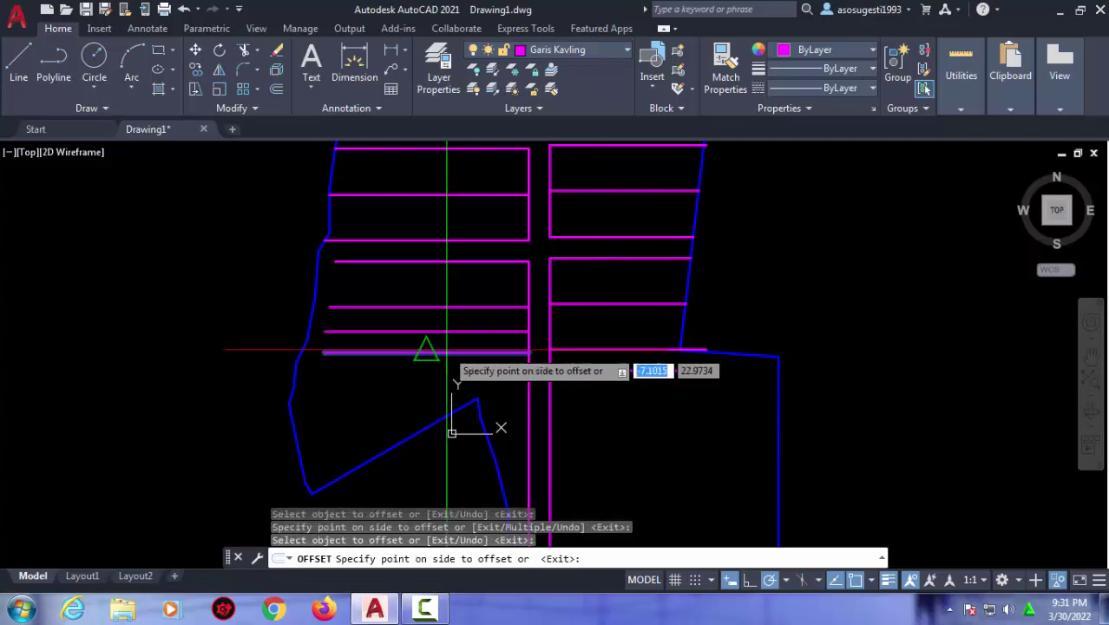
click(382, 389)
scroll(520, 364, down, 2)
middle_drag(586, 279, 548, 325)
scroll(547, 281, up, 4)
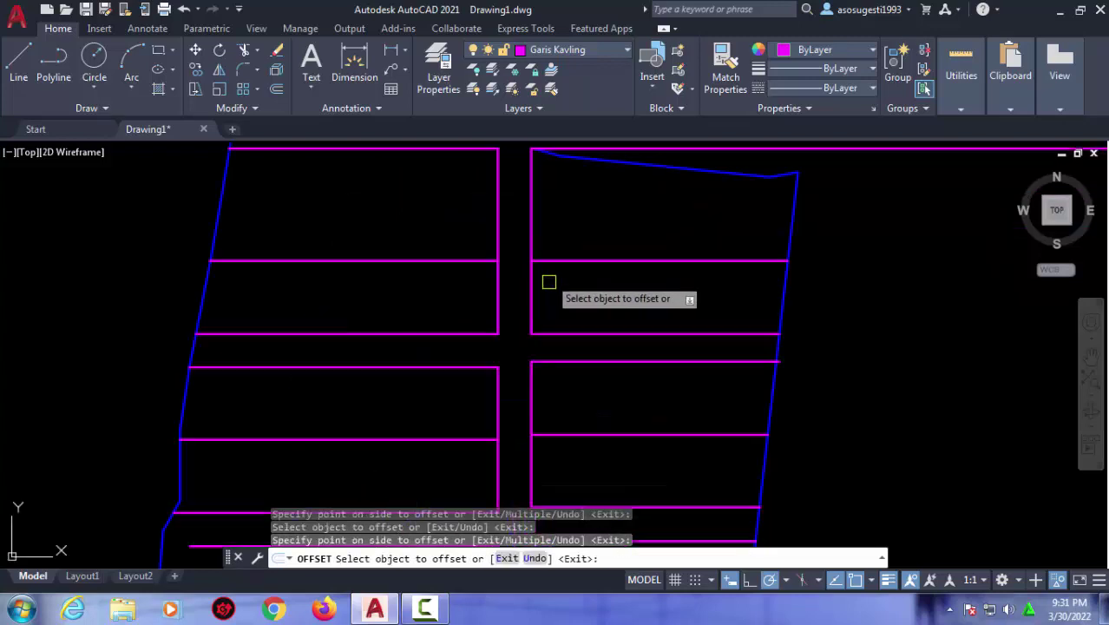
middle_drag(640, 183, 616, 223)
key(Escape)
Erase the long top horizontal line with E.
click(714, 190)
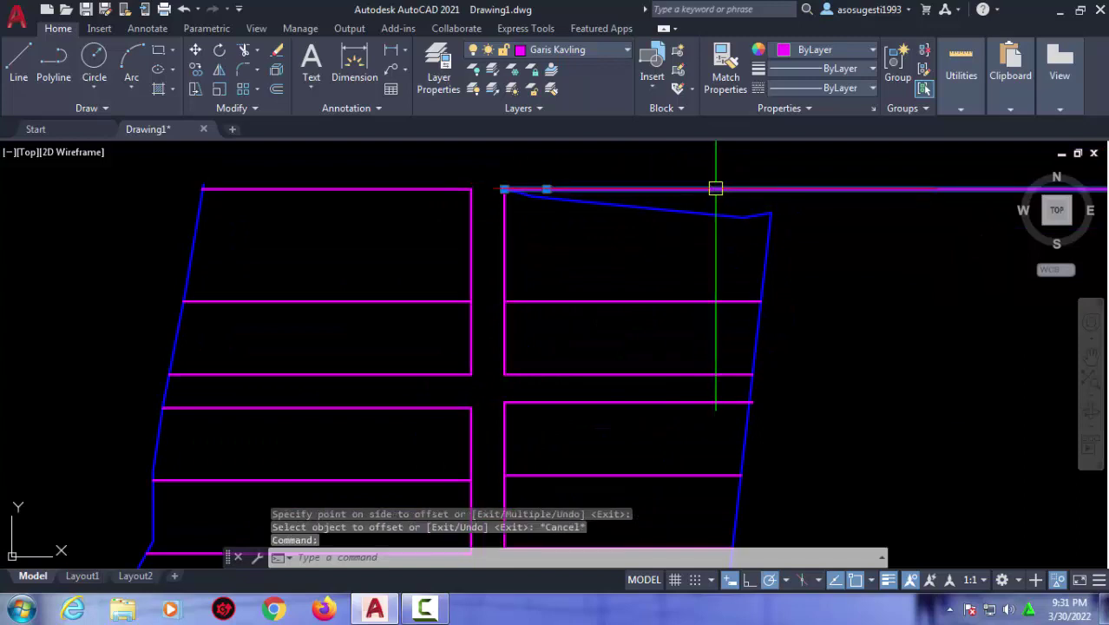
text(E)
key(Return)
scroll(798, 252, down, 2)
scroll(543, 318, up, 2)
middle_drag(543, 318, 567, 331)
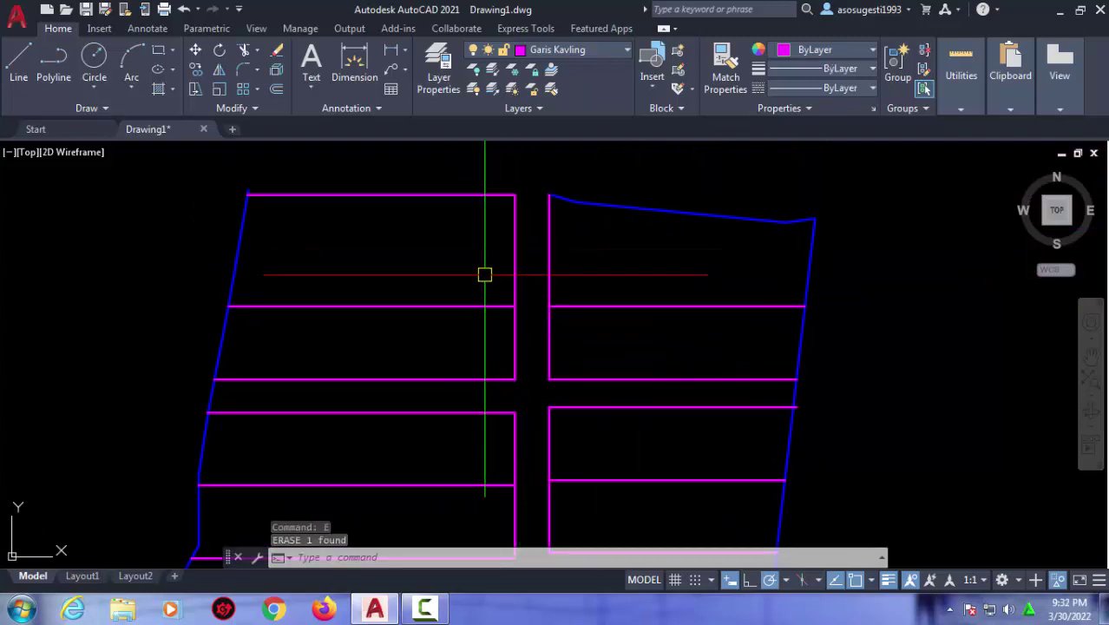
Offset the vertical road-edge line 5 units to the left.
text(o)
key(Return)
text(5)
key(Return)
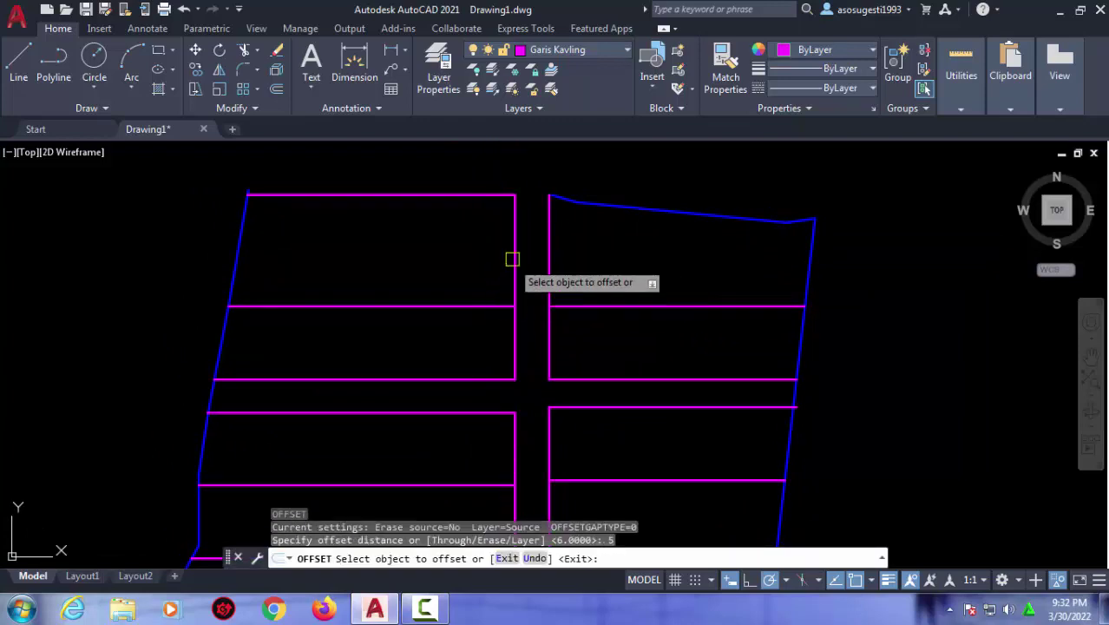
click(516, 257)
click(480, 258)
key(Escape)
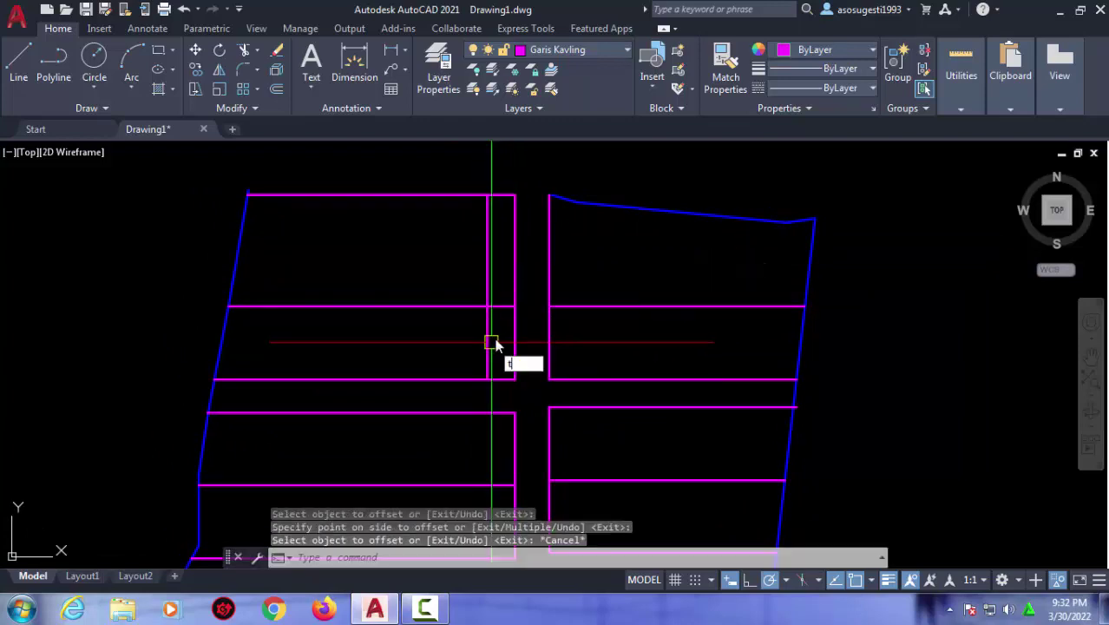
Start trimming with all lines as cutting edges, then cancel it.
text(r)
key(Return)
key(Return)
key(Return)
key(Escape)
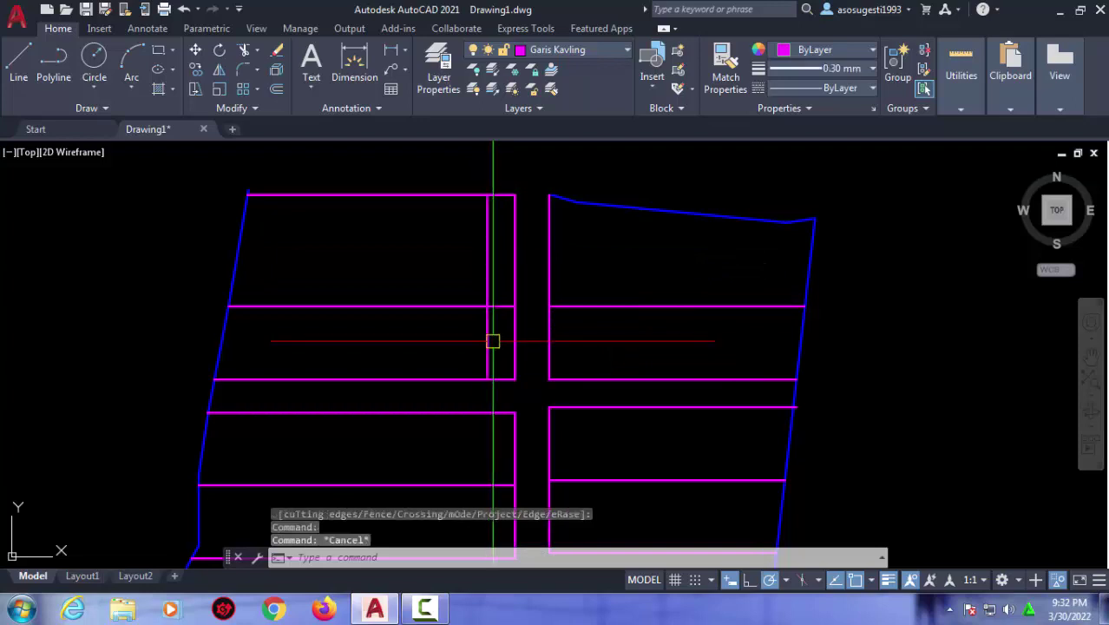
key(Return)
key(Return)
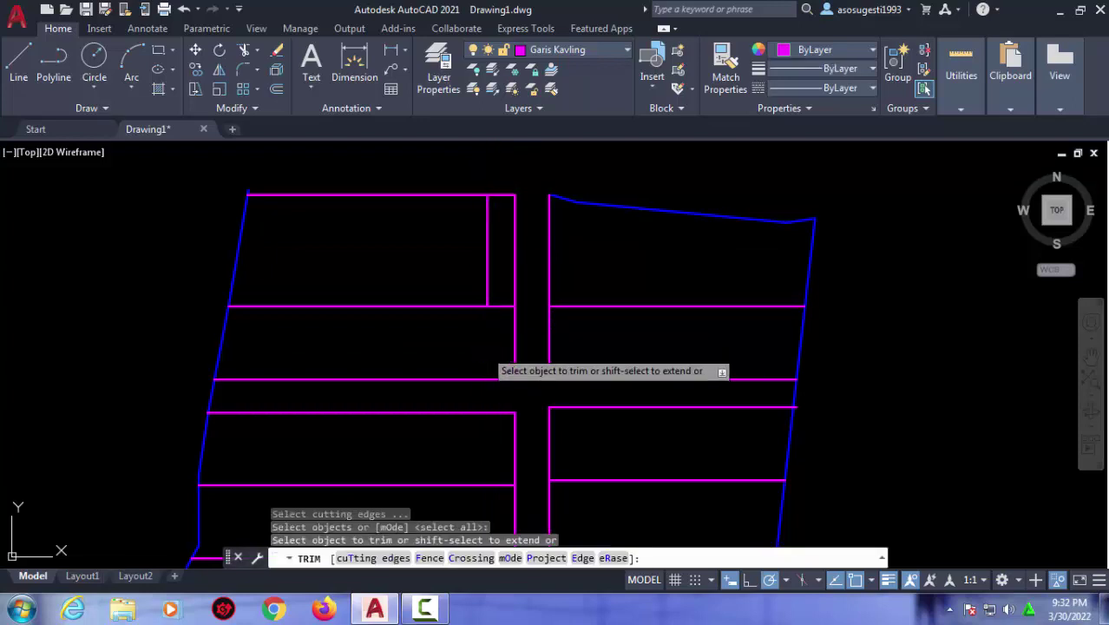
key(Escape)
Add successive vertical lot lines 5 units apart leftward across the top-left block.
key(Return)
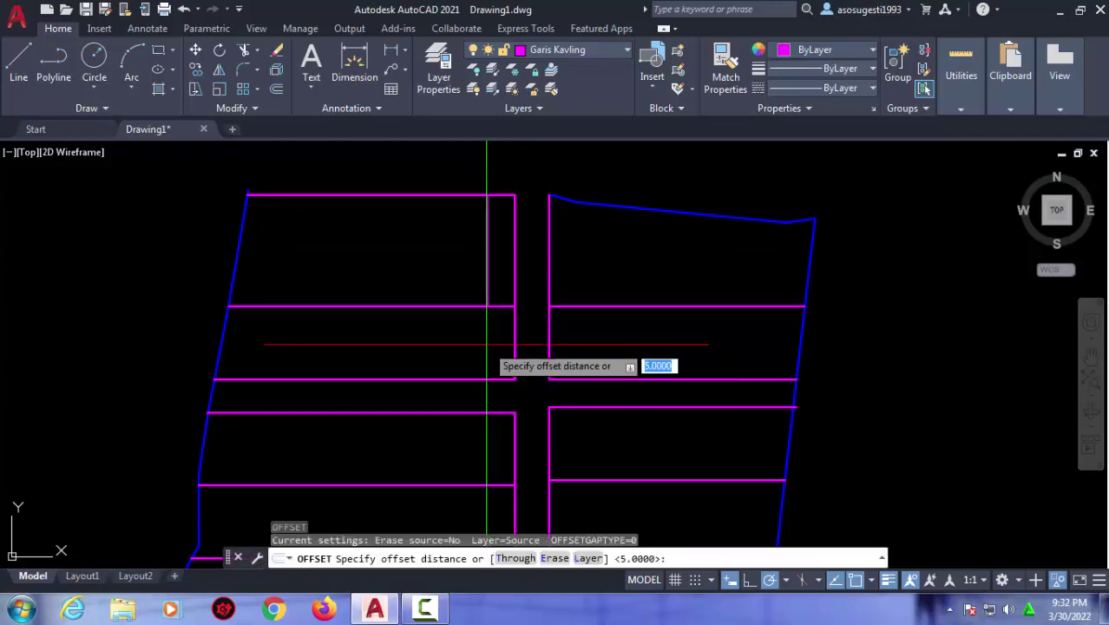
text(5)
key(Return)
click(488, 271)
click(432, 273)
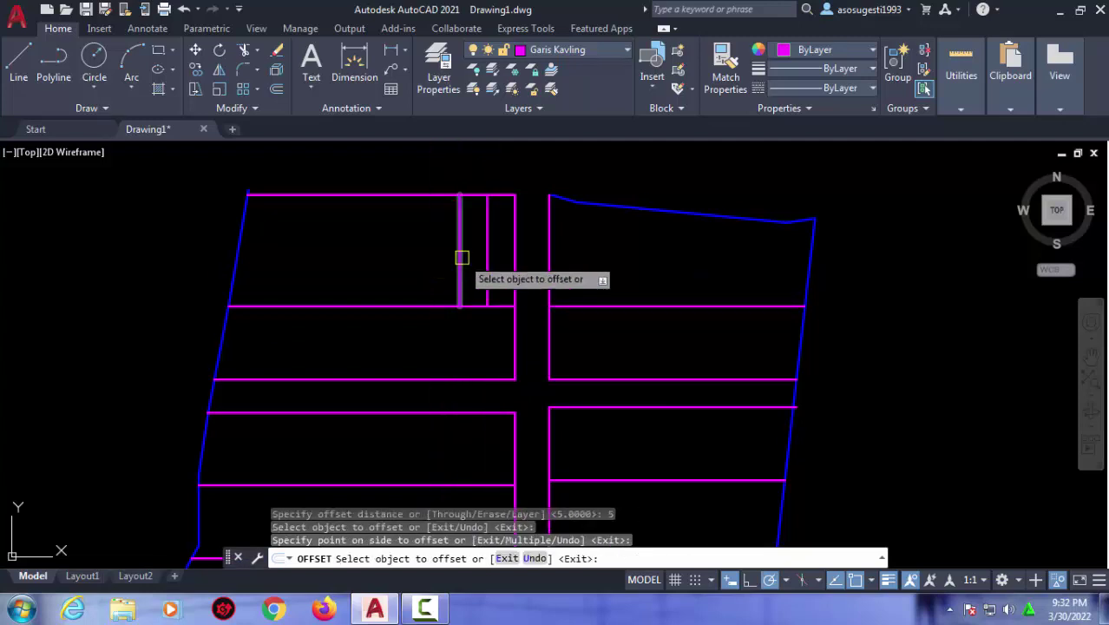
click(462, 257)
click(396, 277)
click(431, 261)
click(411, 262)
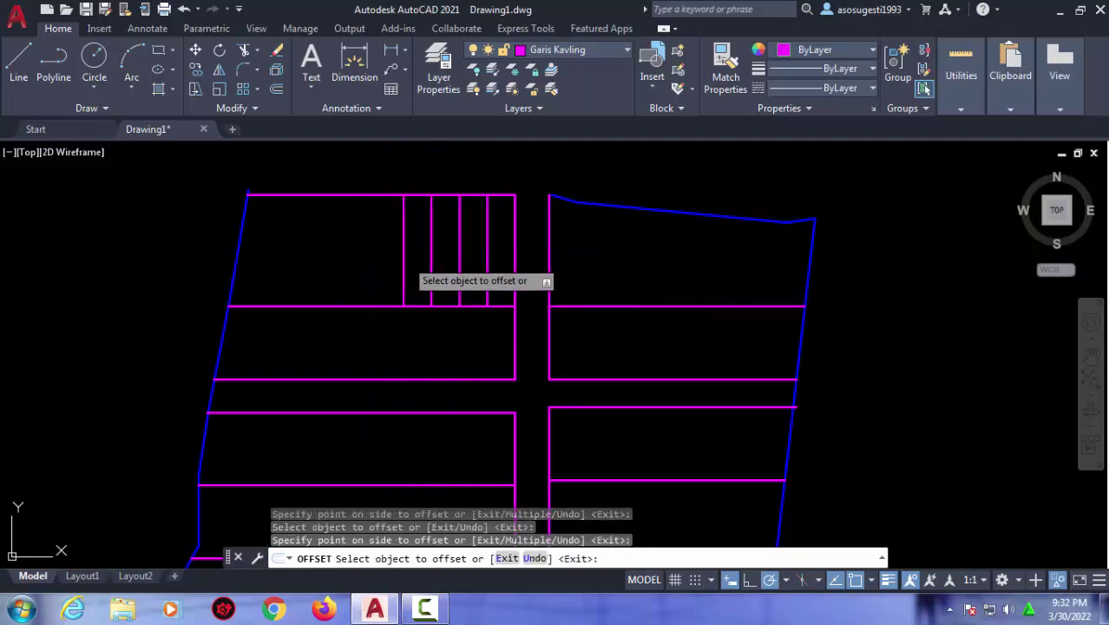
click(403, 256)
click(386, 257)
Continue the 5-unit vertical lot lines left up to the boundary.
click(374, 249)
click(354, 263)
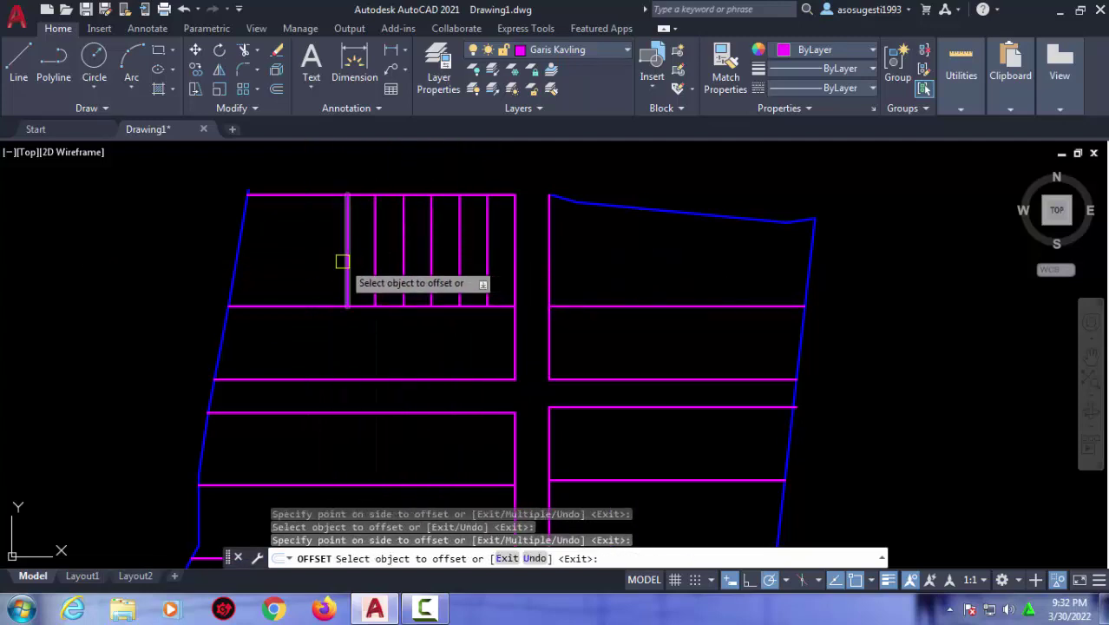
click(345, 262)
click(295, 273)
click(321, 266)
click(294, 272)
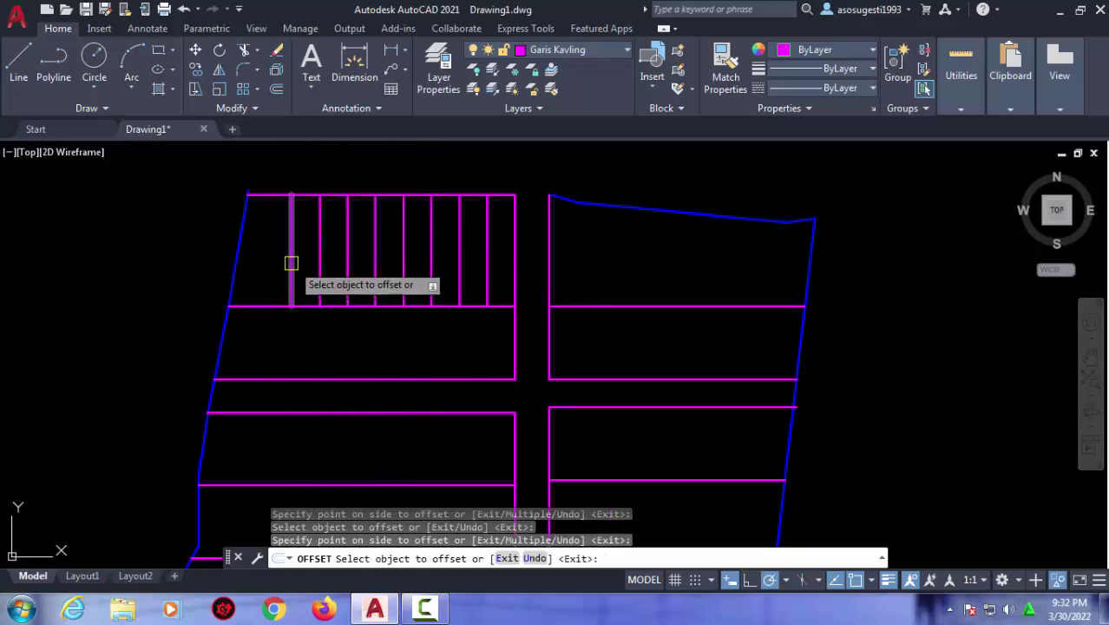
click(292, 262)
click(264, 260)
key(Return)
text(o)
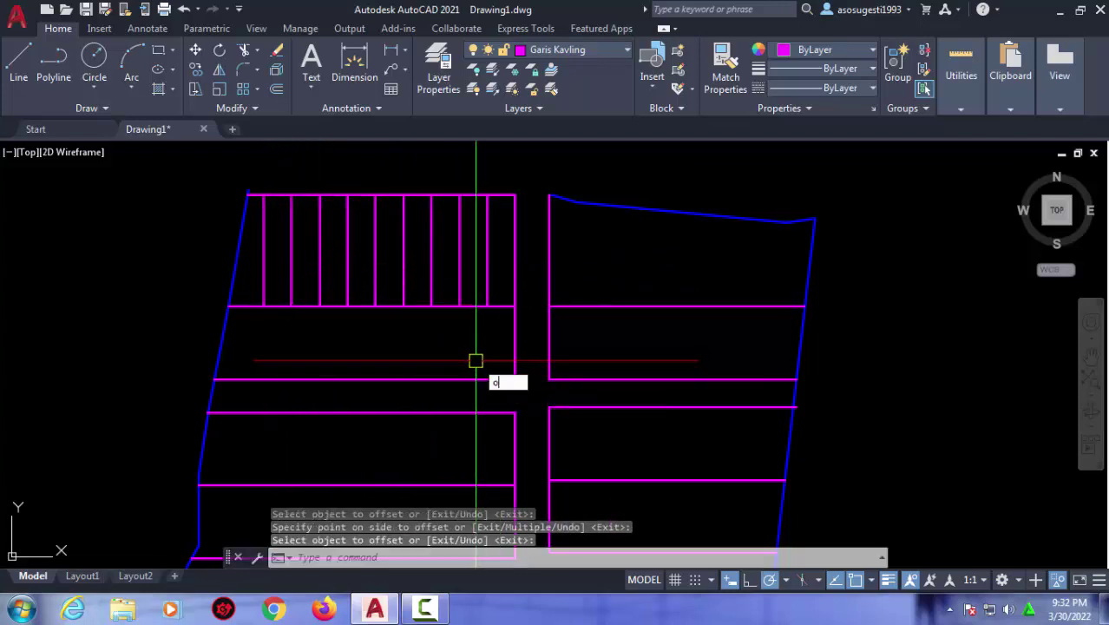
key(Return)
text(6)
key(Return)
Offset the vertical line 6 units left into the second row.
click(515, 347)
click(438, 354)
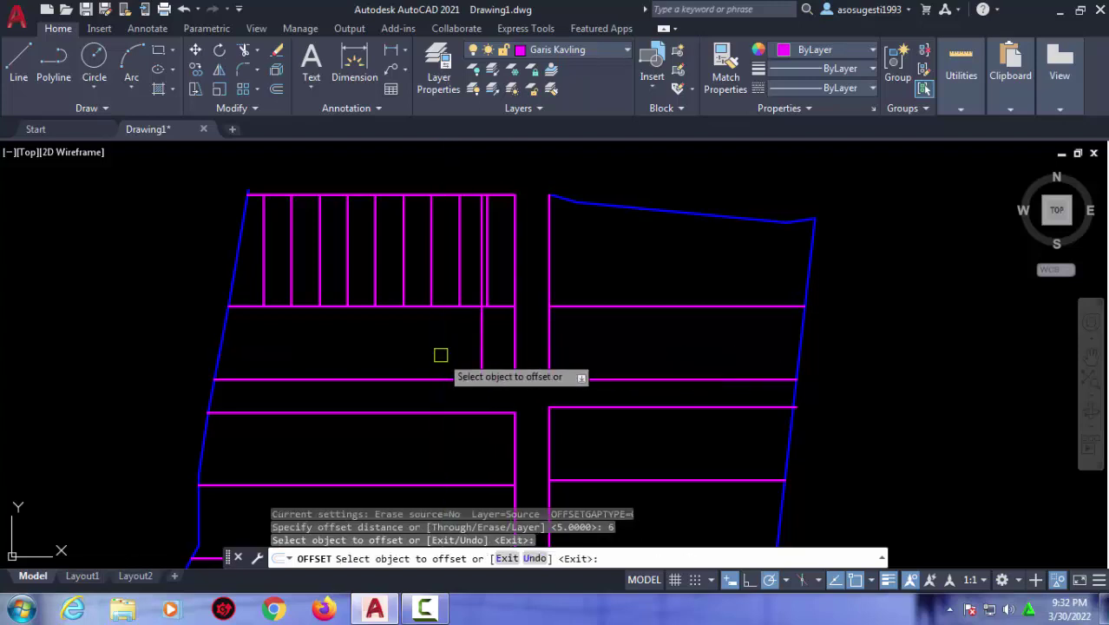
key(Escape)
key(Return)
key(Return)
scroll(475, 280, up, 5)
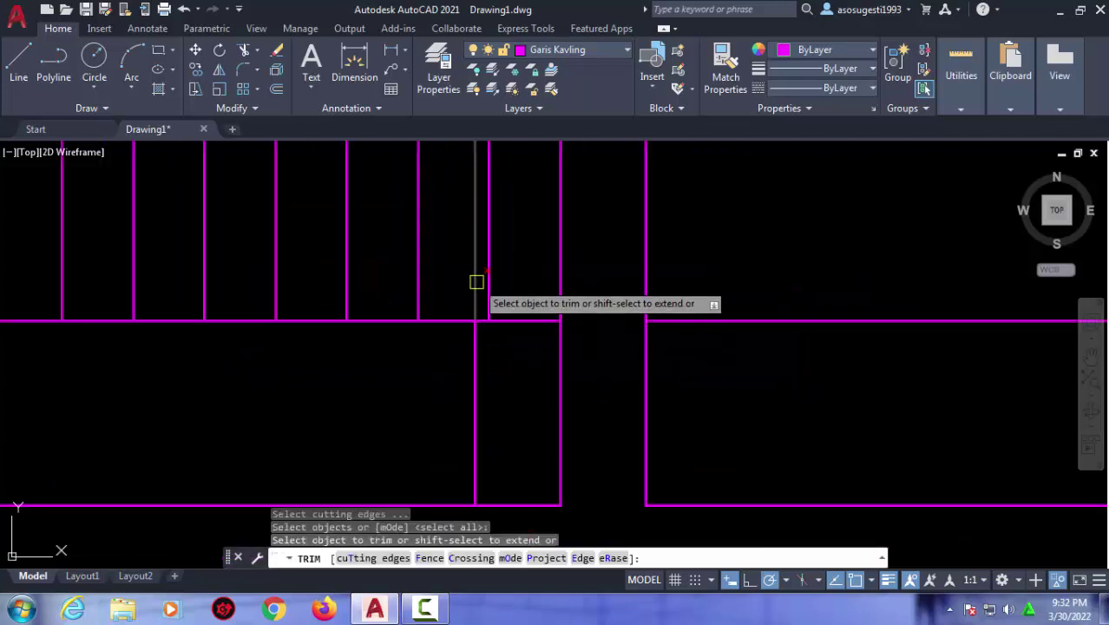
scroll(502, 327, down, 3)
click(502, 327)
key(Escape)
Copy the new lot line as a 7-item array leftward along the second row.
click(480, 390)
click(407, 389)
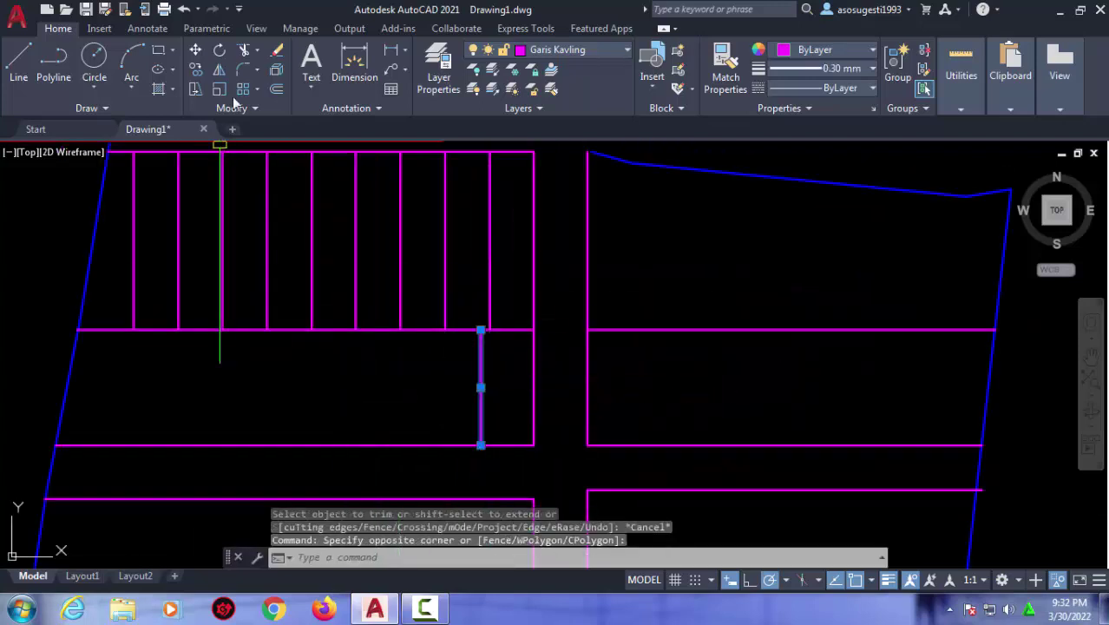
text(co)
key(Return)
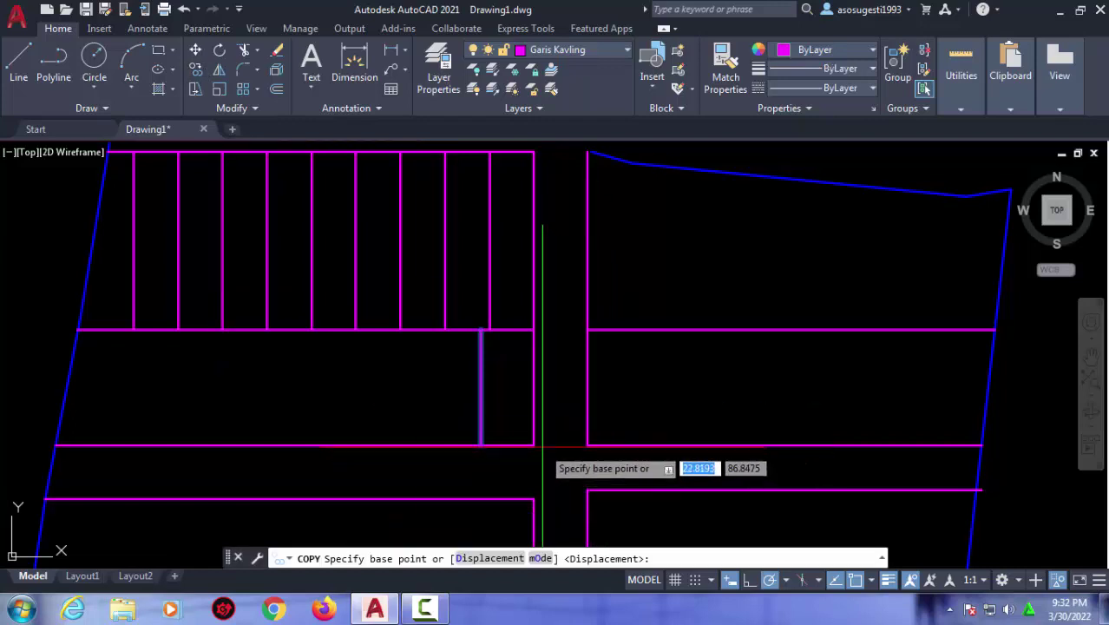
click(533, 444)
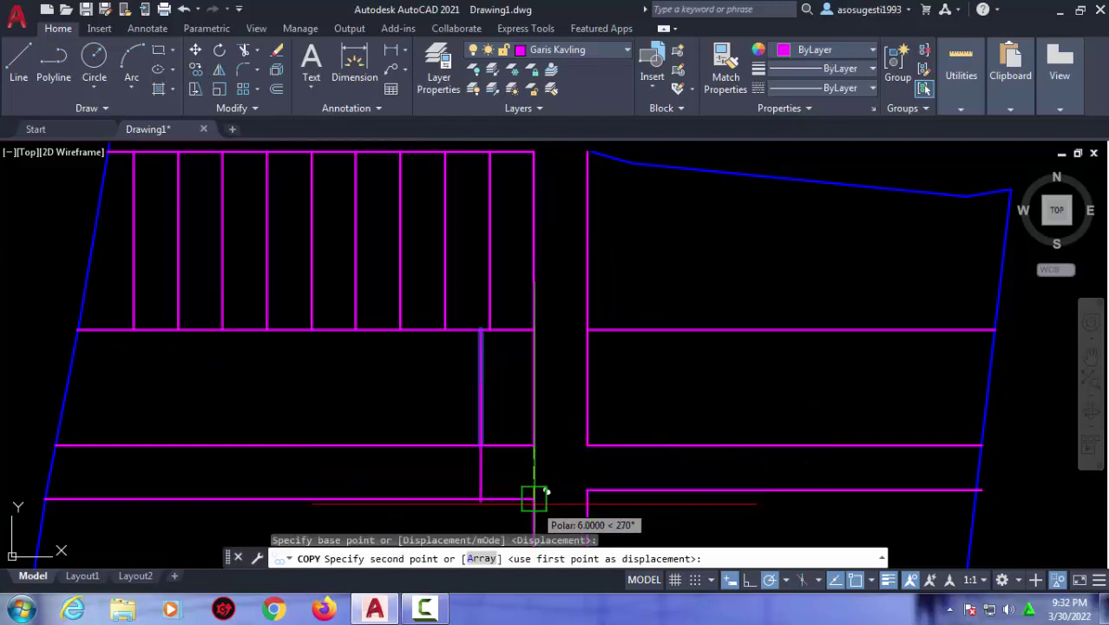
click(483, 559)
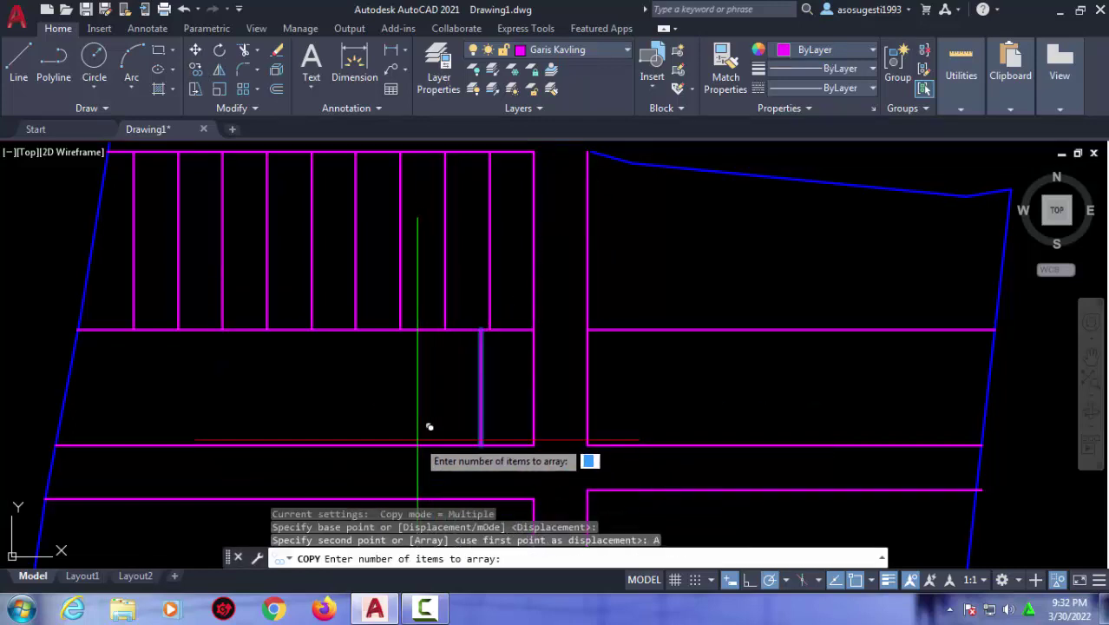
text(7)
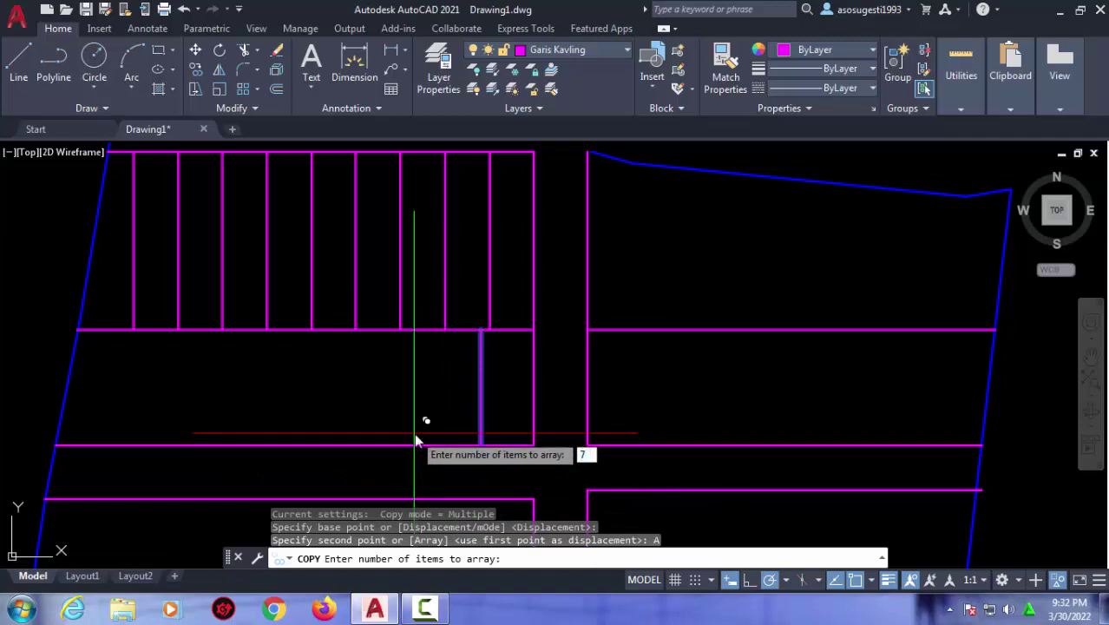
key(Return)
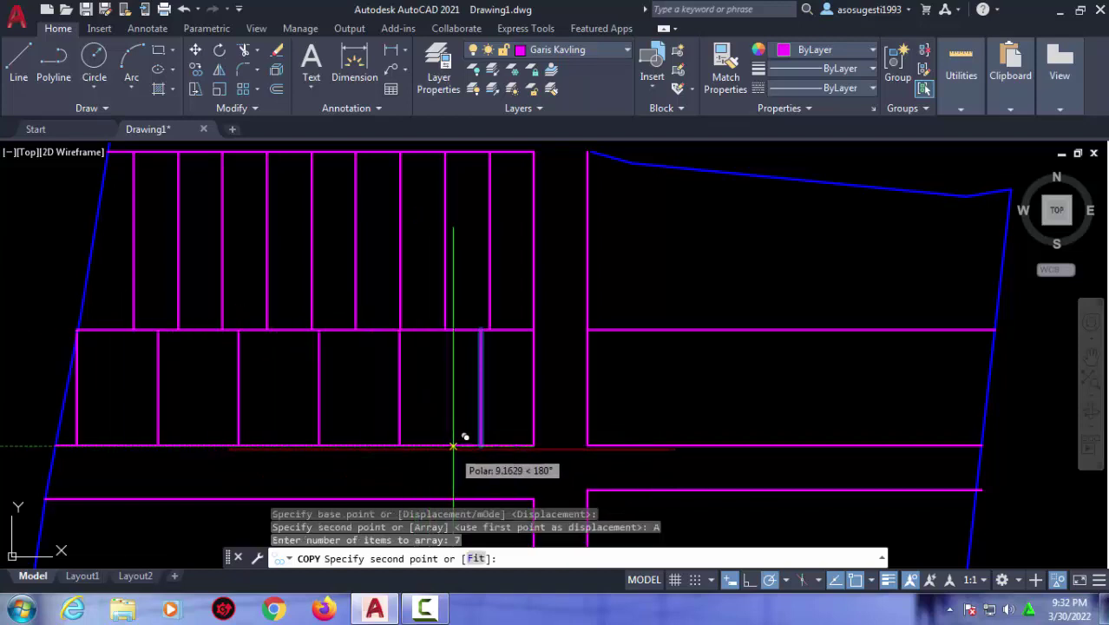
click(490, 433)
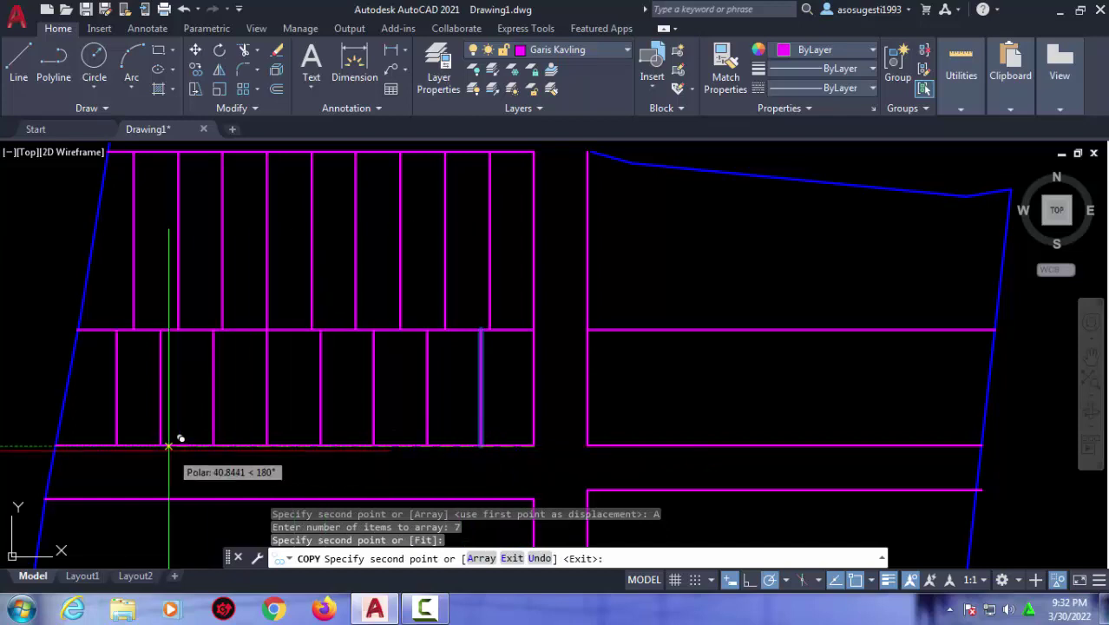
key(Return)
Copy the row's eight lot lines down into the next row.
scroll(429, 264, down, 2)
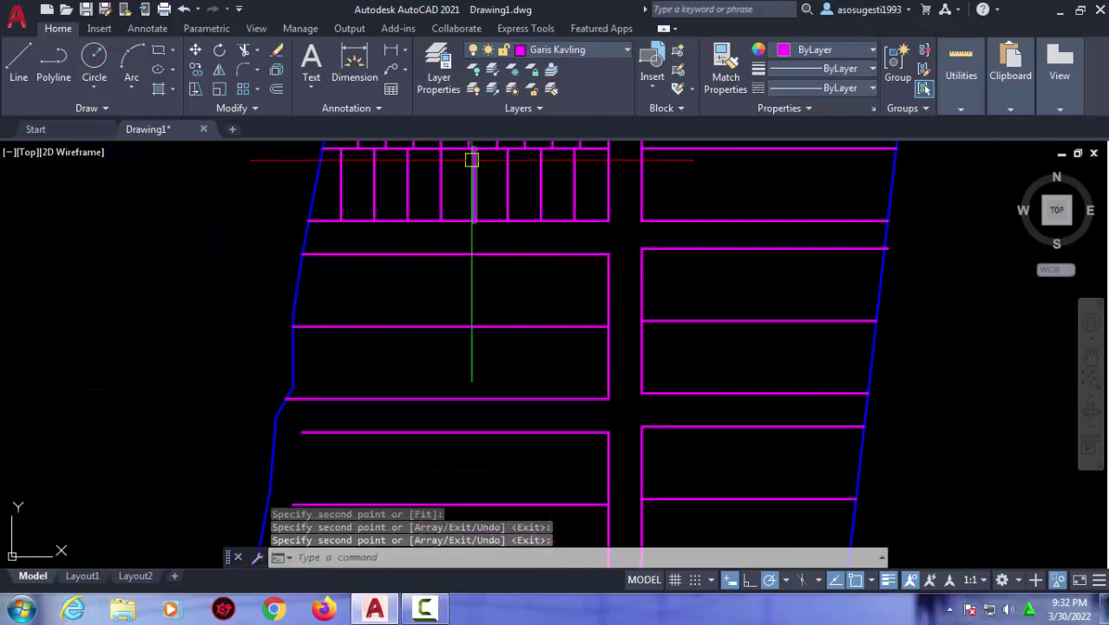
scroll(592, 238, up, 1)
click(591, 238)
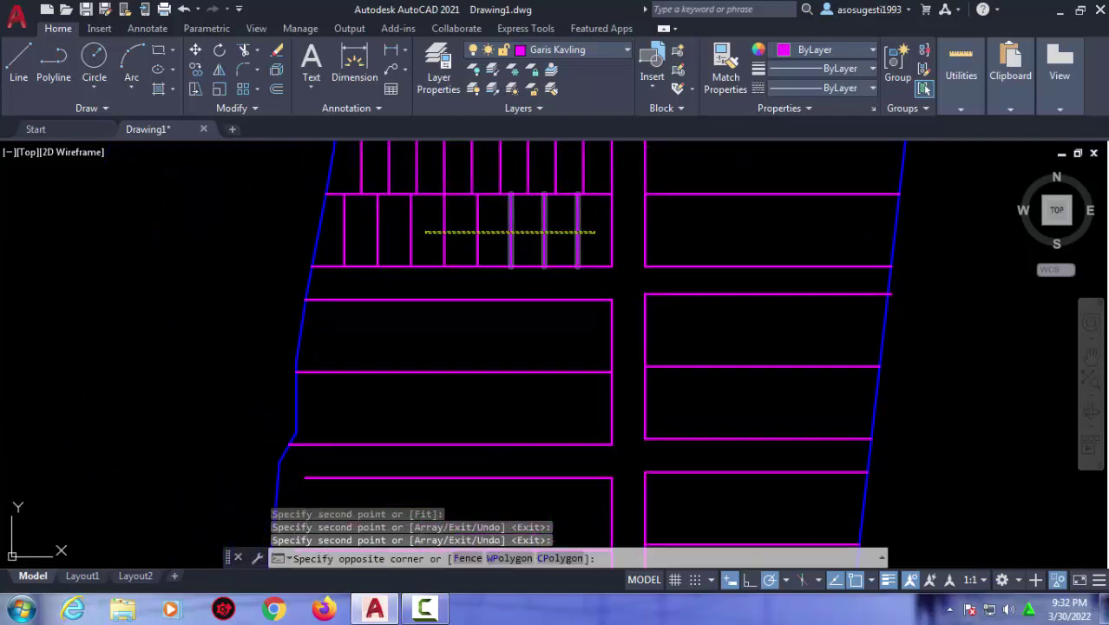
click(344, 244)
key(Return)
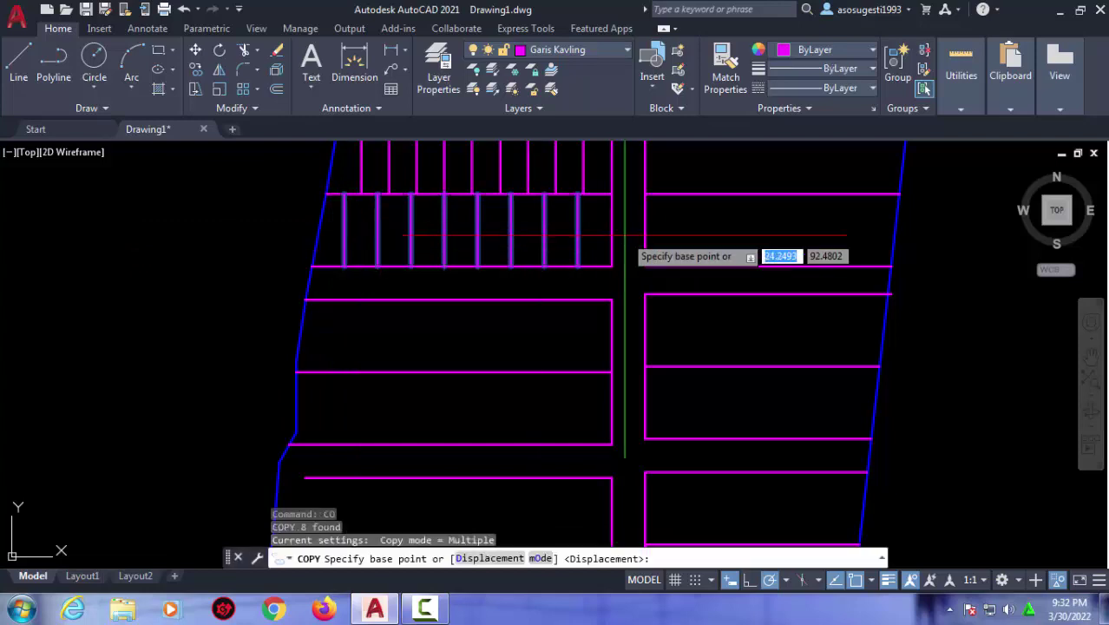
click(612, 193)
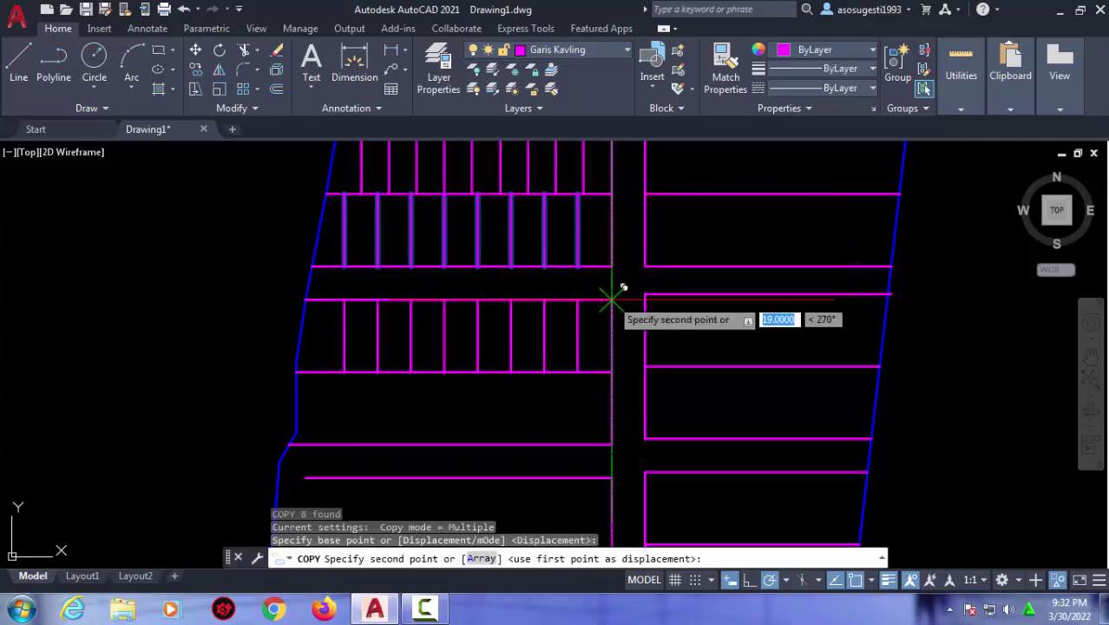
click(612, 300)
key(Escape)
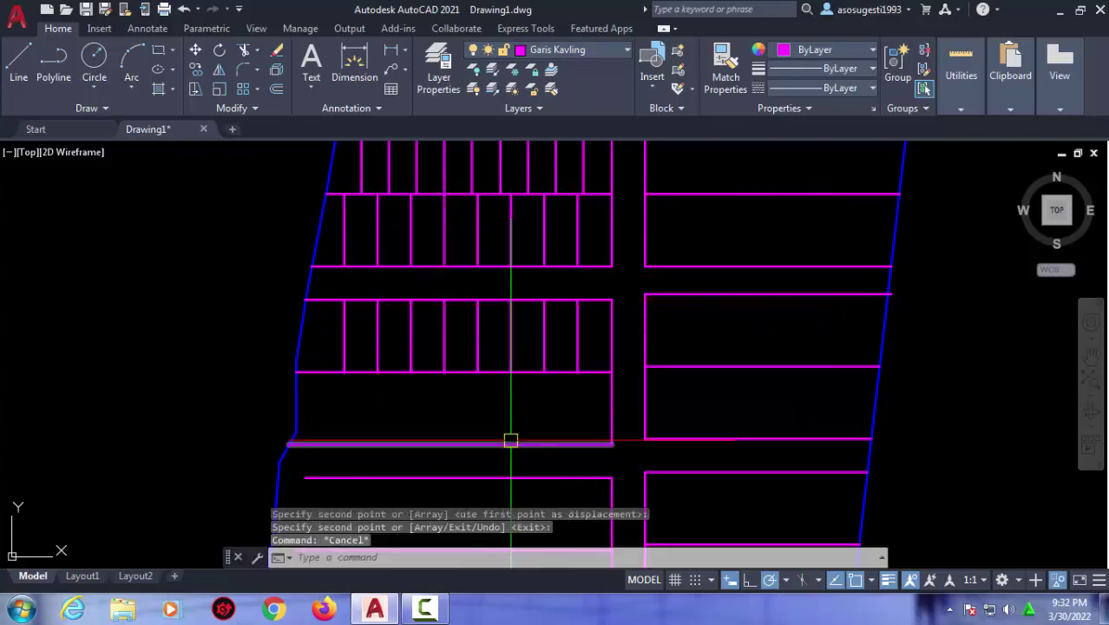
Extend the copied lot lines down through the row below.
text(ex)
key(Return)
click(509, 445)
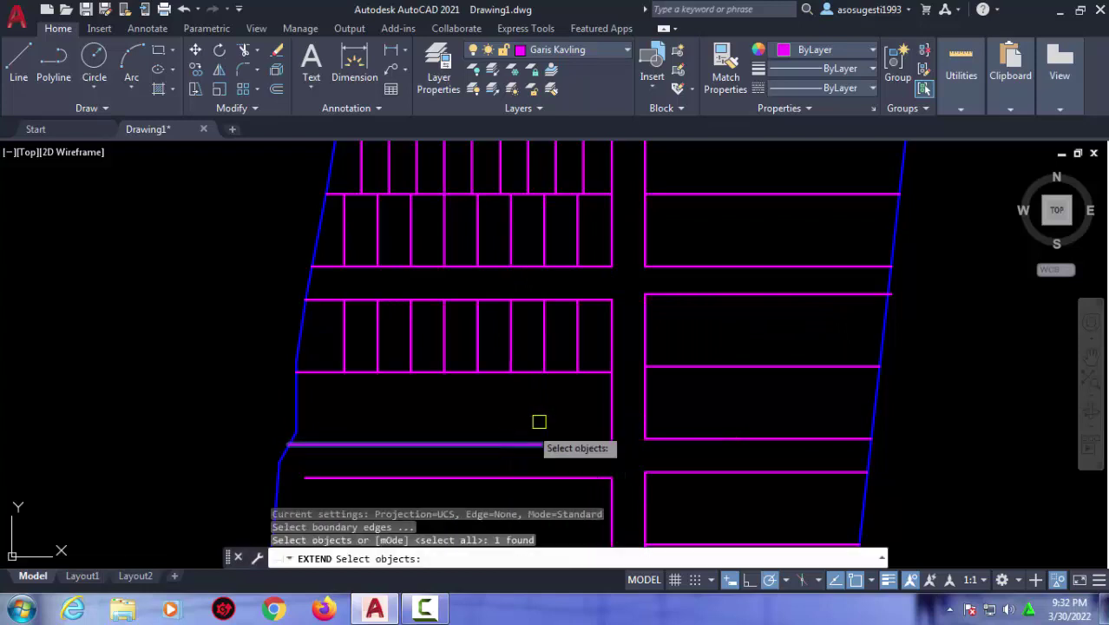
key(Return)
key(Escape)
text(ex)
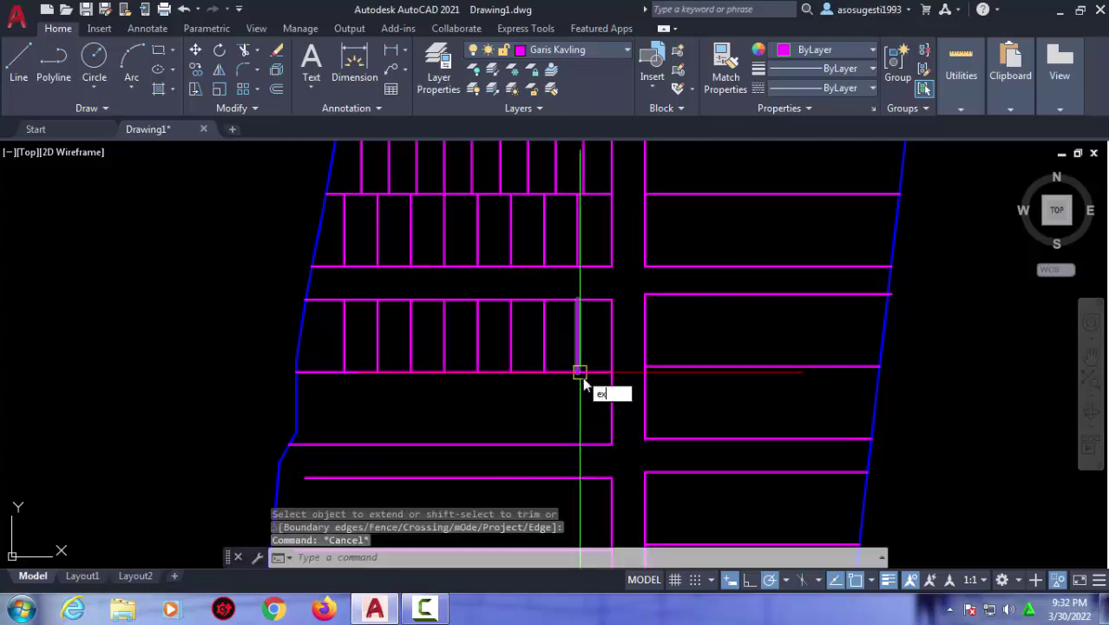
key(Return)
Trim the lot line ends along the row edge and select the eight two-row lot lines.
key(Return)
click(599, 354)
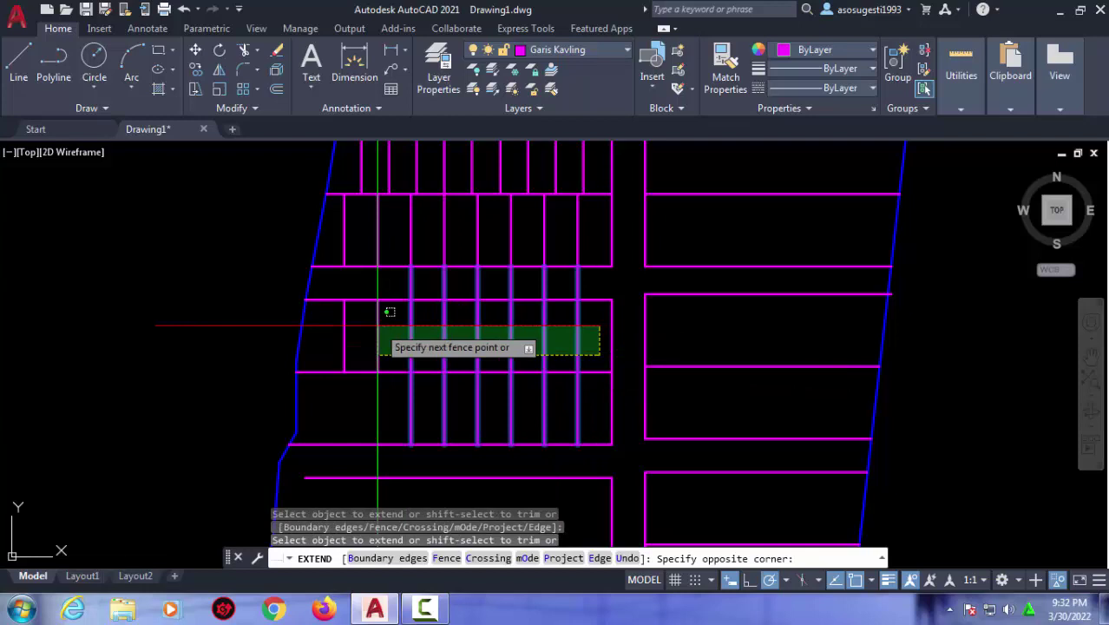
click(335, 312)
key(Escape)
text(tr)
key(Return)
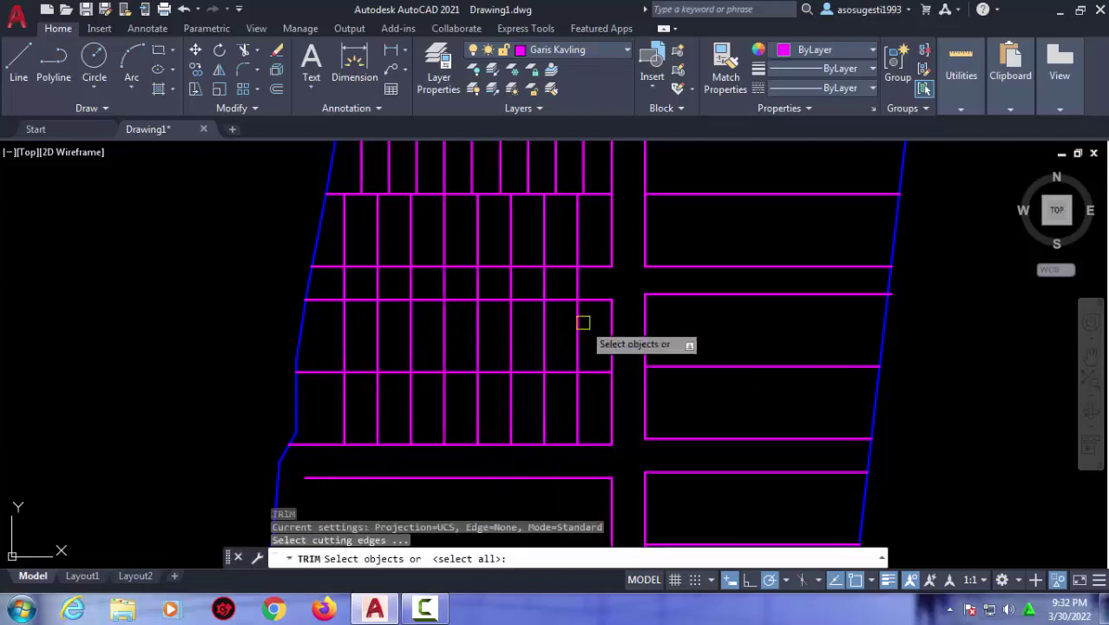
key(Return)
click(602, 299)
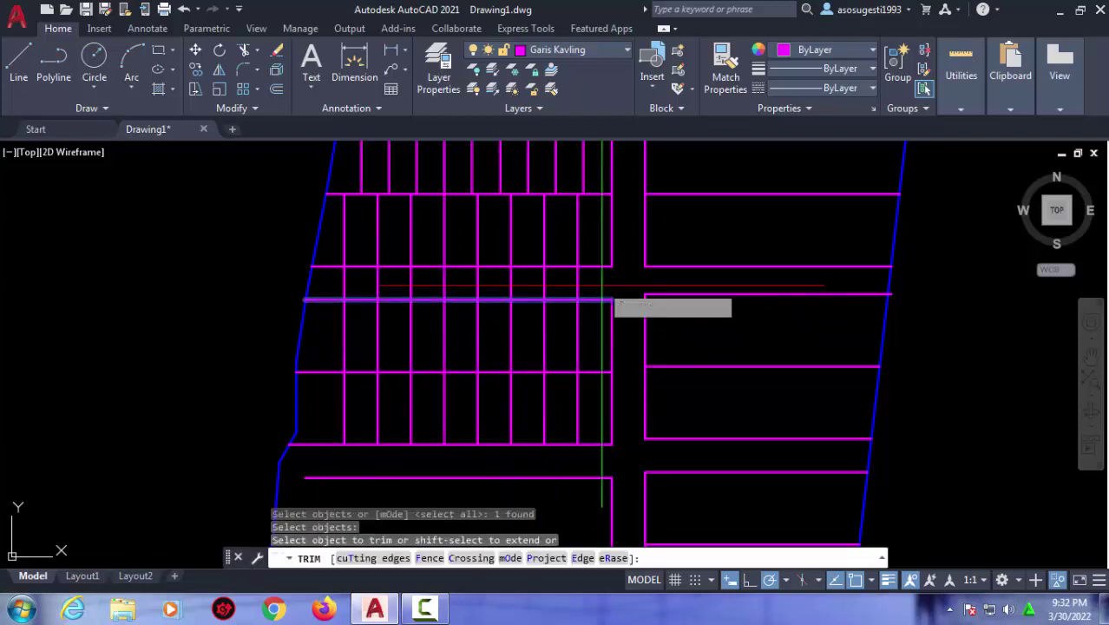
click(344, 293)
key(Escape)
click(595, 397)
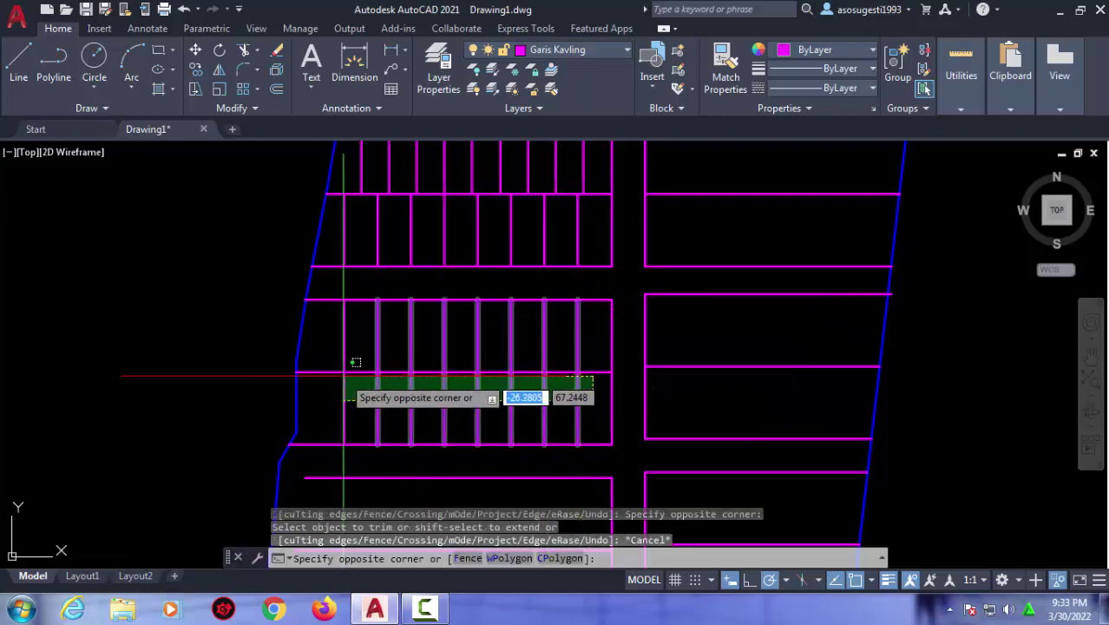
click(357, 388)
scroll(358, 387, down, 2)
middle_drag(358, 388, 404, 337)
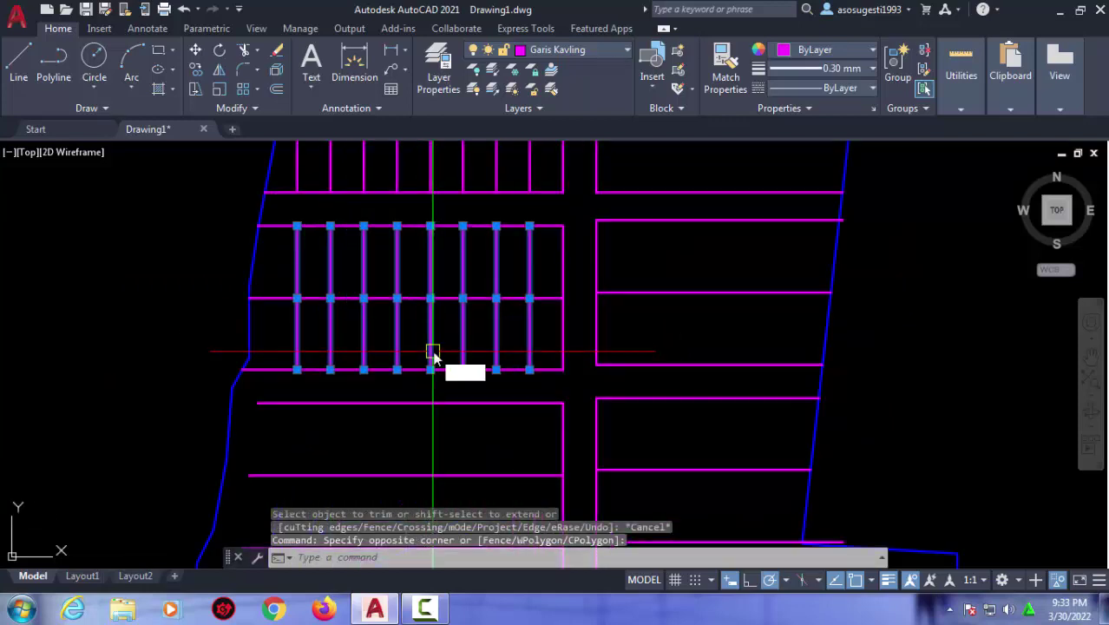
text(co)
Copy the selected lot lines from the block corner down to the lower block's corner.
key(Return)
click(563, 225)
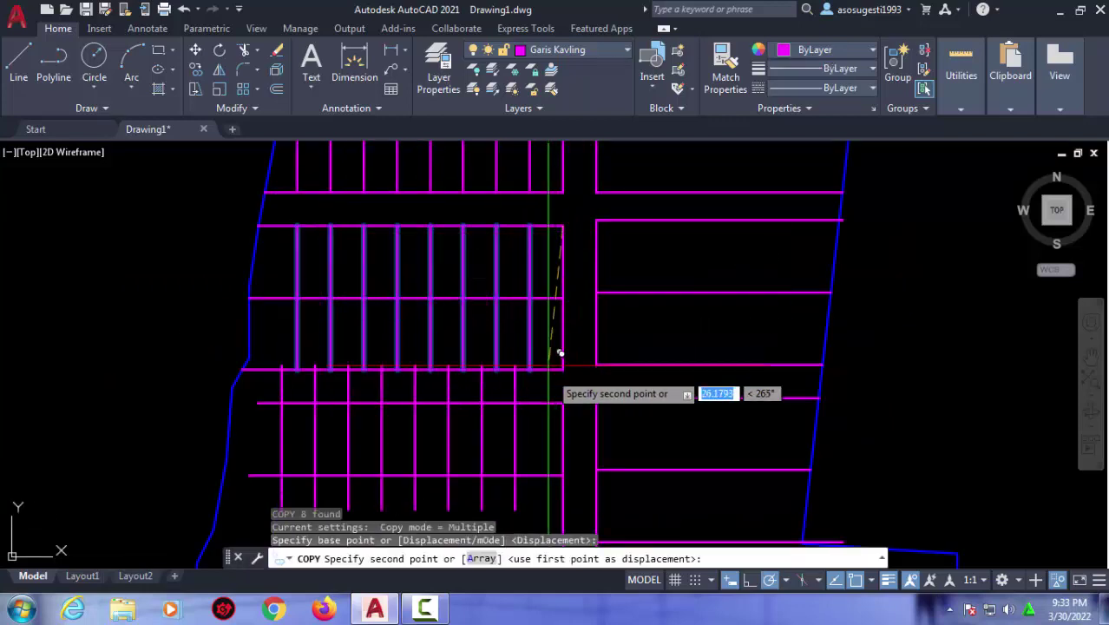
click(563, 401)
scroll(520, 394, down, 3)
scroll(495, 403, down, 2)
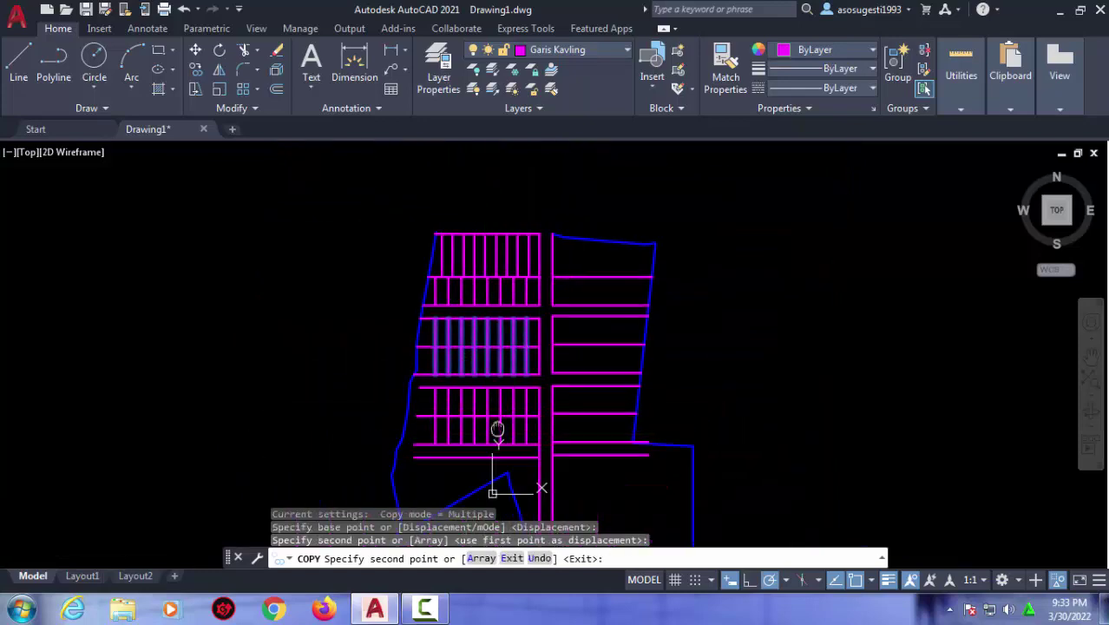
key(Return)
Start a second COPY command with co, then cancel it.
scroll(503, 416, up, 2)
scroll(495, 234, up, 2)
text(co)
key(Return)
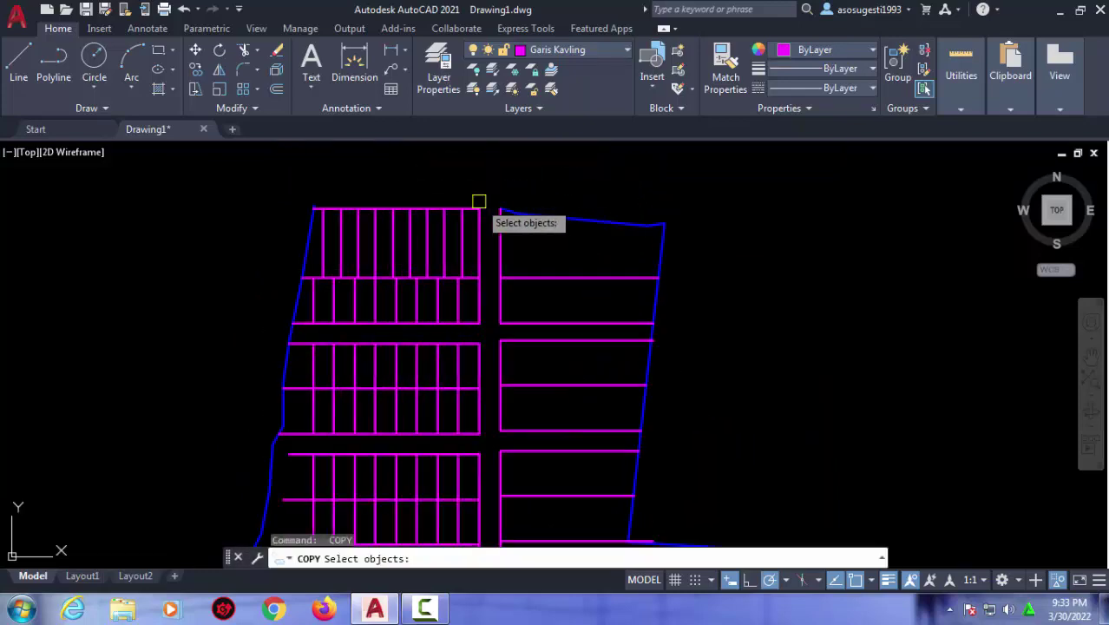
key(Escape)
Pan and zoom to review the whole site plan with the newly subdivided rows.
middle_drag(490, 395, 475, 202)
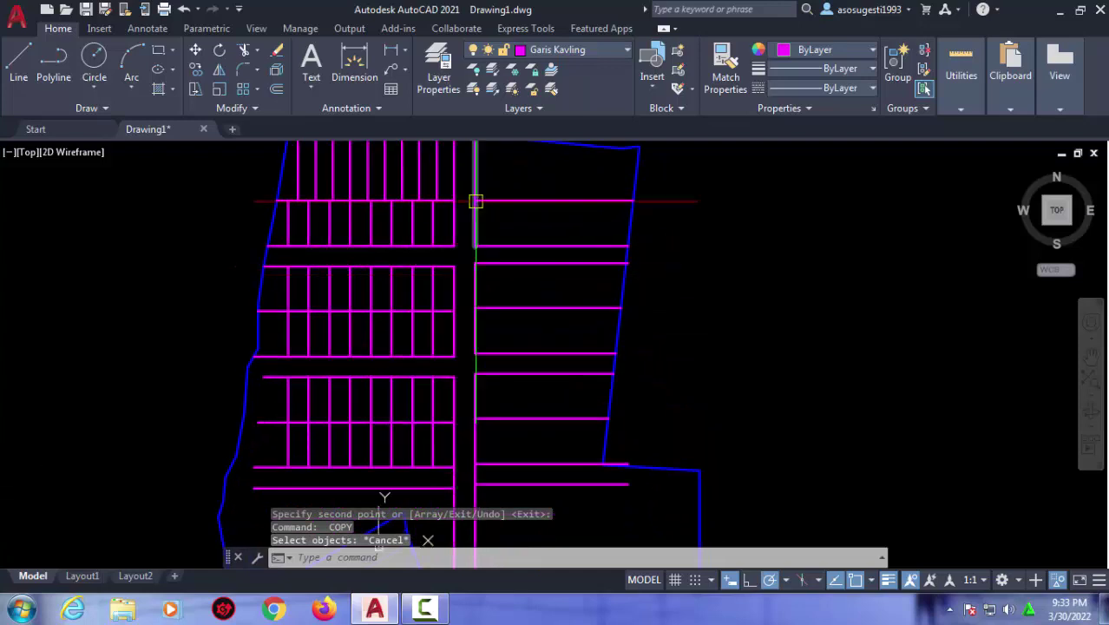
middle_drag(459, 365, 390, 409)
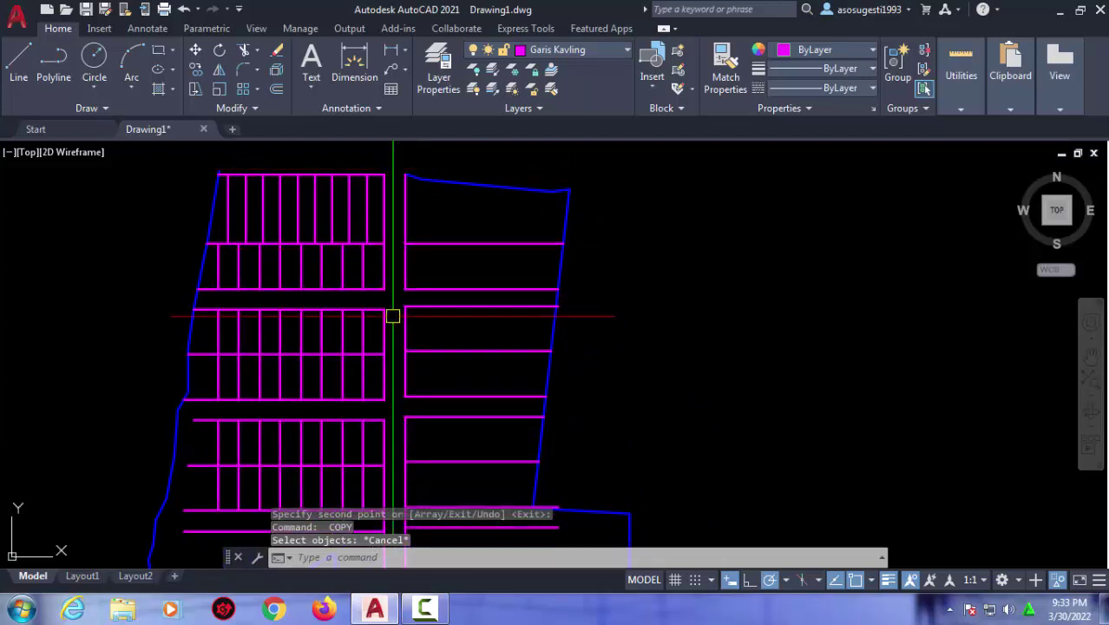
scroll(386, 347, up, 1)
scroll(383, 334, down, 1)
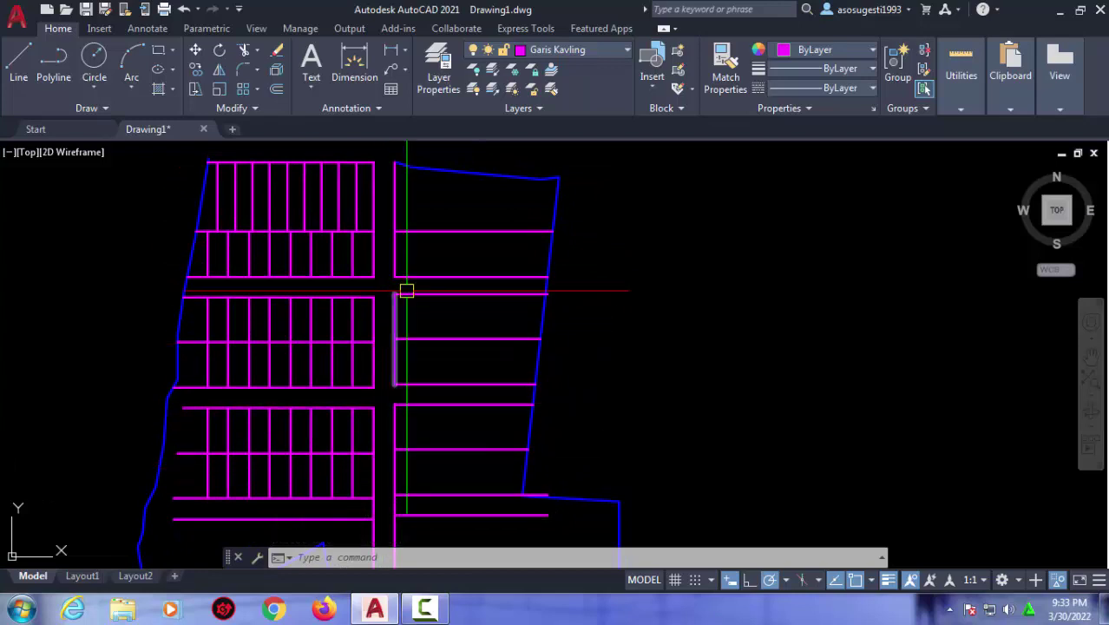
middle_drag(406, 289, 437, 287)
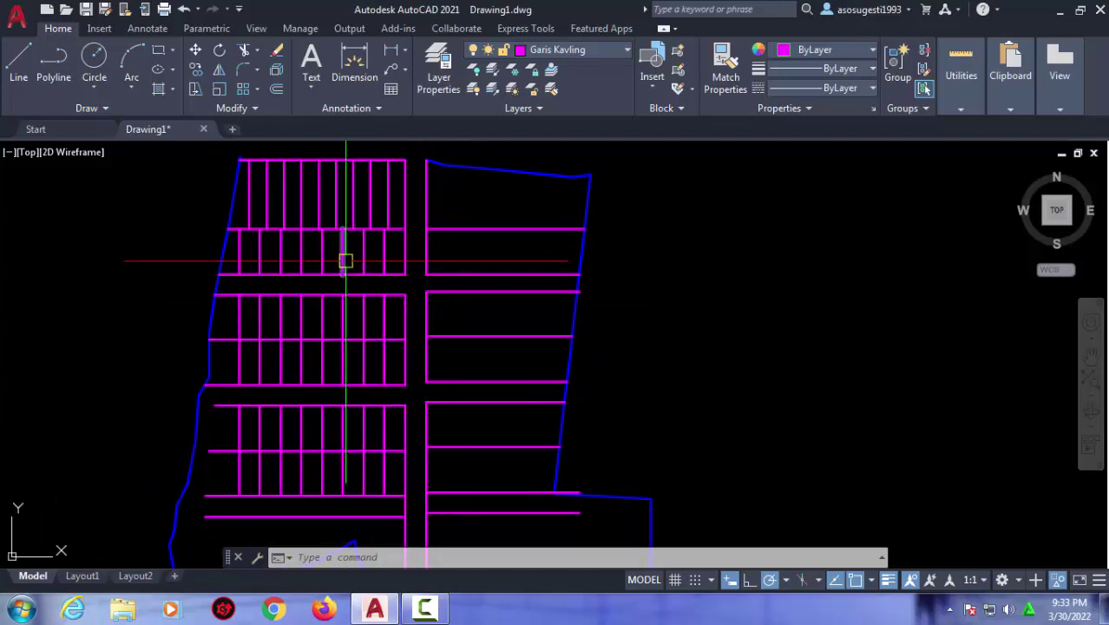
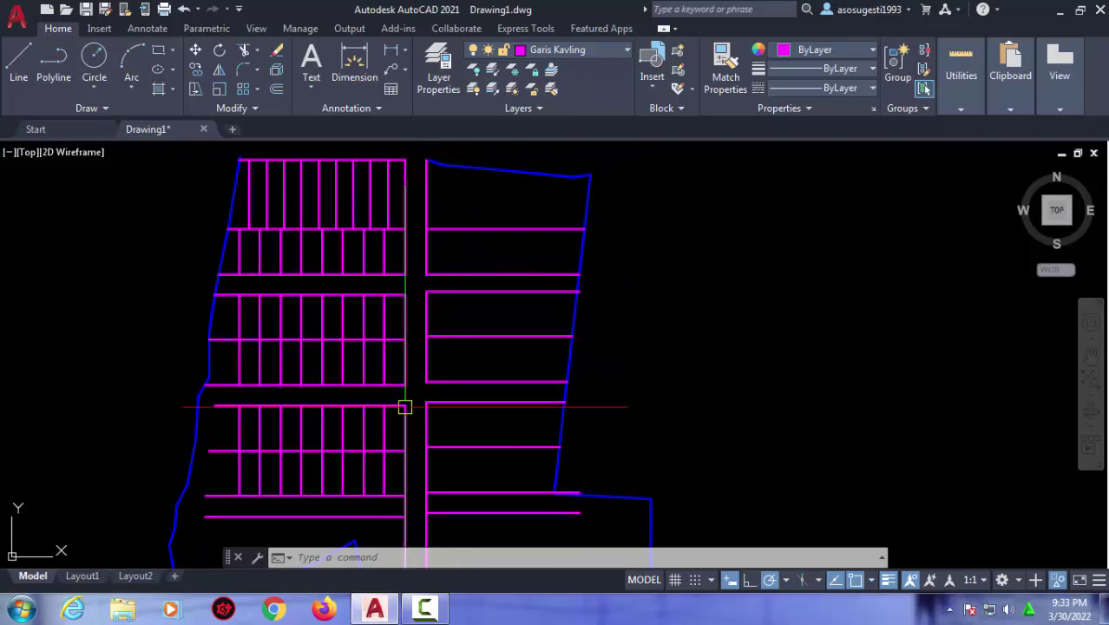
Select three vertical lot lines in the left block.
middle_drag(404, 406, 381, 402)
middle_drag(393, 289, 486, 267)
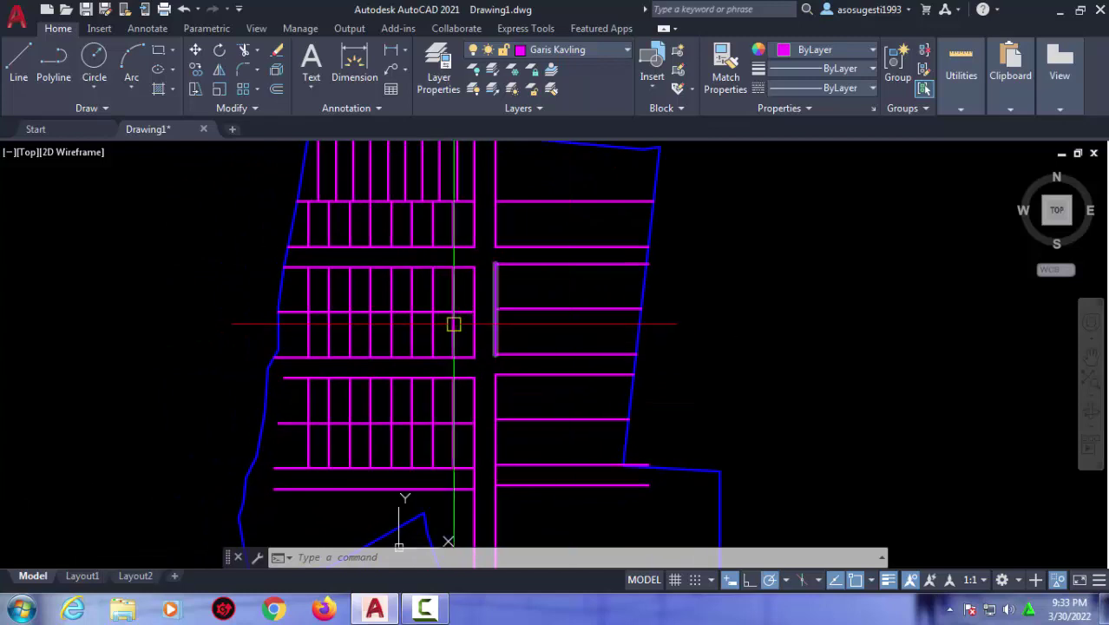
mouse_move(460, 334)
middle_down()
mouse_move(441, 364)
mouse_move(406, 380)
middle_up()
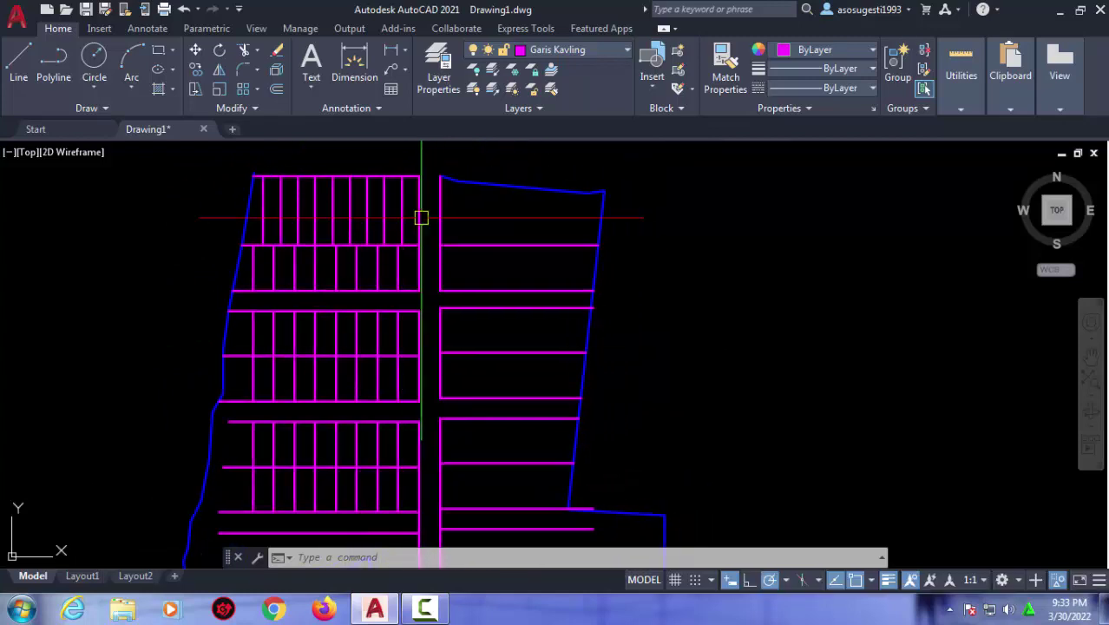
scroll(403, 390, up, 2)
click(411, 374)
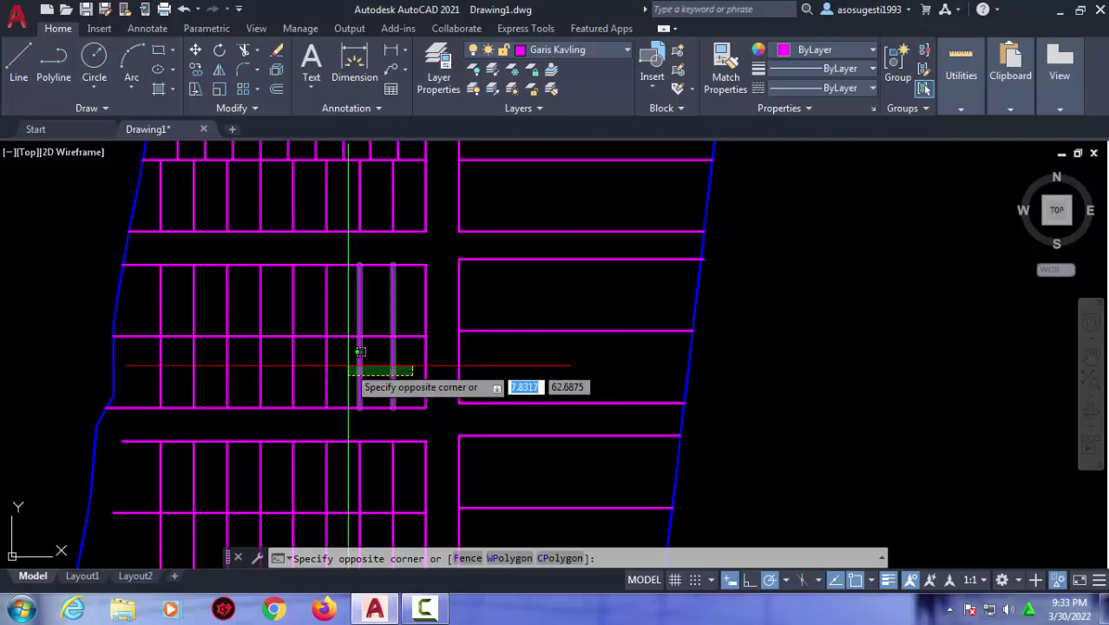
click(360, 351)
scroll(376, 354, down, 2)
middle_drag(377, 354, 383, 305)
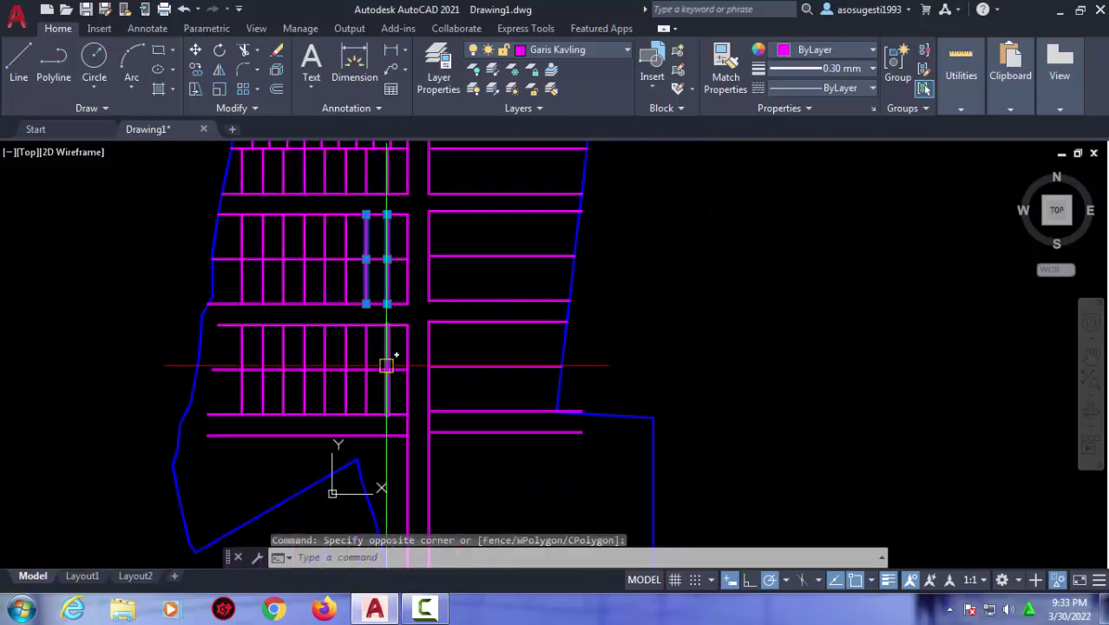
middle_drag(376, 366, 366, 401)
scroll(347, 370, up, 1)
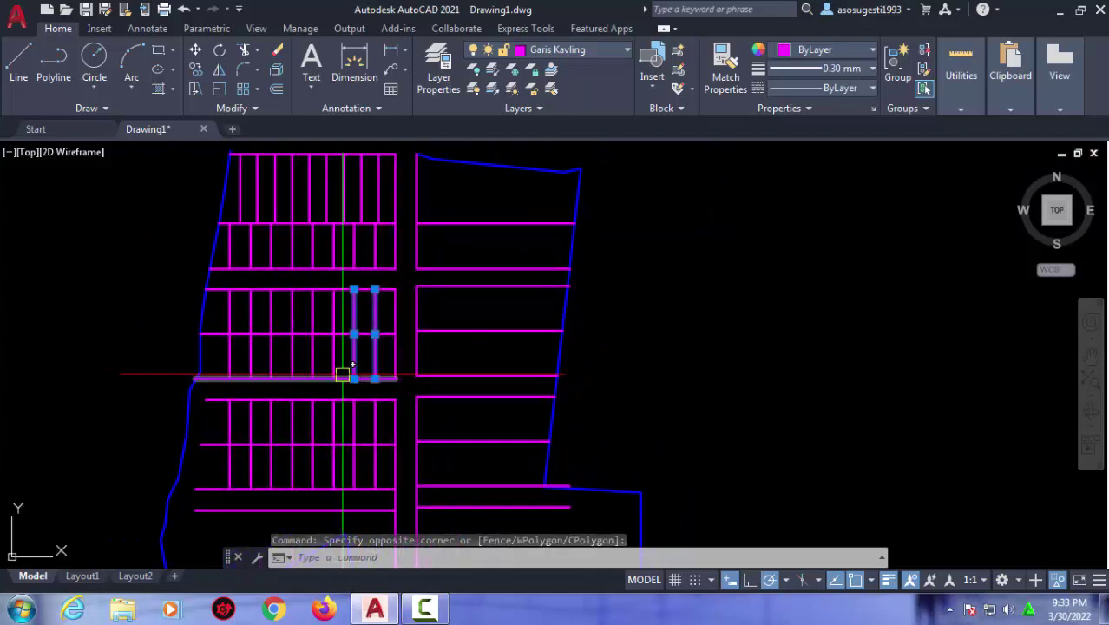
scroll(351, 370, up, 1)
click(418, 346)
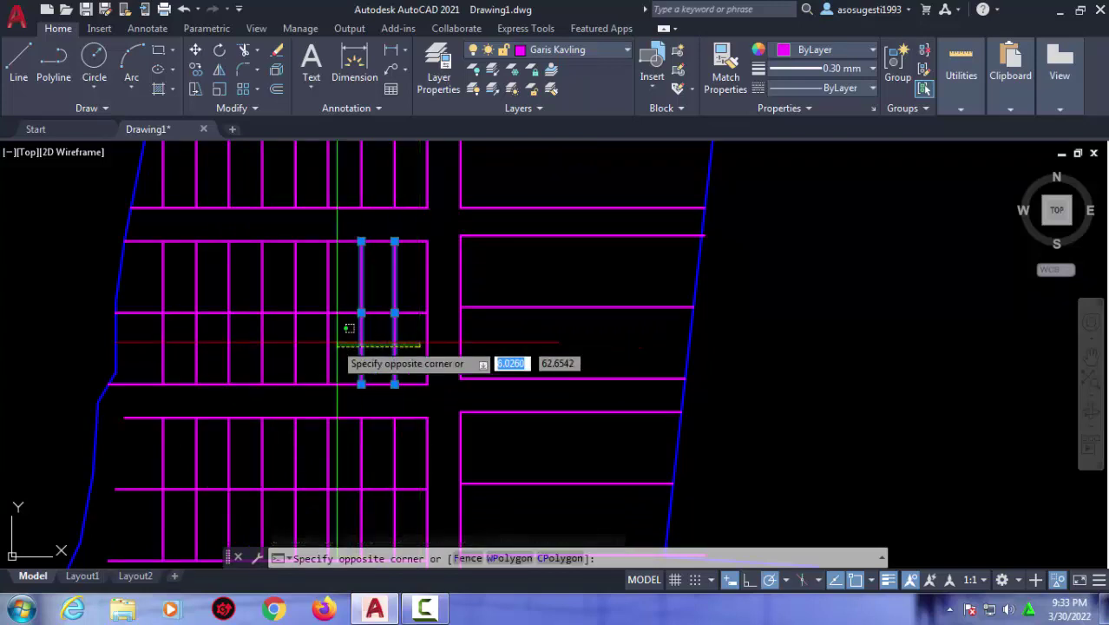
text(co)
Copy the three selected lot lines into the right block.
key(Return)
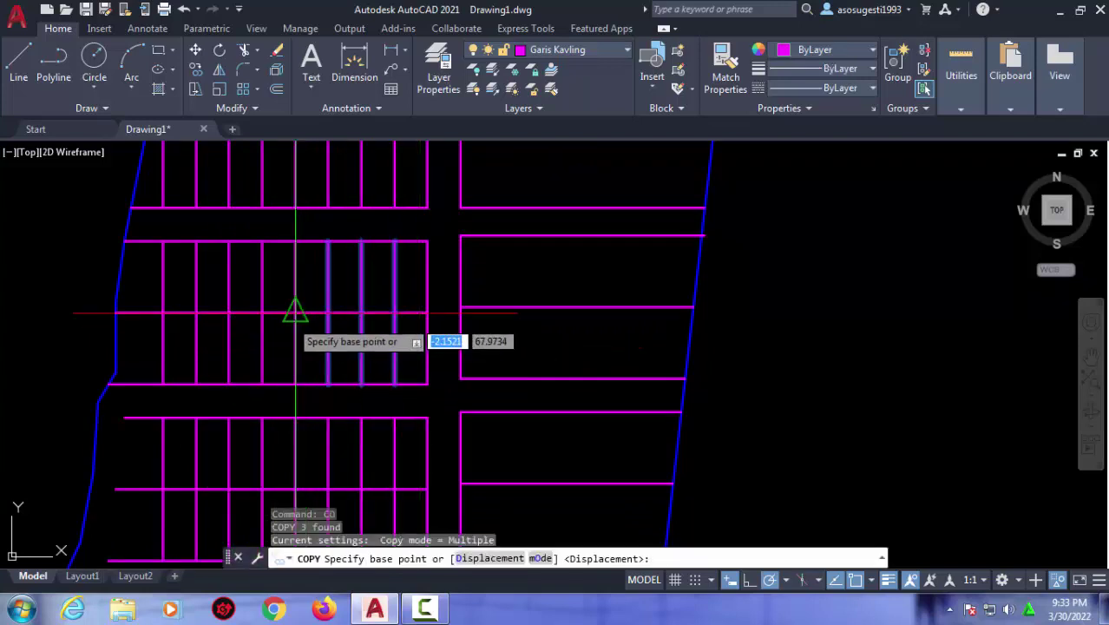
click(296, 312)
click(460, 311)
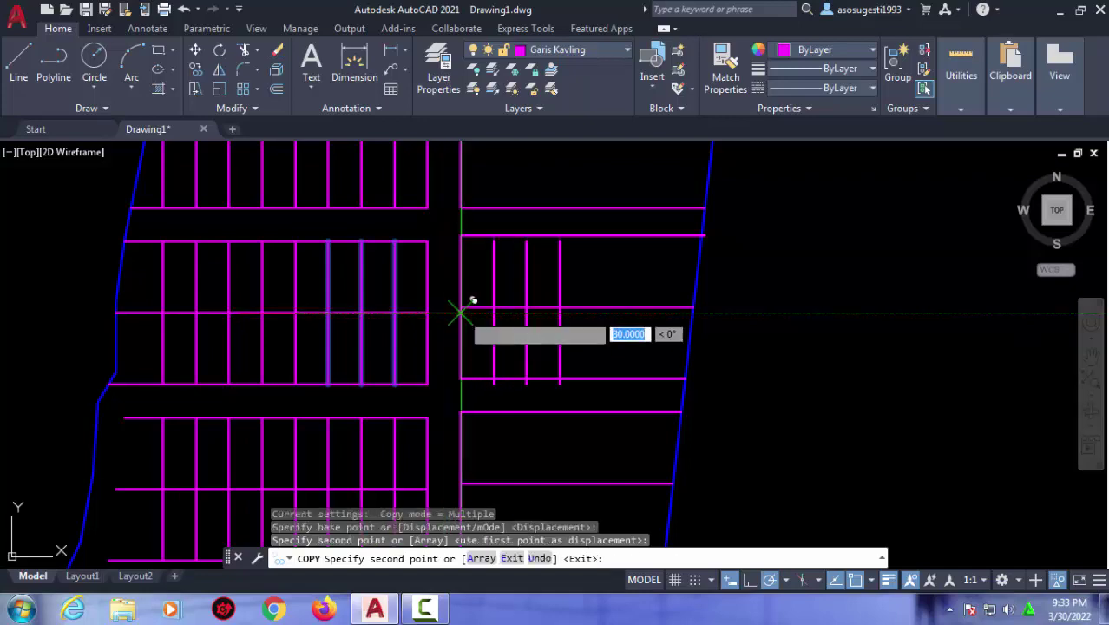
scroll(366, 455, down, 2)
scroll(438, 156, up, 1)
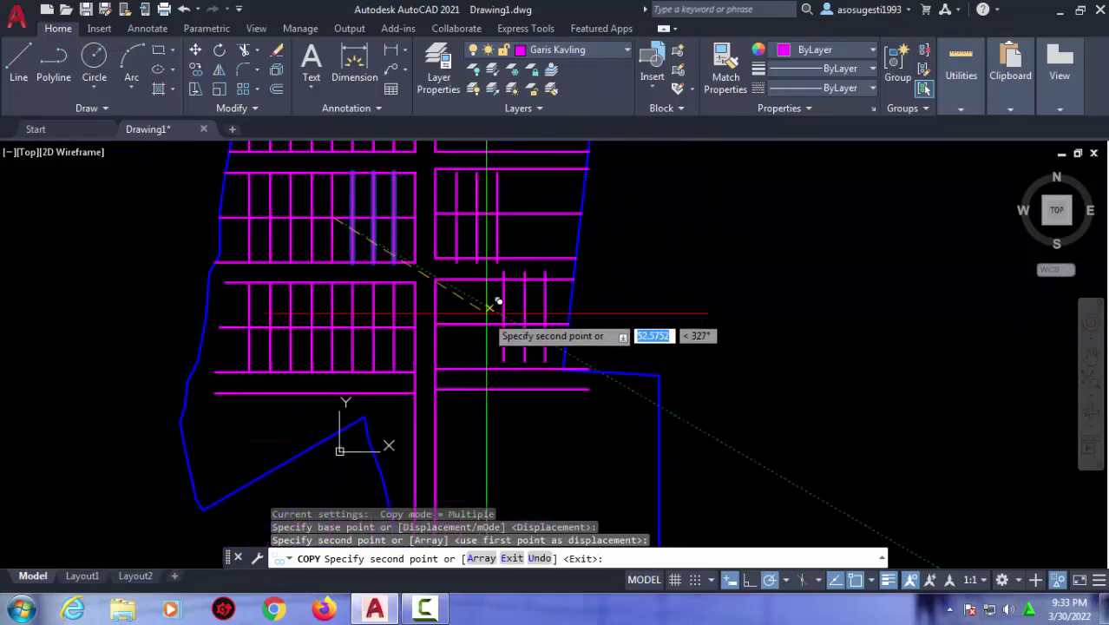
scroll(468, 321, up, 2)
scroll(481, 339, up, 1)
key(Escape)
Erase the three copied vertical lines from the right block.
click(428, 257)
click(409, 269)
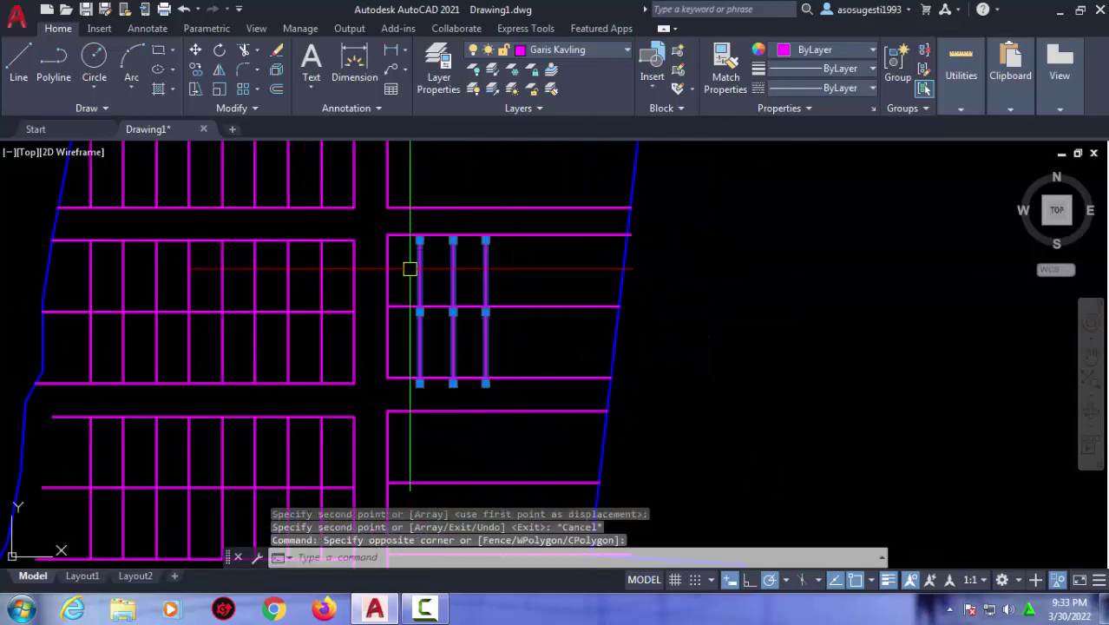
text(e)
key(Return)
scroll(438, 297, down, 1)
Stretch the top horizontal lot line across the road to the right block's corner.
middle_drag(450, 292, 473, 389)
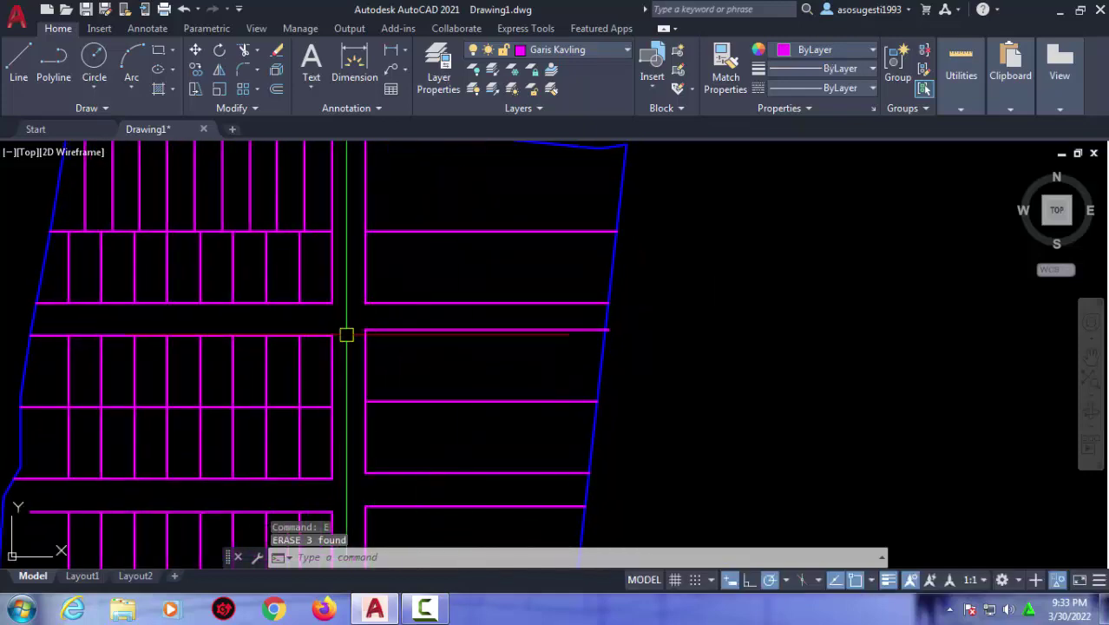
scroll(334, 336, up, 2)
scroll(317, 338, down, 3)
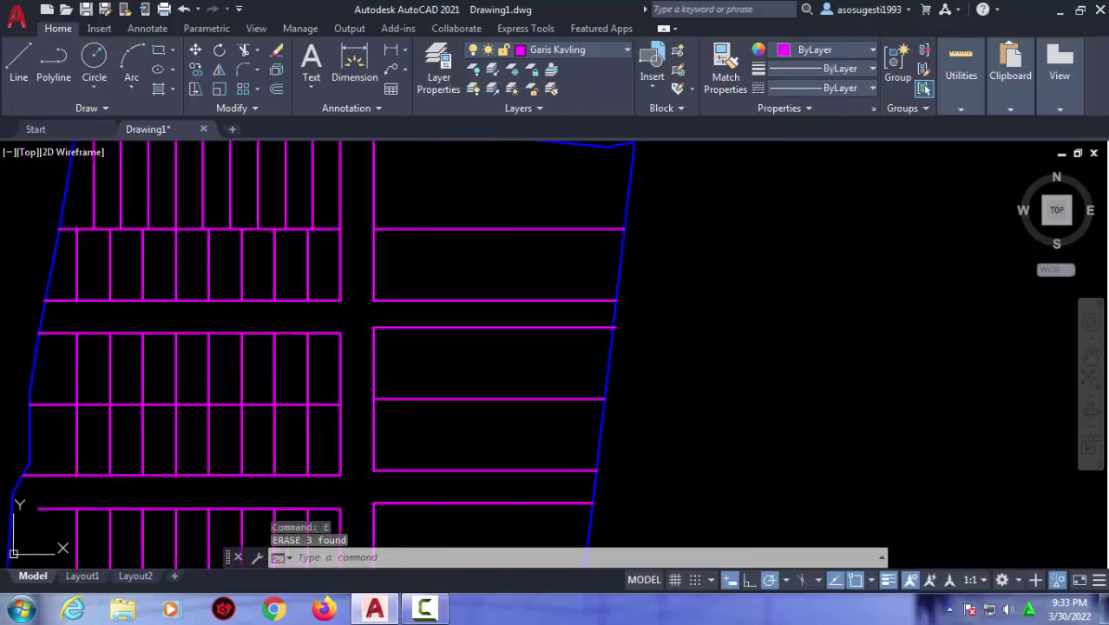
scroll(390, 200, up, 2)
scroll(391, 206, down, 2)
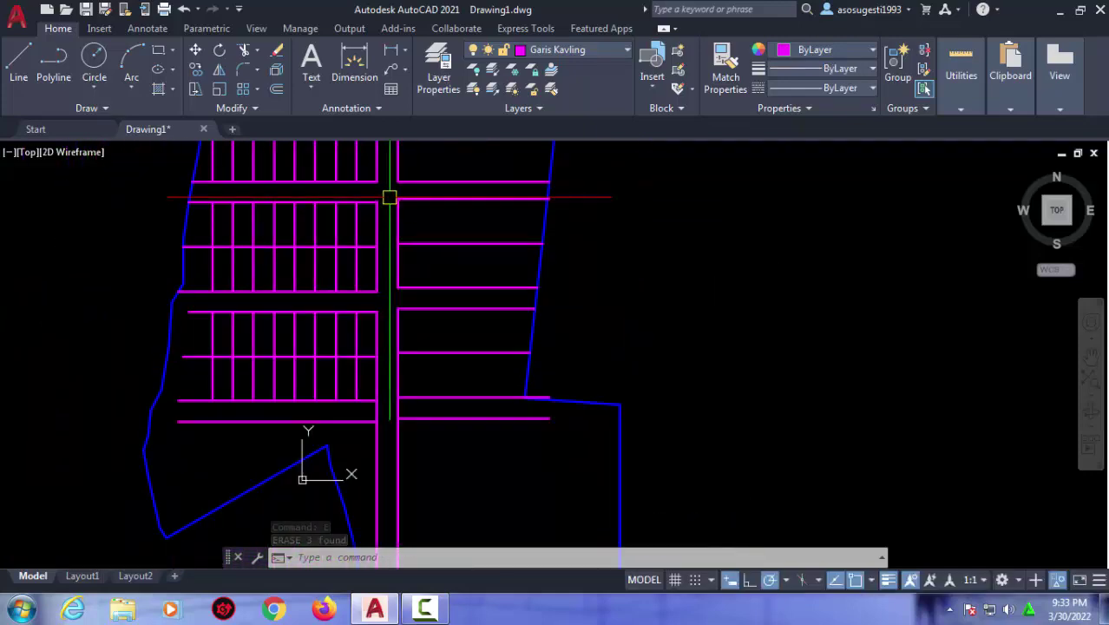
scroll(381, 215, up, 2)
key(Escape)
scroll(364, 191, up, 3)
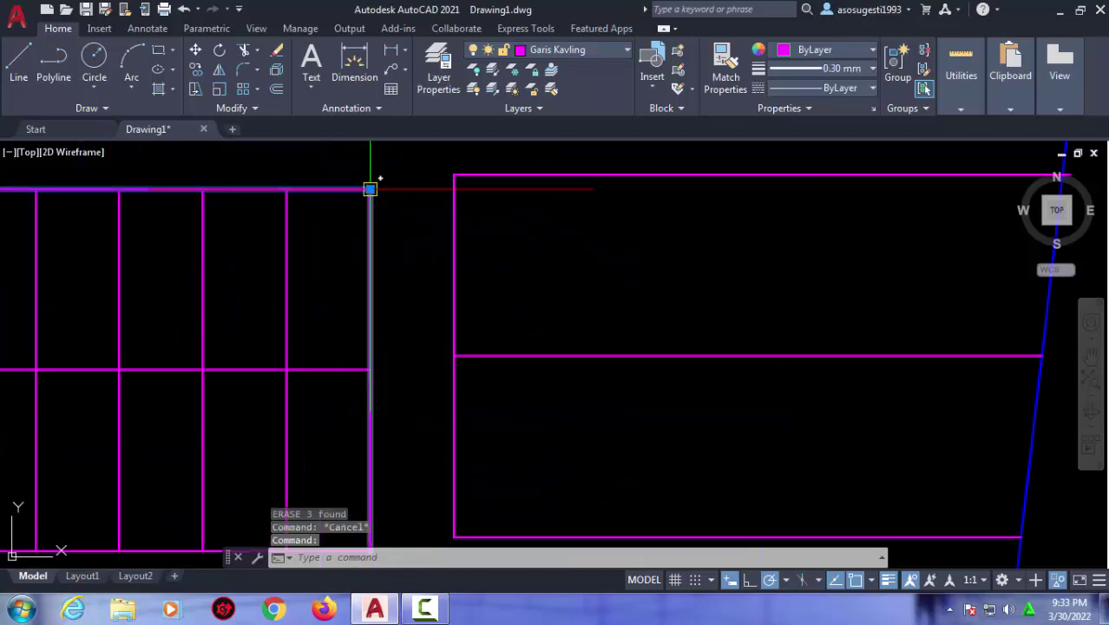
click(369, 189)
click(452, 189)
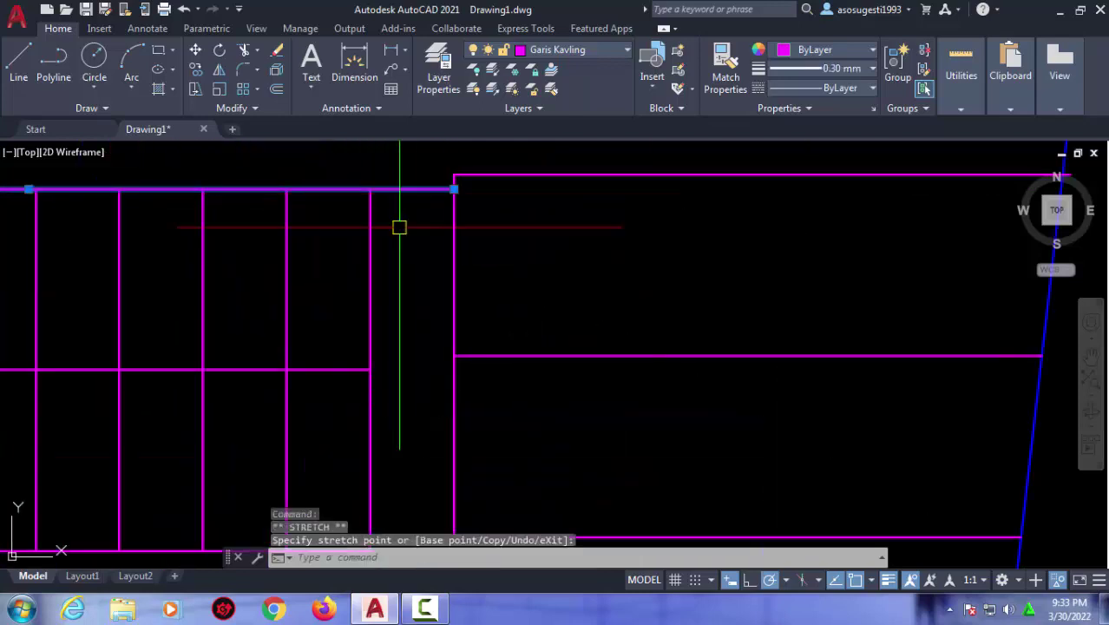
key(Escape)
Window-select the right block's horizontal lot lines and move them from its top-left corner.
scroll(403, 230, down, 2)
scroll(414, 212, down, 2)
scroll(411, 198, down, 2)
click(482, 259)
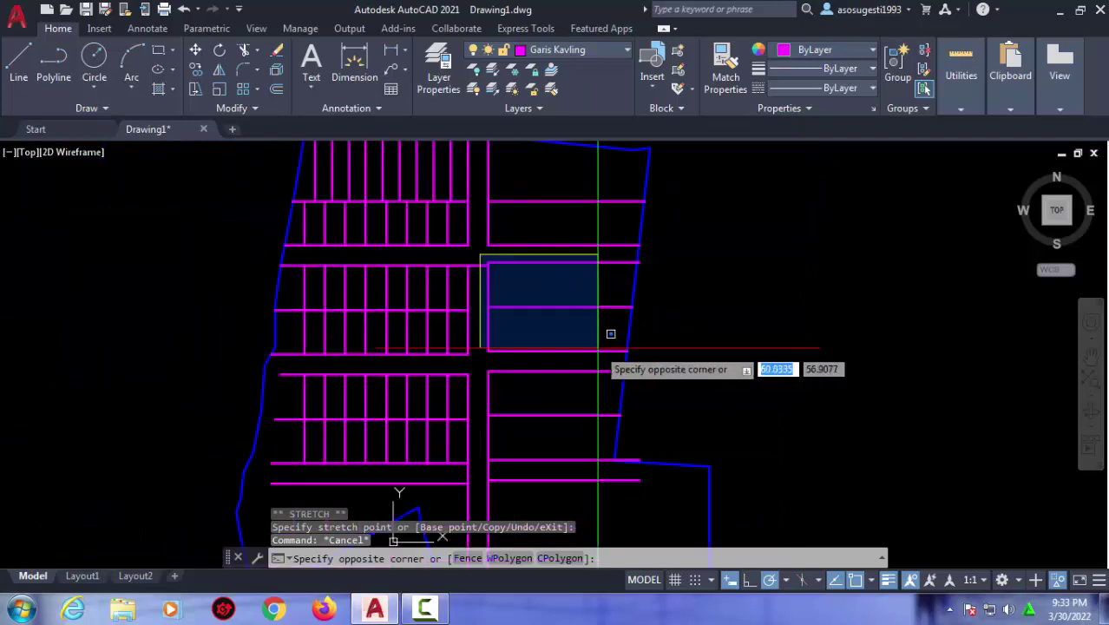
scroll(607, 330, down, 1)
click(648, 429)
scroll(479, 204, up, 3)
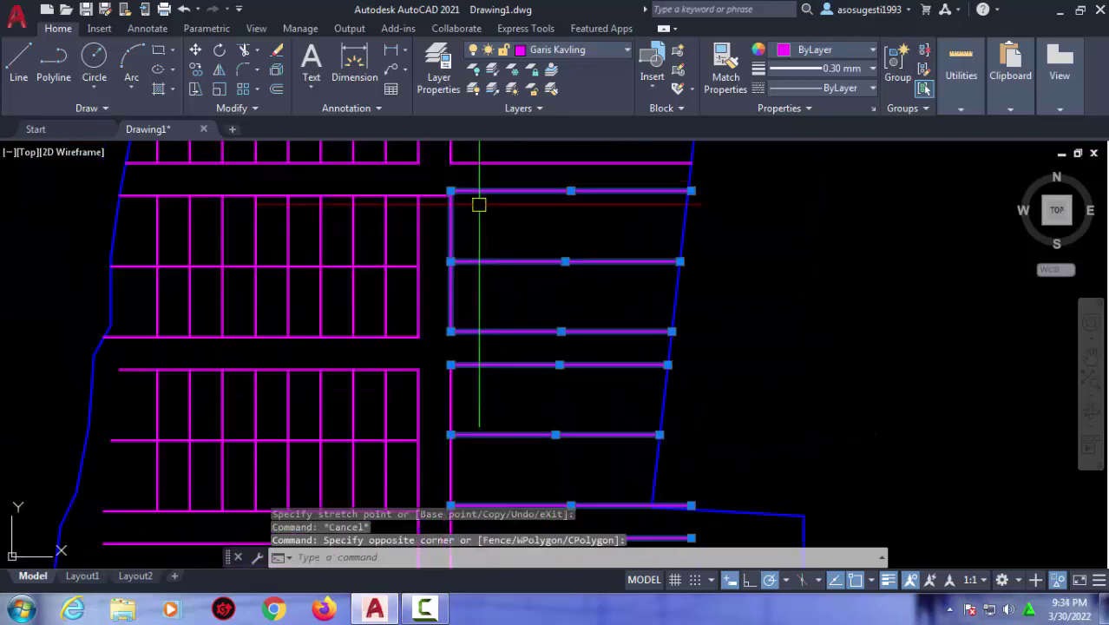
text(m)
key(Return)
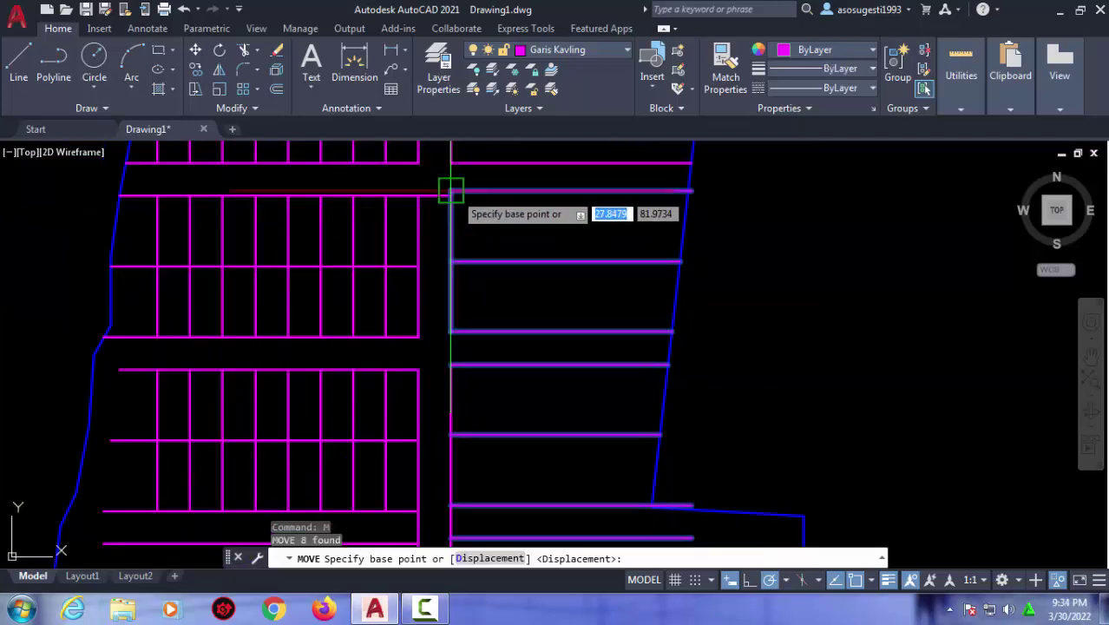
click(451, 190)
key(Escape)
Grab the top end of the right block's left edge line, then cancel the stretch.
scroll(537, 228, down, 3)
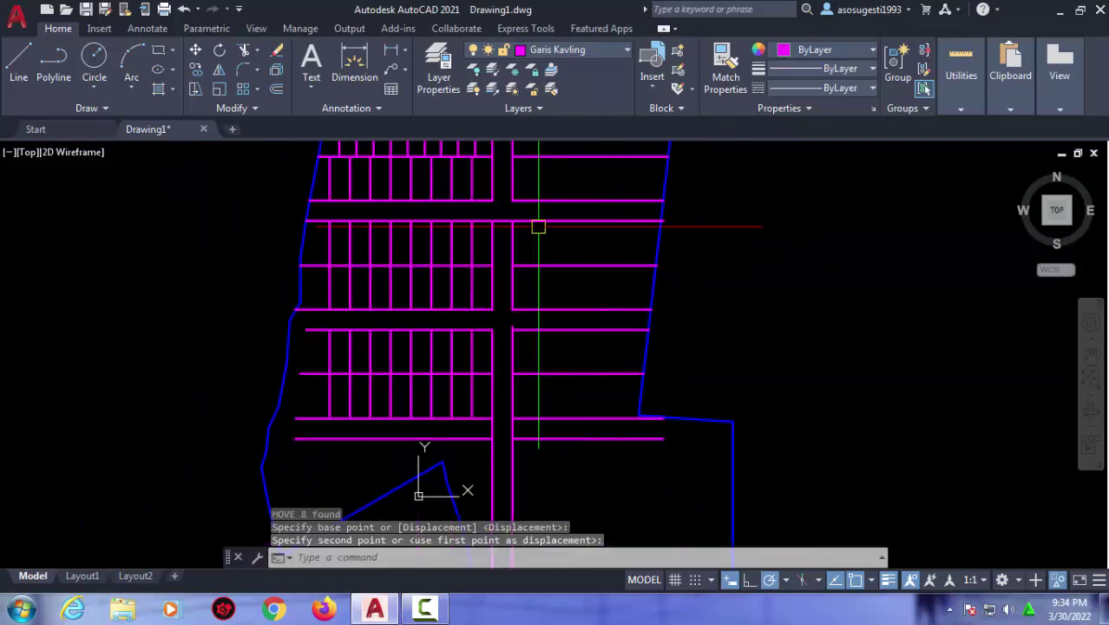
scroll(473, 228, up, 5)
click(484, 224)
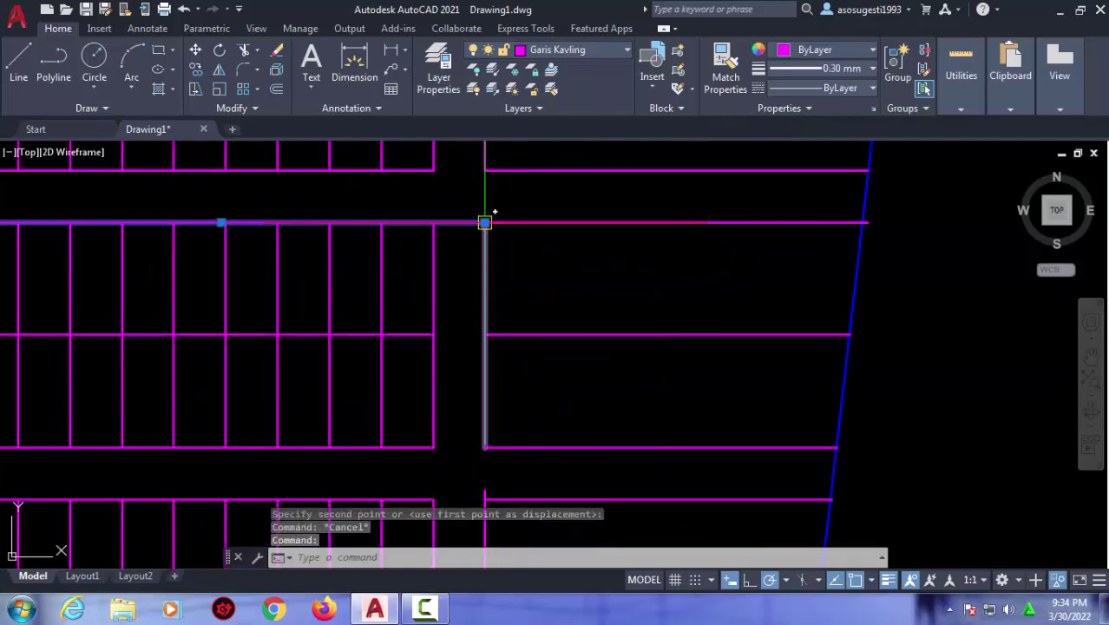
click(484, 223)
key(Escape)
Copy the left block's vertical lot lines into the right block.
click(447, 254)
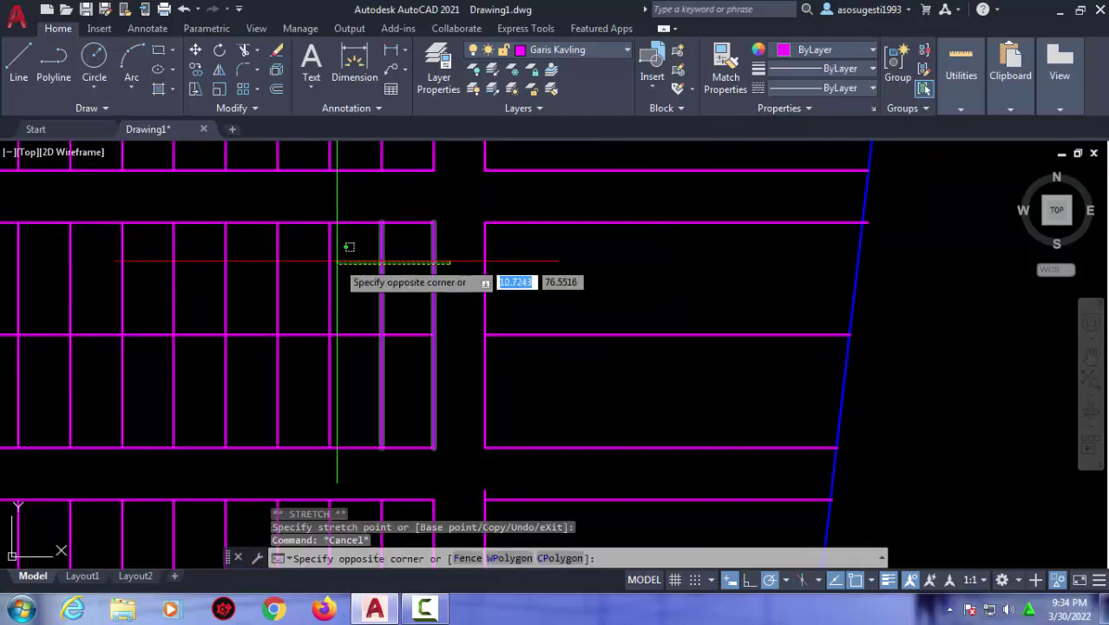
click(347, 252)
click(443, 262)
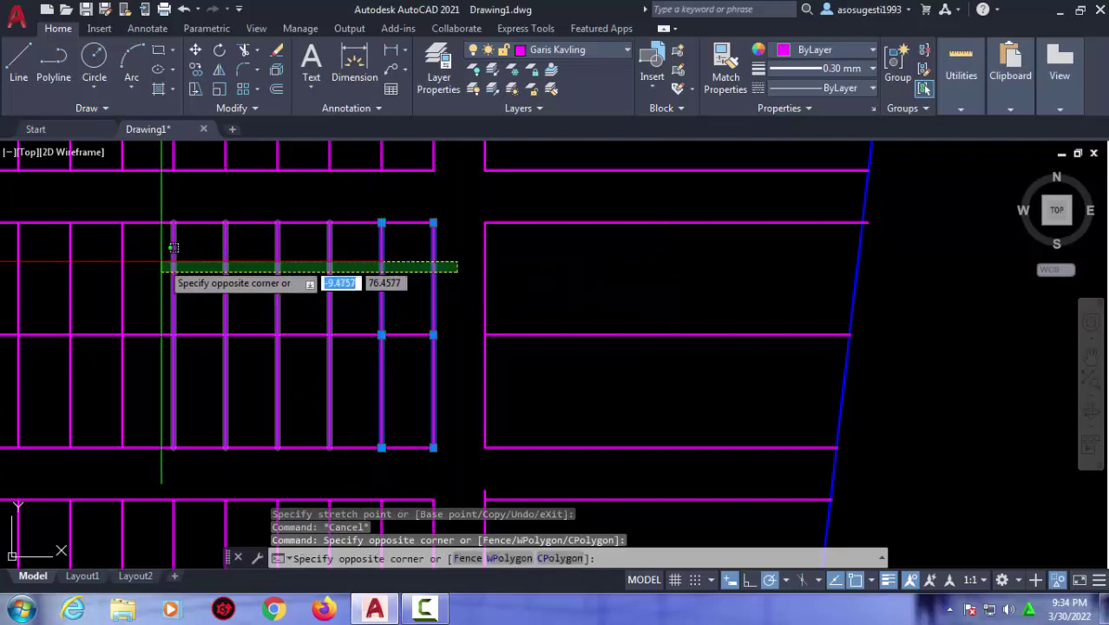
click(163, 260)
text(co)
key(Return)
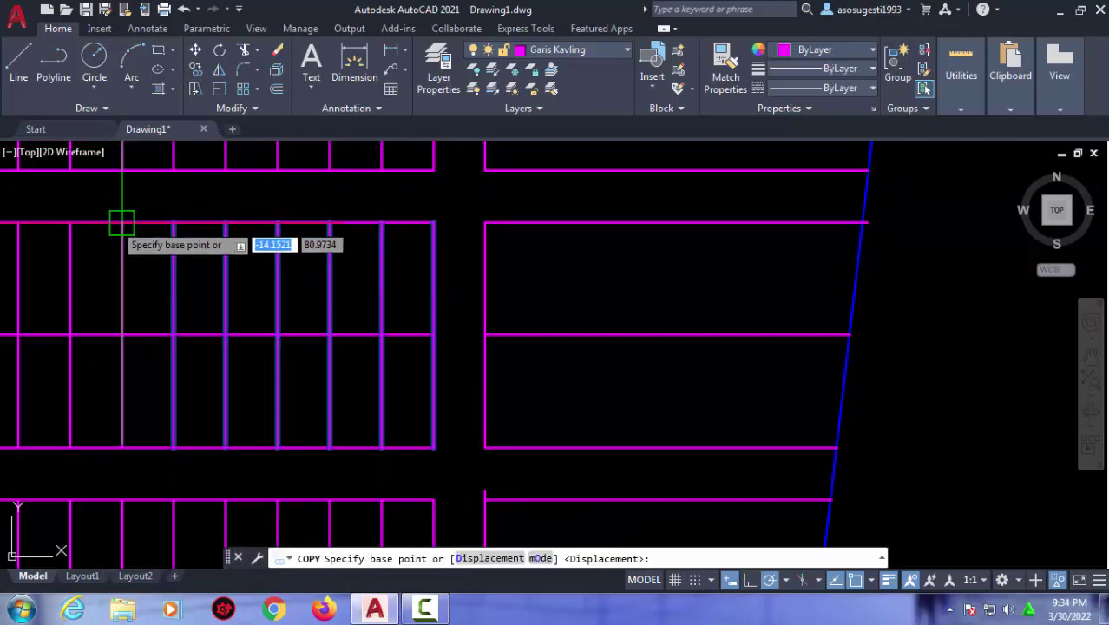
click(121, 223)
scroll(496, 213, down, 3)
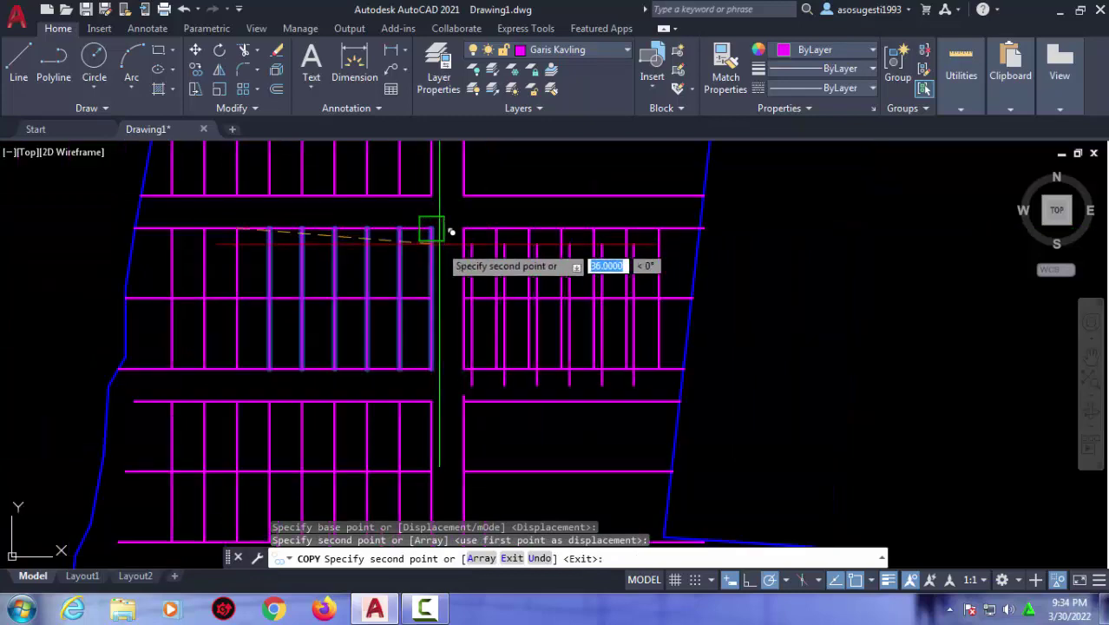
scroll(480, 234, up, 5)
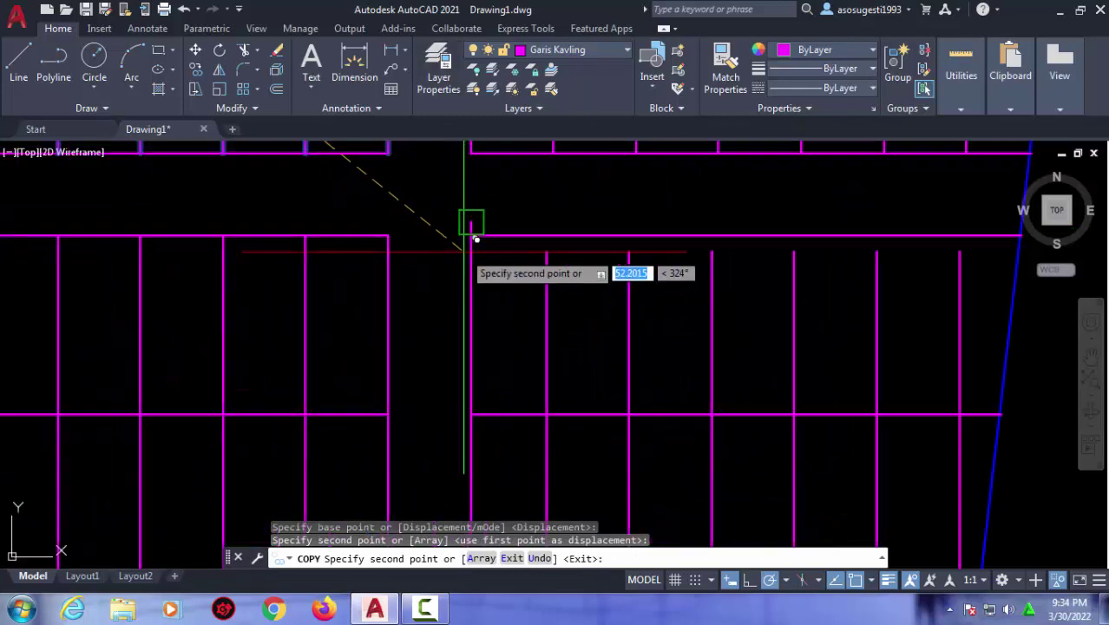
click(471, 230)
Place another copy of those vertical lot lines in the block below the road.
scroll(473, 231, down, 5)
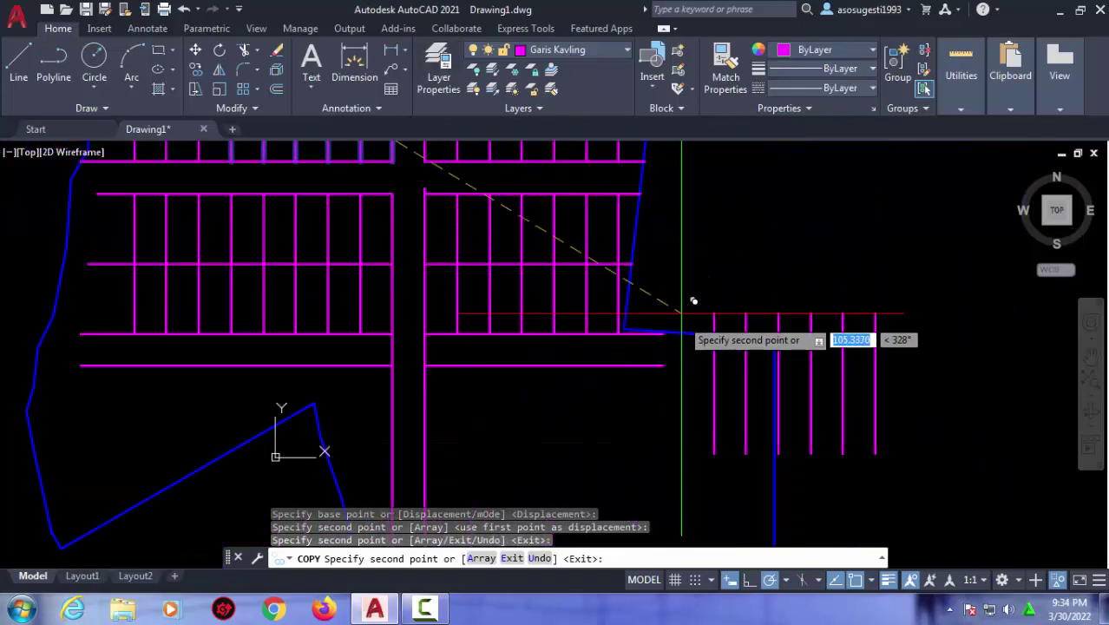
middle_drag(486, 321, 460, 187)
click(460, 186)
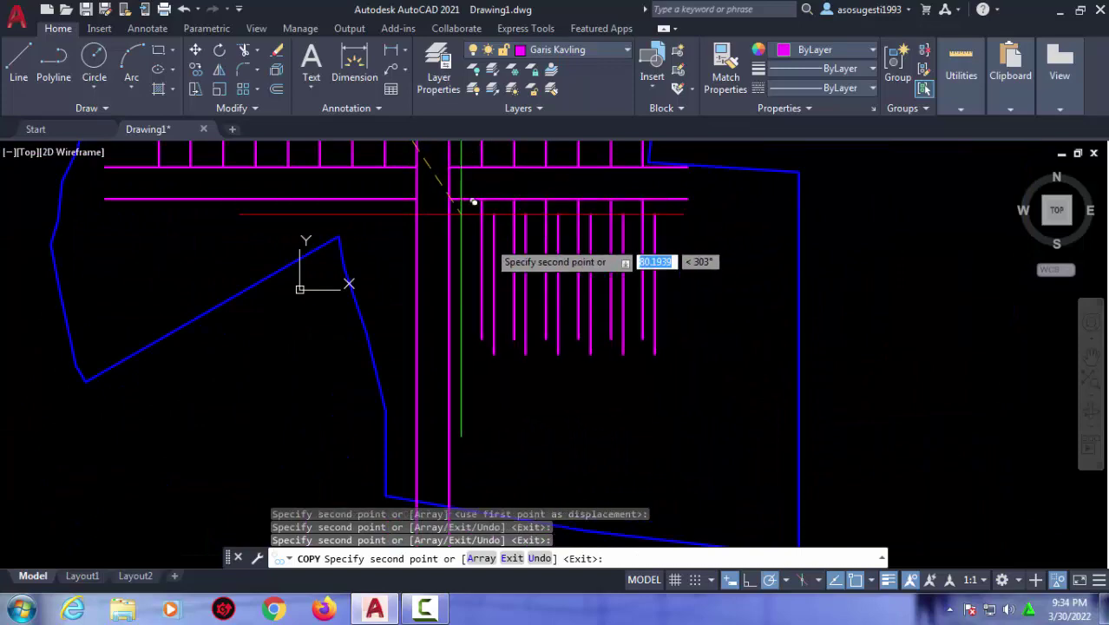
scroll(458, 197, down, 3)
key(Escape)
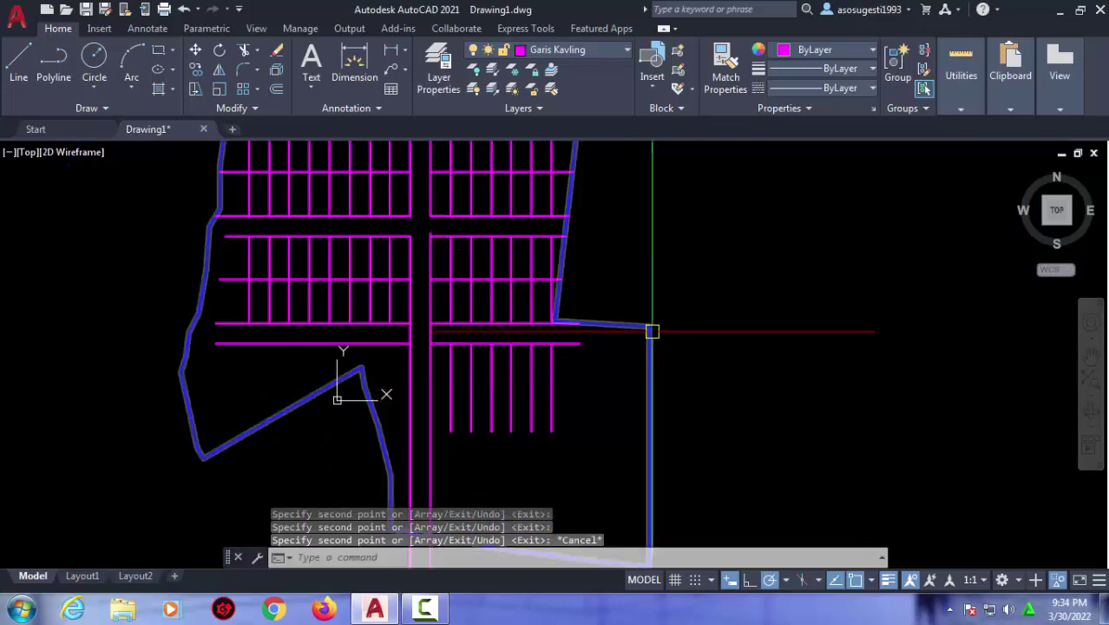
scroll(532, 290, up, 2)
scroll(423, 275, up, 3)
text(t)
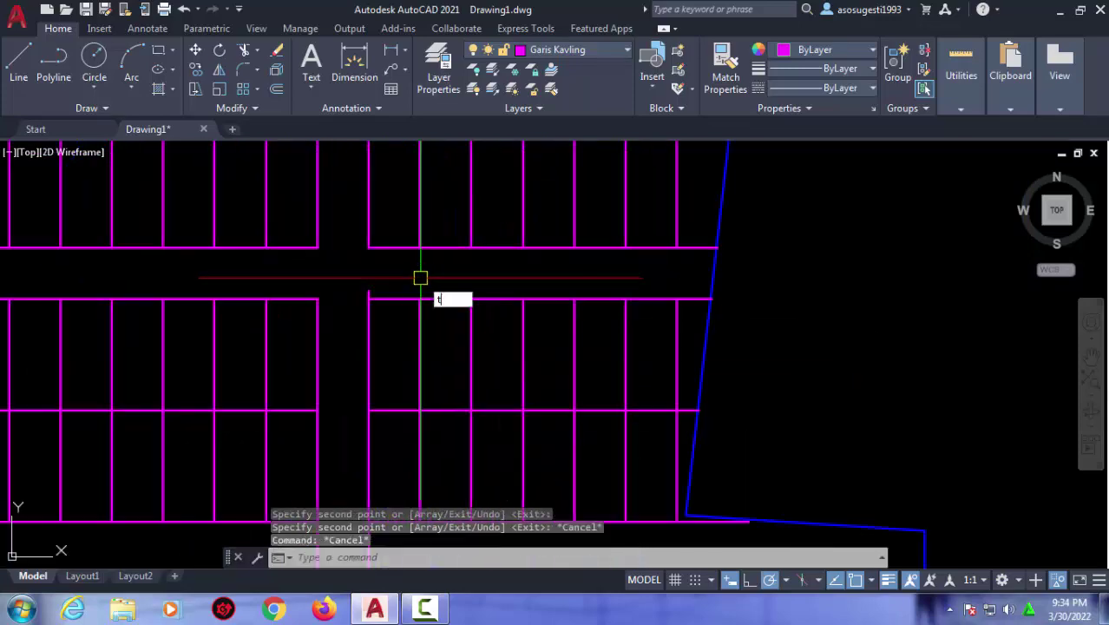
Try a window trim on the lot lines, then cancel it.
text(r)
key(Return)
key(Return)
scroll(374, 290, down, 2)
click(519, 284)
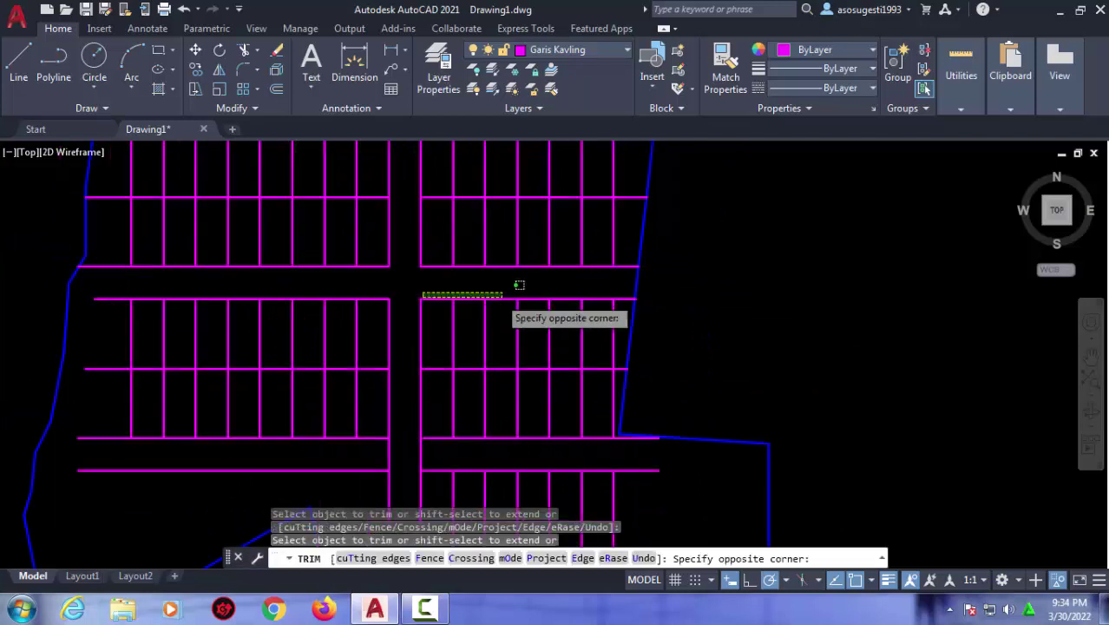
scroll(519, 285, down, 1)
scroll(505, 271, down, 1)
click(490, 183)
scroll(435, 307, up, 1)
key(Escape)
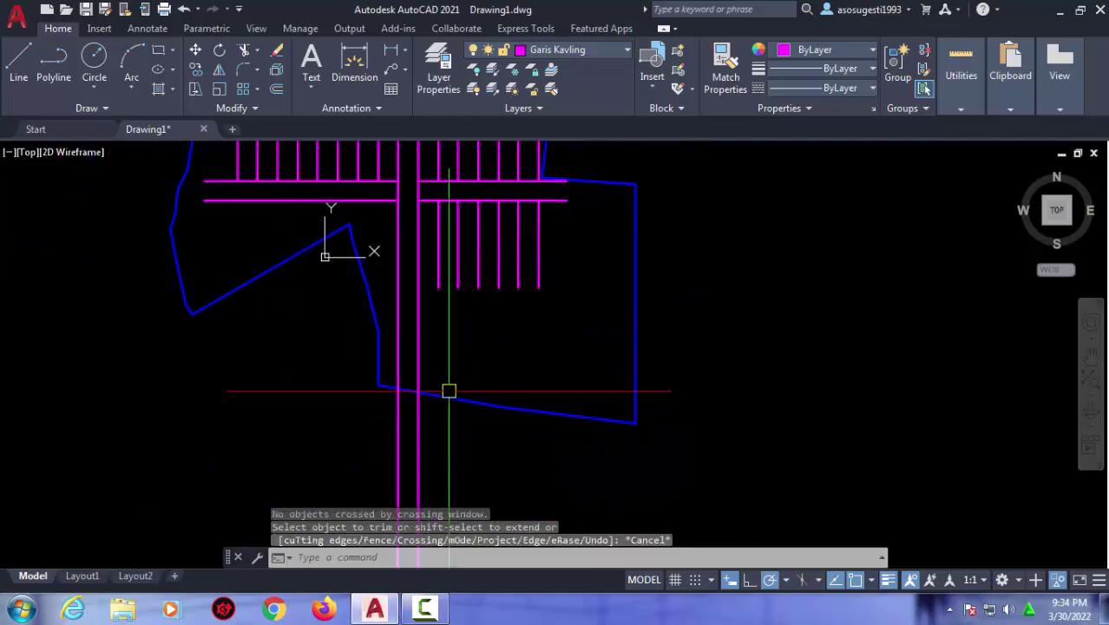
key(Escape)
Trim a lot line using the boundary as the cutting edge.
key(Return)
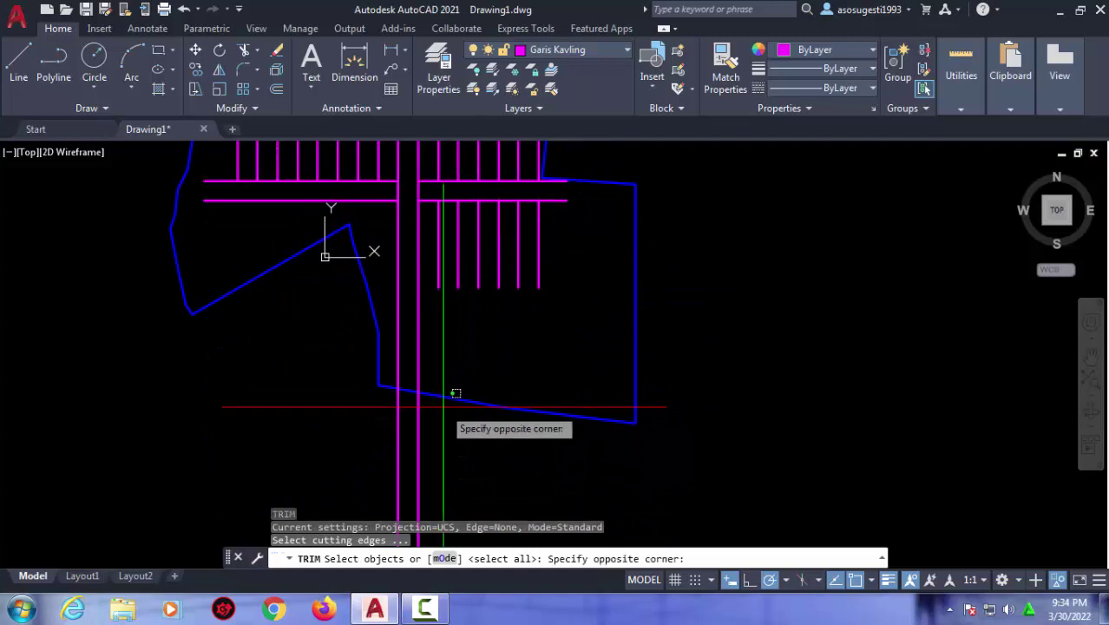
click(445, 374)
key(Return)
click(330, 408)
click(408, 352)
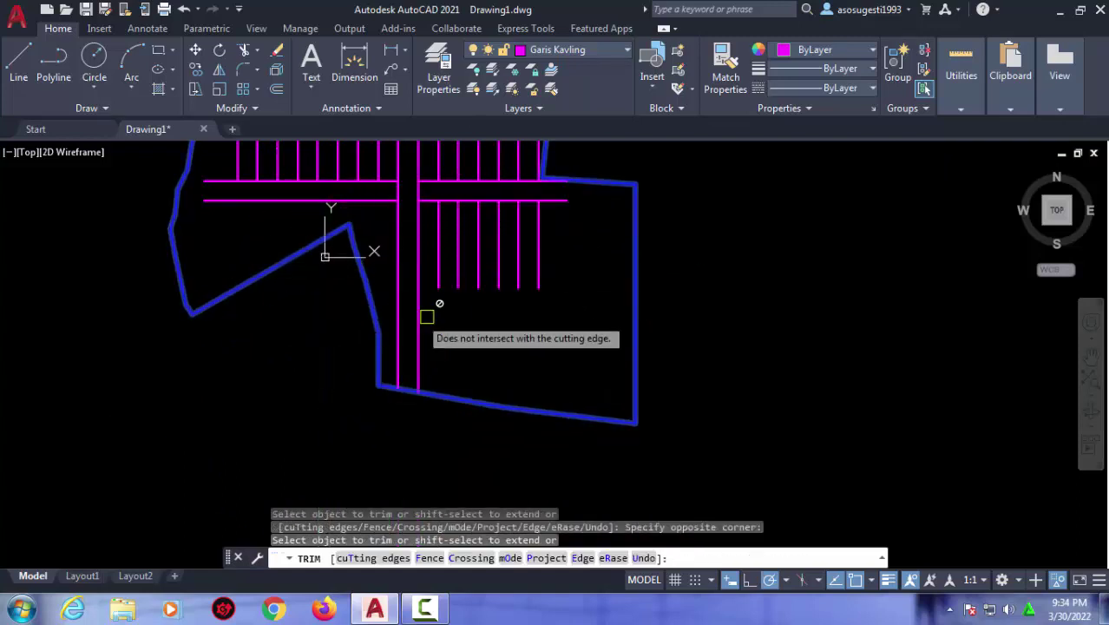
middle_drag(426, 316, 400, 370)
key(Escape)
scroll(542, 310, up, 2)
scroll(544, 273, up, 1)
click(547, 267)
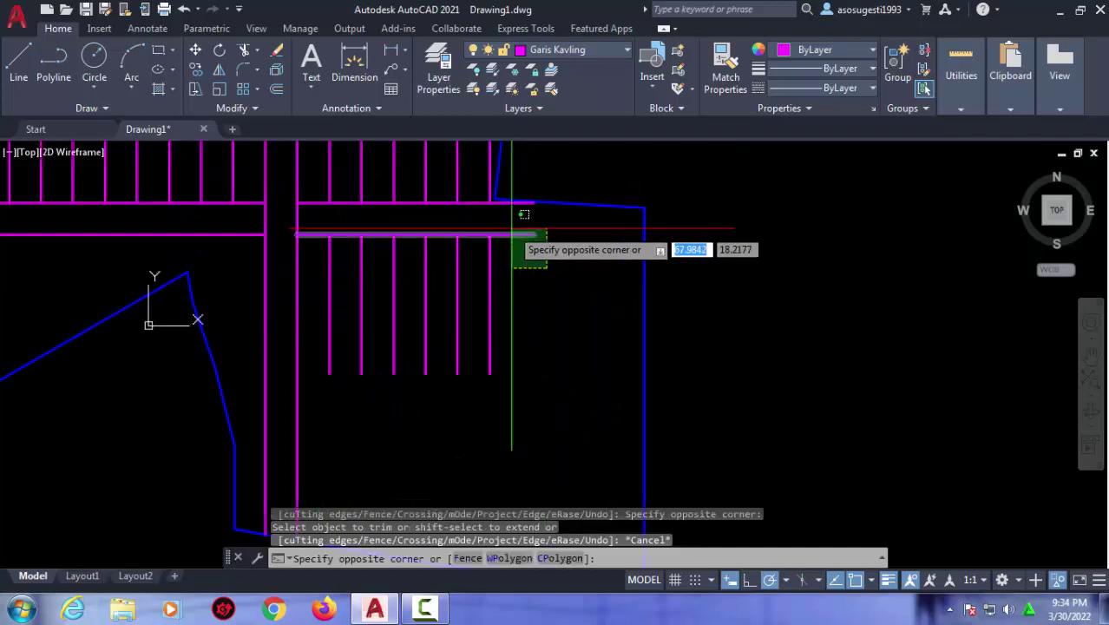
key(Escape)
key(Escape)
Extend the horizontal lot line to the blue boundary and begin a 13-unit offset.
text(e)
key(Return)
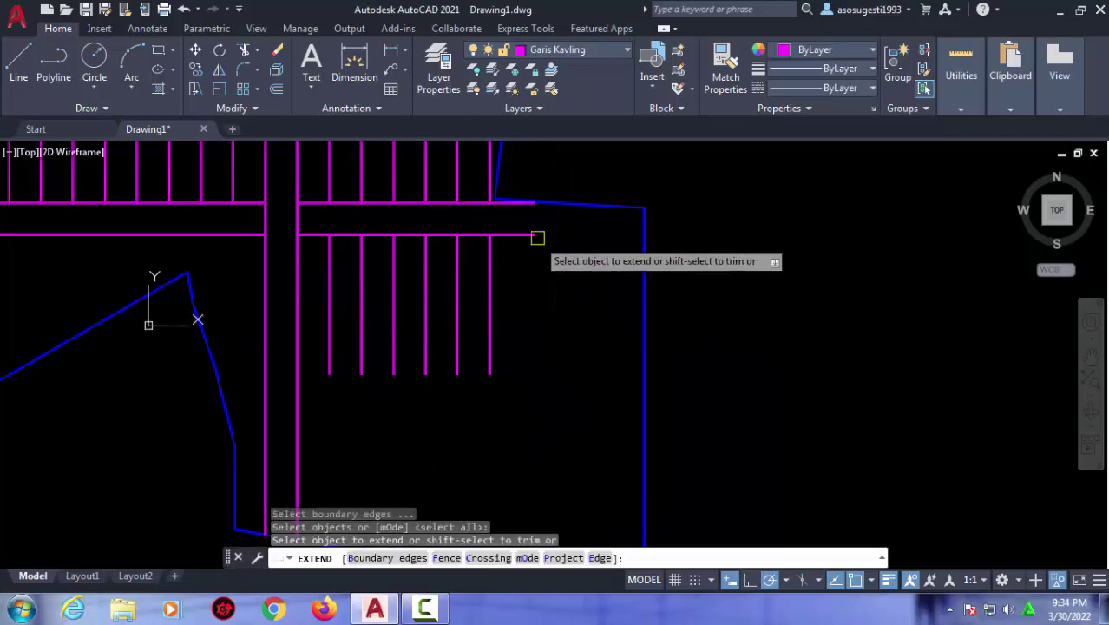
key(Escape)
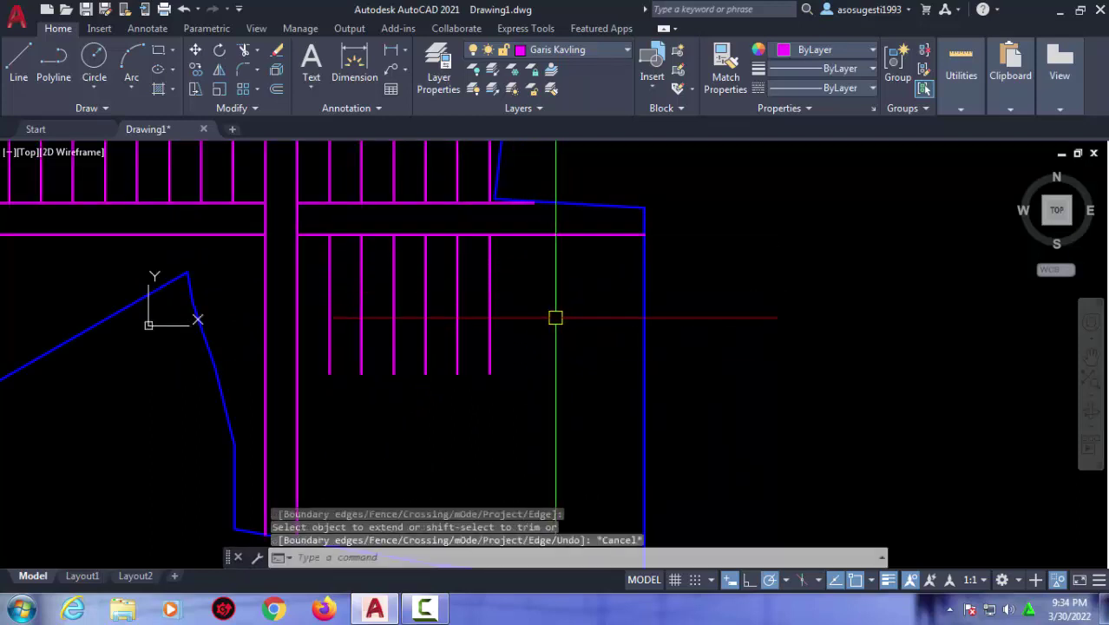
text(o)
key(Return)
key(Return)
Offset the horizontal lot line 13 units downward.
click(553, 235)
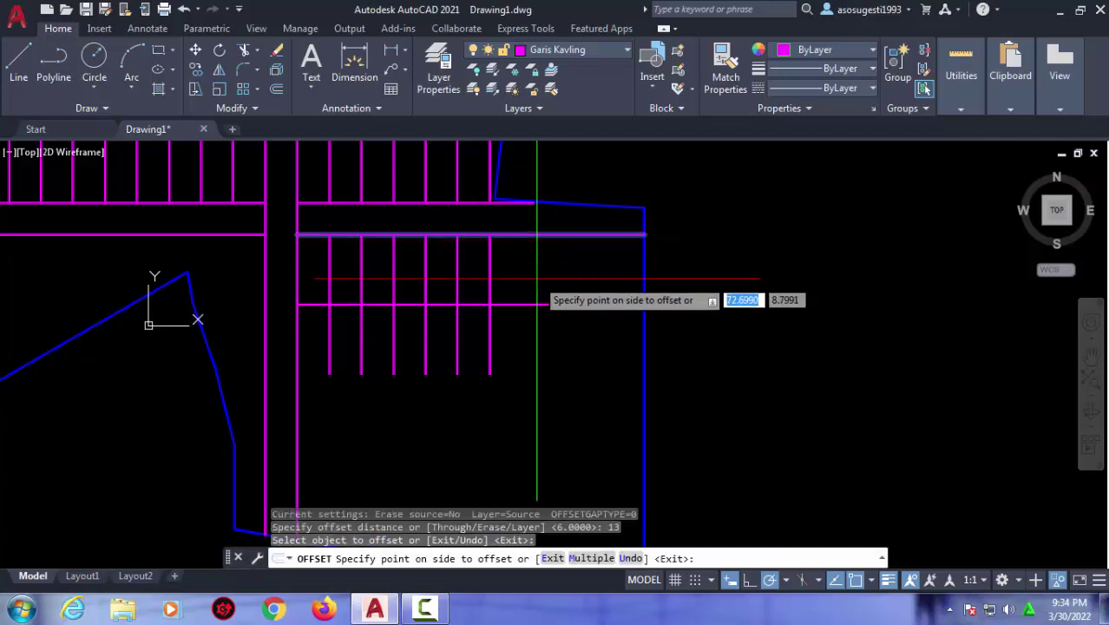
click(540, 312)
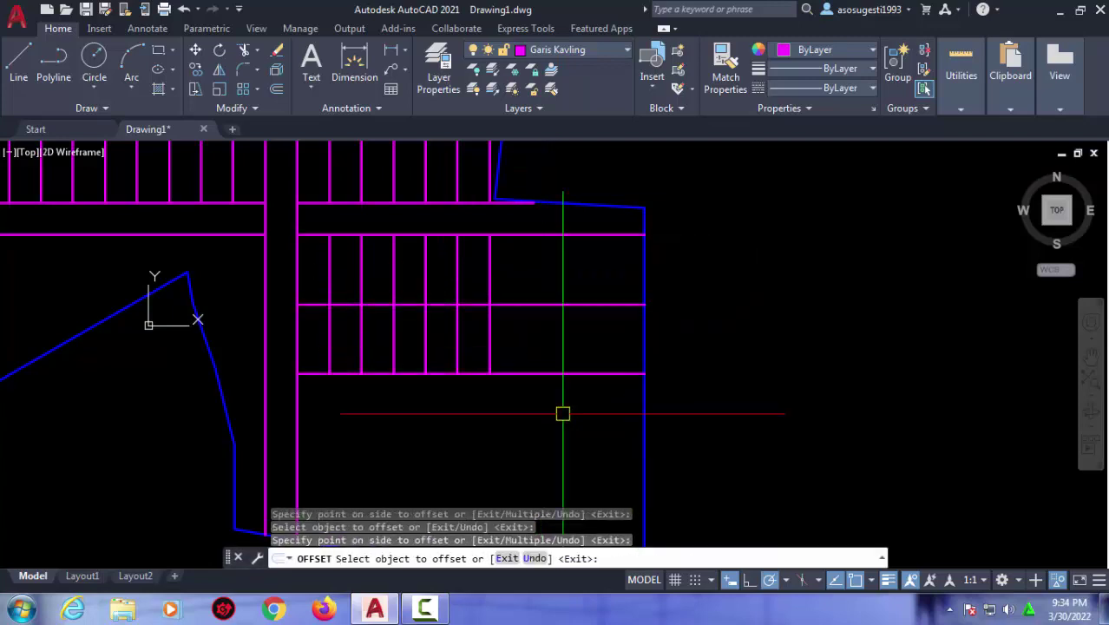
key(Return)
Copy the four short vertical lot lines across the block.
click(547, 337)
click(385, 325)
text(c)
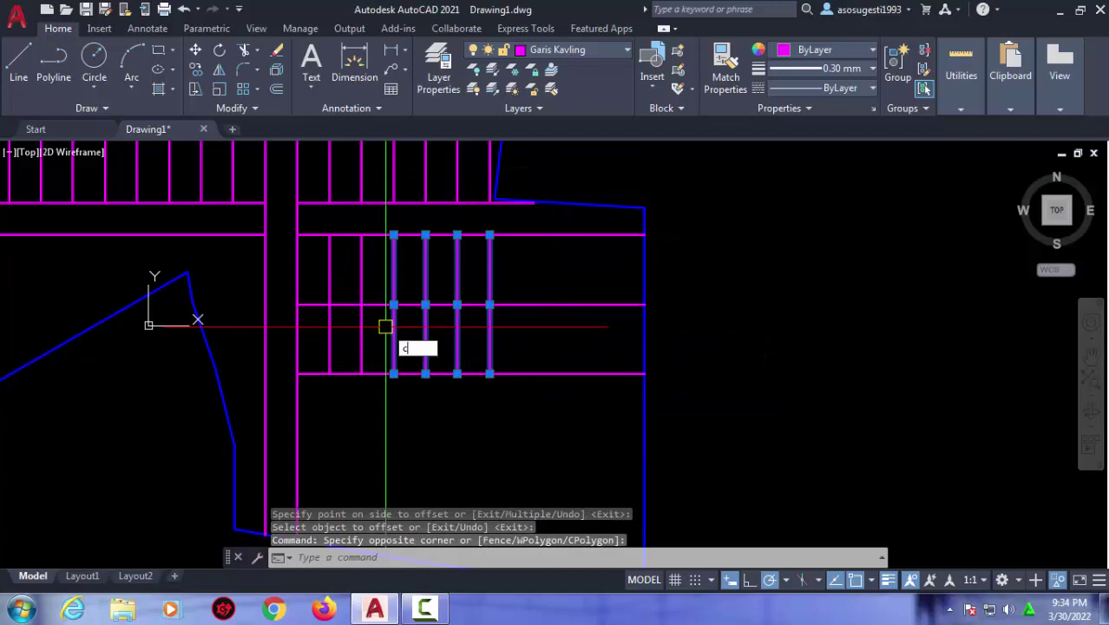
key(Return)
click(361, 303)
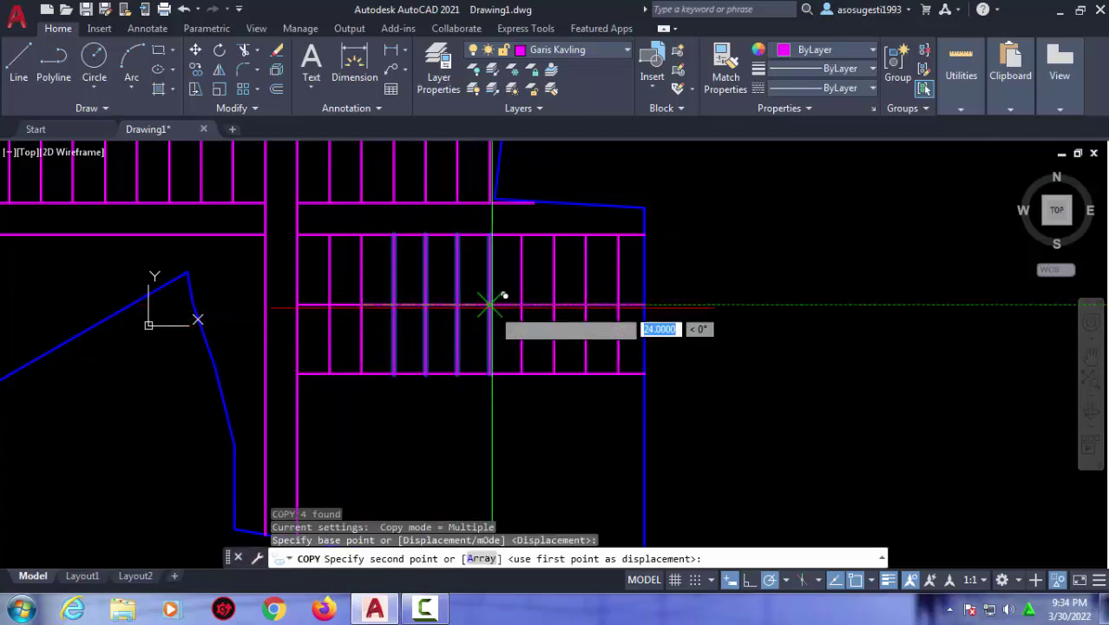
click(490, 304)
key(Return)
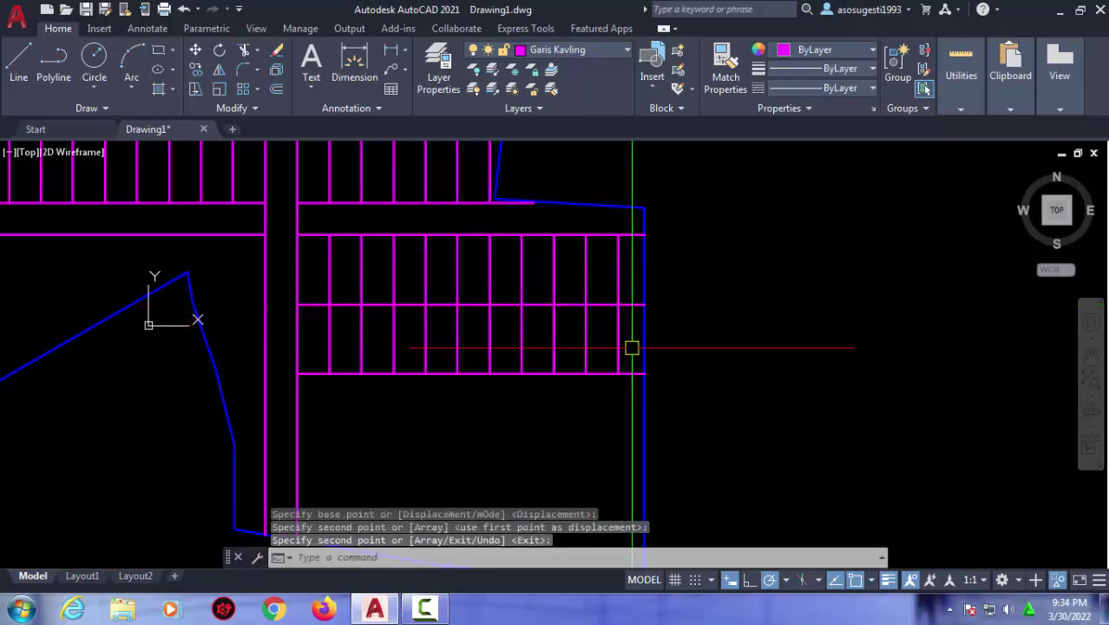
Copy the whole new lot grid 32 units downward as a second block.
click(622, 417)
click(324, 254)
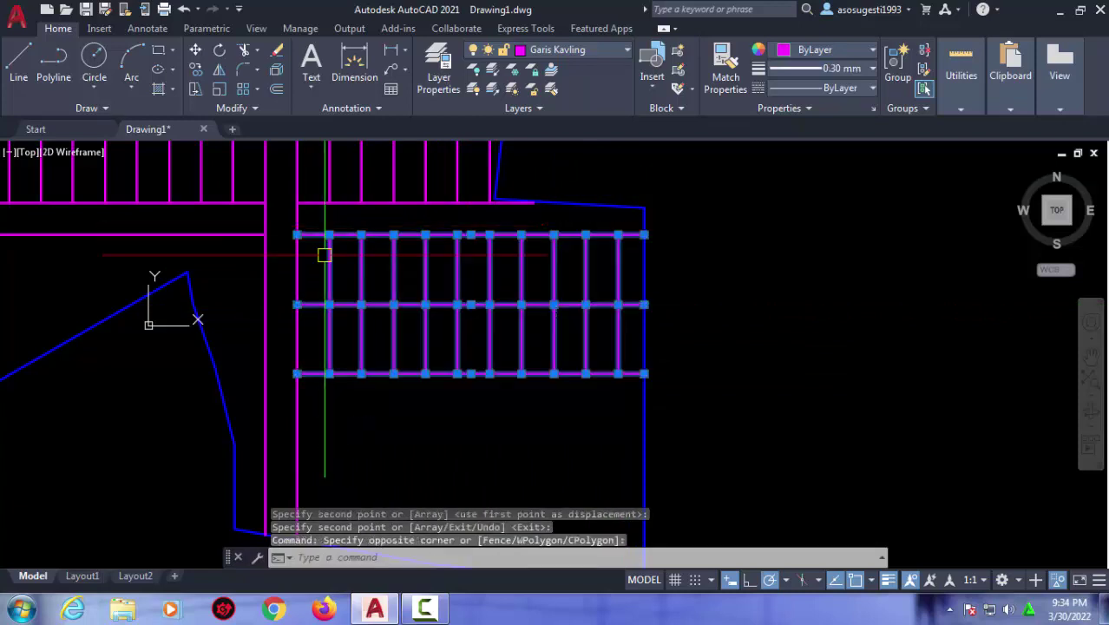
text(co)
key(Return)
scroll(377, 330, down, 2)
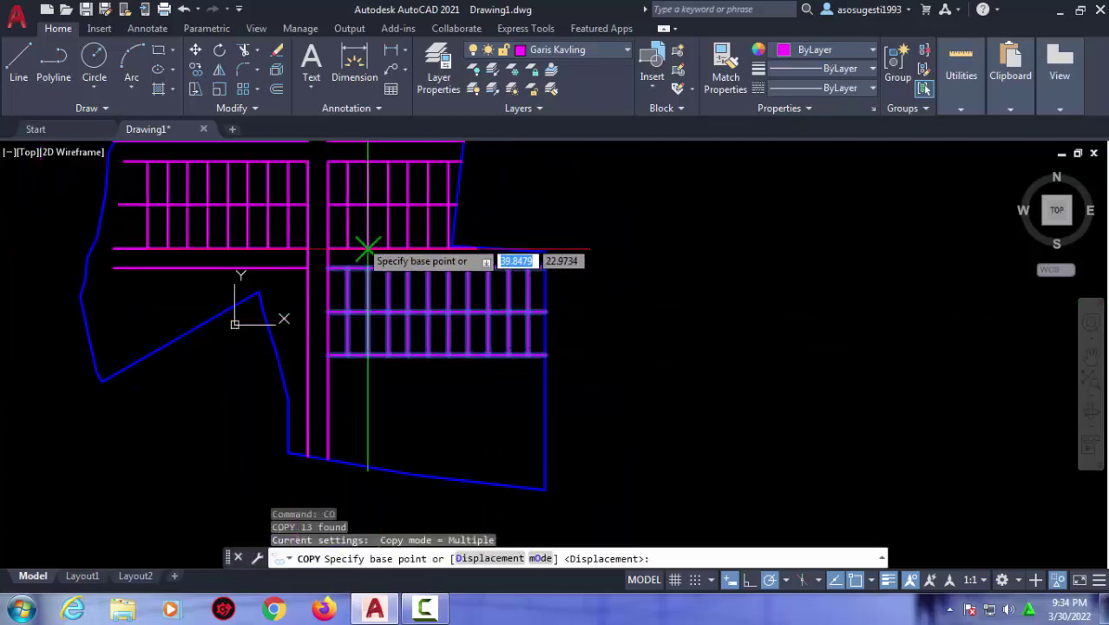
click(328, 161)
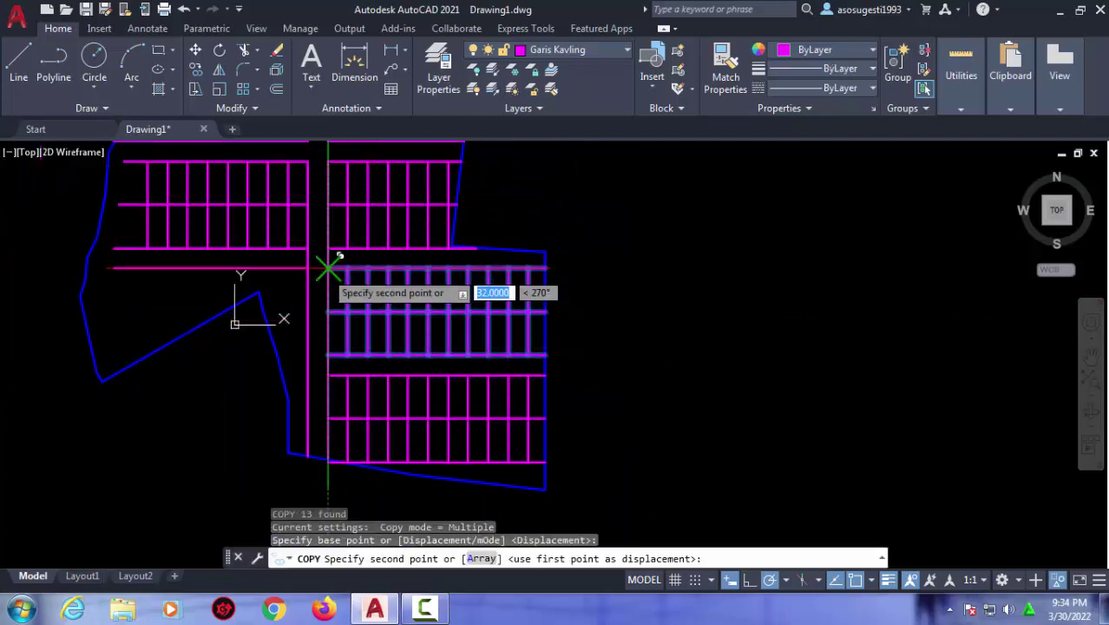
click(433, 453)
key(Escape)
scroll(460, 451, up, 3)
Trim the vertical lot lines in the middle strip and erase the stray bottom magenta line.
scroll(538, 408, up, 1)
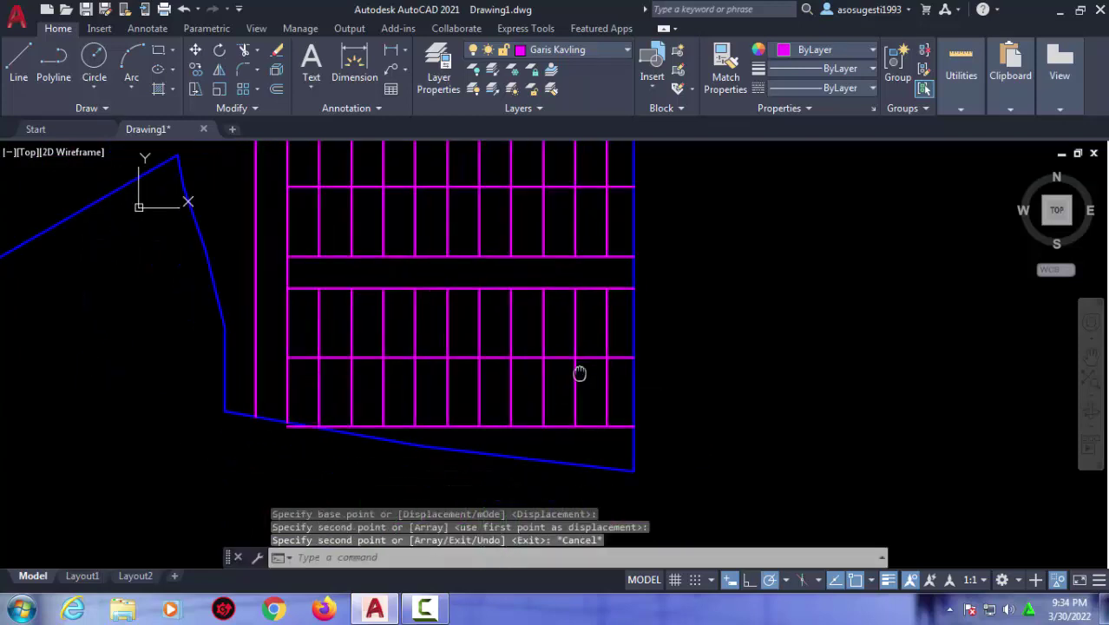
scroll(625, 377, up, 1)
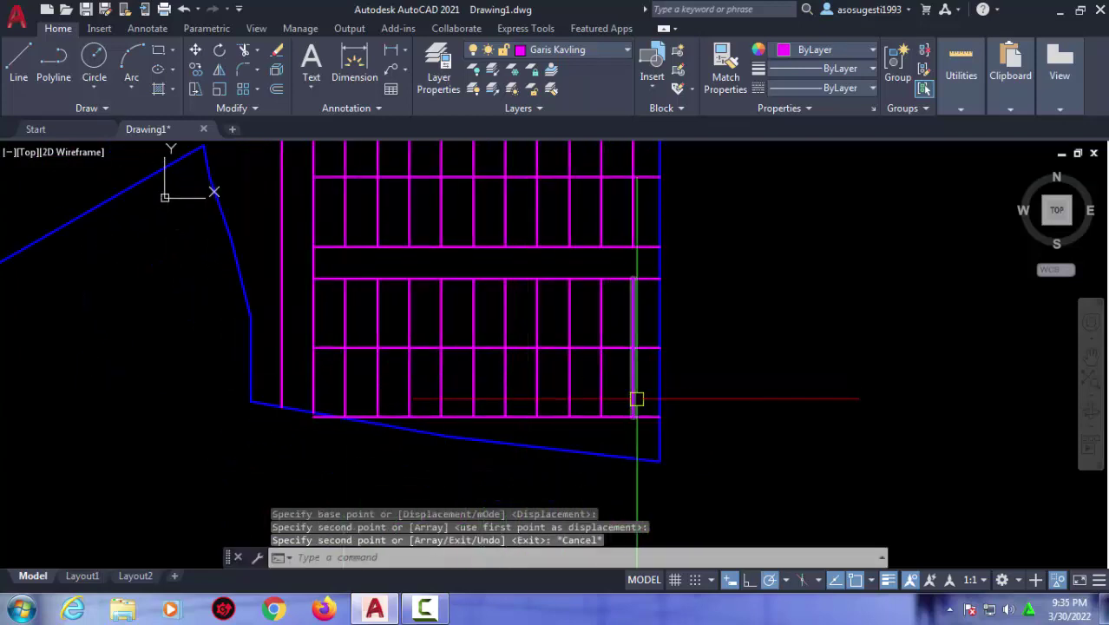
scroll(636, 400, up, 2)
key(Escape)
key(Return)
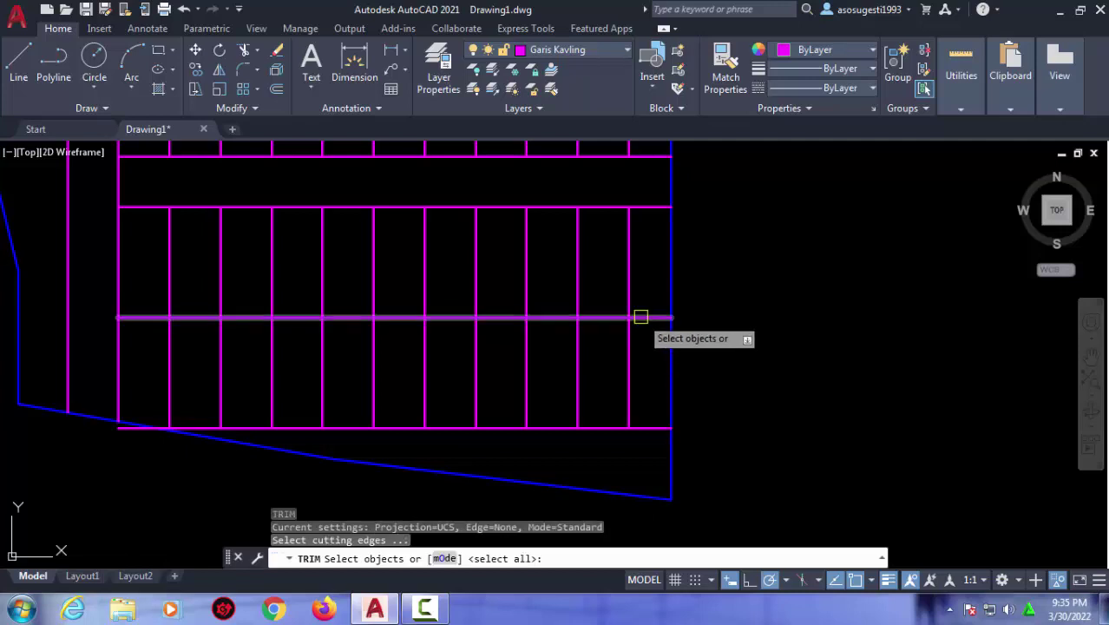
key(Return)
click(649, 359)
click(162, 341)
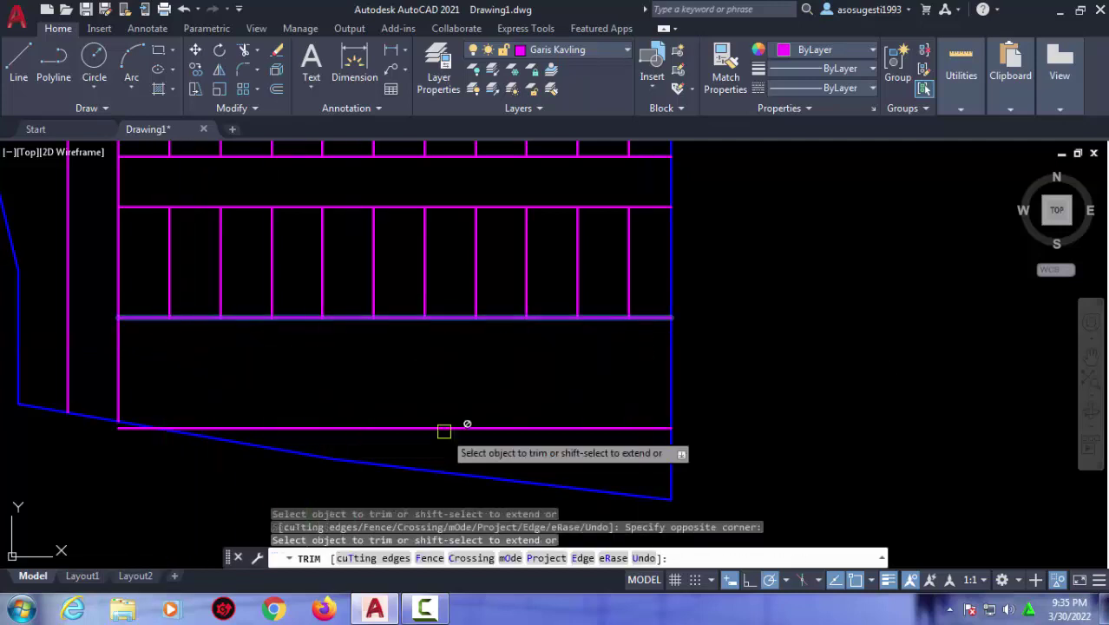
key(Return)
click(564, 434)
click(520, 400)
text(e)
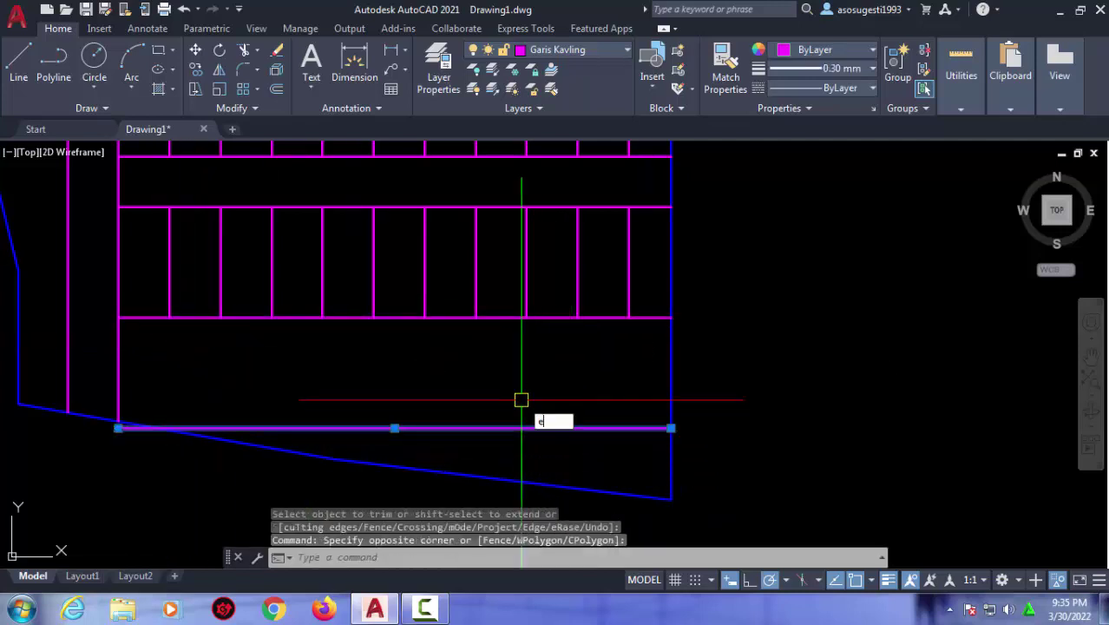
key(Return)
Extend two horizontal lot lines on the left out to the blue site boundary.
scroll(381, 383, down, 2)
mouse_move(381, 383)
middle_down()
mouse_move(541, 448)
mouse_move(519, 465)
middle_up()
scroll(549, 447, down, 2)
mouse_move(243, 329)
middle_down()
mouse_move(354, 397)
mouse_move(329, 417)
middle_up()
key(Escape)
key(Return)
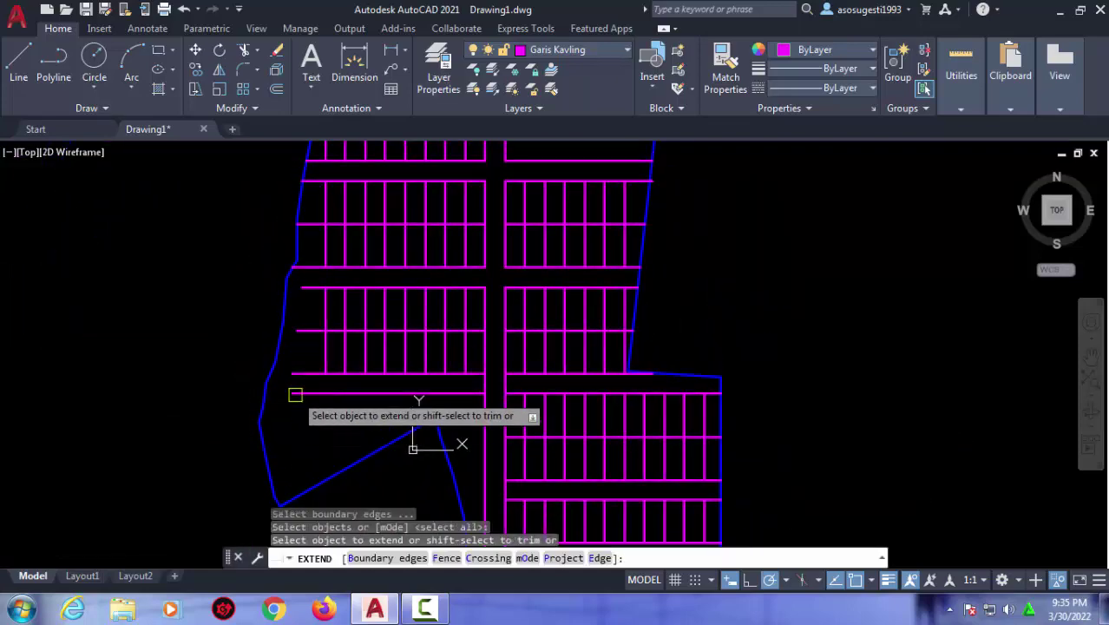
click(293, 392)
click(310, 376)
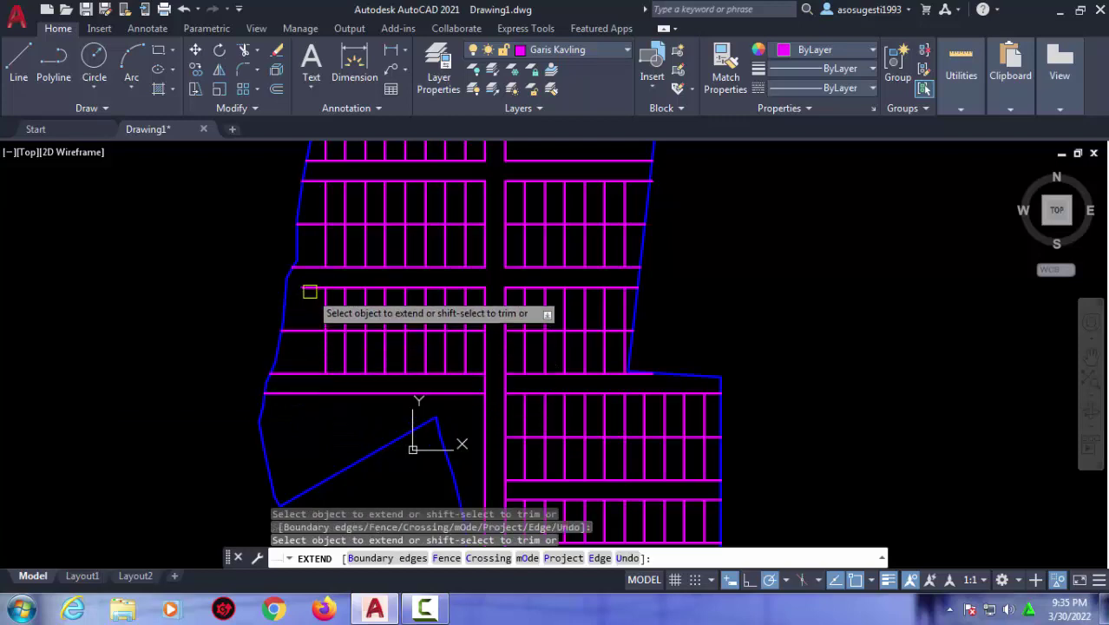
Pan across the plan to the upper-left lot block and finish extending.
scroll(308, 287, down, 3)
scroll(512, 438, up, 3)
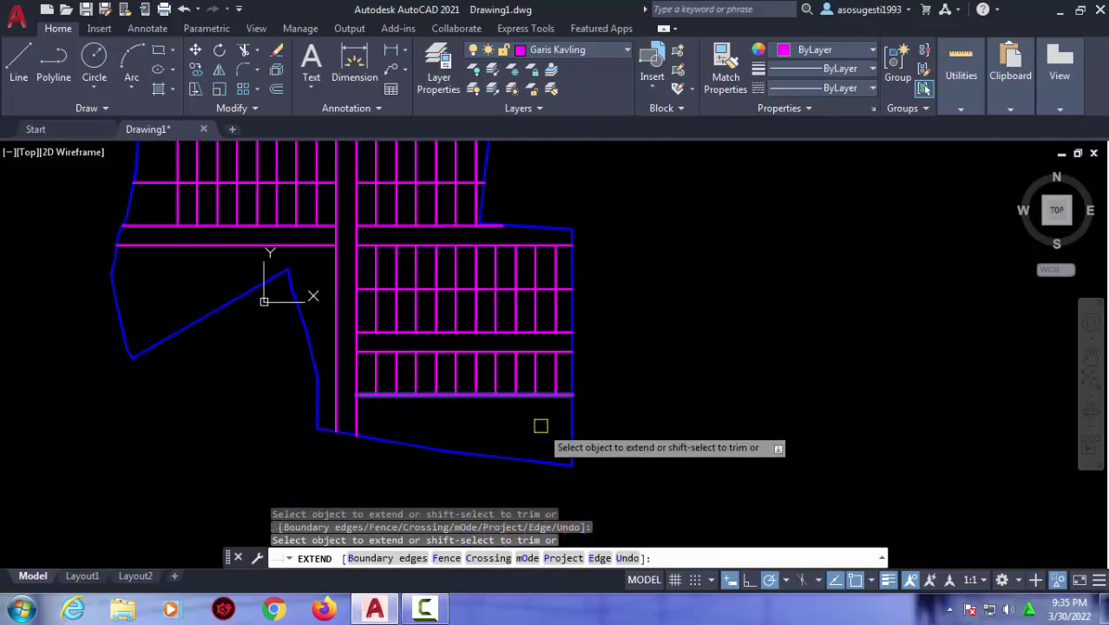
scroll(523, 364, up, 2)
scroll(317, 409, down, 3)
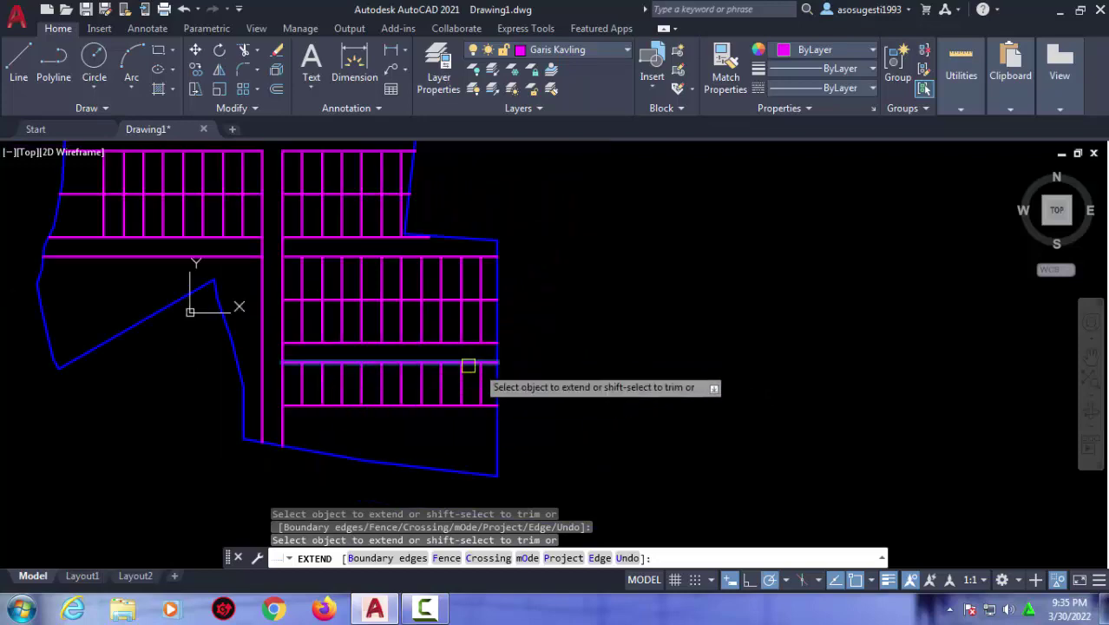
middle_drag(468, 366, 664, 467)
scroll(686, 468, down, 2)
scroll(441, 453, up, 2)
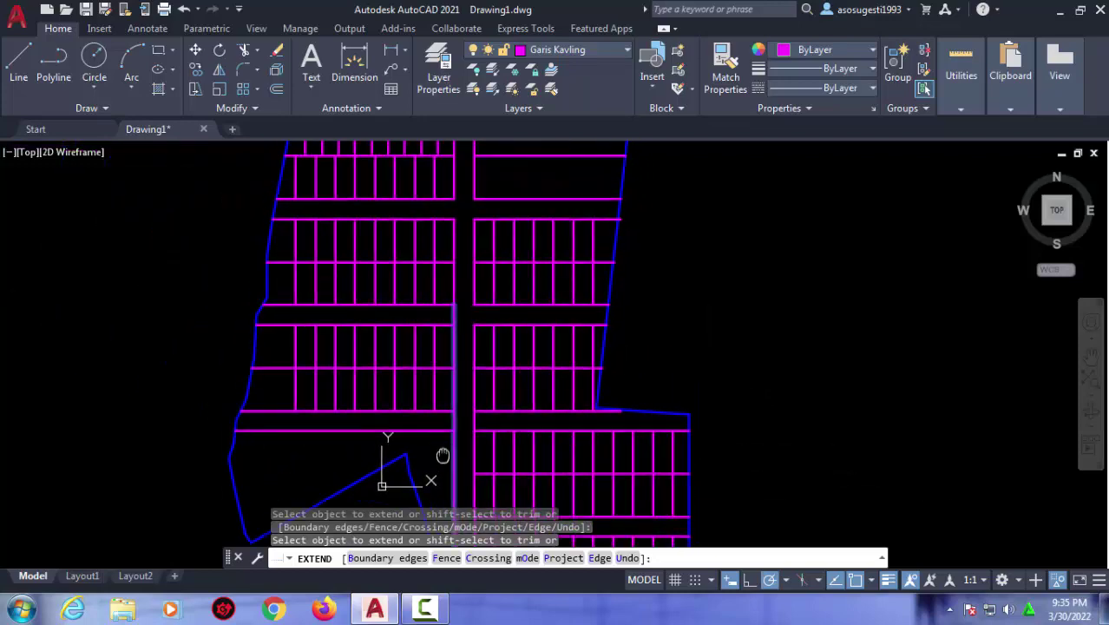
middle_drag(428, 425, 627, 374)
key(Escape)
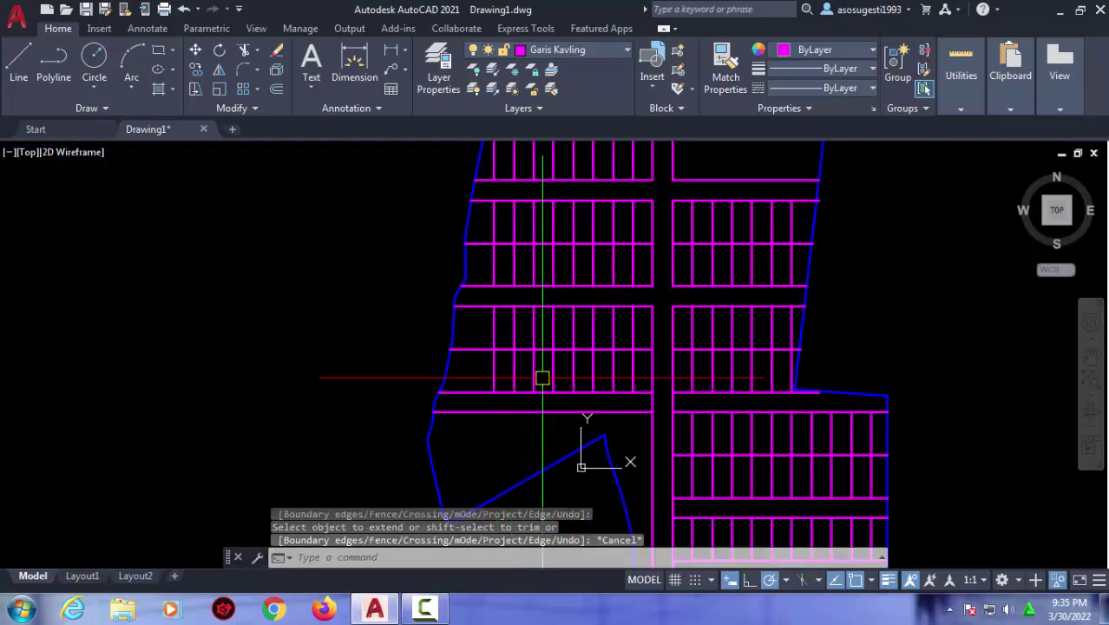
scroll(510, 376, up, 4)
Copy the two selected vertical lot lines over to the upper-right block.
click(416, 350)
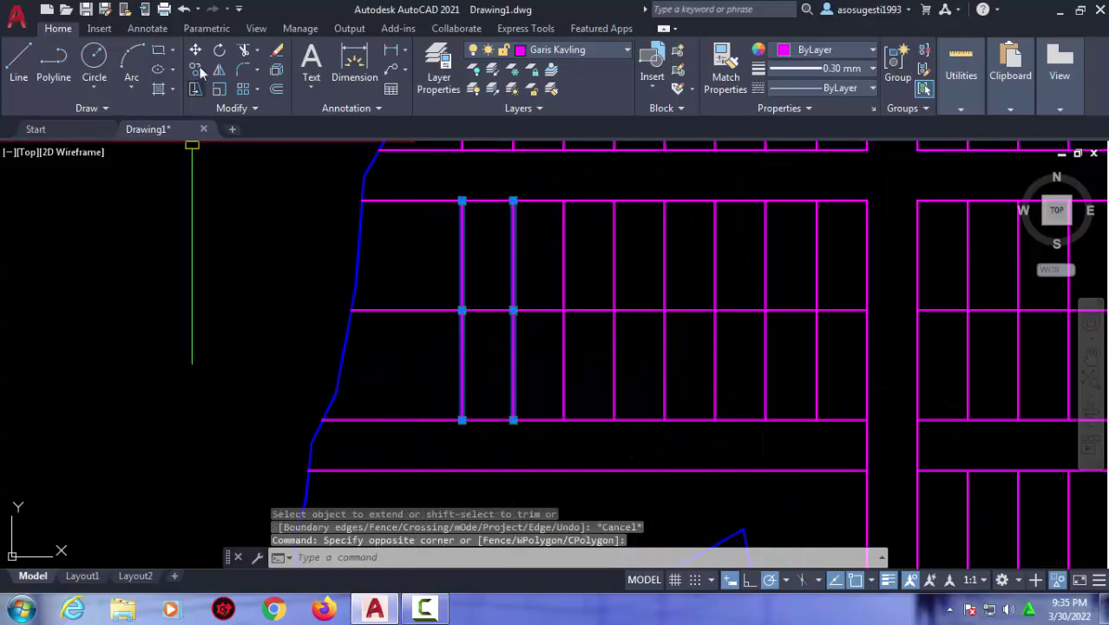
click(197, 71)
click(512, 309)
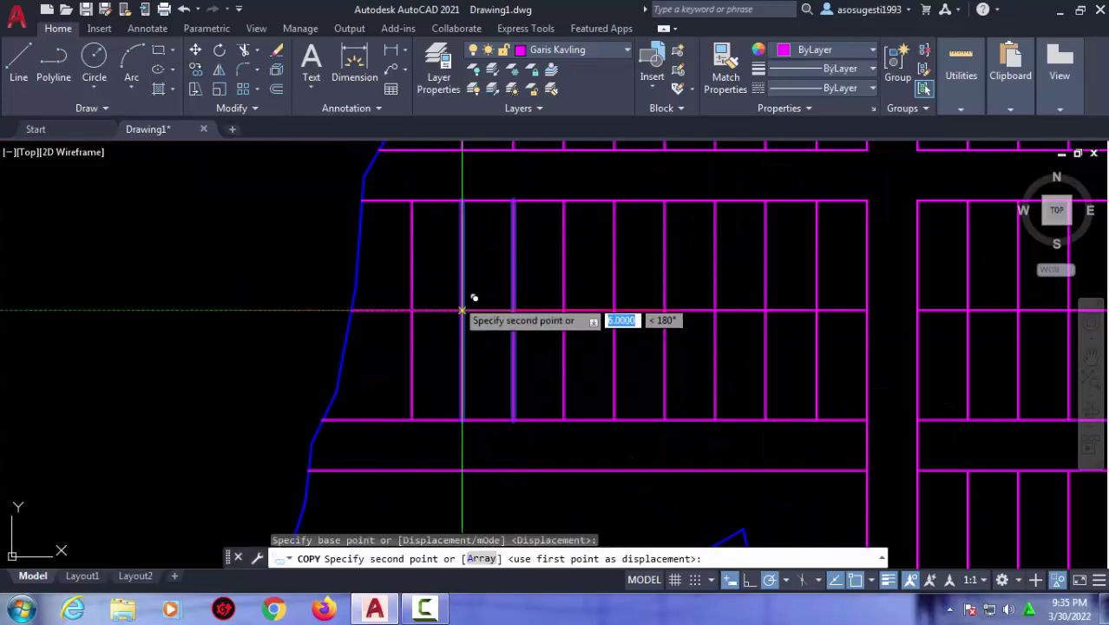
click(464, 308)
scroll(442, 334, down, 4)
middle_drag(515, 327, 363, 462)
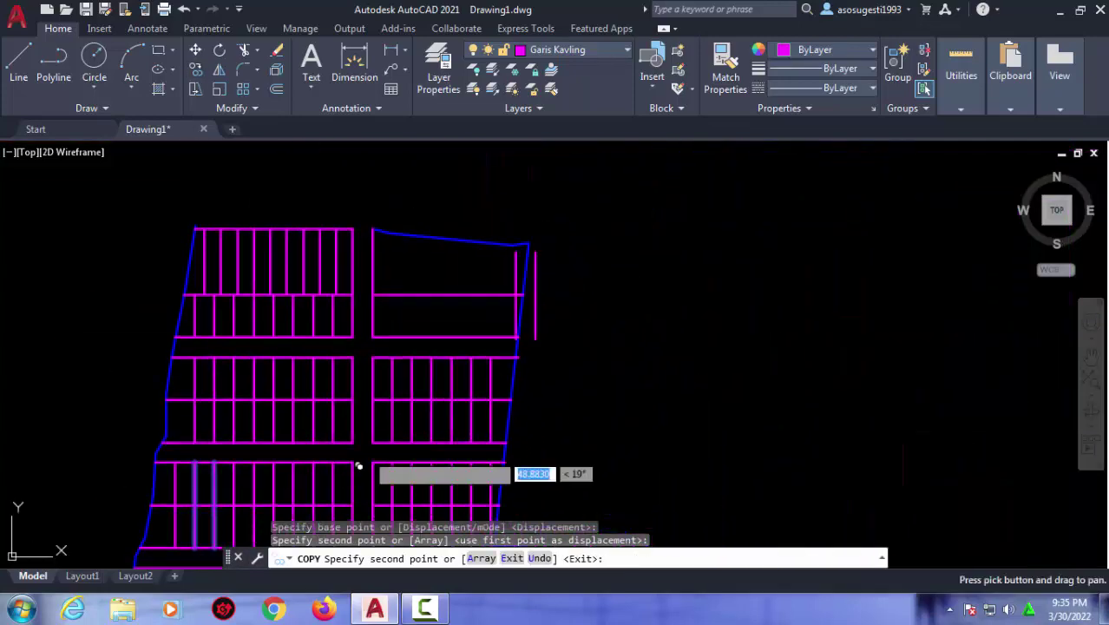
scroll(393, 318, up, 2)
key(Escape)
Offset the block's left edge line repeatedly 6 units apart toward the boundary.
key(Return)
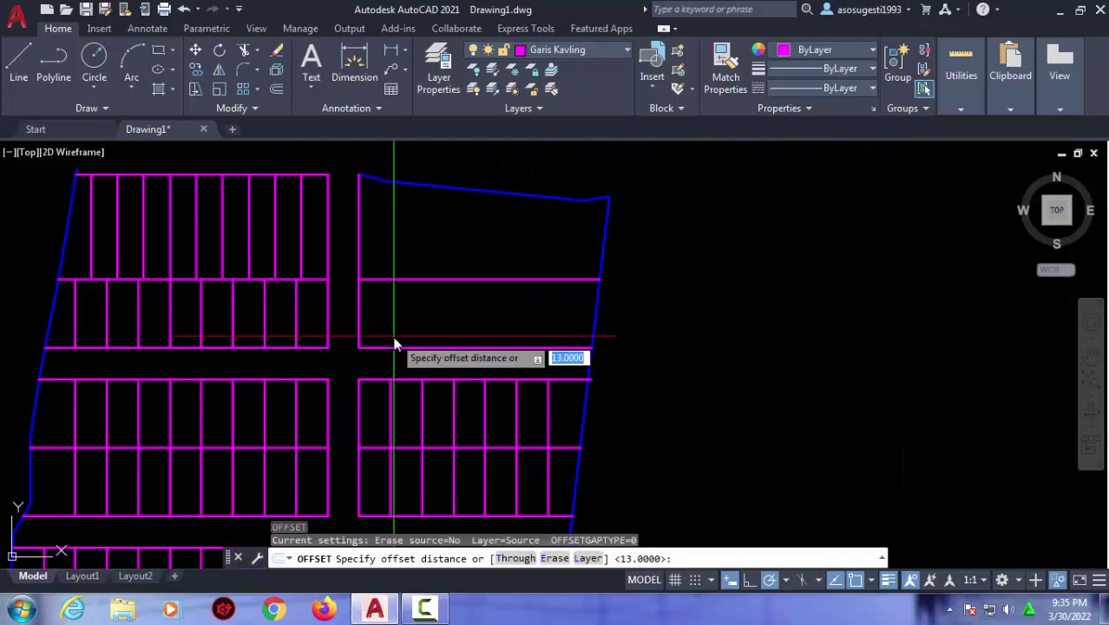
key(Return)
click(359, 330)
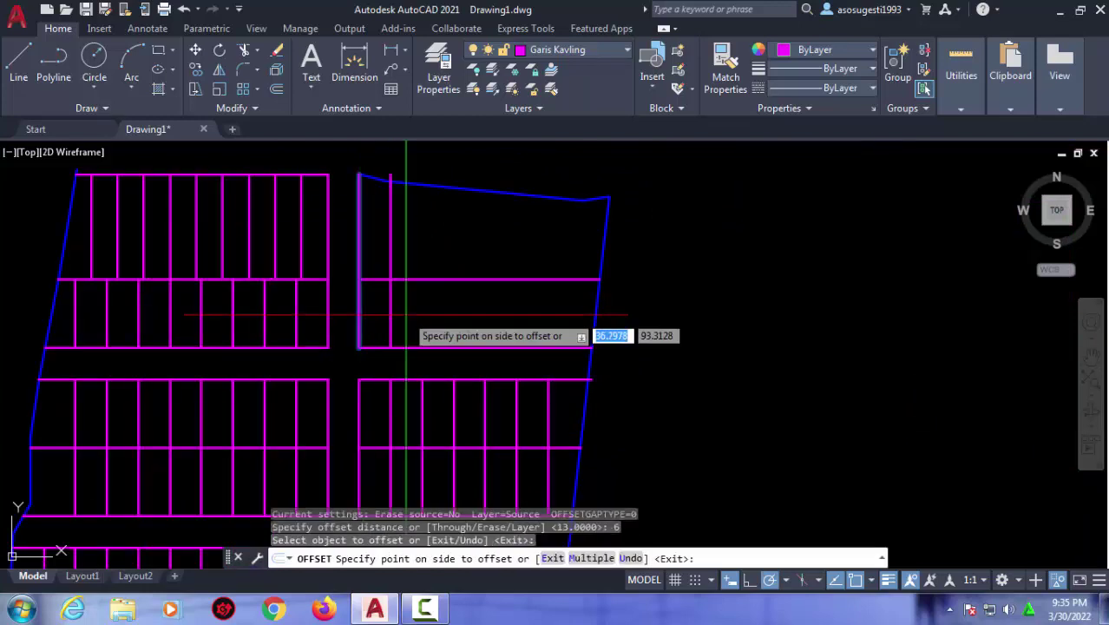
click(391, 346)
click(423, 311)
click(440, 312)
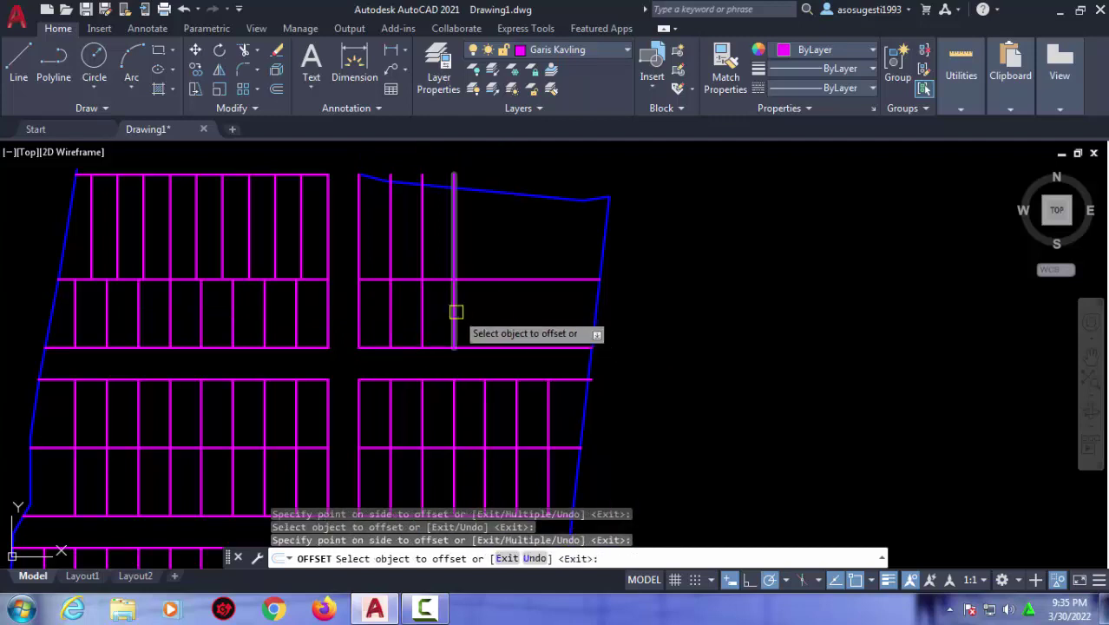
click(454, 310)
click(541, 315)
click(483, 310)
click(488, 310)
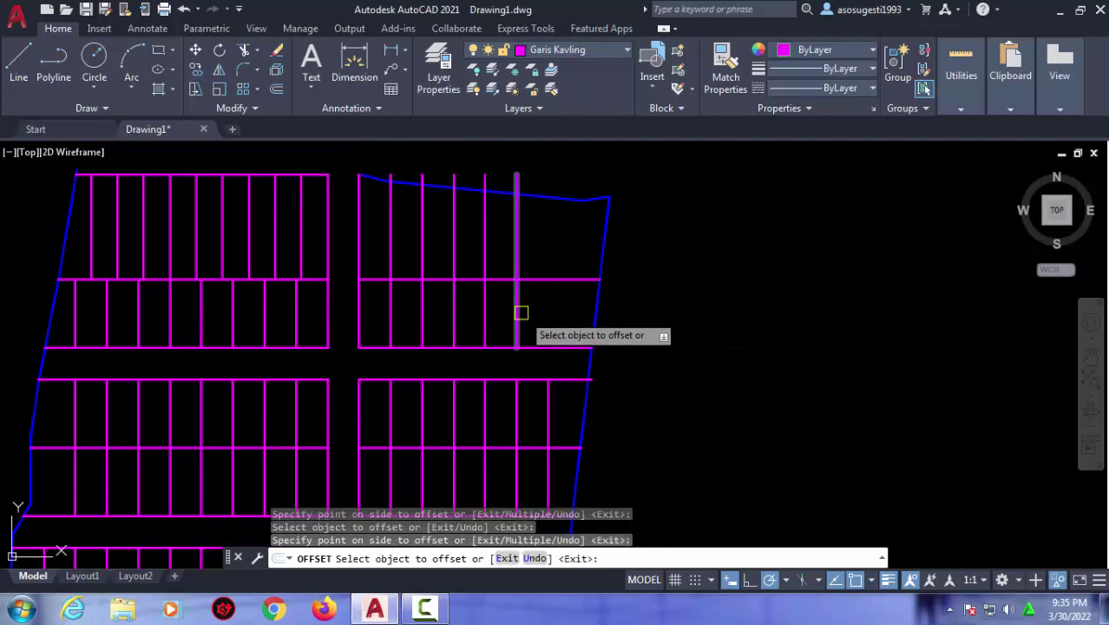
click(517, 314)
click(549, 312)
click(548, 312)
click(579, 314)
key(Escape)
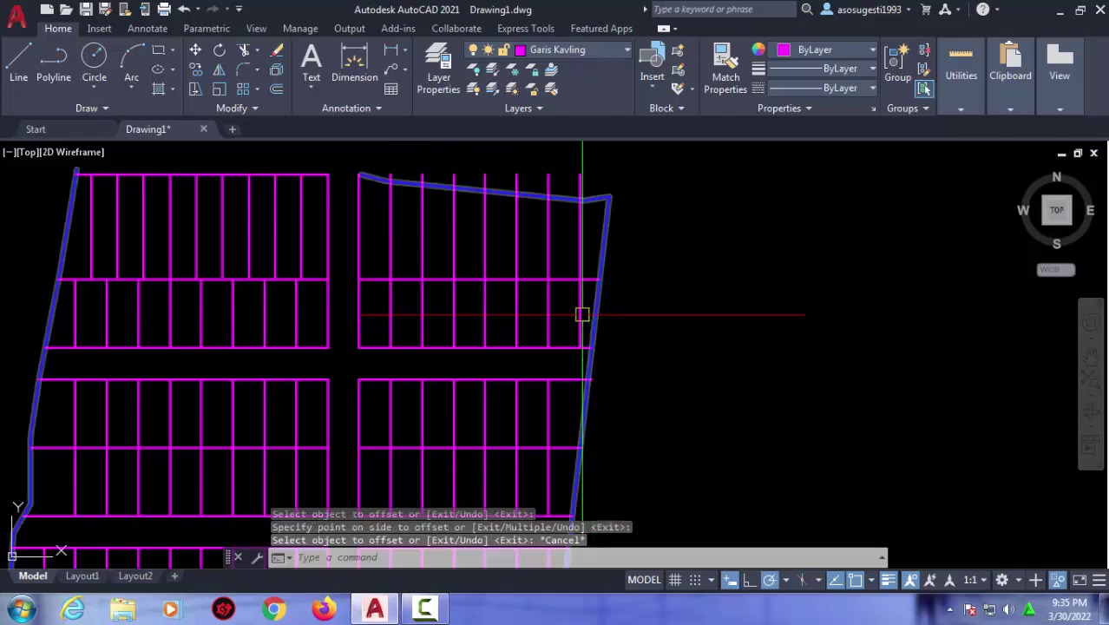
Trim the new lot lines out of the top strip above the row line.
text(tr)
key(Return)
key(Return)
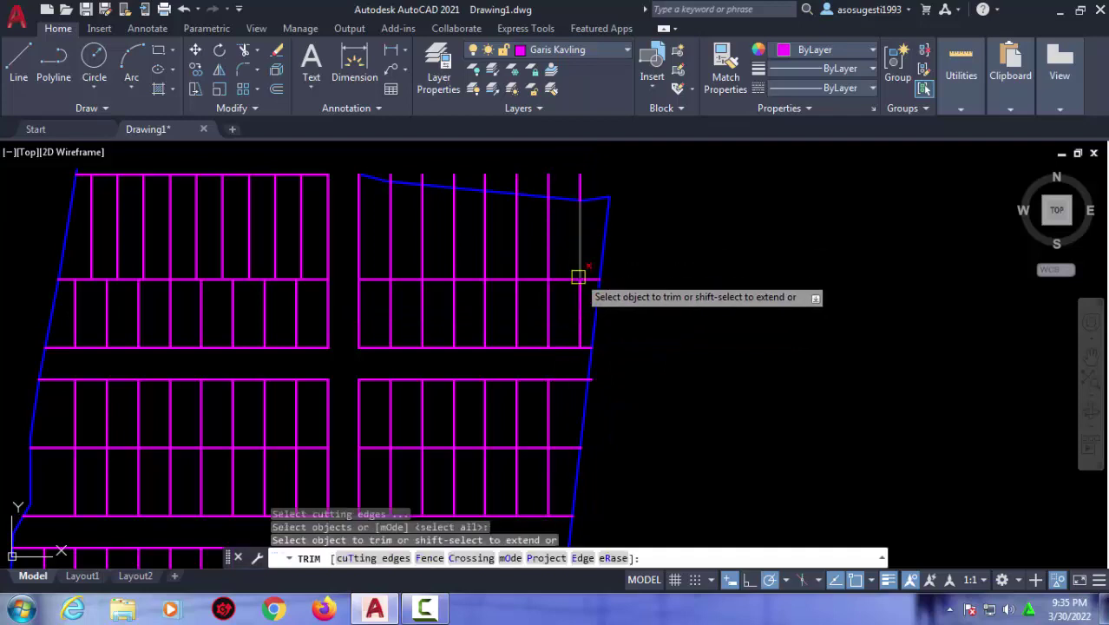
key(Return)
key(Return)
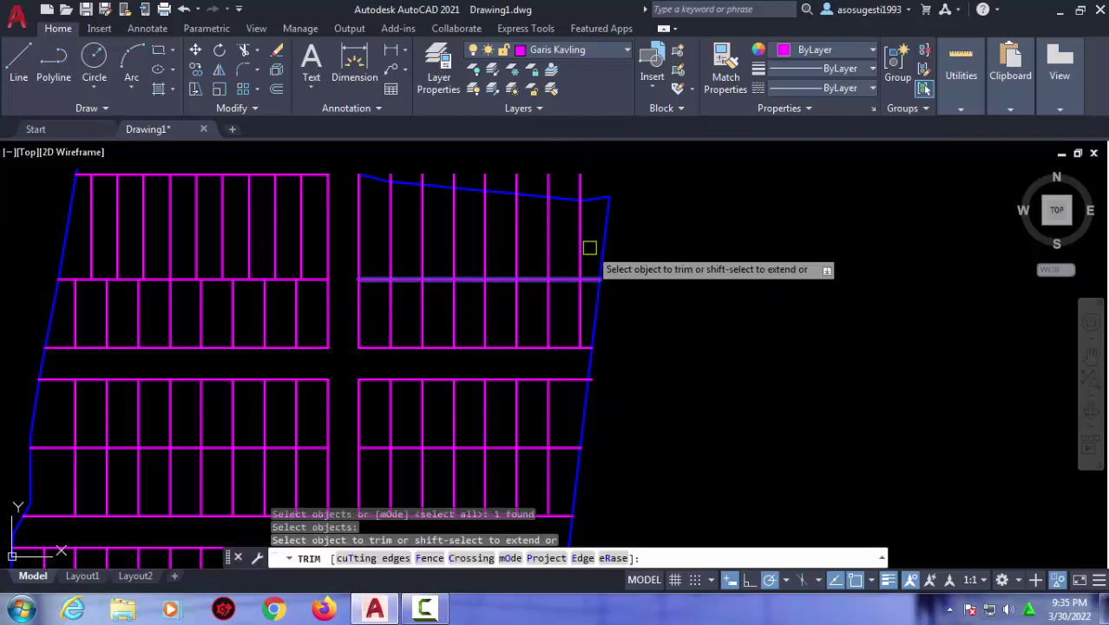
click(578, 245)
click(572, 252)
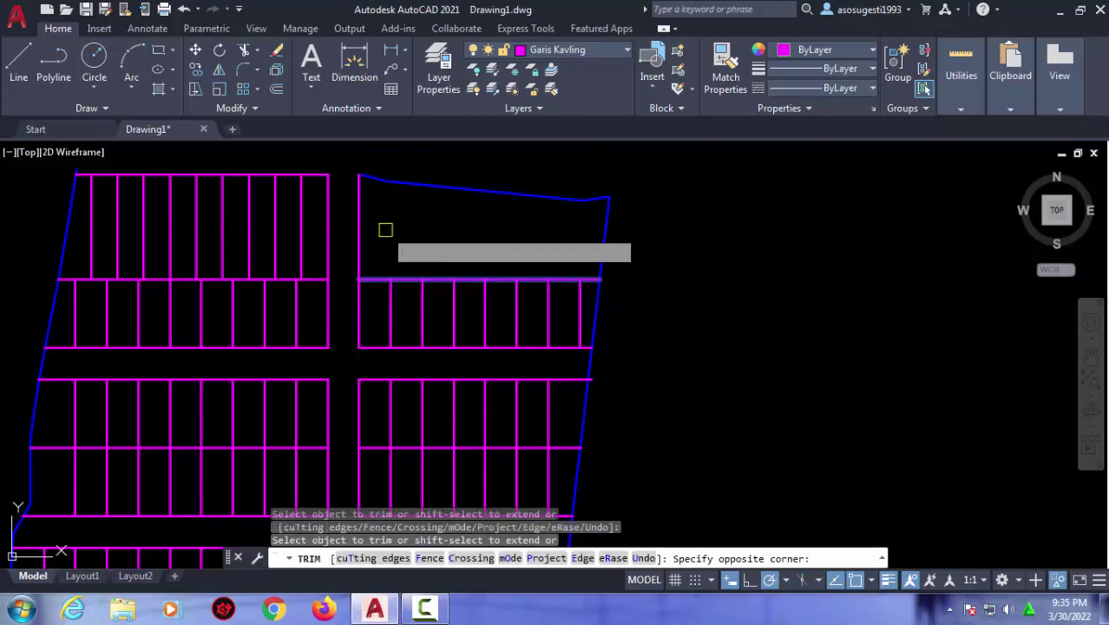
click(386, 227)
key(Return)
scroll(420, 237, up, 2)
Offset the top strip's left edge line 5 units to the right.
middle_drag(389, 240, 395, 293)
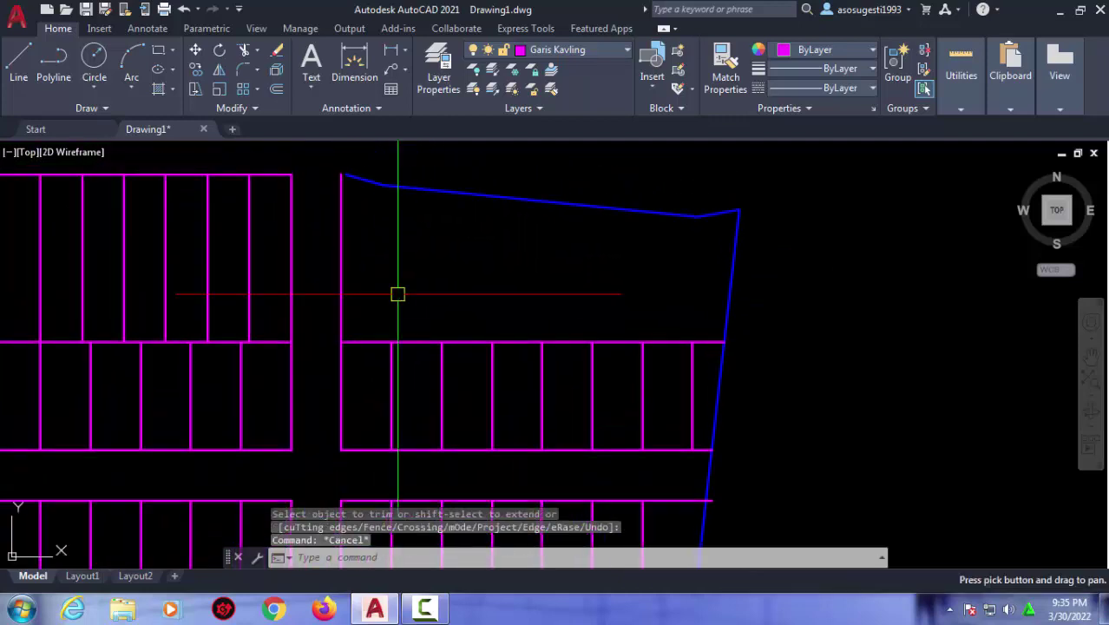
text(o)
key(Return)
key(Return)
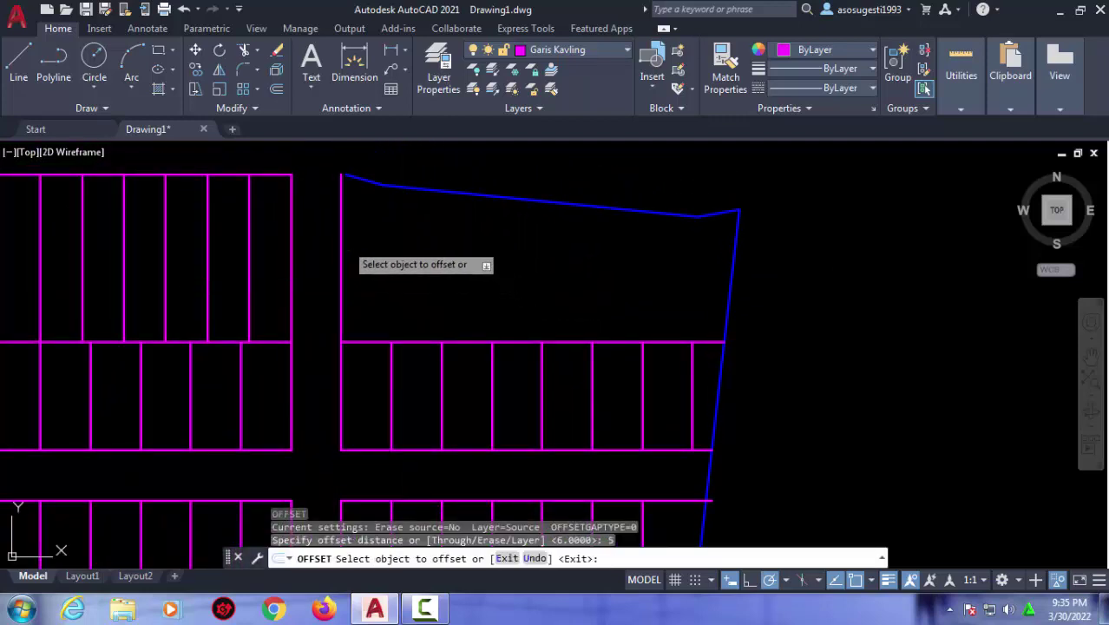
click(341, 260)
click(417, 302)
key(Escape)
Trim the new line at the row line and select it for copying.
key(Return)
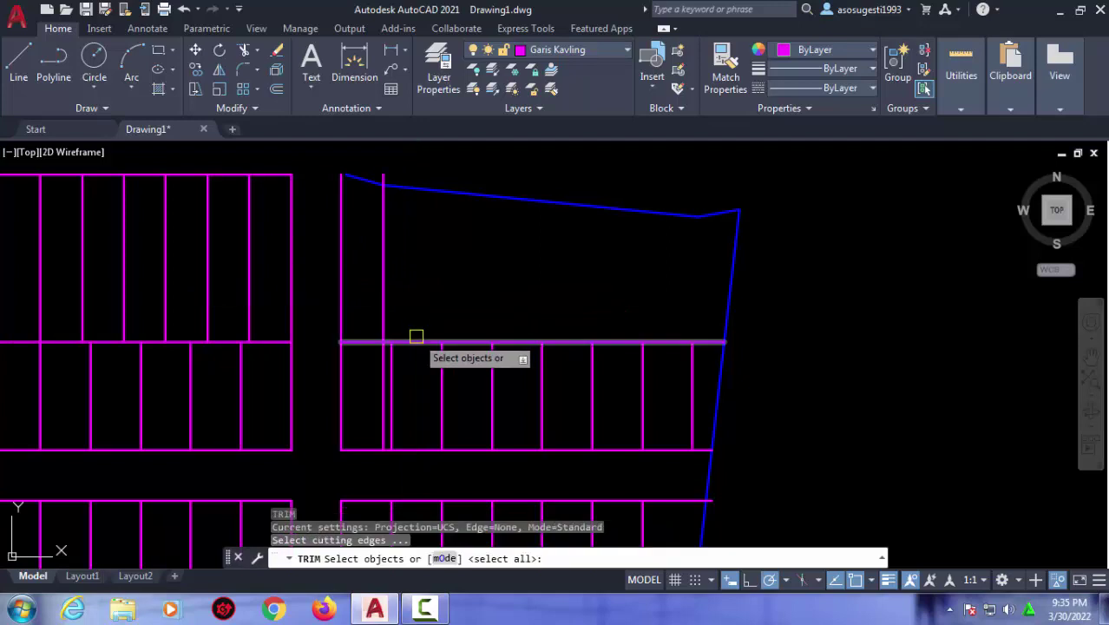
click(400, 343)
key(Return)
key(Escape)
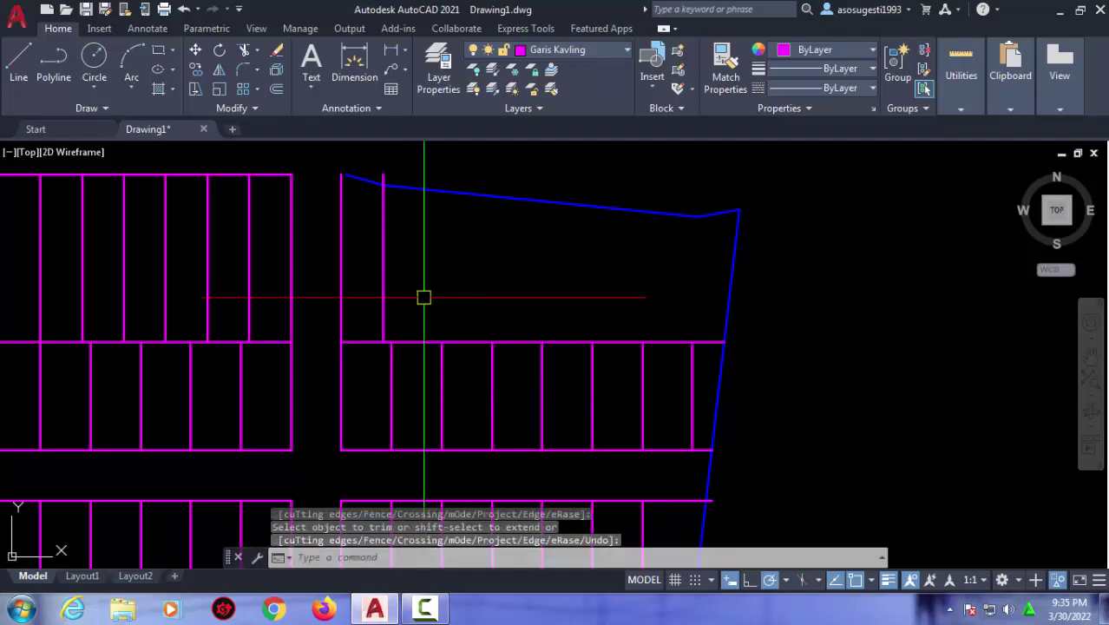
click(424, 293)
click(371, 282)
key(Return)
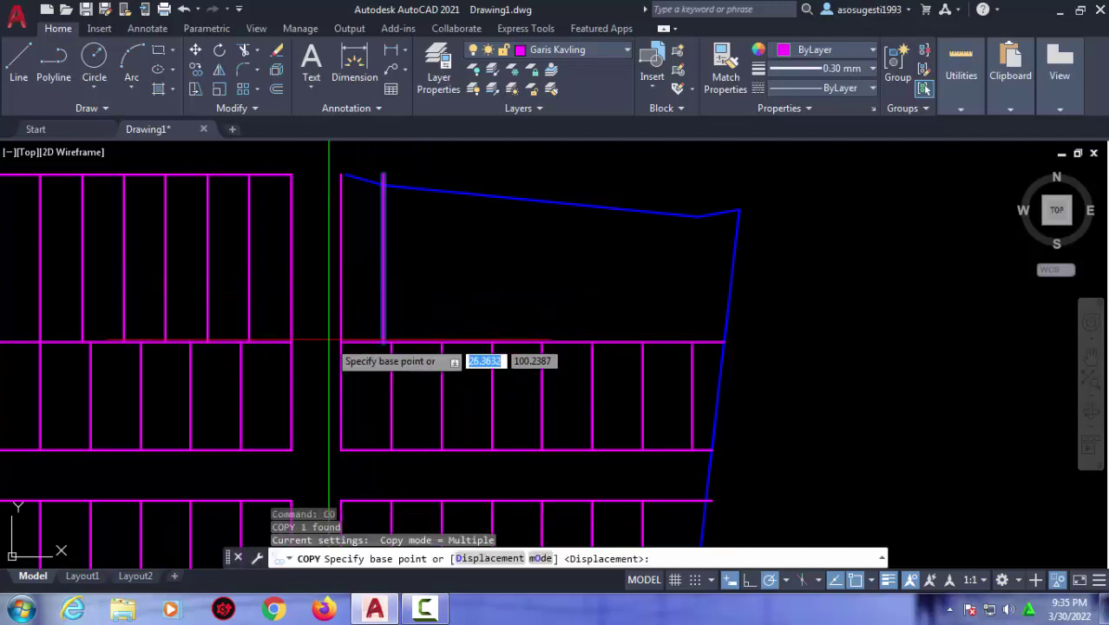
Copy the lot line seven times across the strip along the row line.
click(341, 342)
click(383, 342)
click(424, 341)
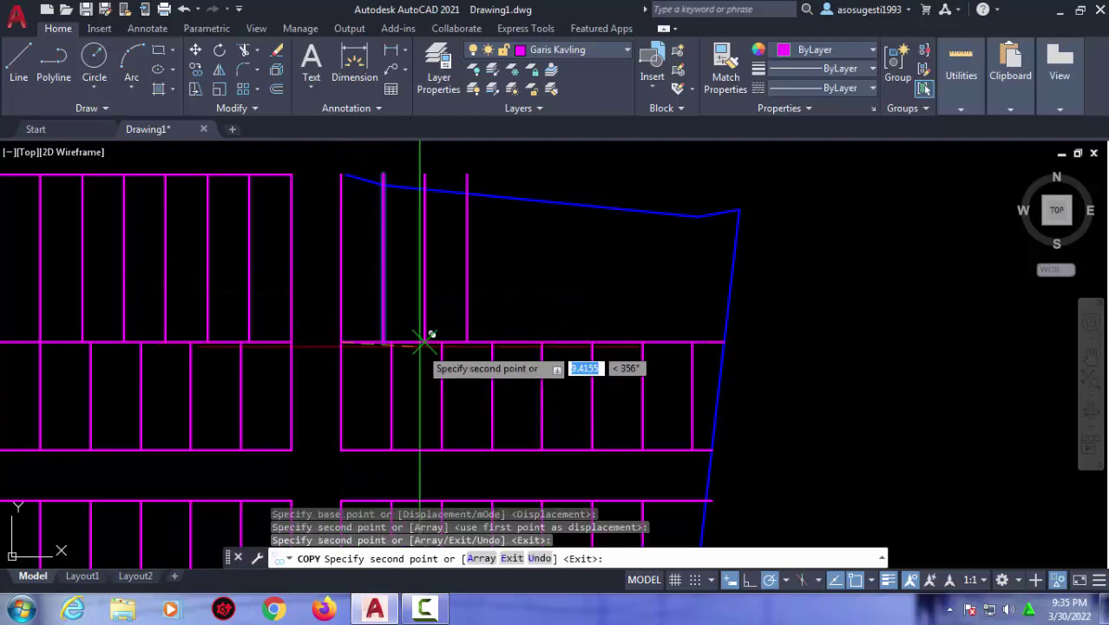
click(467, 341)
click(506, 342)
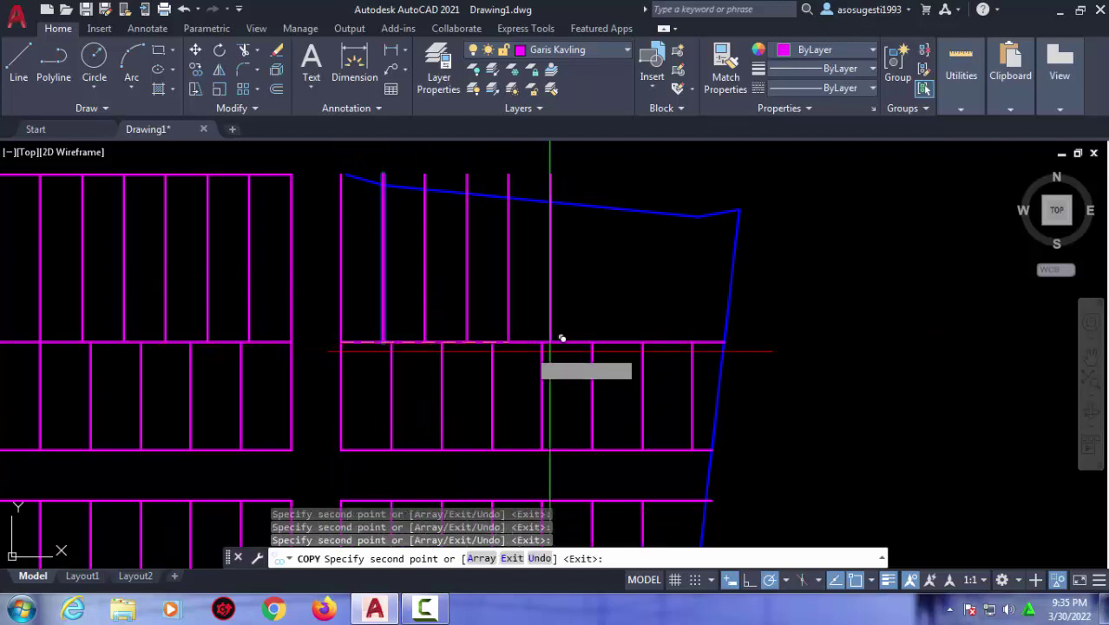
click(550, 342)
click(592, 342)
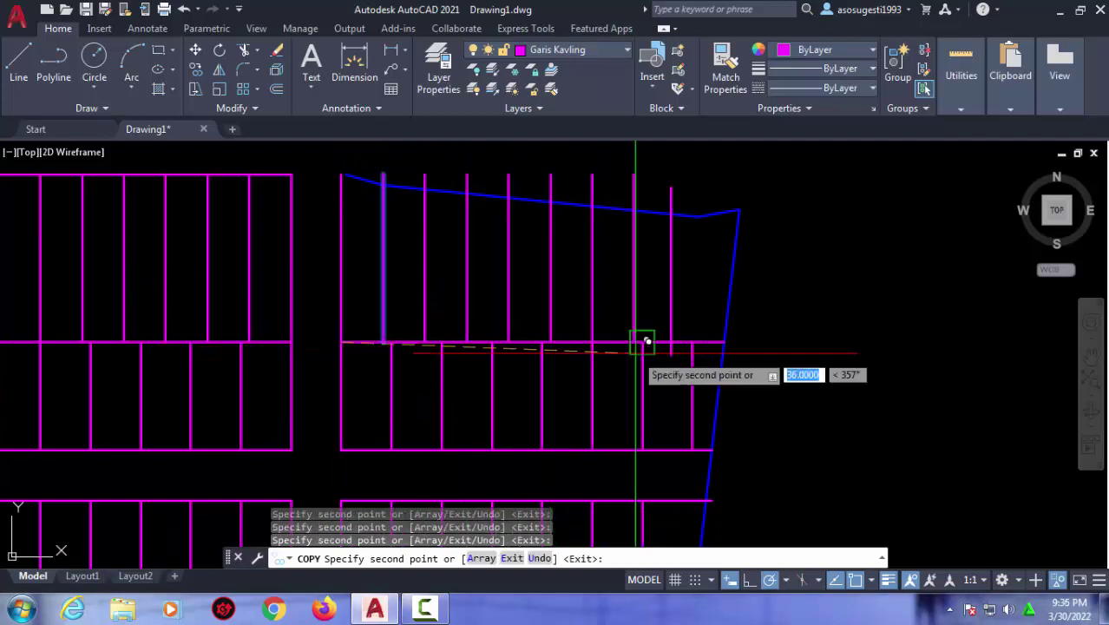
click(676, 342)
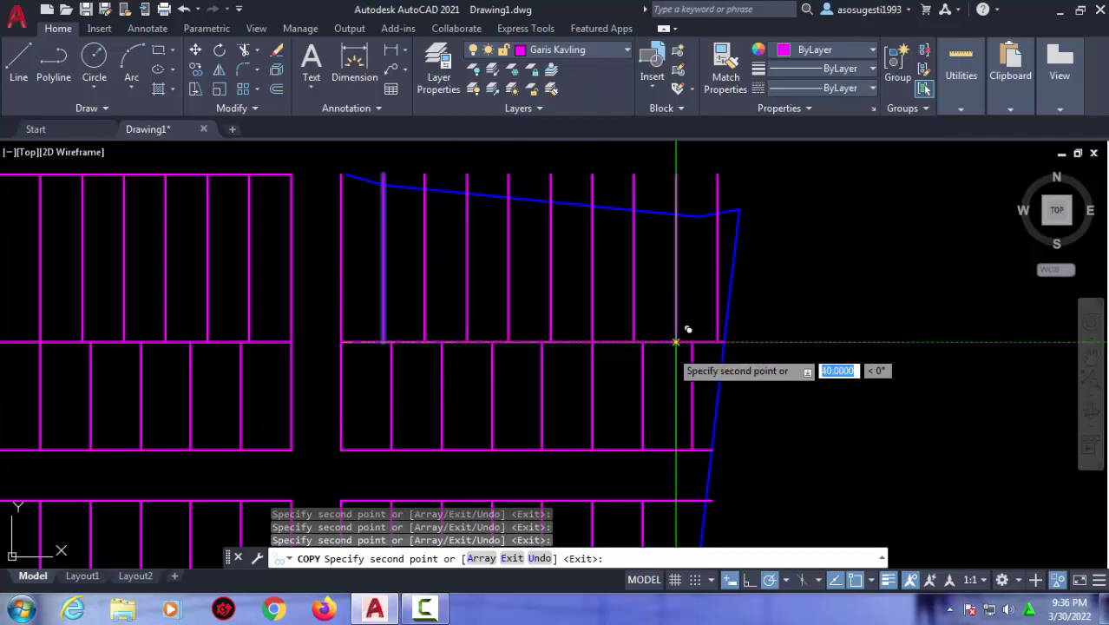
key(Escape)
Fence-trim the lot line ends sticking above the sloping blue boundary.
middle_drag(626, 352, 613, 384)
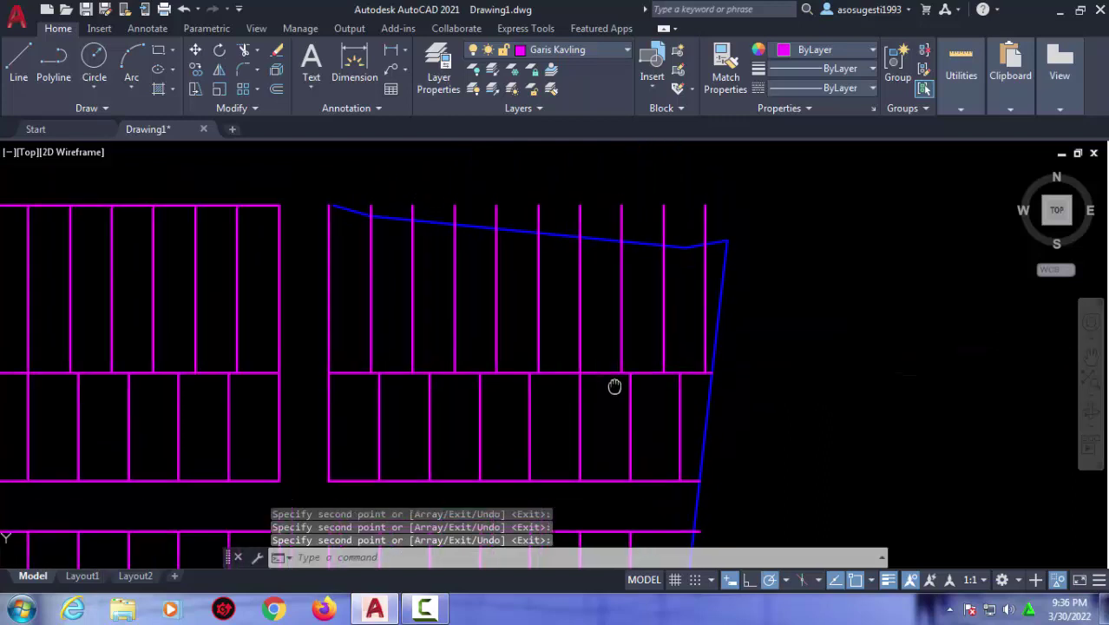
text(tr)
key(Return)
key(Return)
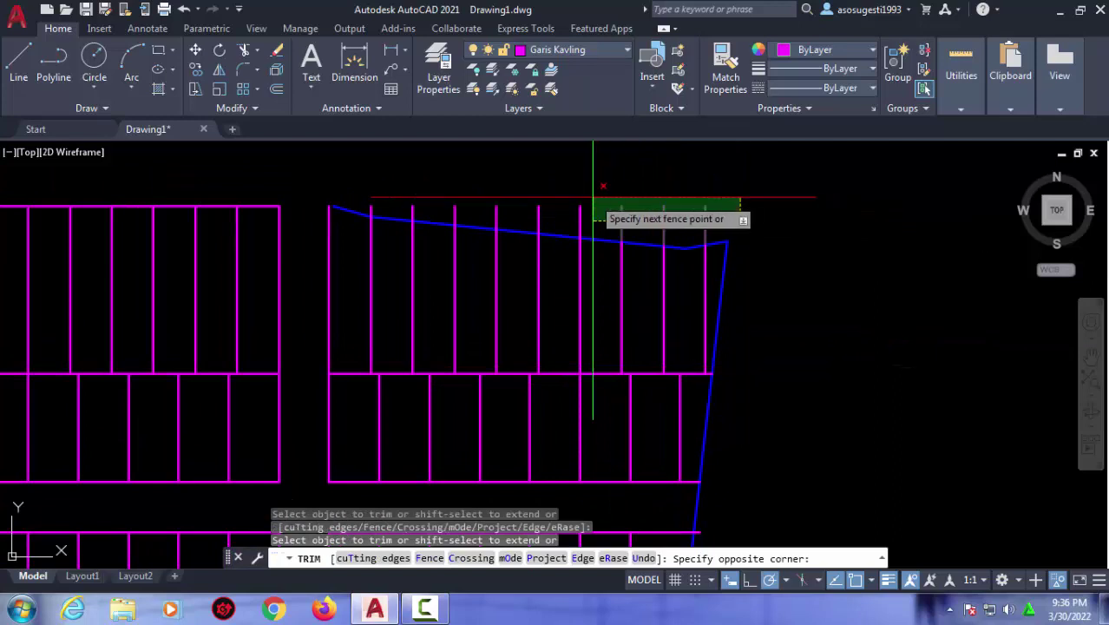
drag(597, 210, 449, 210)
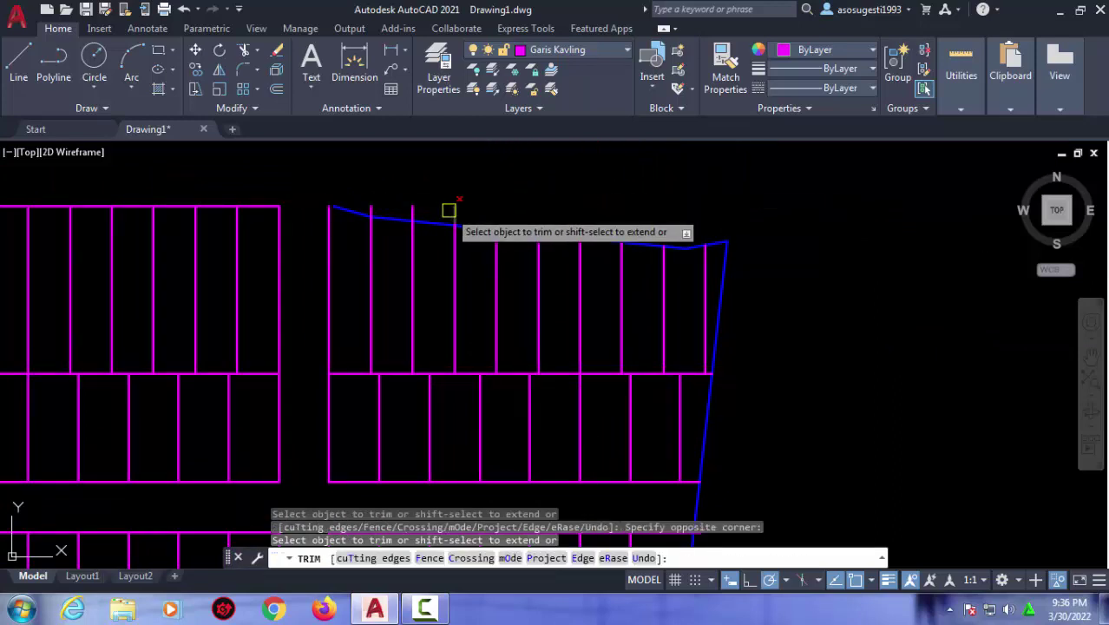
scroll(700, 216, down, 5)
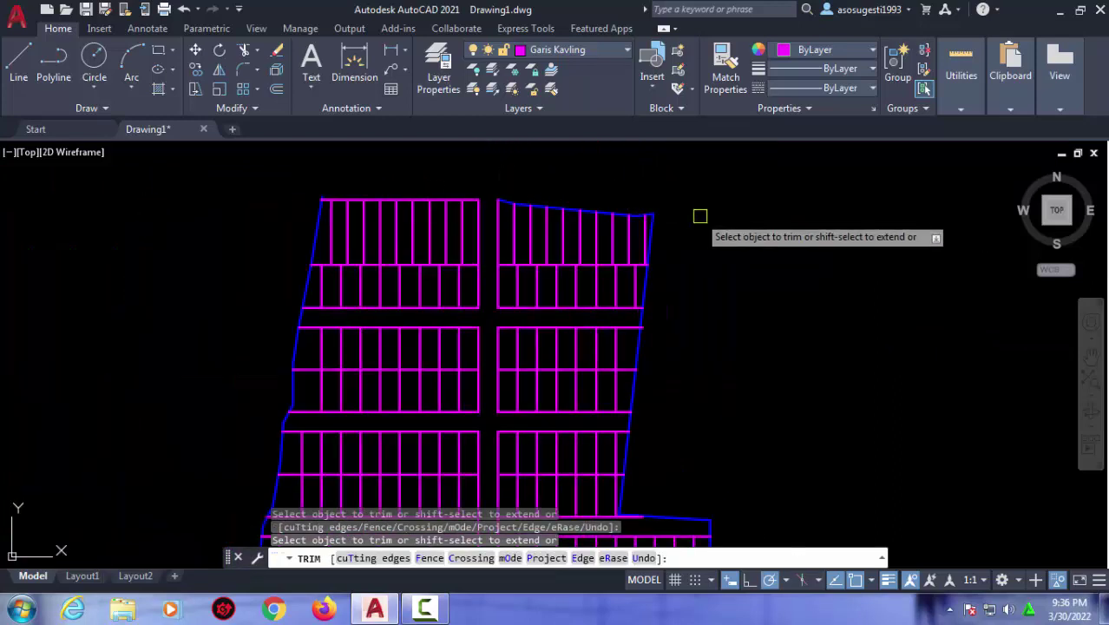
scroll(720, 212, up, 1)
Trim away a short vertical magenta segment and the lines inside a window.
scroll(711, 250, up, 1)
scroll(719, 310, up, 1)
scroll(676, 379, up, 1)
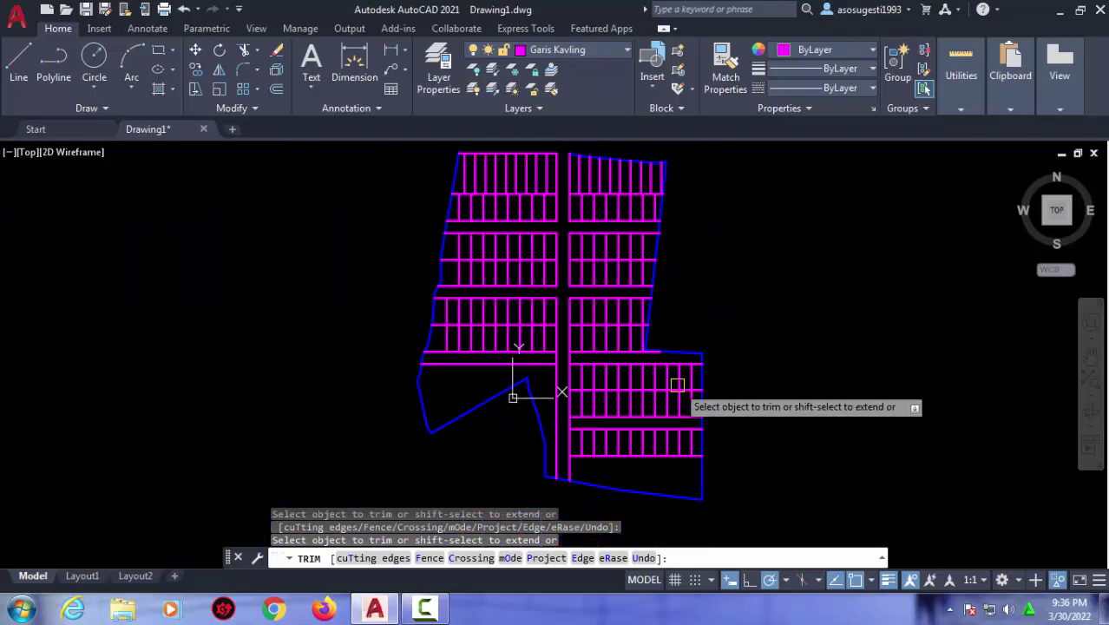
scroll(493, 425, up, 3)
scroll(466, 446, up, 2)
click(475, 442)
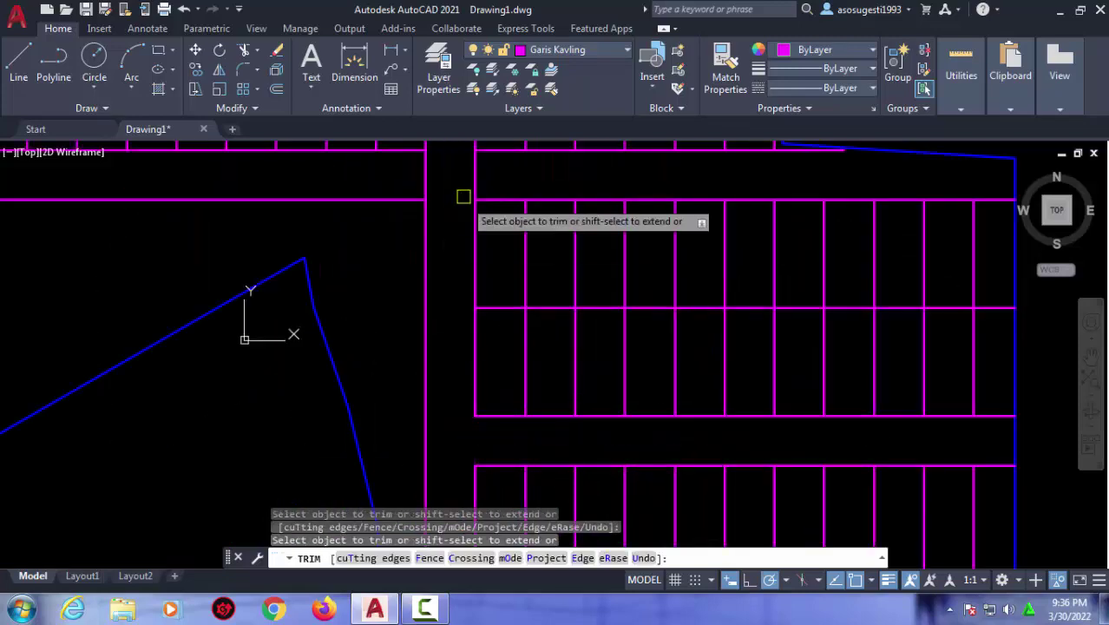
click(482, 178)
scroll(451, 217, down, 3)
click(503, 249)
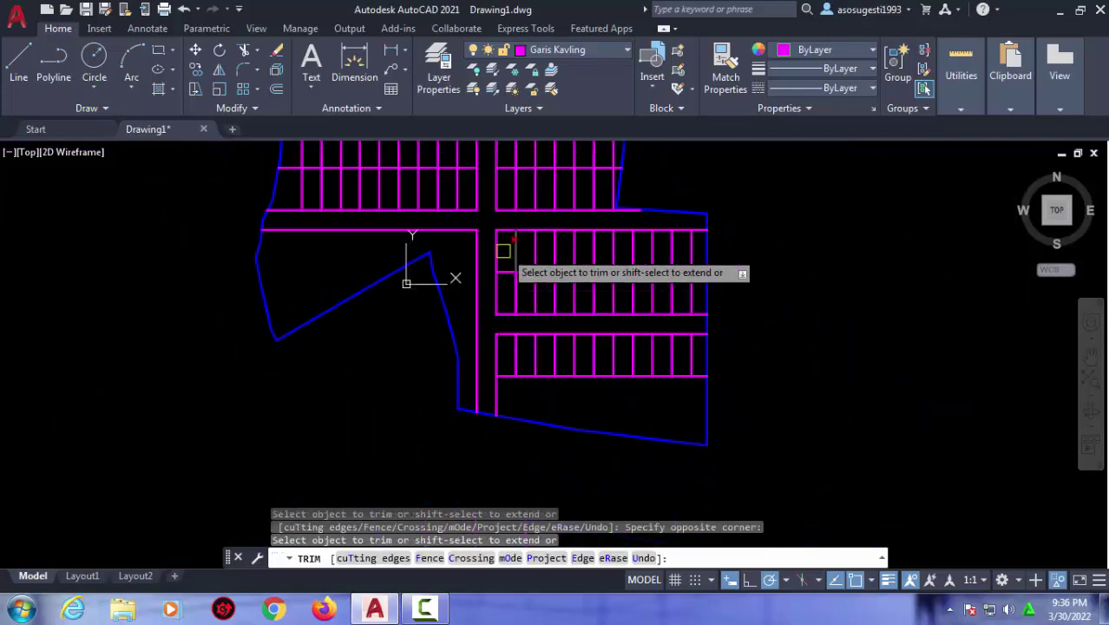
scroll(320, 321, up, 3)
key(Escape)
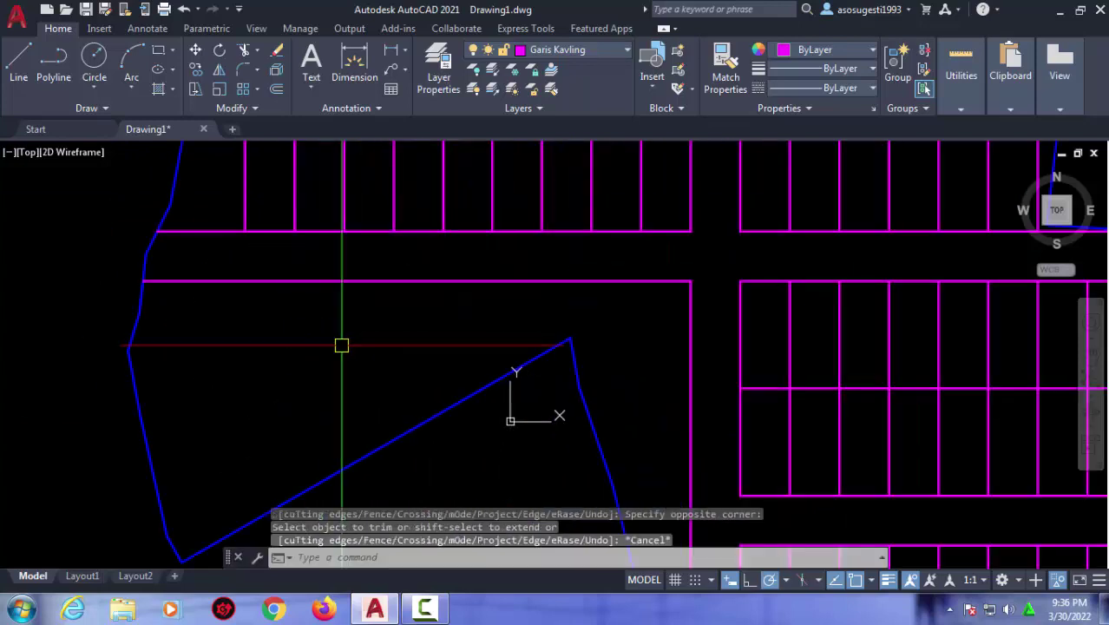
Offset the horizontal lot line by 13 to create a new row line.
text(o)
key(Return)
text(13)
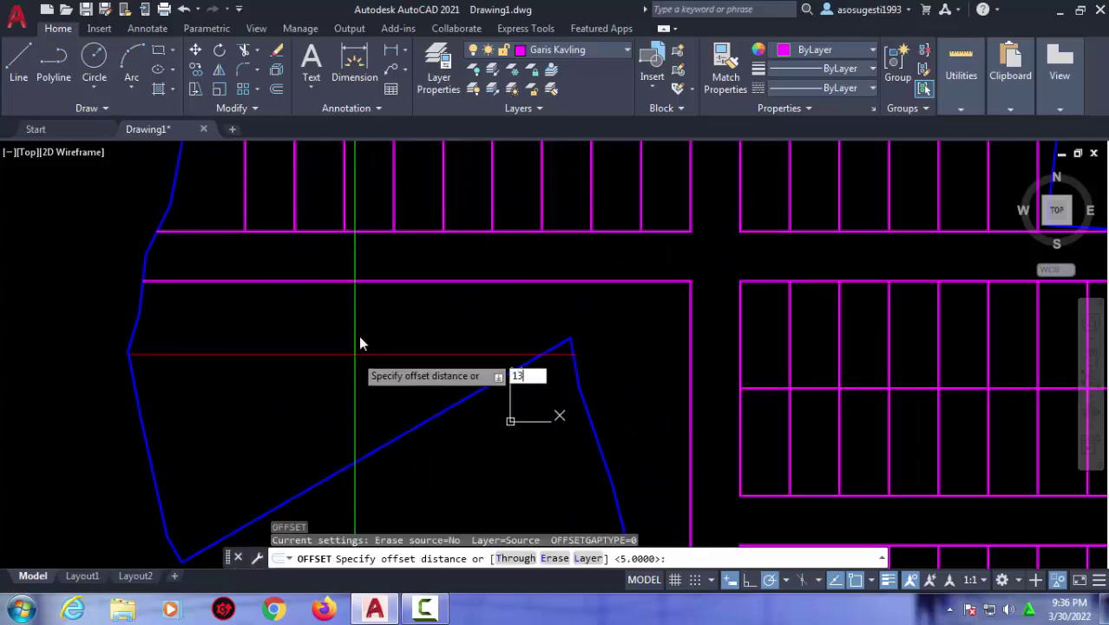
key(Return)
click(359, 280)
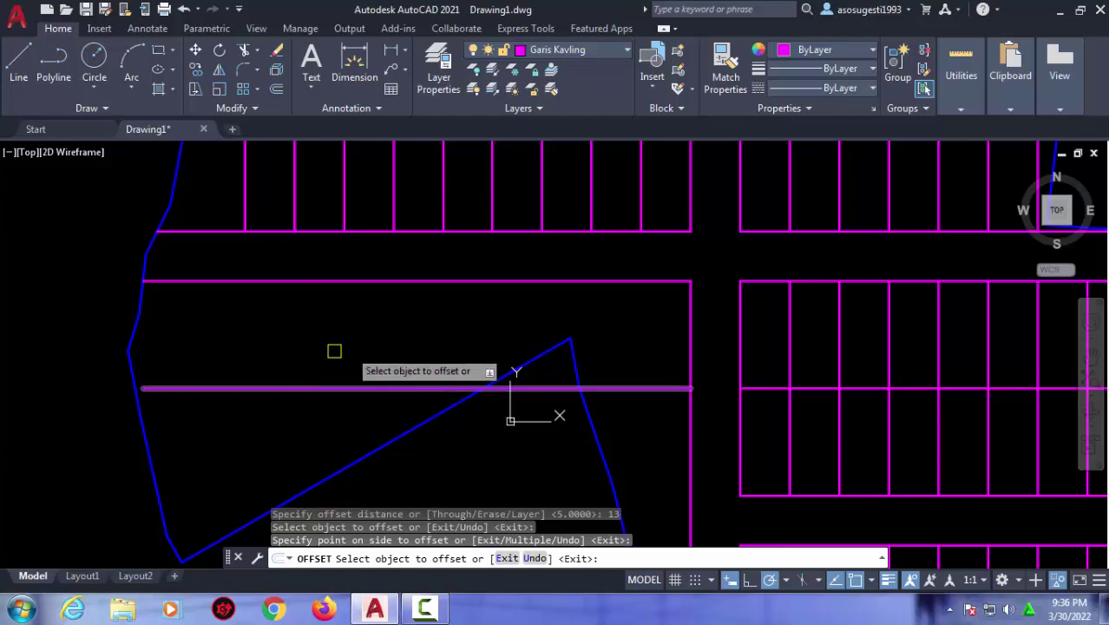
key(Escape)
key(Escape)
text(e)
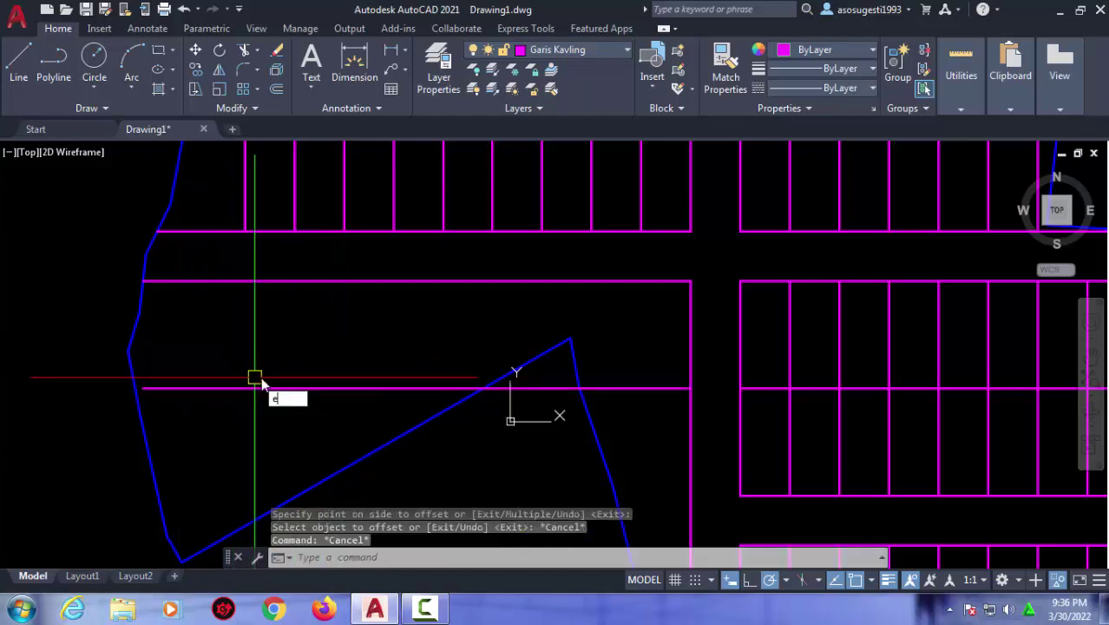
Extend the vertical lot lines down to the new horizontal line.
text(x)
key(Return)
key(Return)
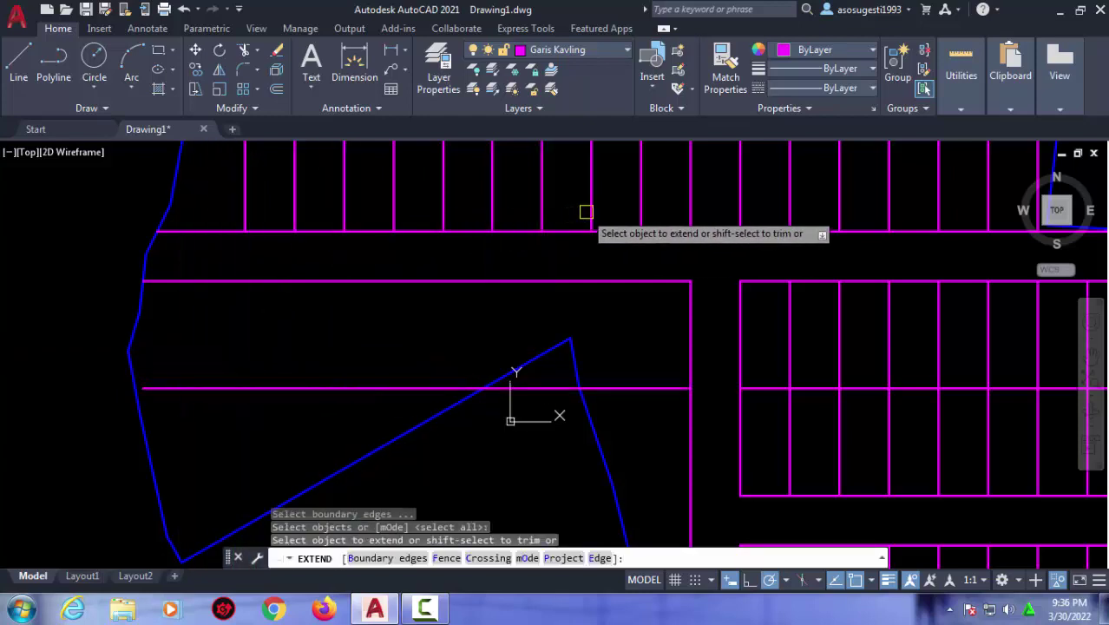
click(664, 210)
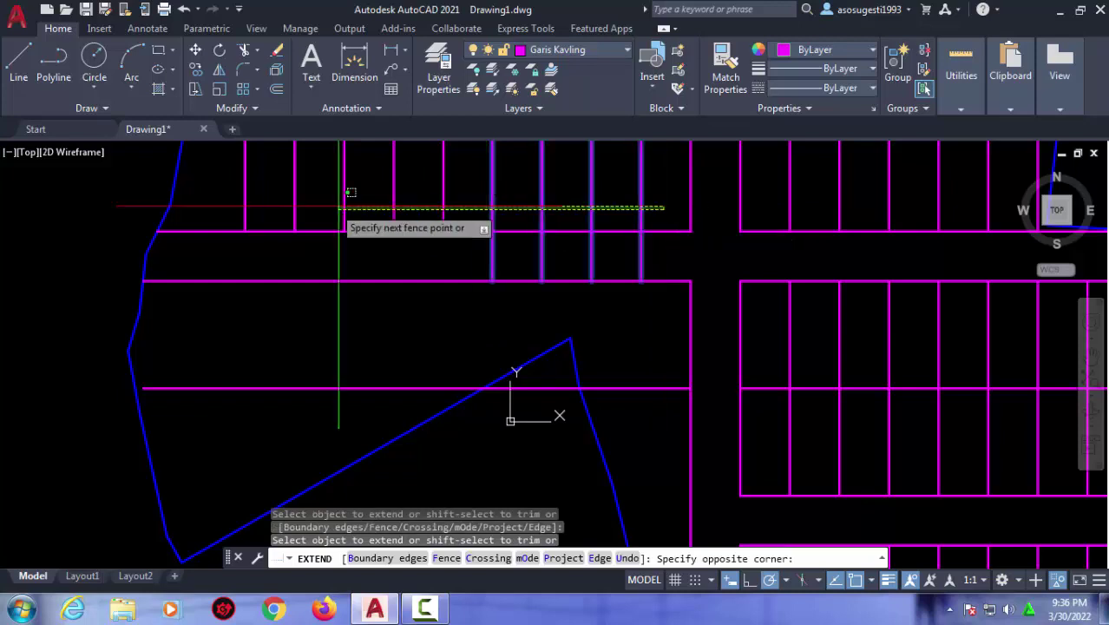
click(468, 240)
key(Escape)
text(e)
key(Return)
click(361, 388)
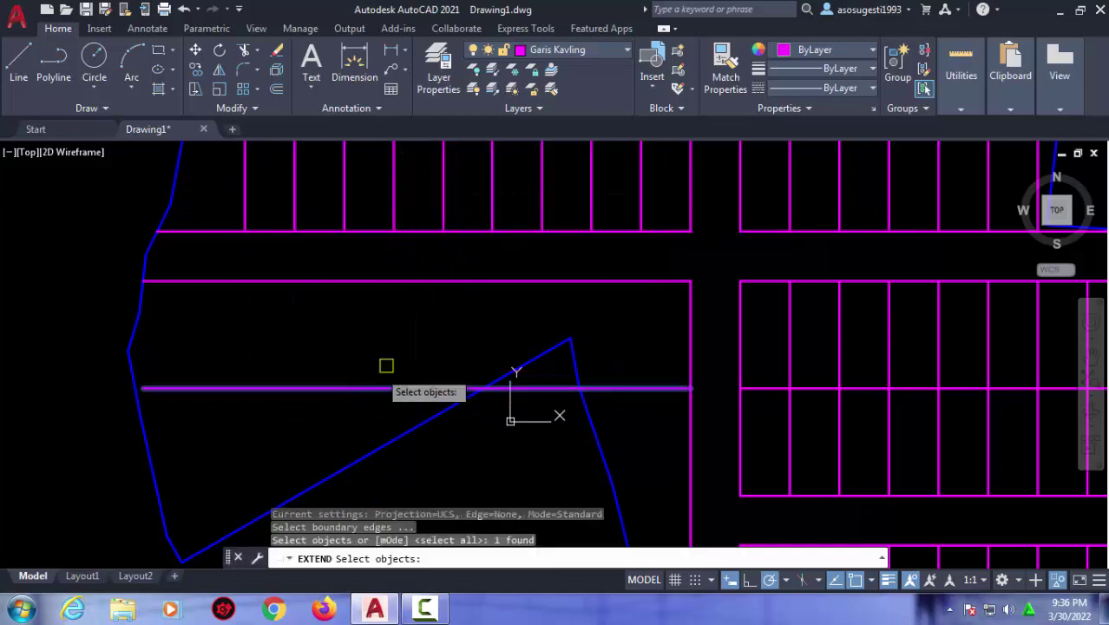
key(Return)
click(657, 208)
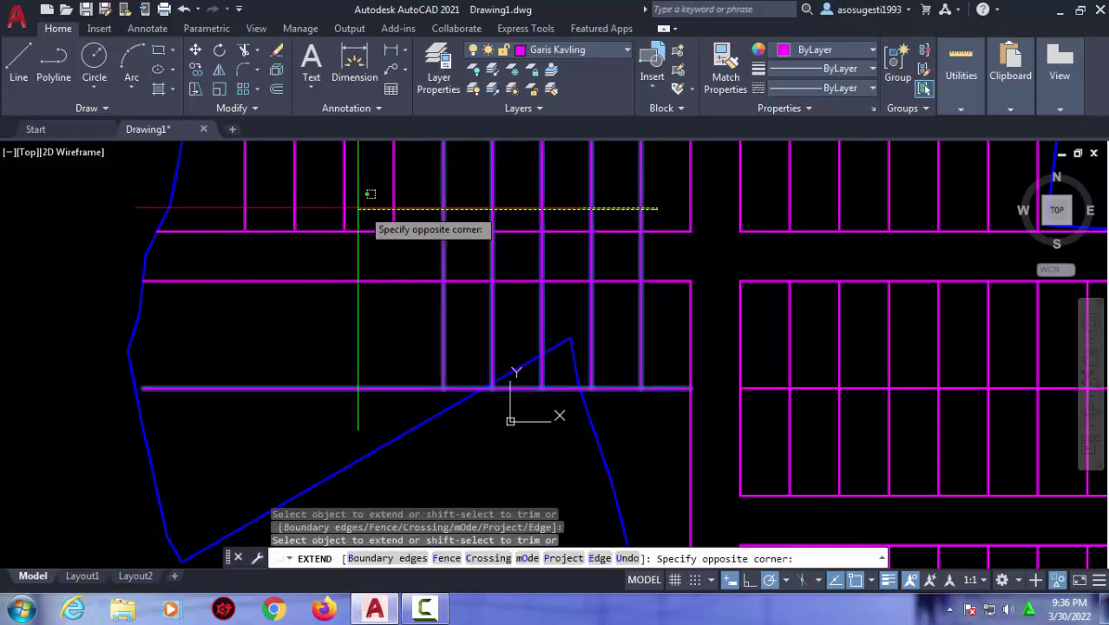
click(223, 183)
key(Escape)
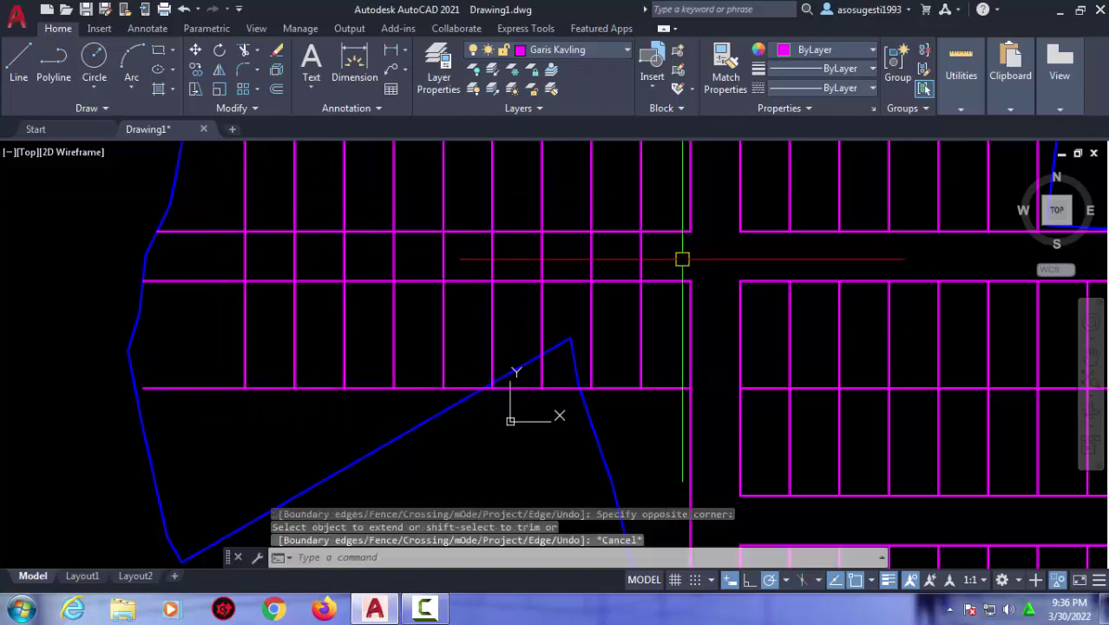
Trim the lot lines that cross the road.
text(tr)
key(Return)
drag(687, 258, 240, 251)
key(Escape)
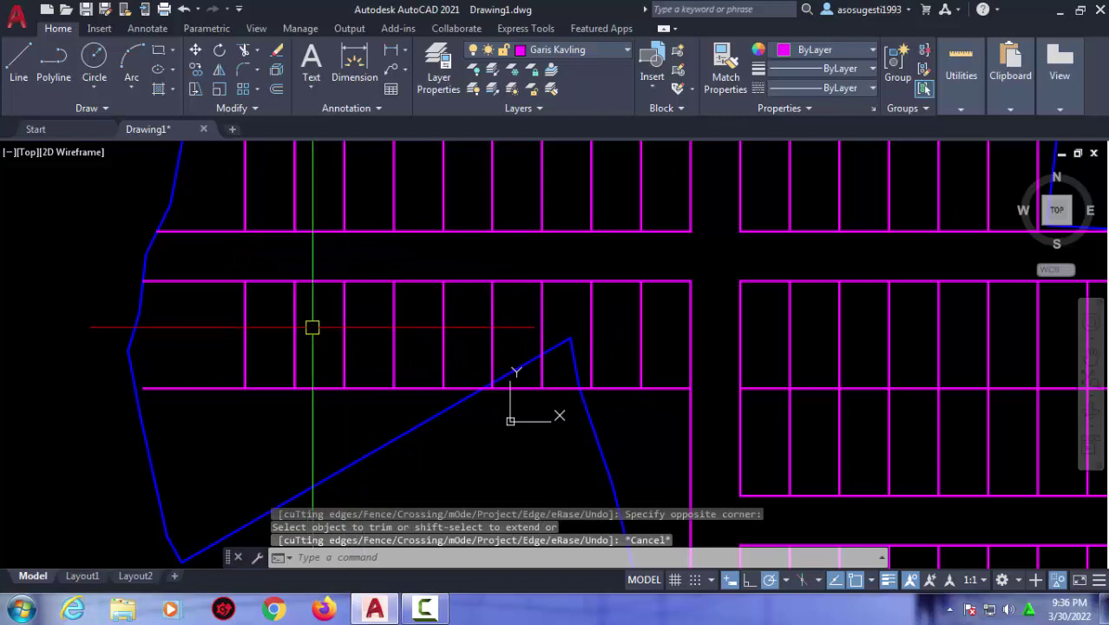
Erase the stray copied vertical lot lines on the left.
click(313, 327)
click(217, 327)
text(o)
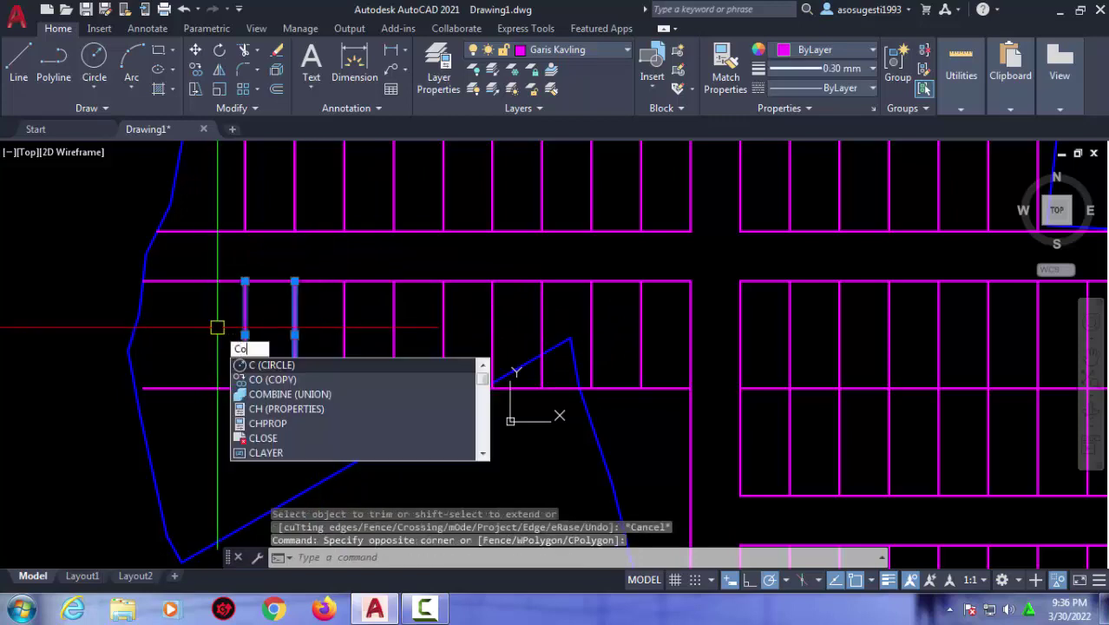
key(Return)
click(295, 281)
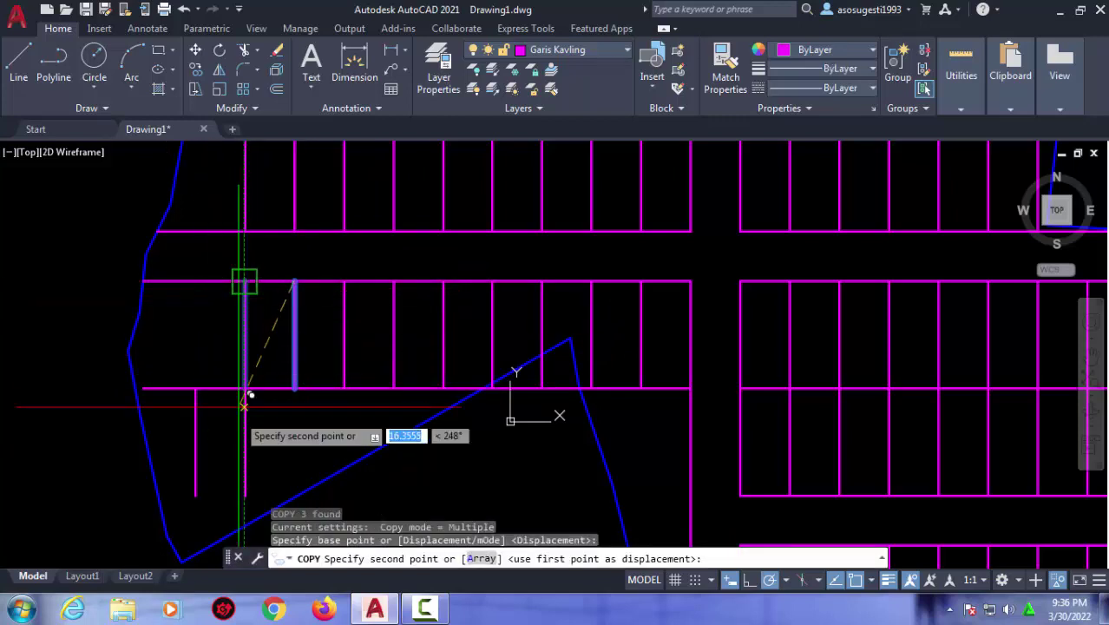
key(Escape)
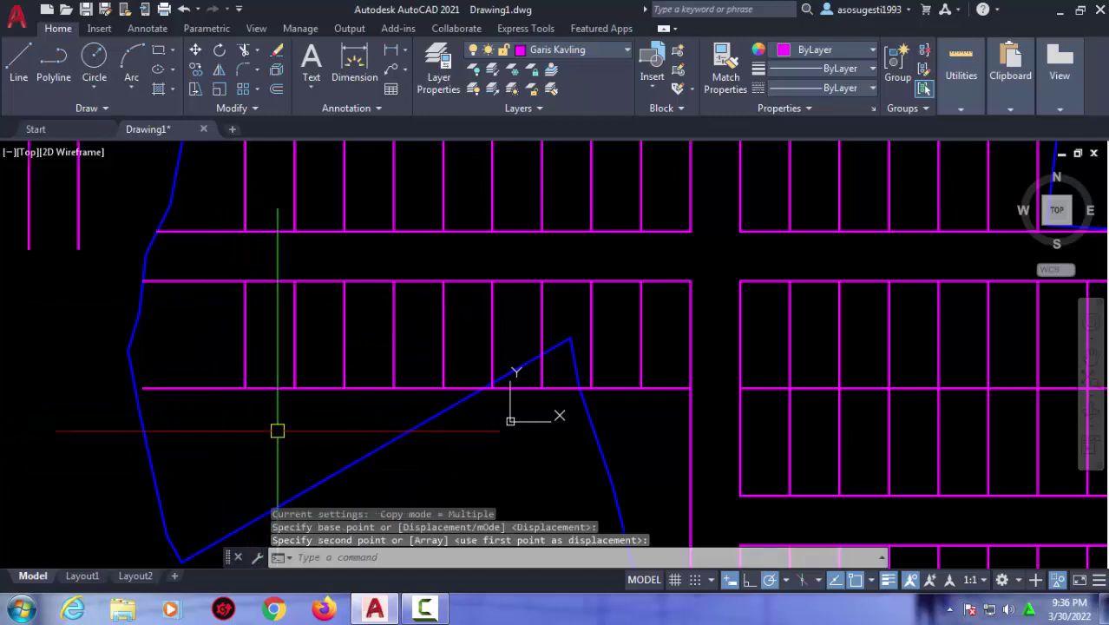
click(39, 210)
click(12, 209)
text(e)
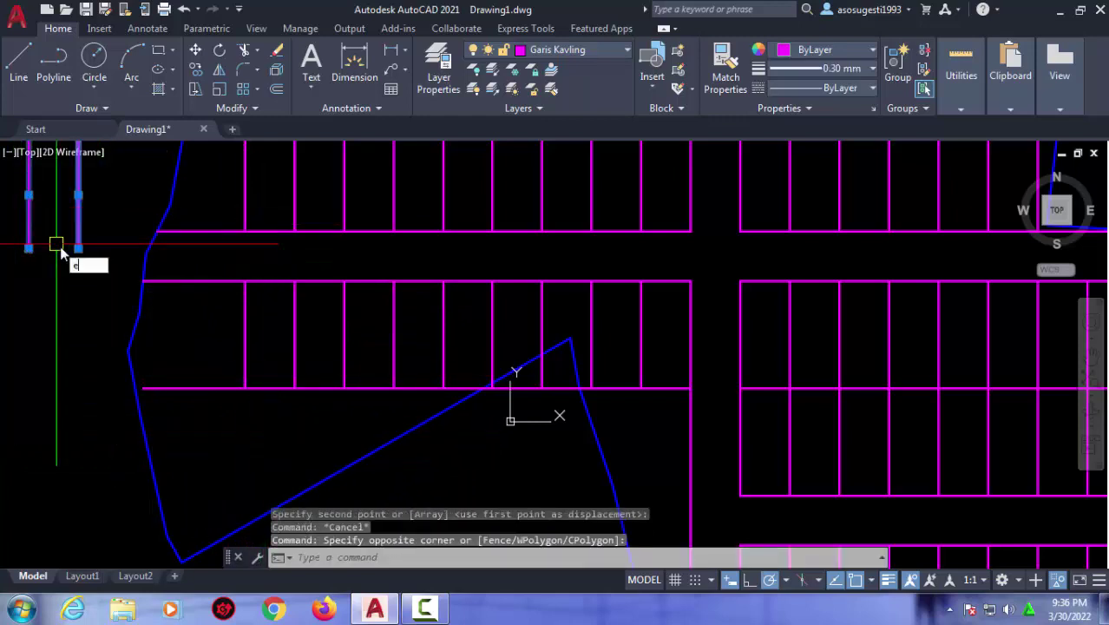
key(Return)
Trim the lot lines in the left area against a vertical cutting edge and select a leftover line.
text(x)
key(Return)
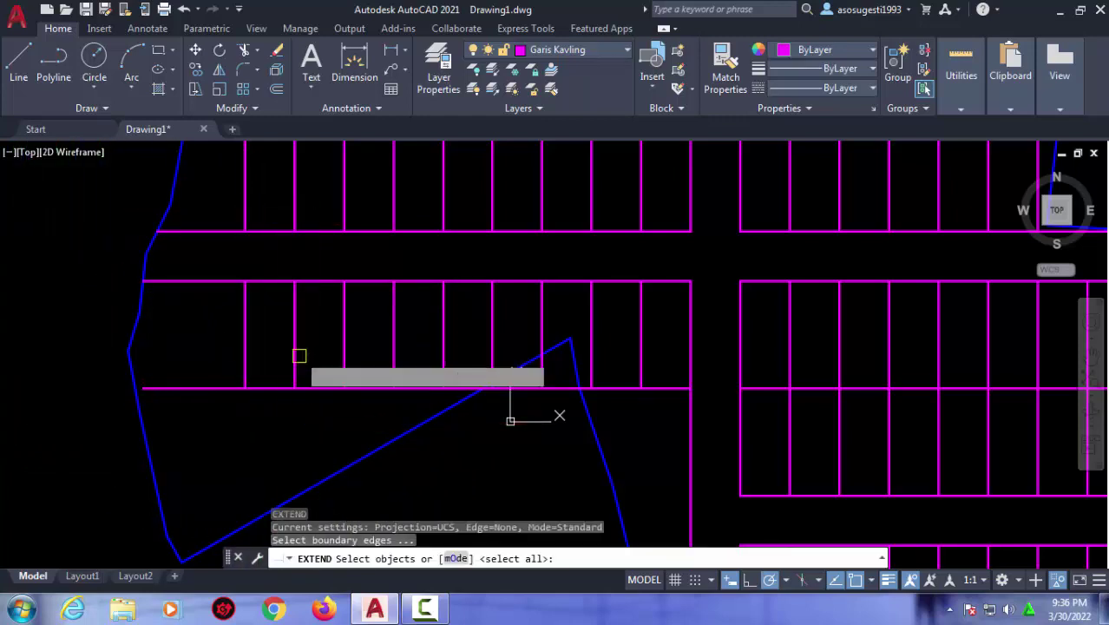
key(Return)
click(262, 423)
key(Escape)
text(tr)
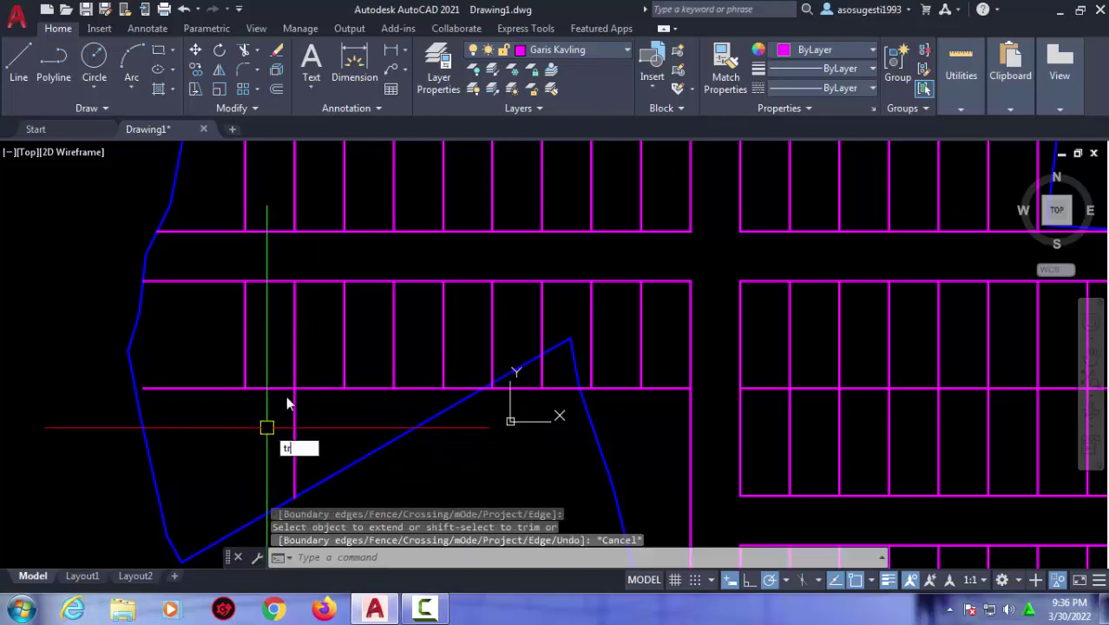
key(Return)
click(295, 352)
key(Return)
click(265, 413)
click(163, 322)
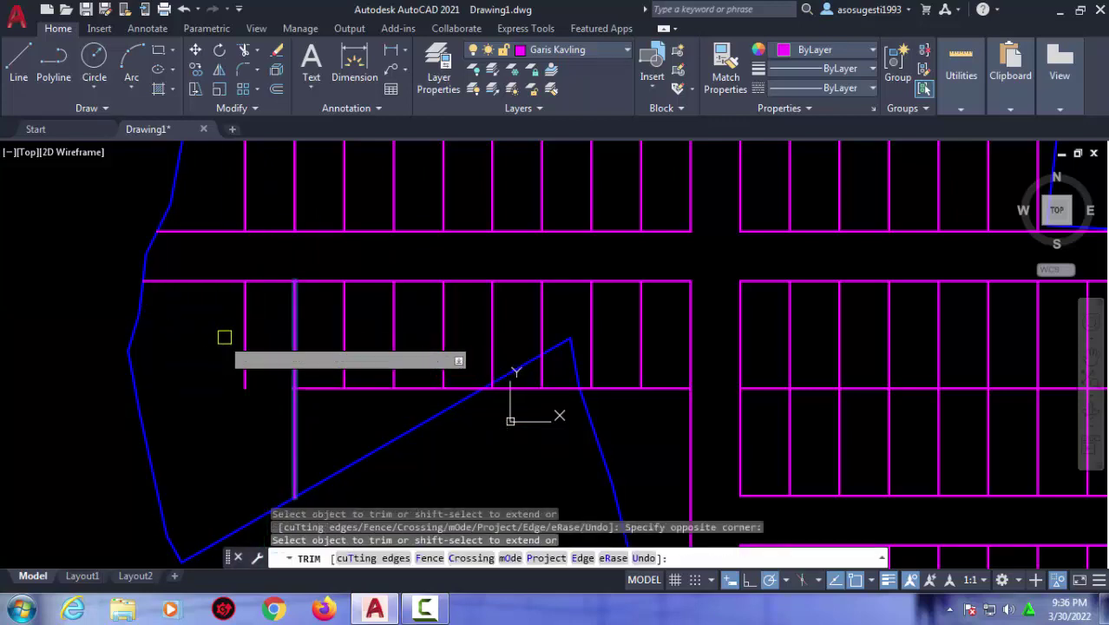
key(Escape)
click(245, 339)
click(198, 330)
Delete the leftover vertical line, keeping Garis Kavling as the current layer.
key(Return)
scroll(384, 321, down, 5)
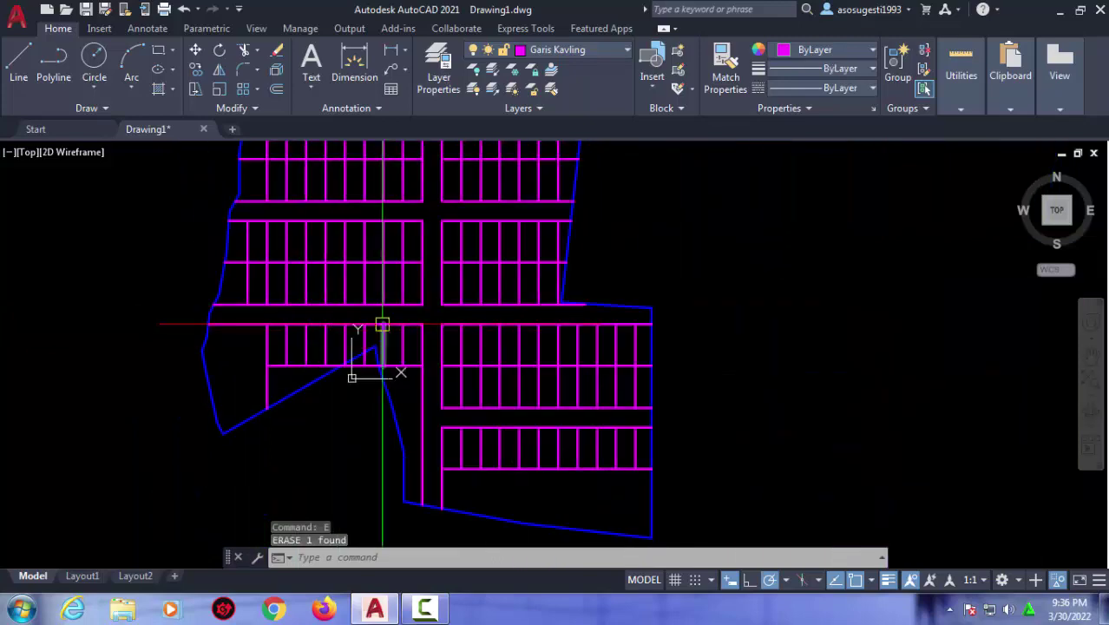
scroll(346, 463, up, 3)
scroll(346, 429, up, 2)
middle_drag(346, 429, 332, 494)
scroll(352, 382, down, 5)
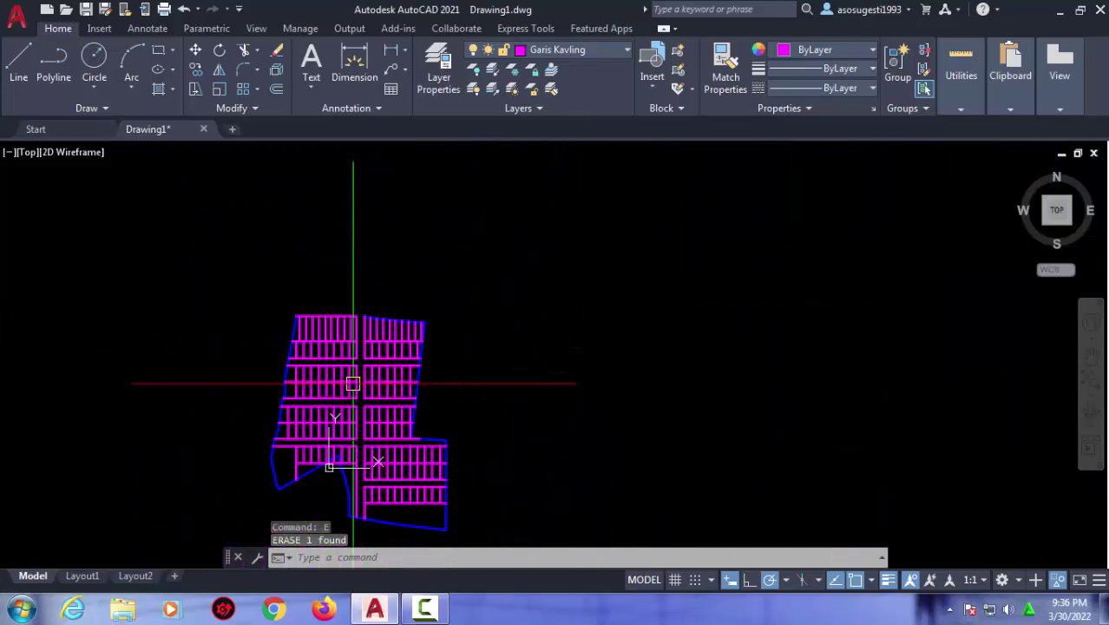
click(608, 52)
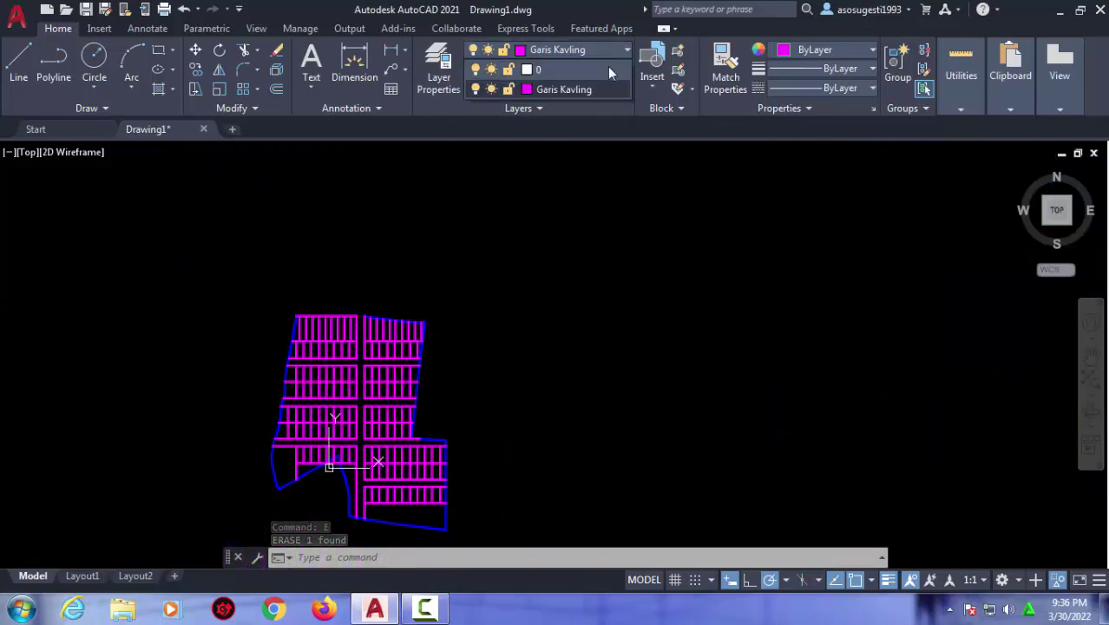
click(602, 86)
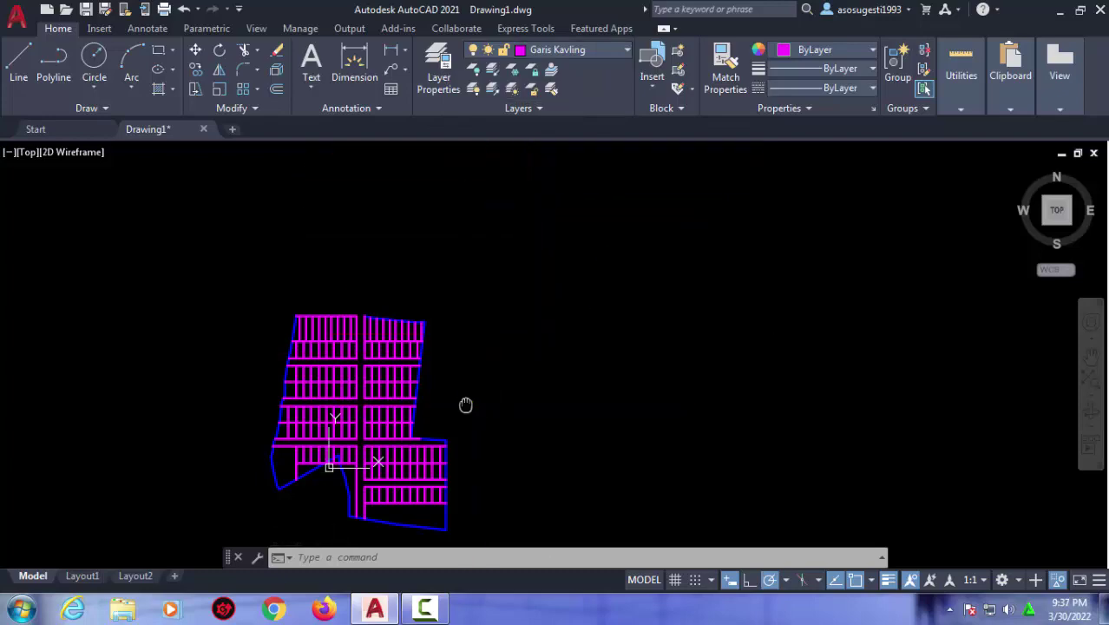
End object isolation to show the hand-drawn sketch, then zoom to the top road.
scroll(465, 404, up, 2)
middle_drag(490, 272, 534, 390)
right_click(592, 225)
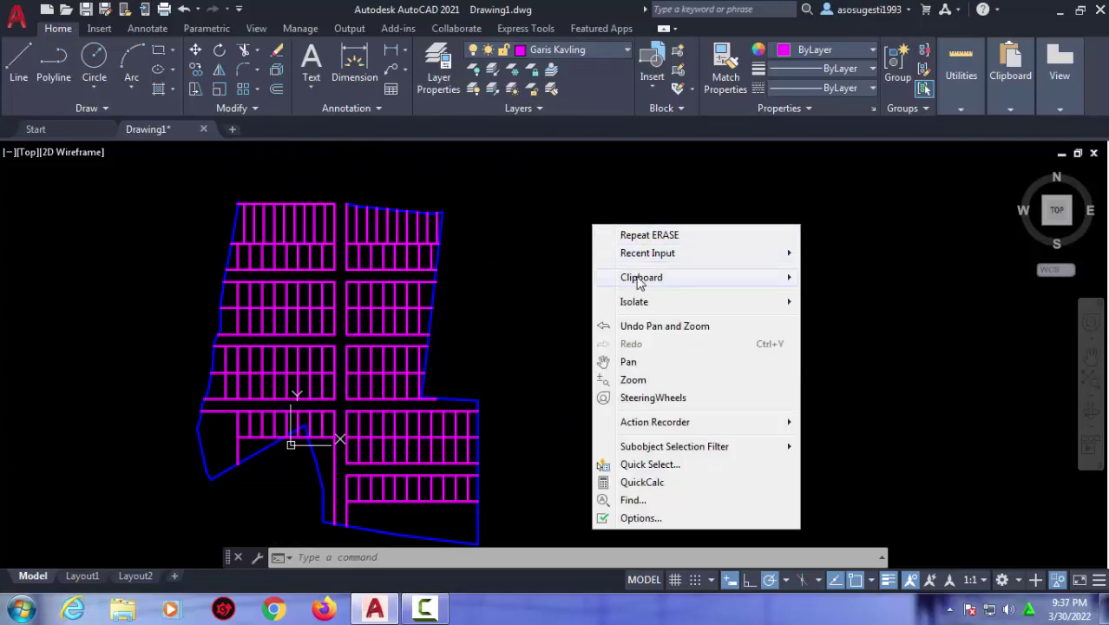
mouse_move(634, 301)
click(839, 340)
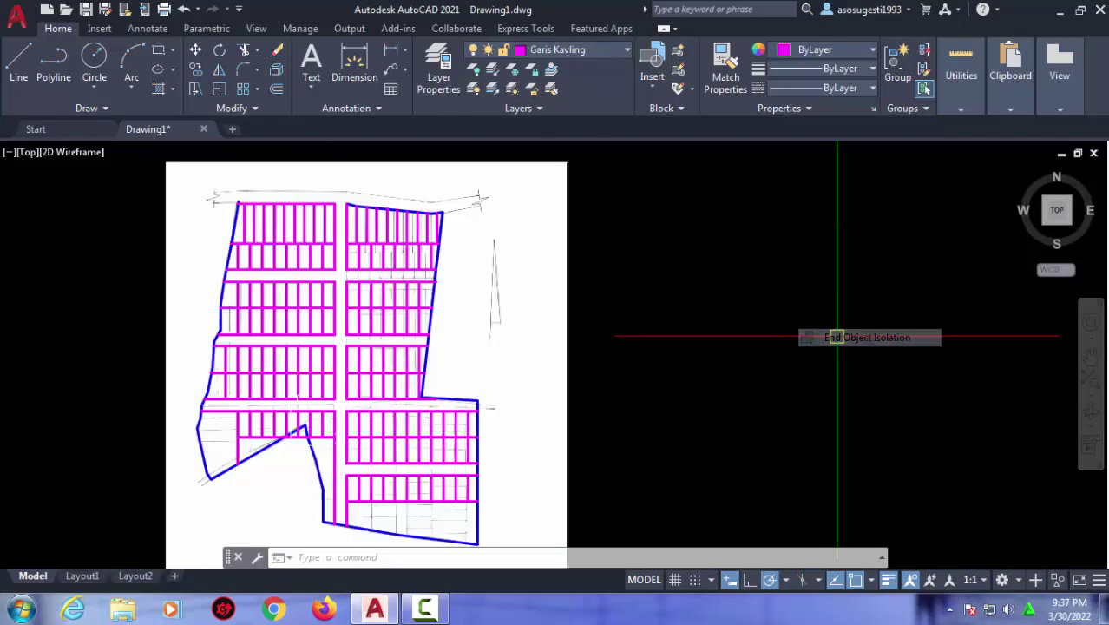
scroll(416, 243, up, 2)
middle_drag(299, 257, 459, 312)
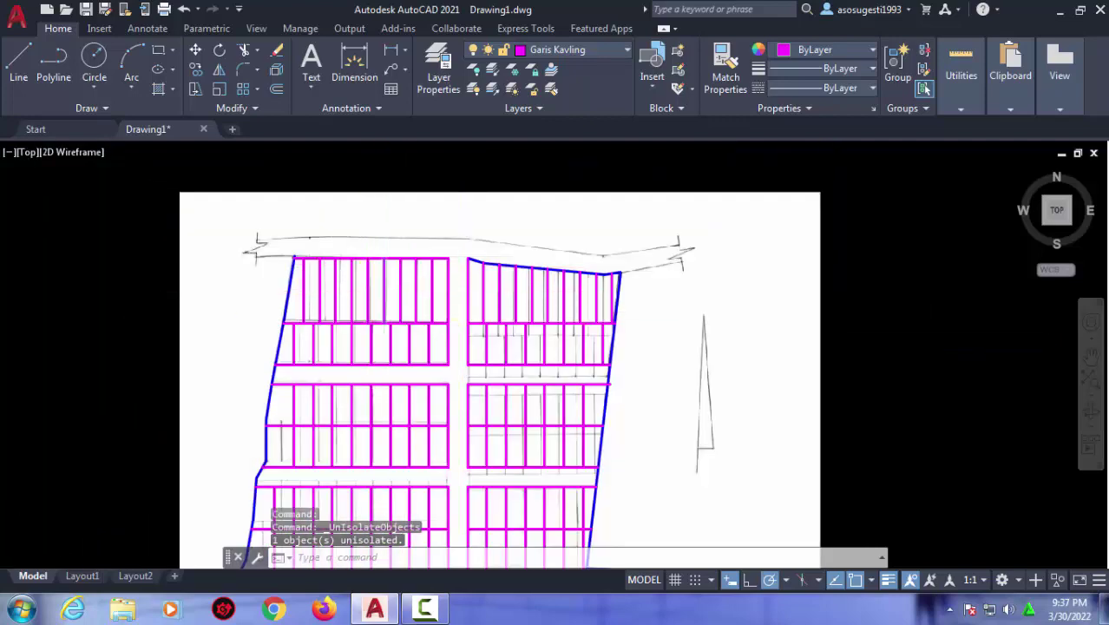
scroll(384, 299, up, 2)
Trace the upper road edge with a polyline up to its bend.
key(Return)
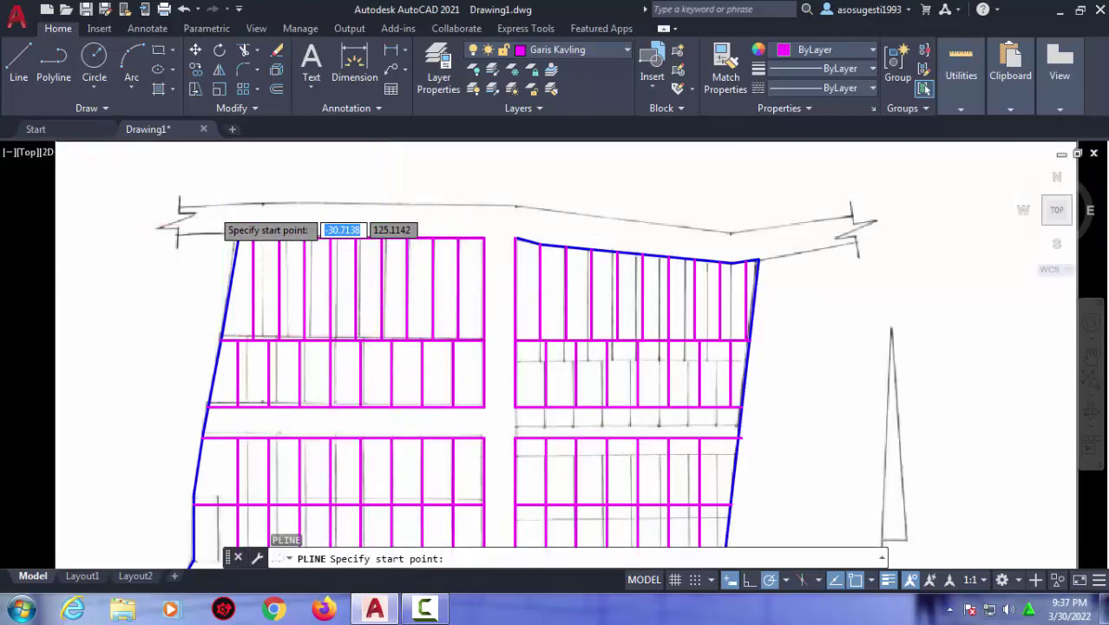
scroll(209, 202, up, 2)
click(161, 205)
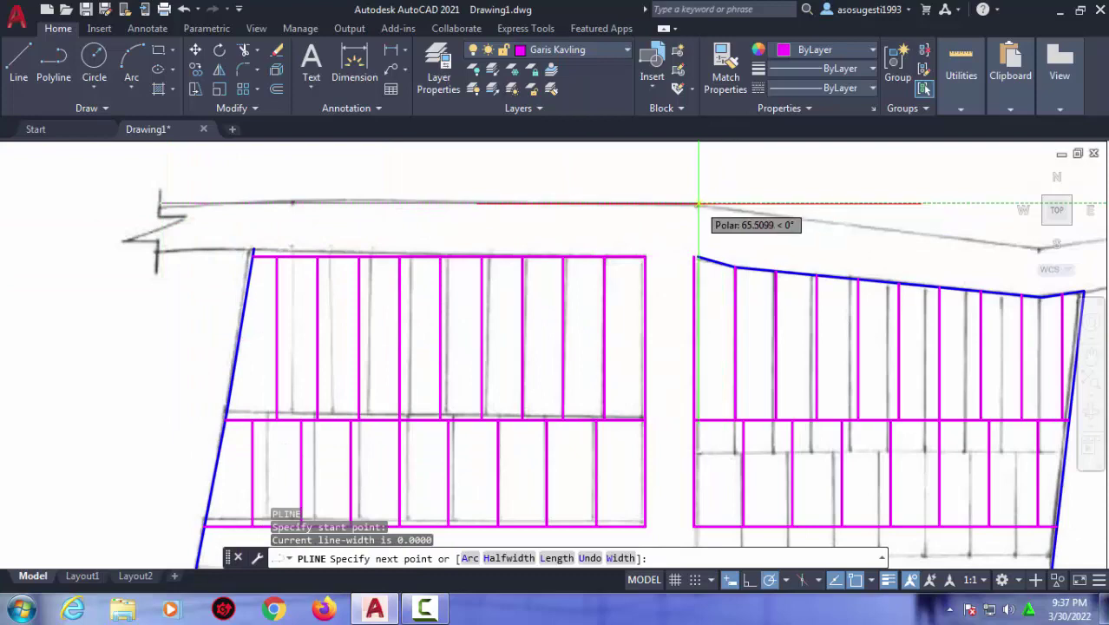
click(697, 204)
scroll(529, 247, down, 2)
scroll(847, 244, up, 2)
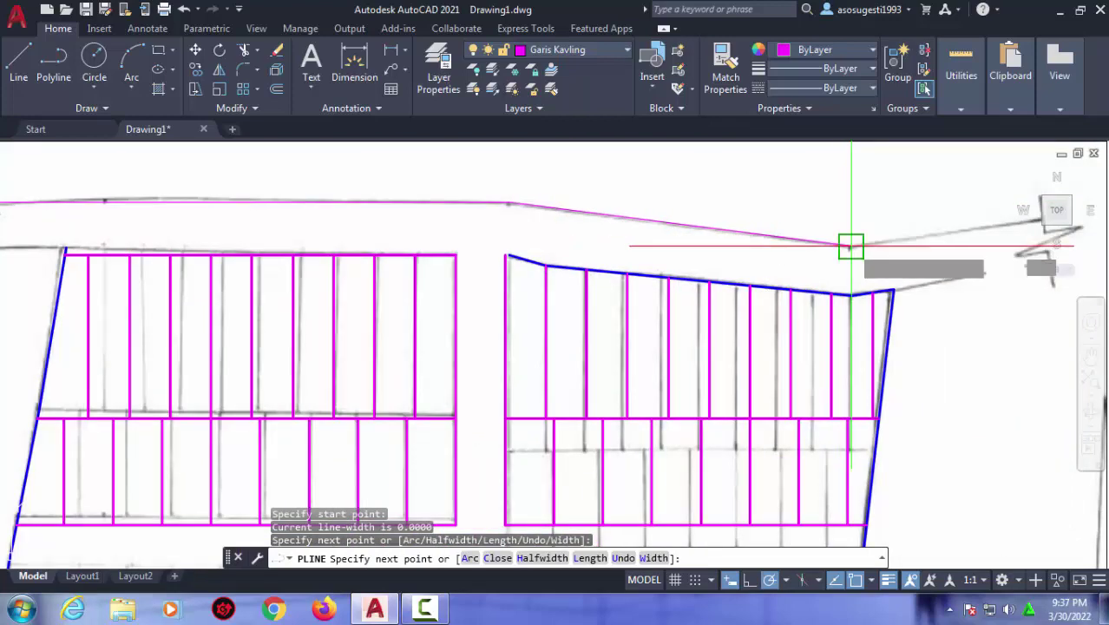
click(847, 244)
middle_drag(847, 243, 482, 275)
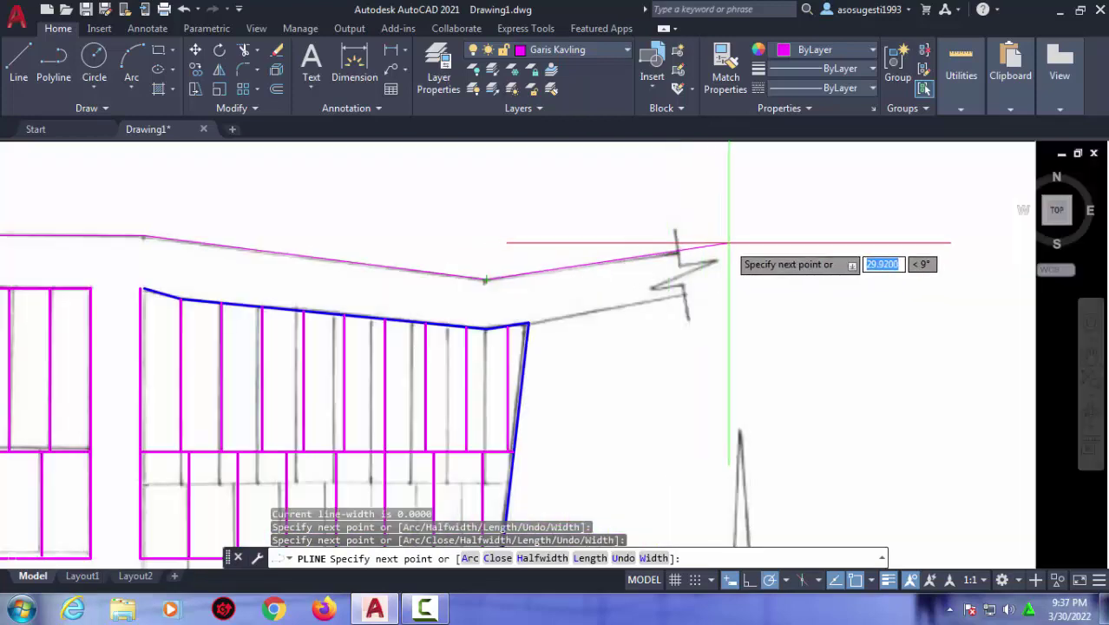
key(Return)
scroll(767, 270, down, 3)
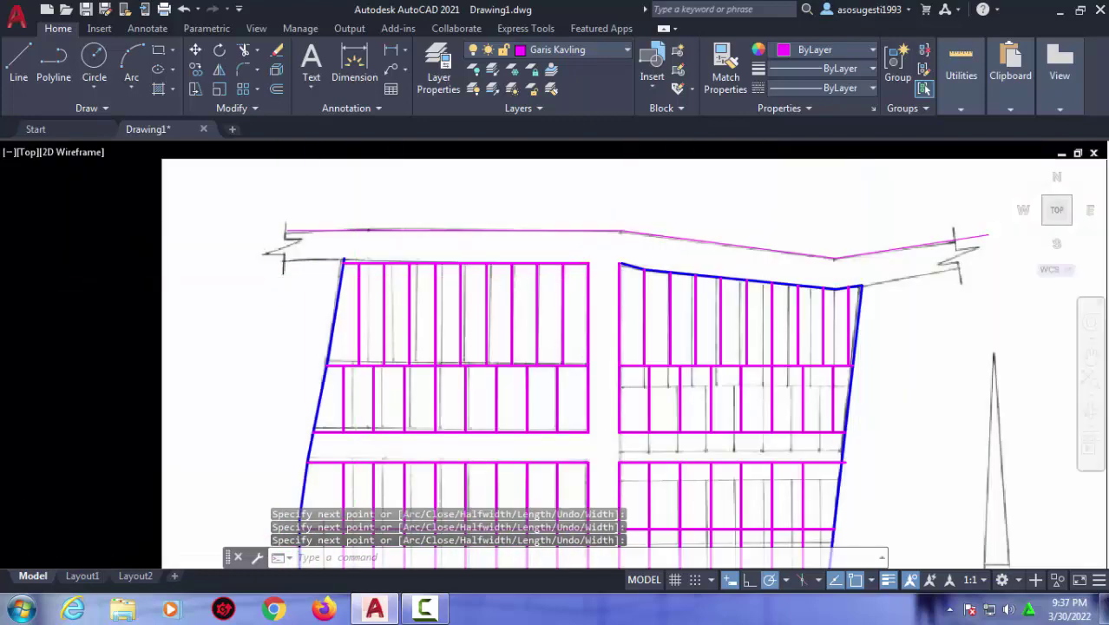
scroll(278, 258, up, 3)
Draw the left part of the lower road edge and stretch it to the break symbol.
key(Return)
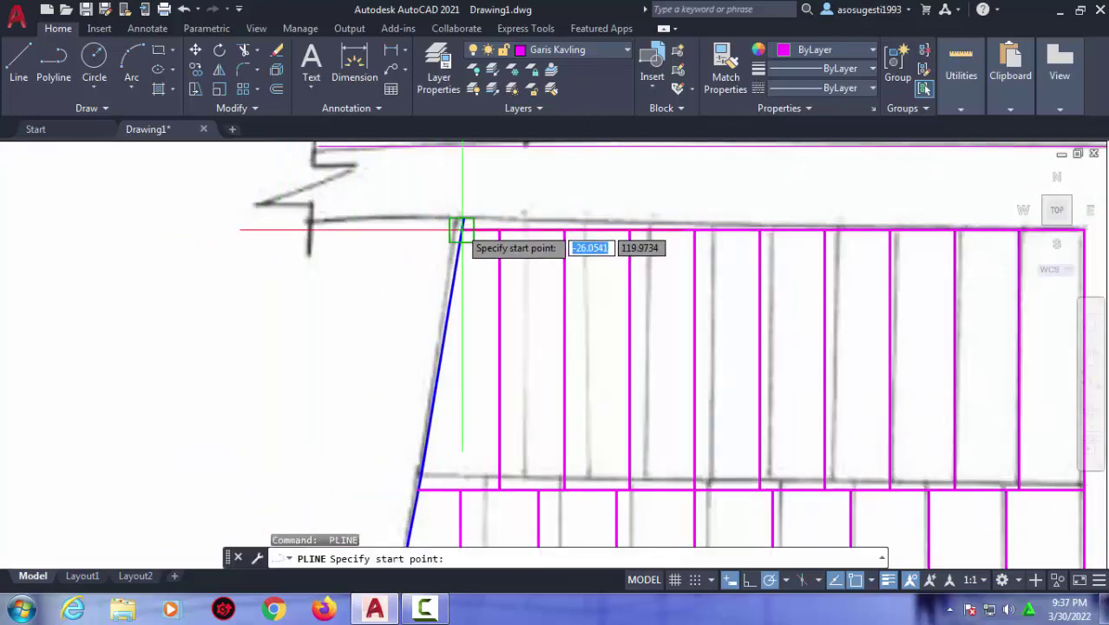
mouse_move(313, 254)
middle_down()
mouse_move(324, 265)
mouse_move(306, 331)
middle_up()
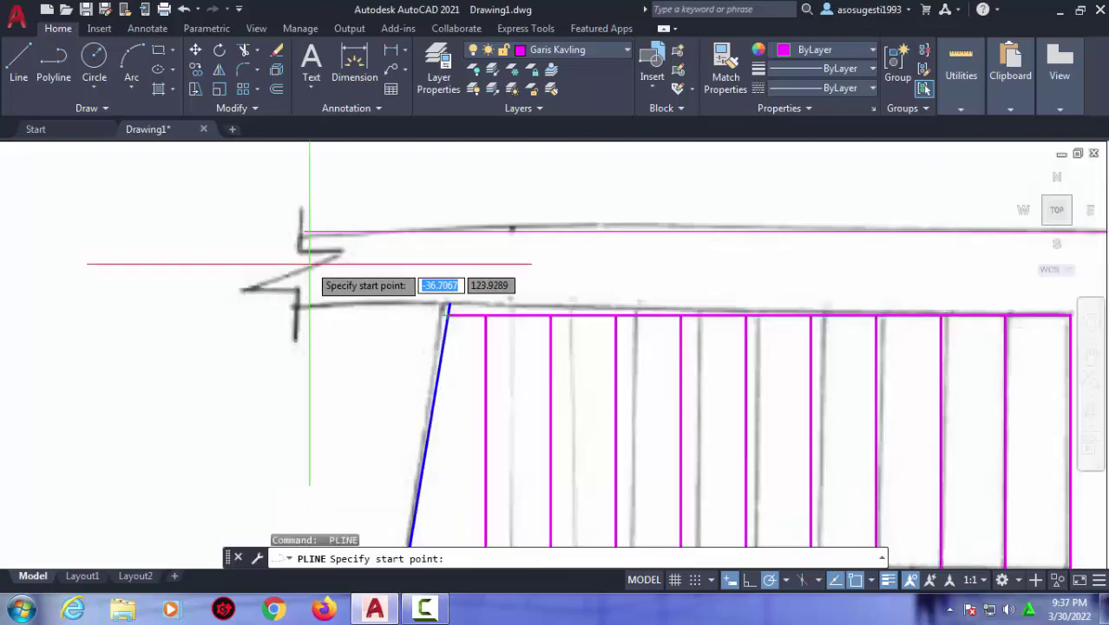
click(448, 310)
key(Escape)
text(l)
key(Return)
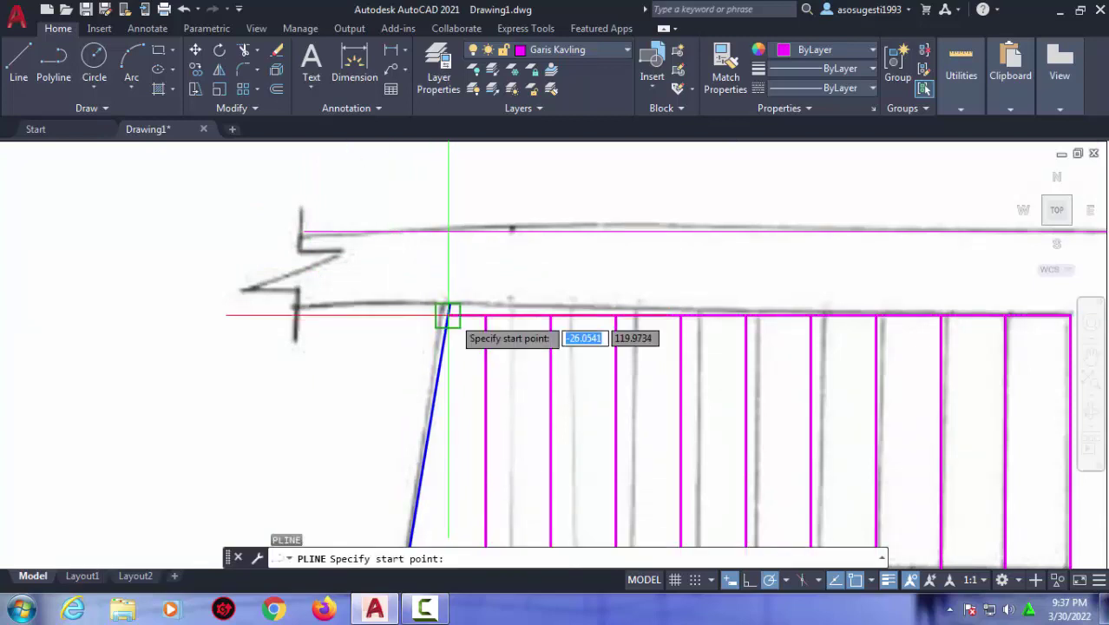
click(450, 315)
click(268, 316)
key(Return)
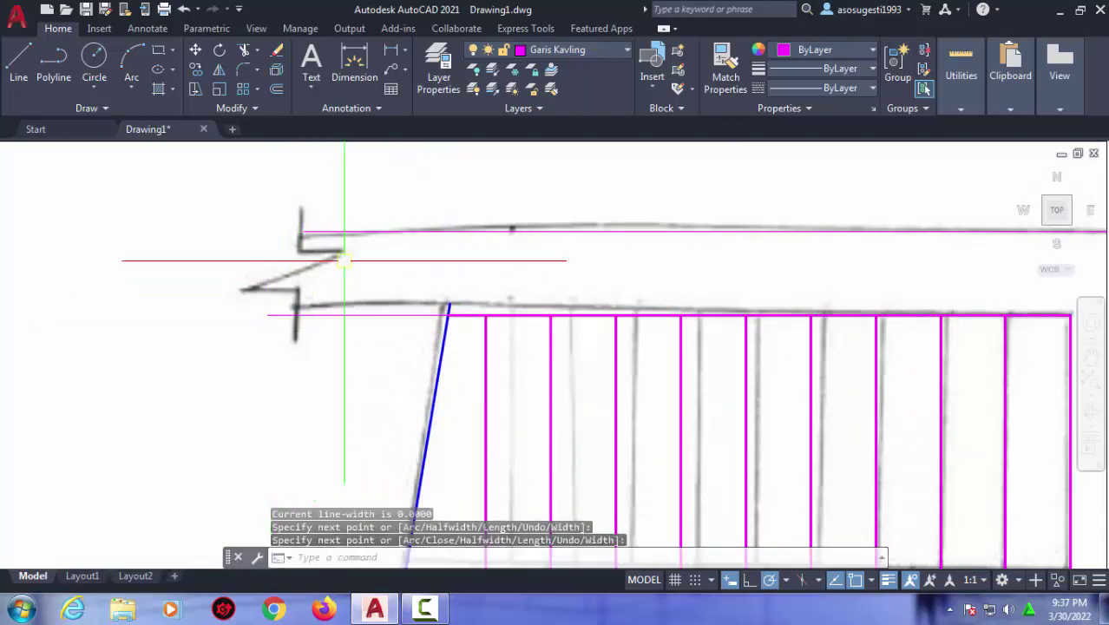
scroll(342, 260, up, 2)
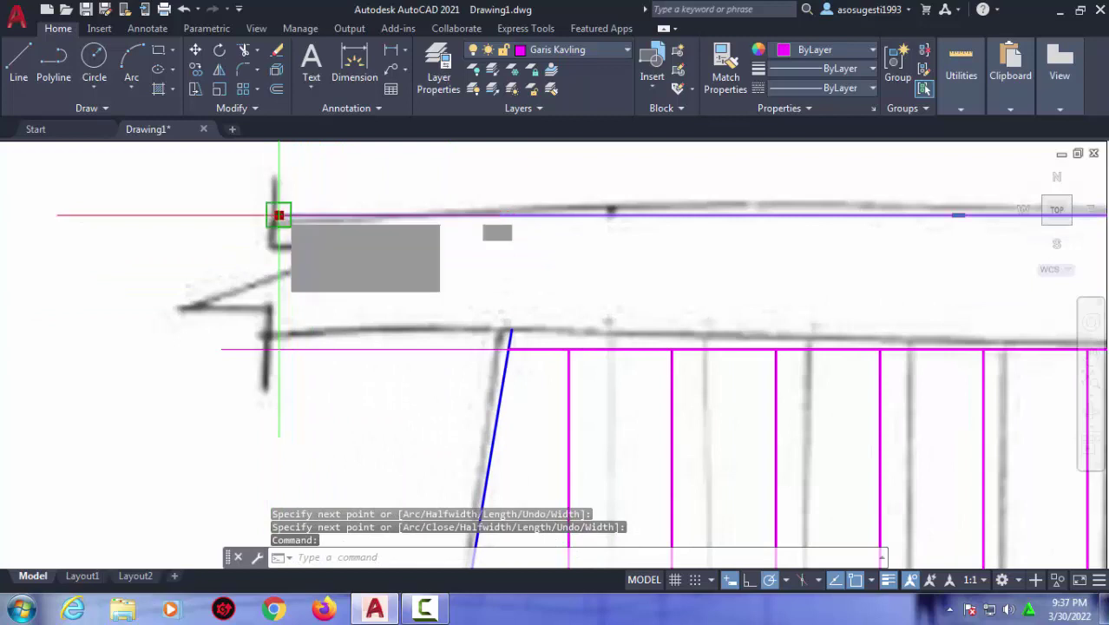
click(279, 214)
click(186, 214)
key(Escape)
key(Escape)
text(pl)
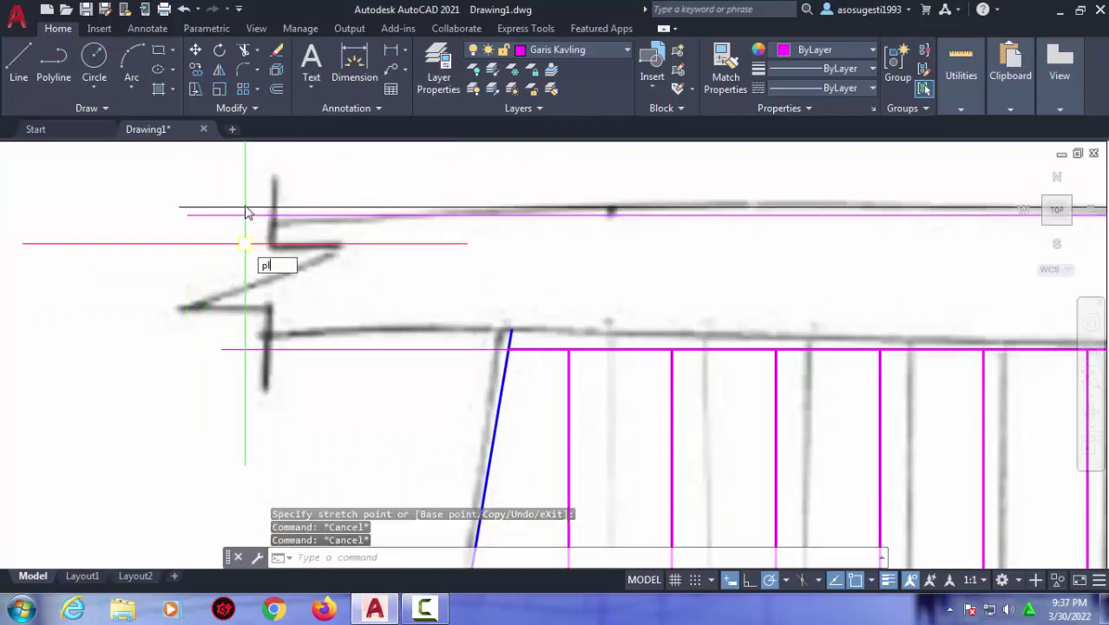
Trace the left zigzag break symbol with a polyline.
key(Return)
scroll(260, 200, up, 2)
scroll(272, 178, up, 2)
click(276, 174)
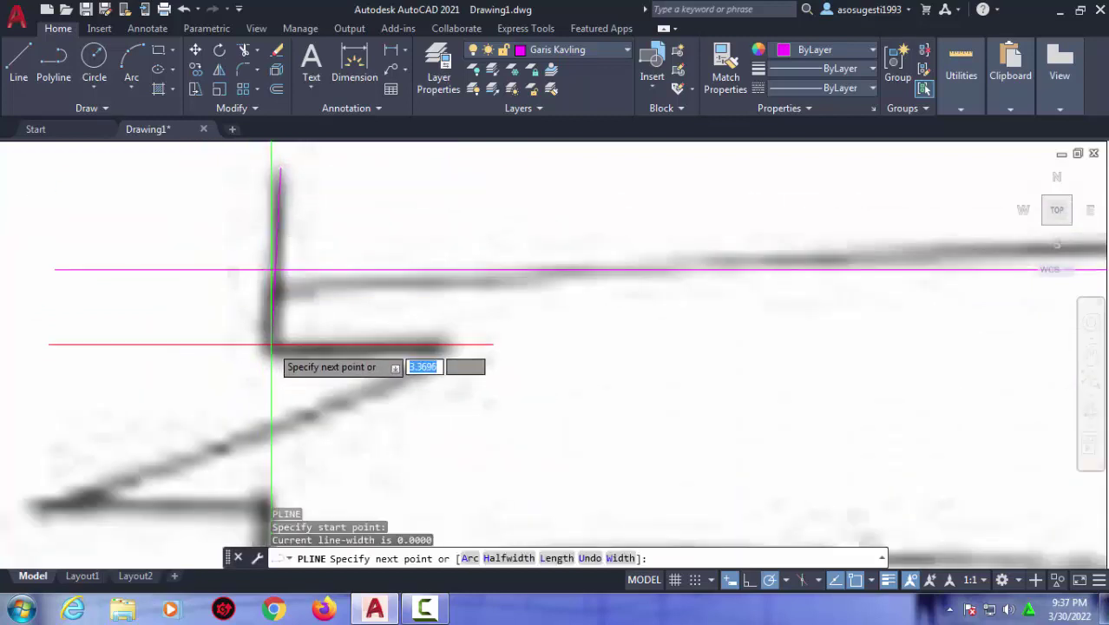
click(438, 347)
scroll(399, 399, down, 3)
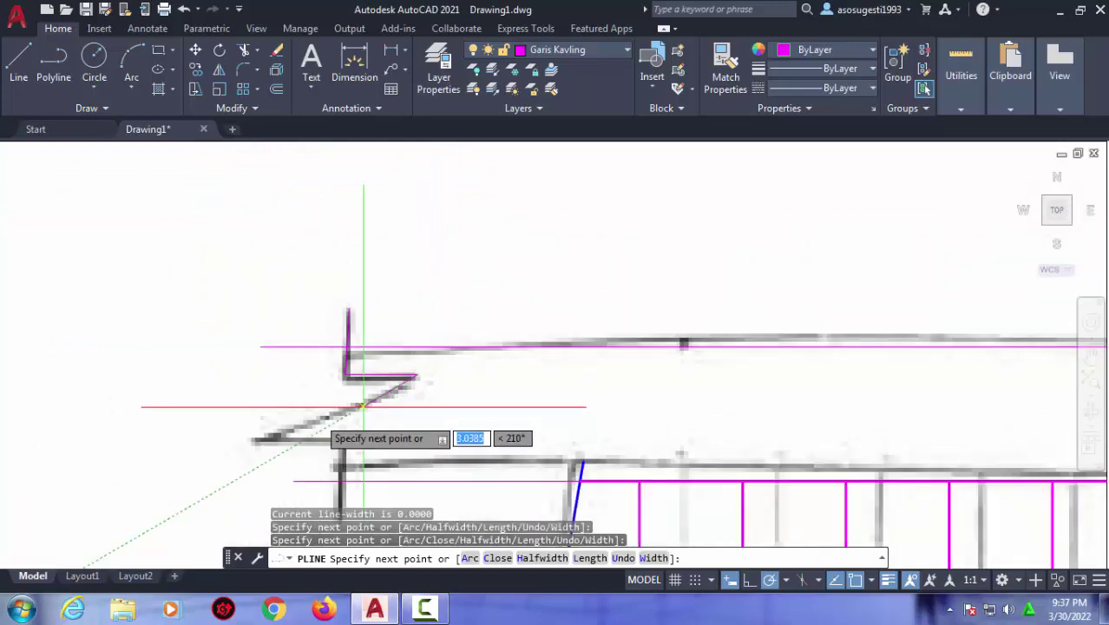
click(263, 435)
click(342, 458)
scroll(308, 412, down, 3)
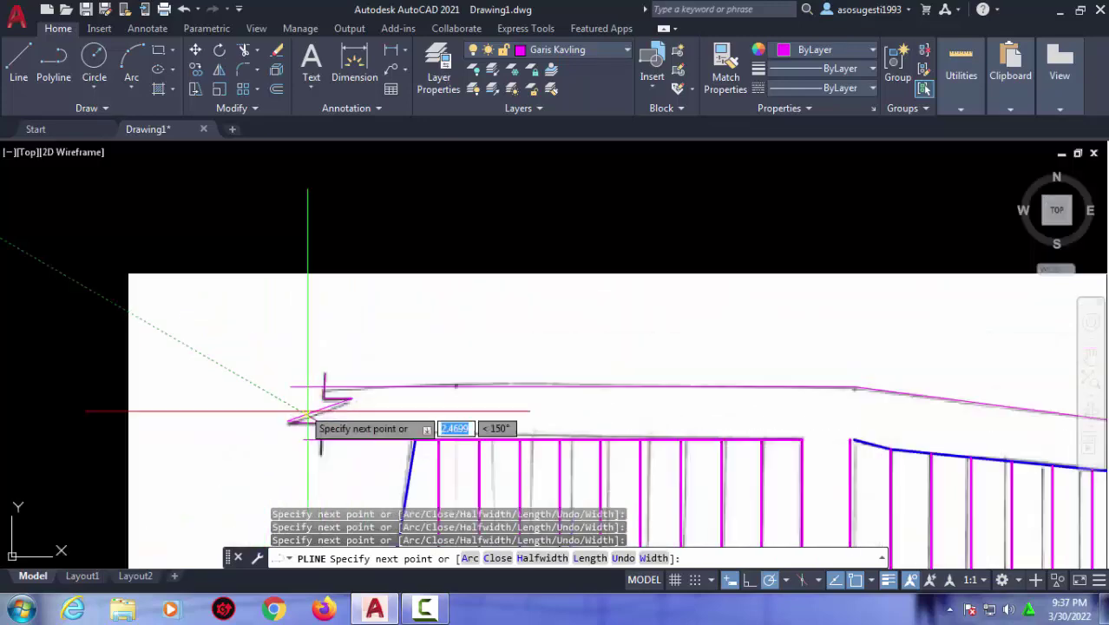
scroll(308, 413, up, 2)
scroll(310, 260, up, 1)
key(Return)
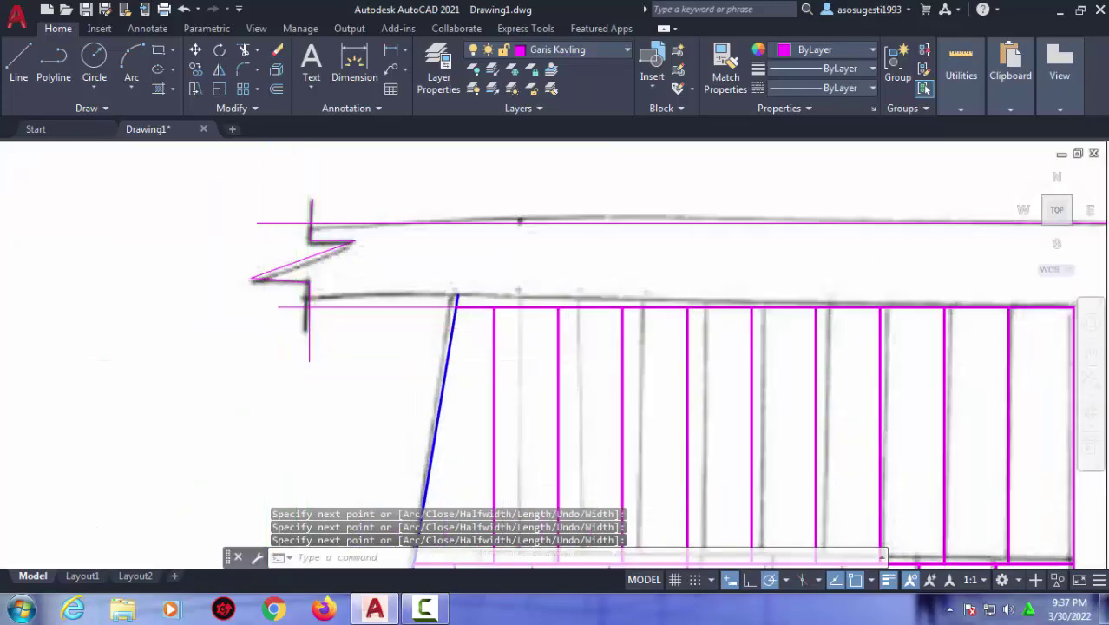
scroll(434, 329, down, 3)
Draw the lower road edge from the right building's corner to the right break.
key(Return)
scroll(518, 292, up, 3)
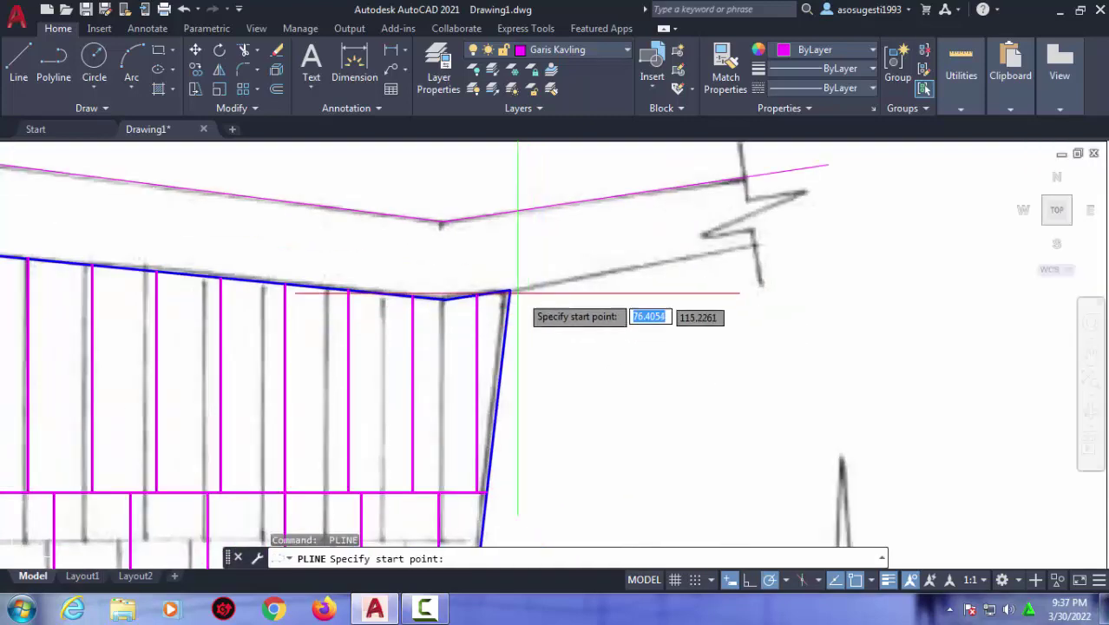
click(510, 292)
click(791, 243)
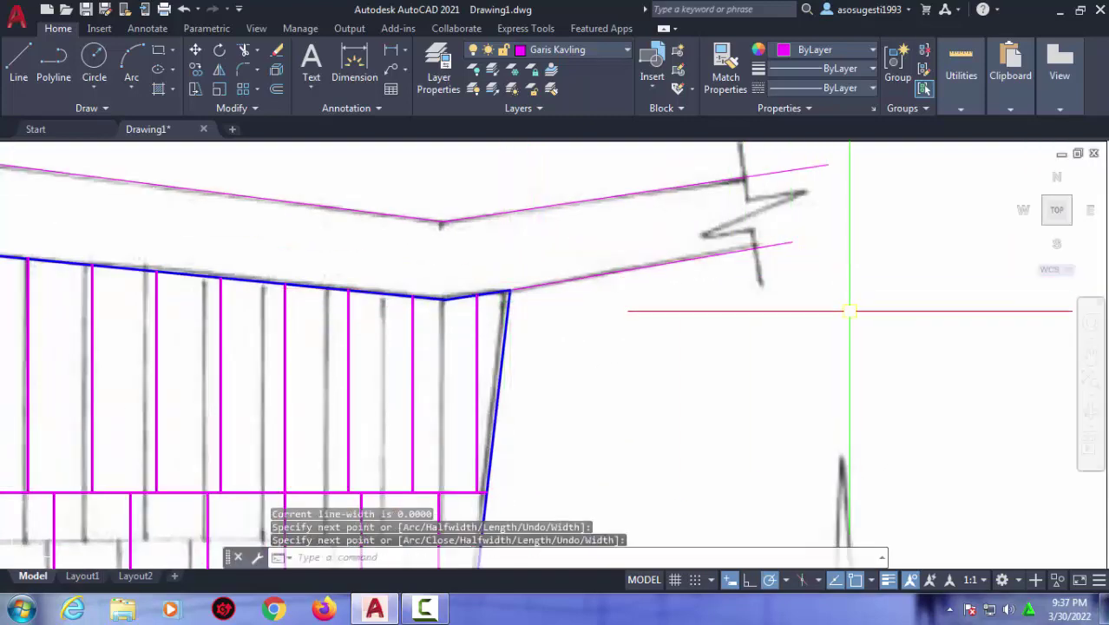
key(Return)
key(Return)
Trace the right zigzag break symbol down to the lower road edge.
scroll(737, 260, up, 2)
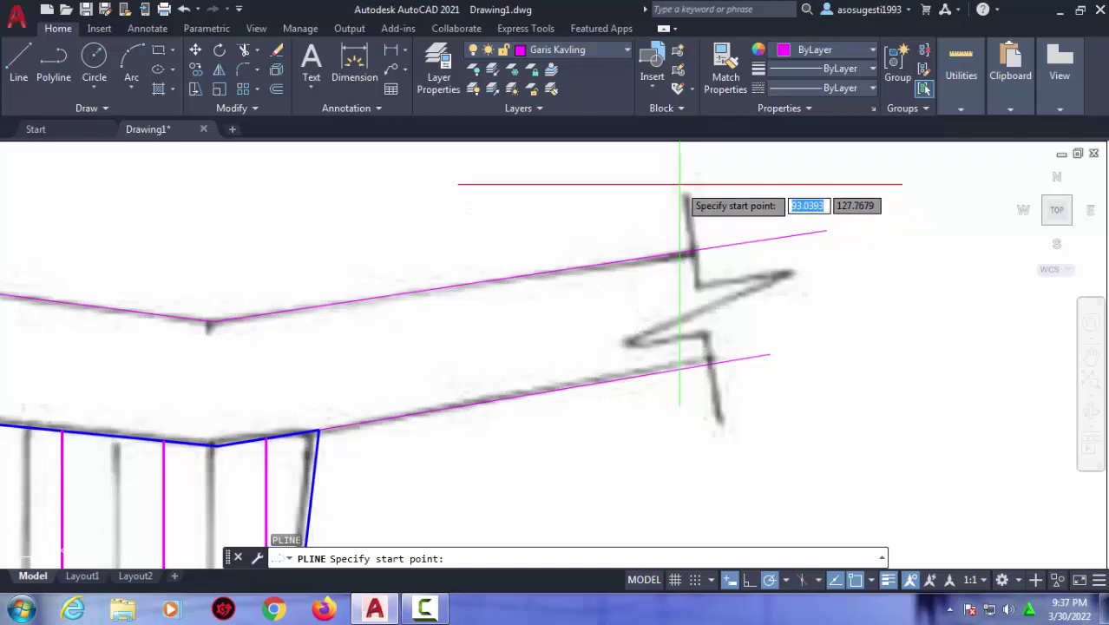
click(697, 281)
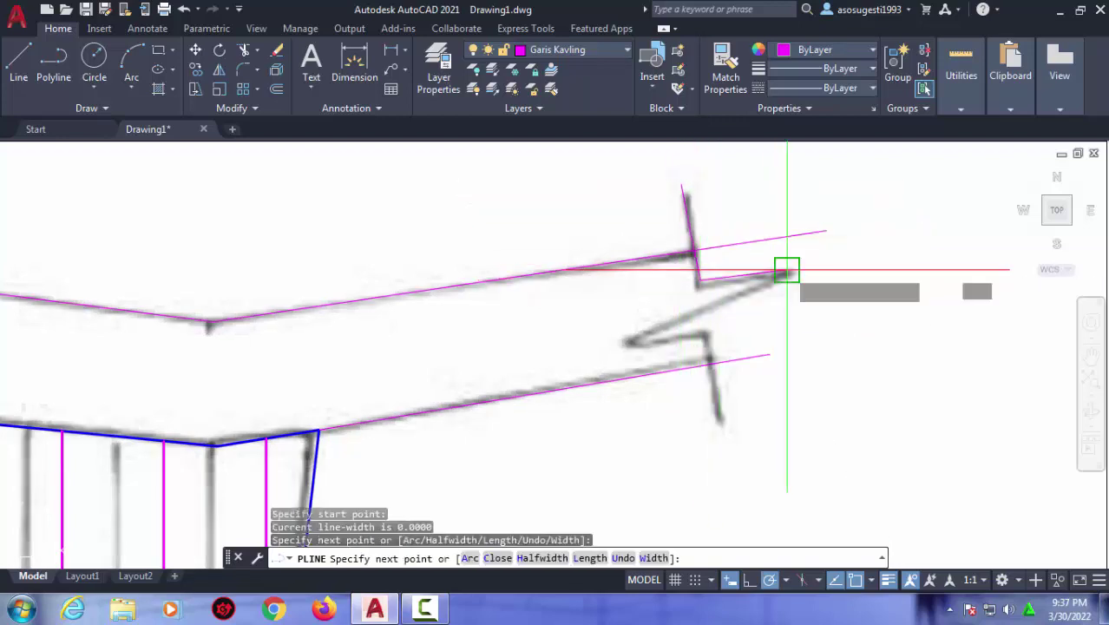
click(787, 272)
click(626, 340)
click(707, 338)
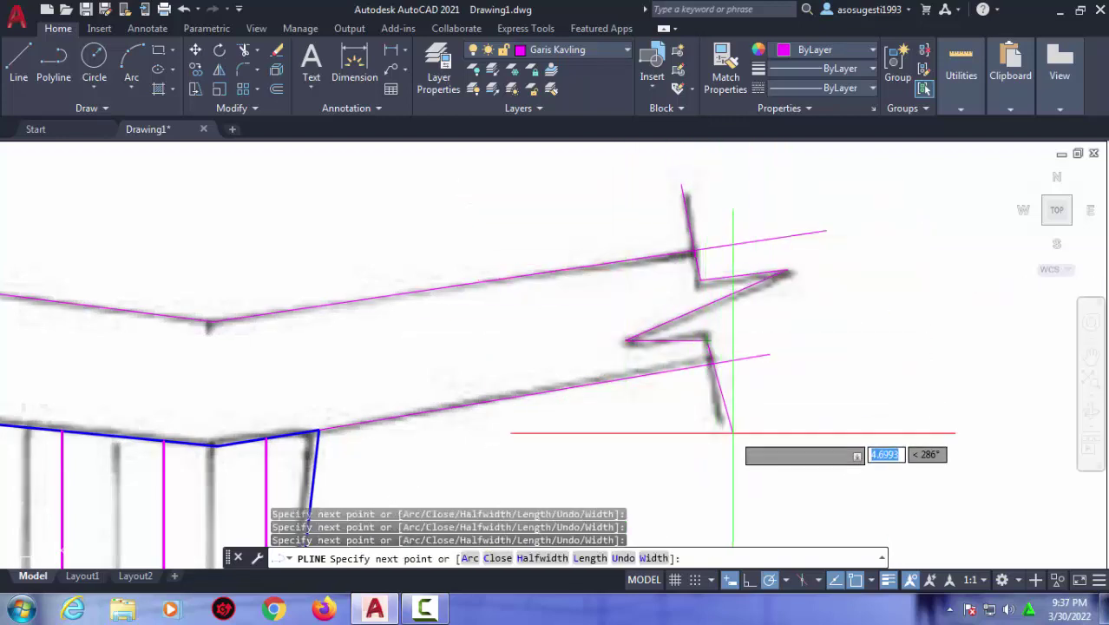
key(Return)
scroll(833, 390, down, 2)
scroll(885, 299, down, 2)
scroll(709, 372, up, 3)
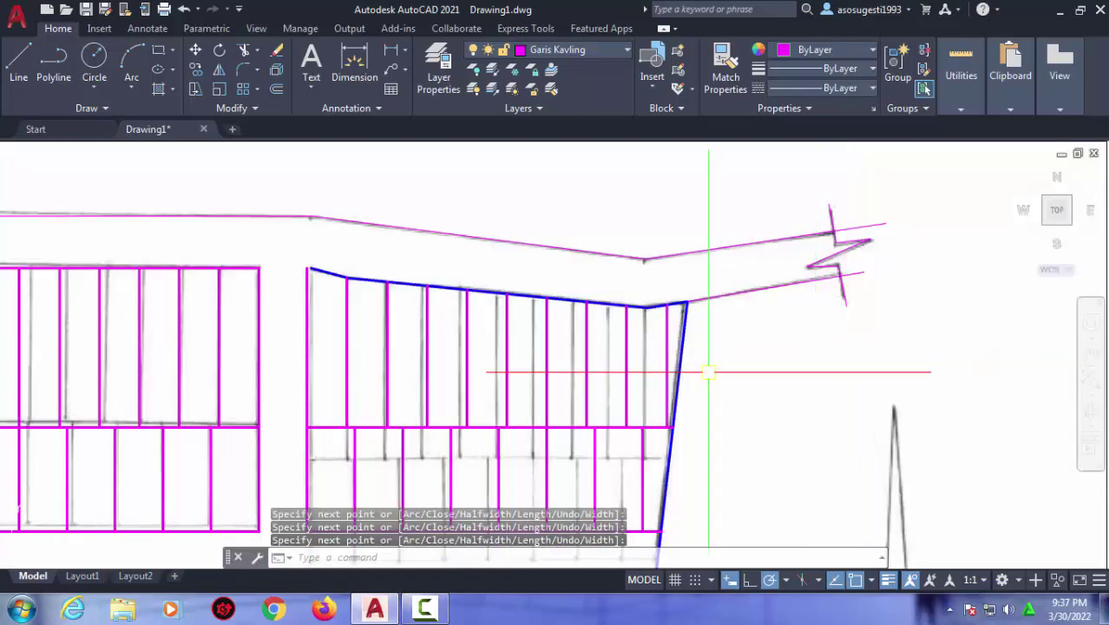
scroll(709, 372, down, 1)
scroll(582, 298, down, 2)
scroll(442, 251, down, 2)
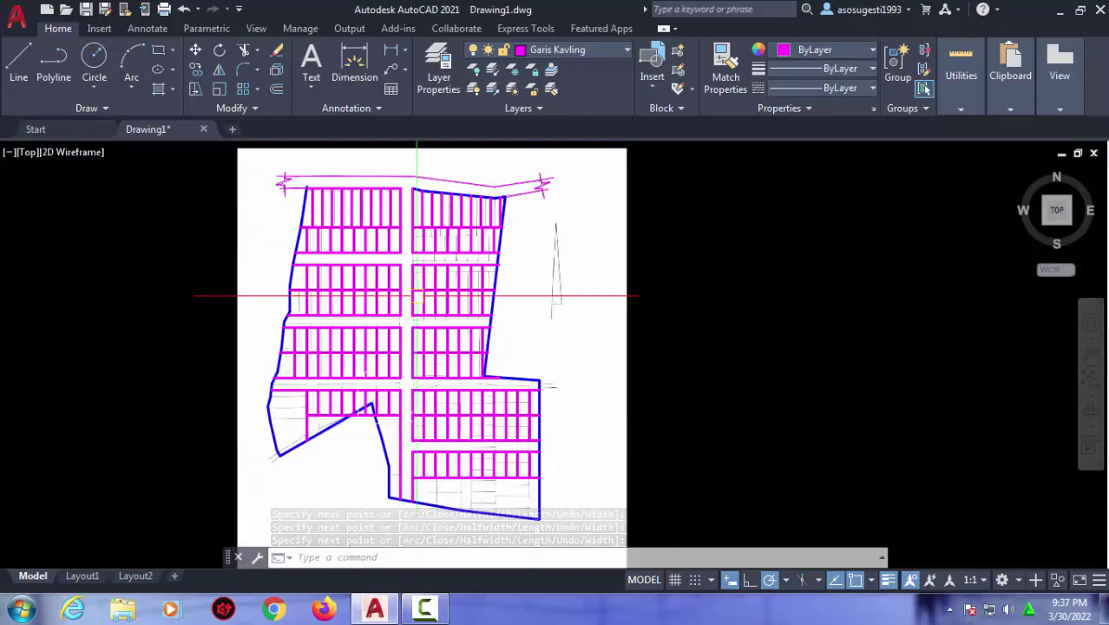
Zoom out and pan so the full lot grid and traced top road fit the view.
scroll(417, 295, up, 1)
scroll(334, 310, up, 1)
scroll(287, 307, up, 1)
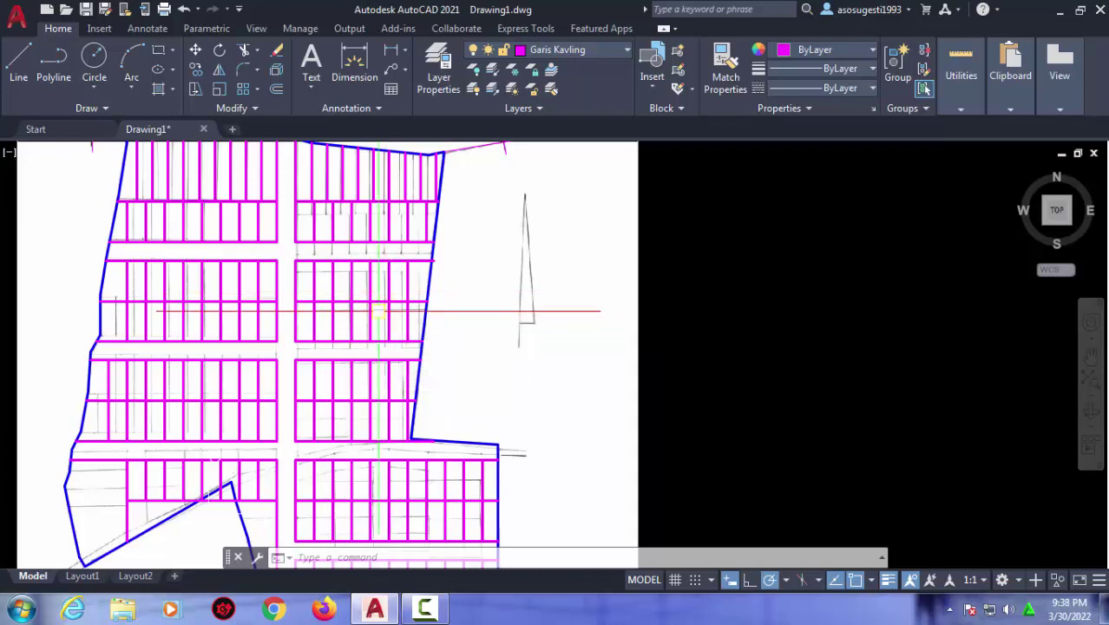
middle_drag(272, 346, 282, 334)
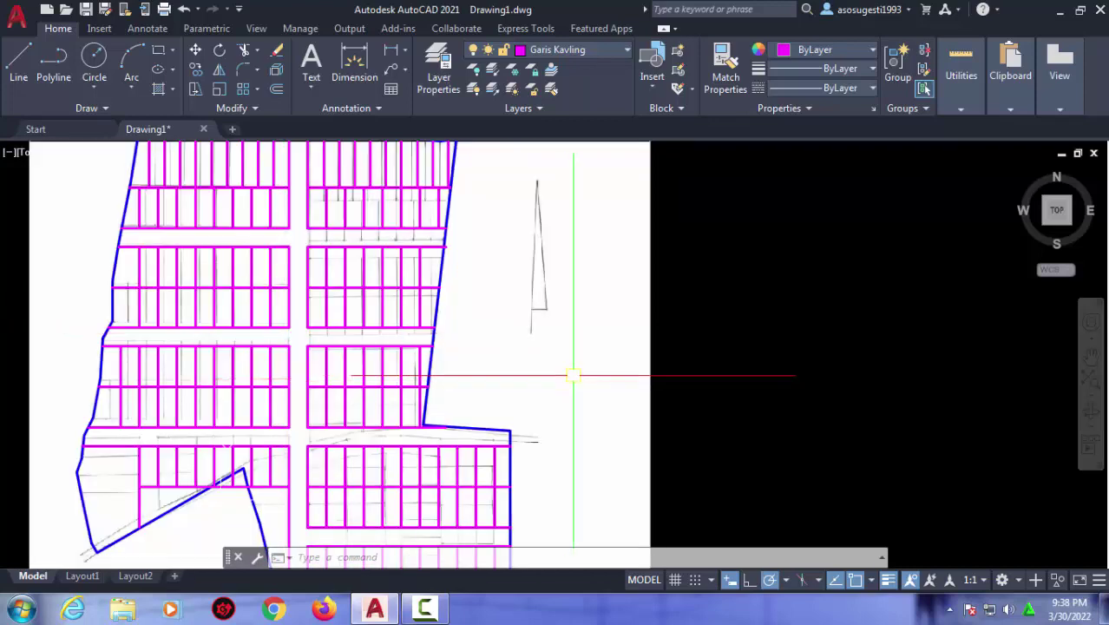
middle_drag(573, 382, 573, 403)
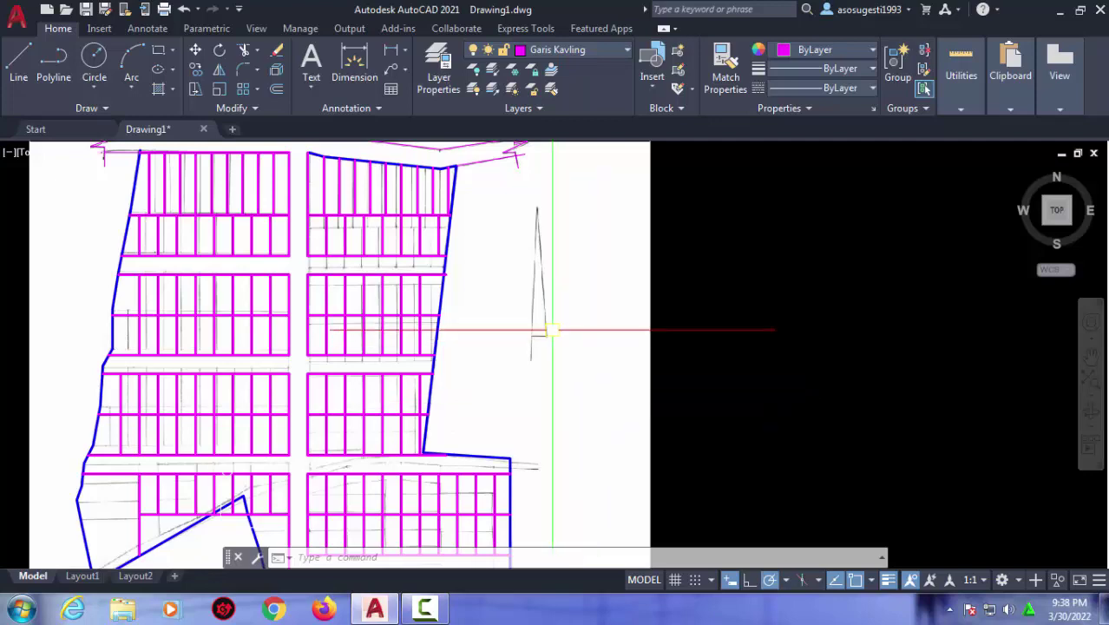
scroll(598, 309, down, 2)
scroll(577, 317, up, 2)
middle_drag(576, 317, 543, 306)
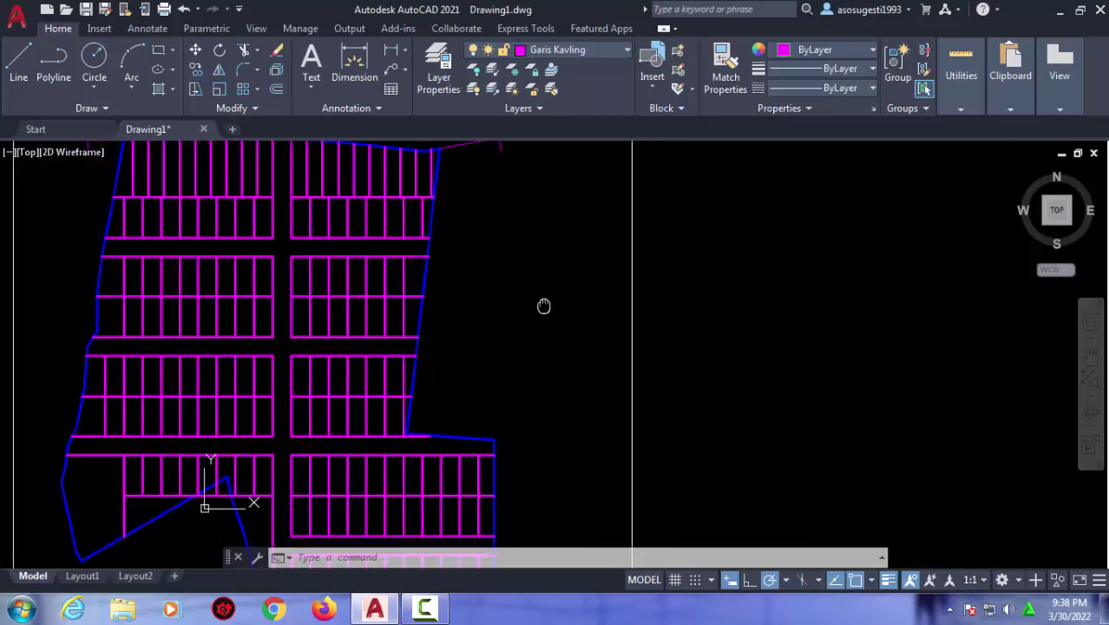
scroll(547, 311, down, 2)
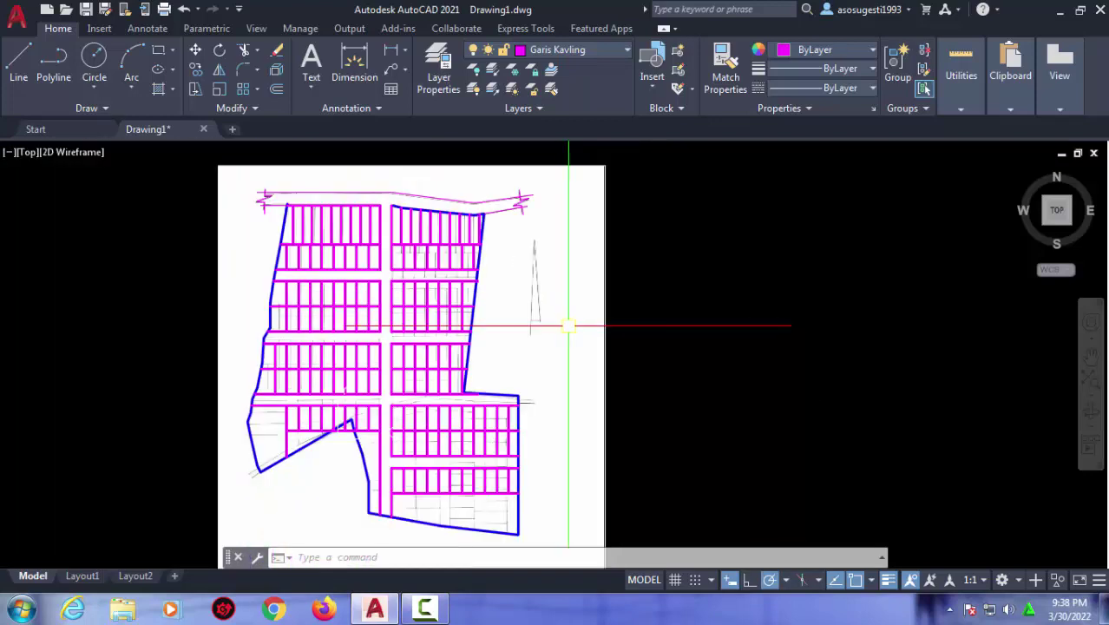